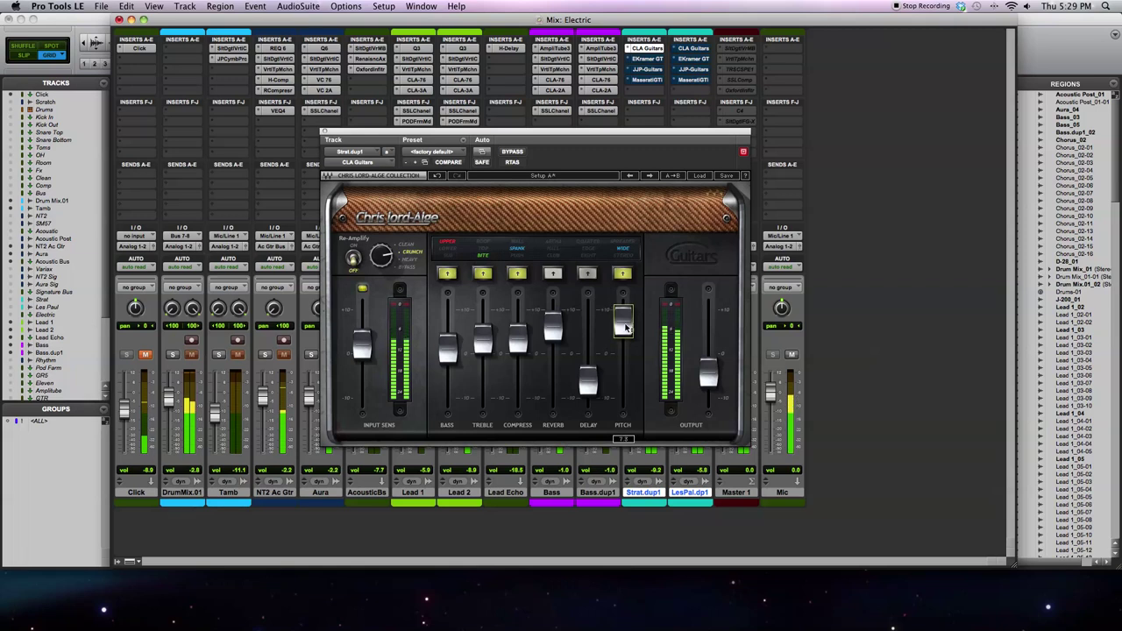
# Step: Try the Spreader pitch effect at different levels in CLA Guitars on Strat.dup1, and switch the Pitch section off
pyautogui.moveTo(626, 329)
pyautogui.mouseDown()
pyautogui.moveTo(624, 364)
pyautogui.moveTo(632, 324)
pyautogui.mouseUp()
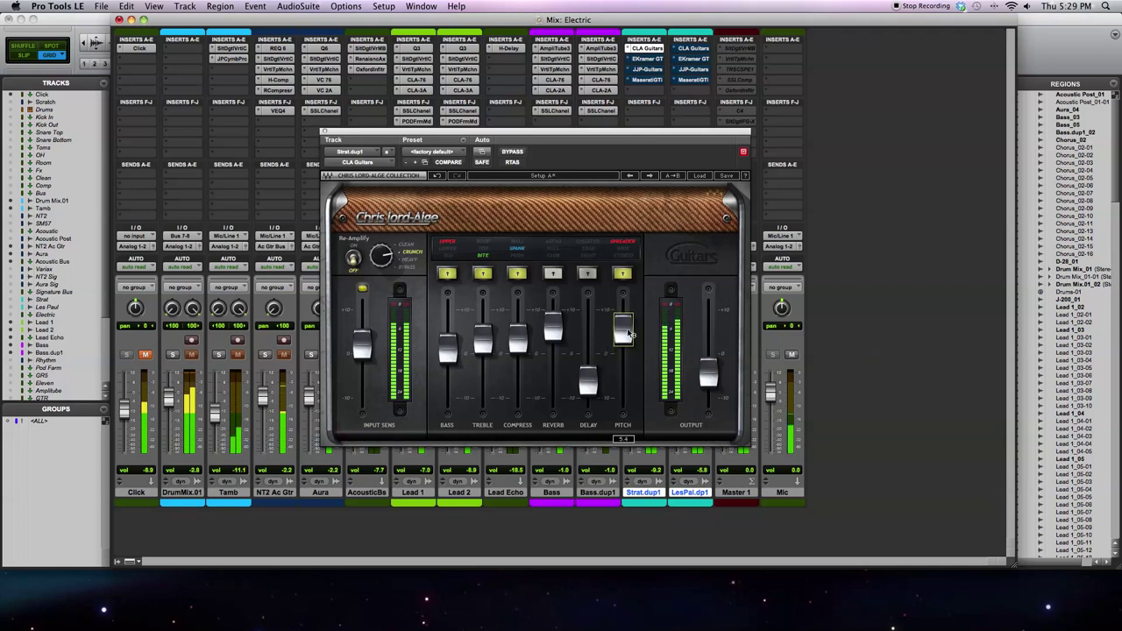
pyautogui.moveTo(628, 334); pyautogui.dragTo(629, 324)
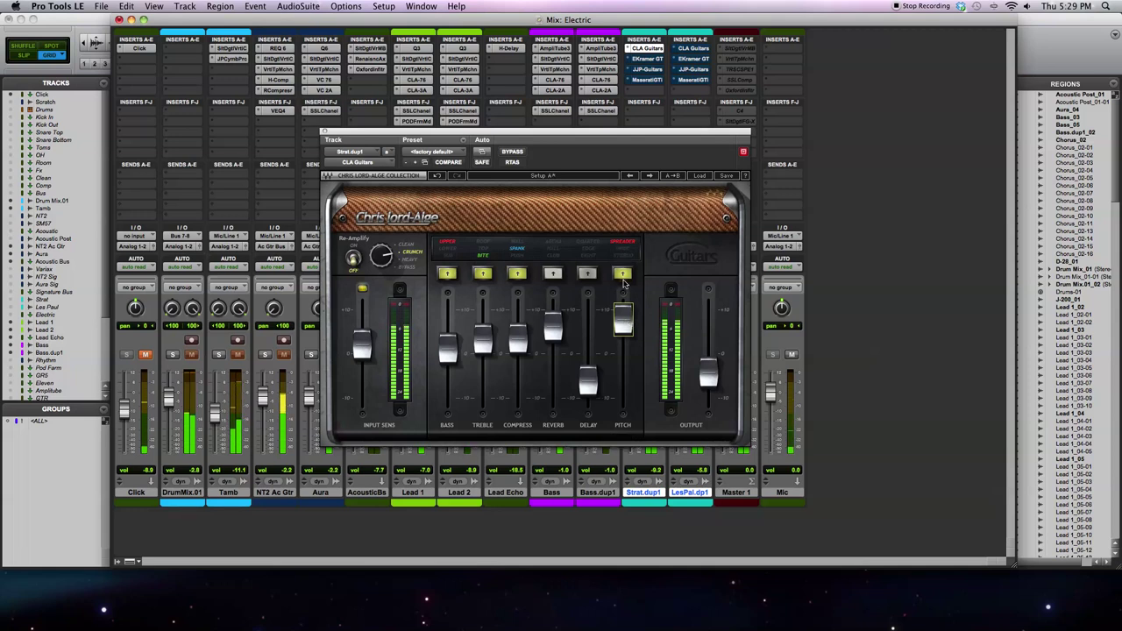
pyautogui.moveTo(623, 320); pyautogui.dragTo(623, 351)
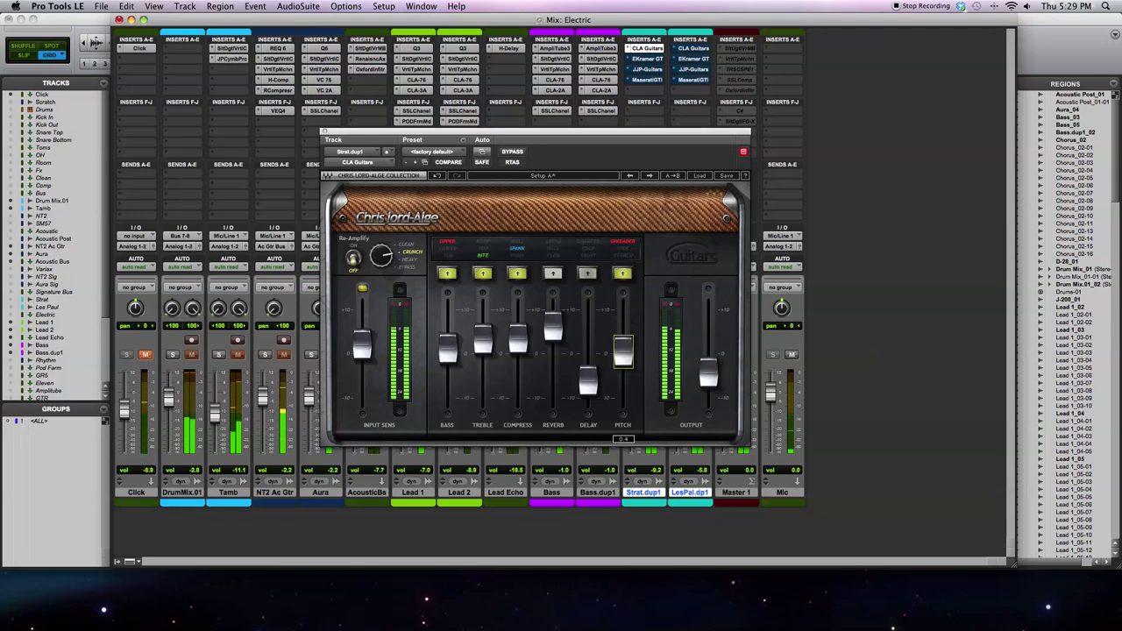
pyautogui.click(622, 275)
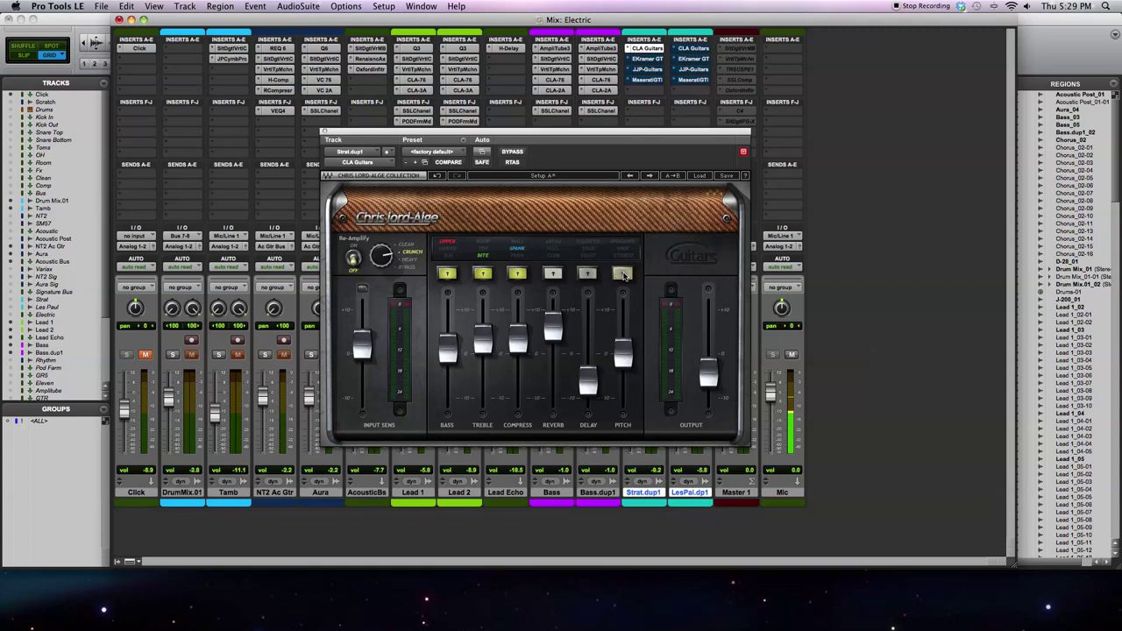
# Step: Switch on Hall reverb at a reduced level, and bypass the CLA Guitars insert on Strat.dup1
pyautogui.click(553, 274)
pyautogui.moveTo(553, 331); pyautogui.dragTo(555, 348)
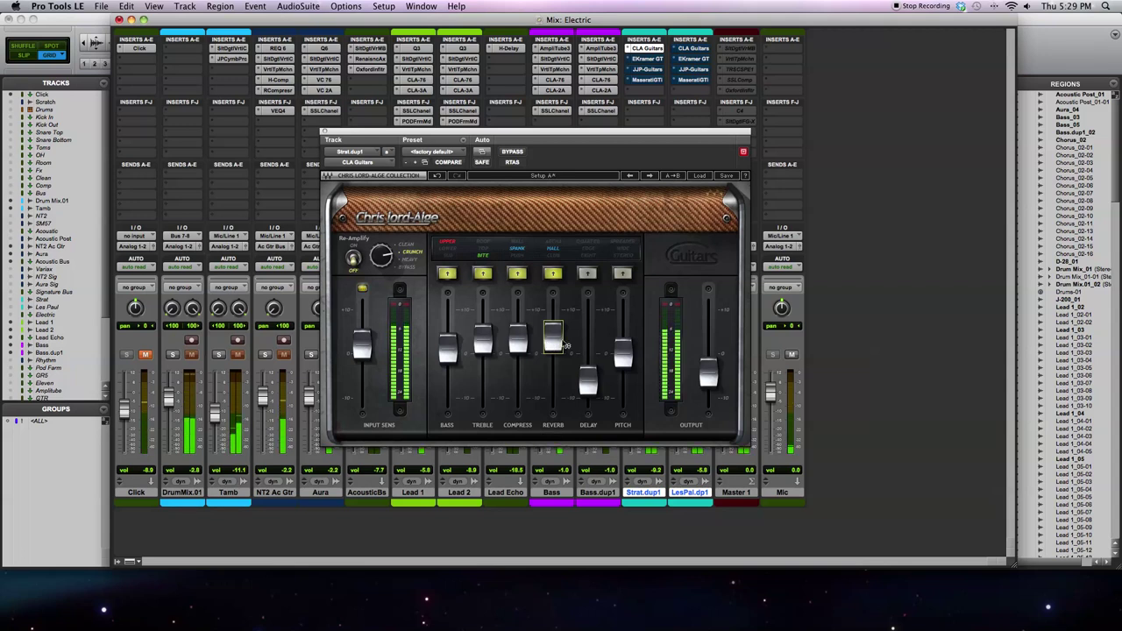
pyautogui.moveTo(551, 346); pyautogui.dragTo(551, 349)
pyautogui.press('space')
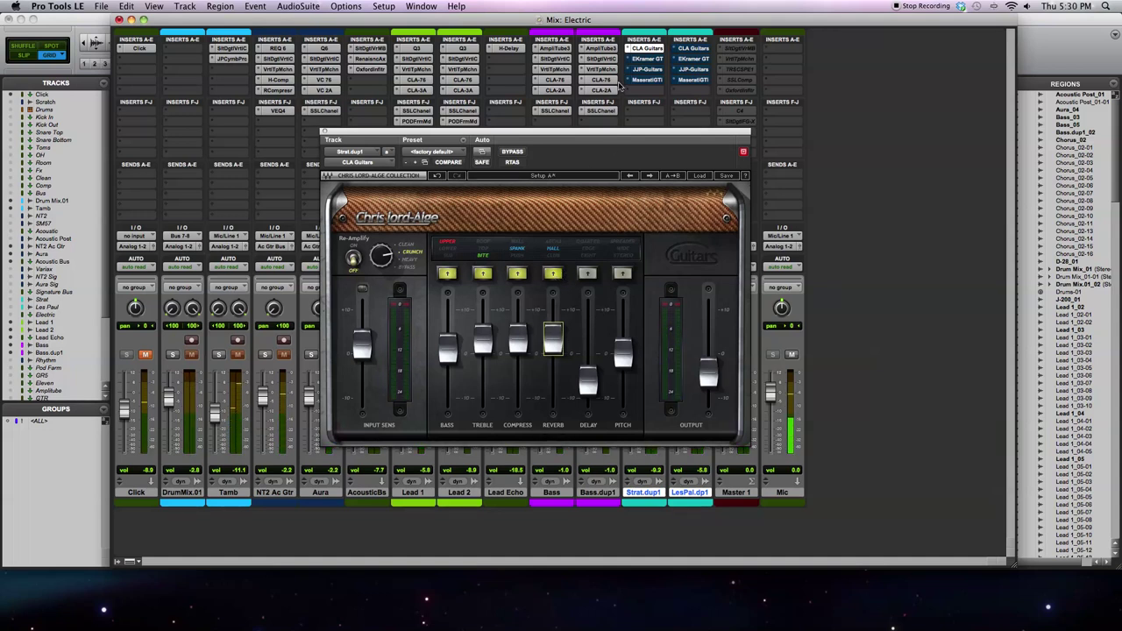
pyautogui.keyDown('super'); pyautogui.click(649, 50); pyautogui.keyUp('super')
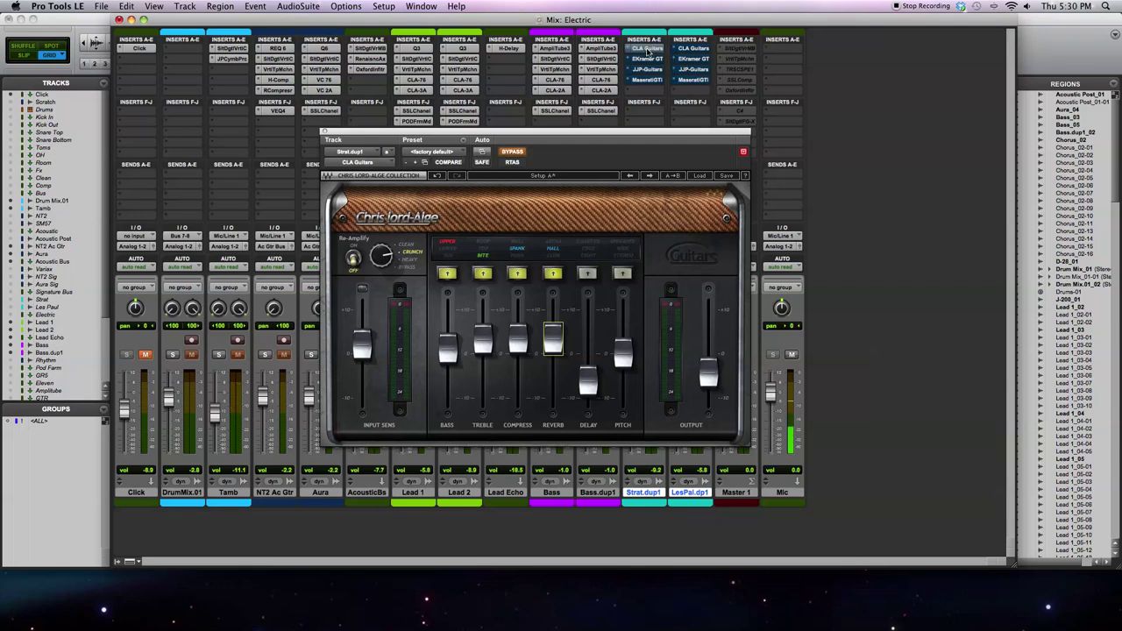
pyautogui.click(324, 132)
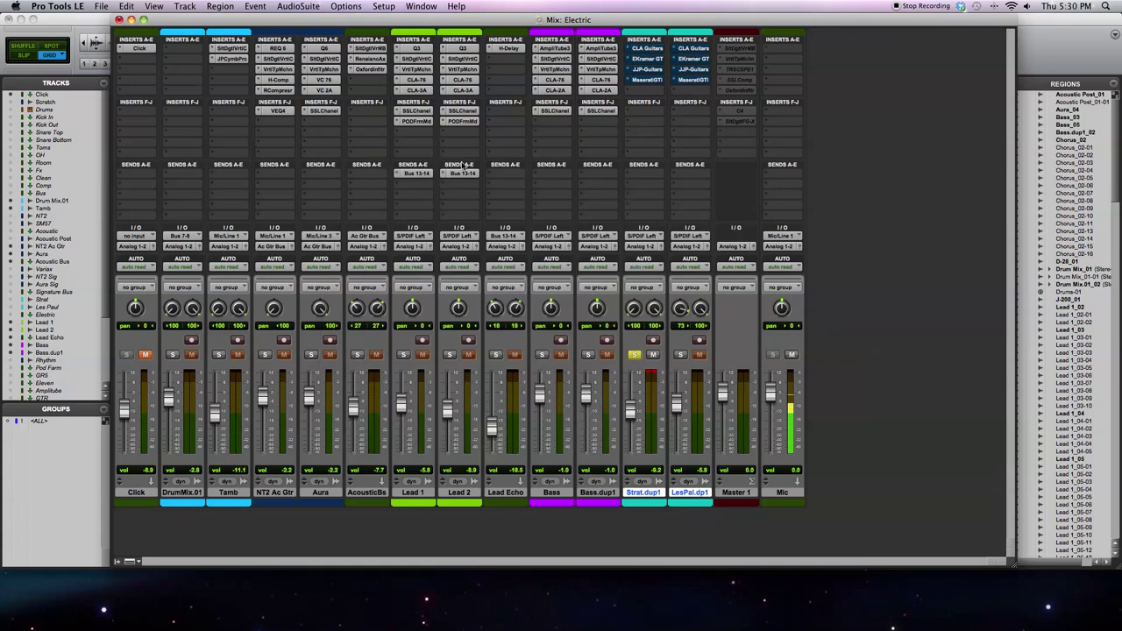
# Step: Solo the Les Paul duplicate track and set its left pan to 100
pyautogui.click(651, 375)
pyautogui.click(680, 354)
pyautogui.moveTo(680, 308); pyautogui.dragTo(686, 405)
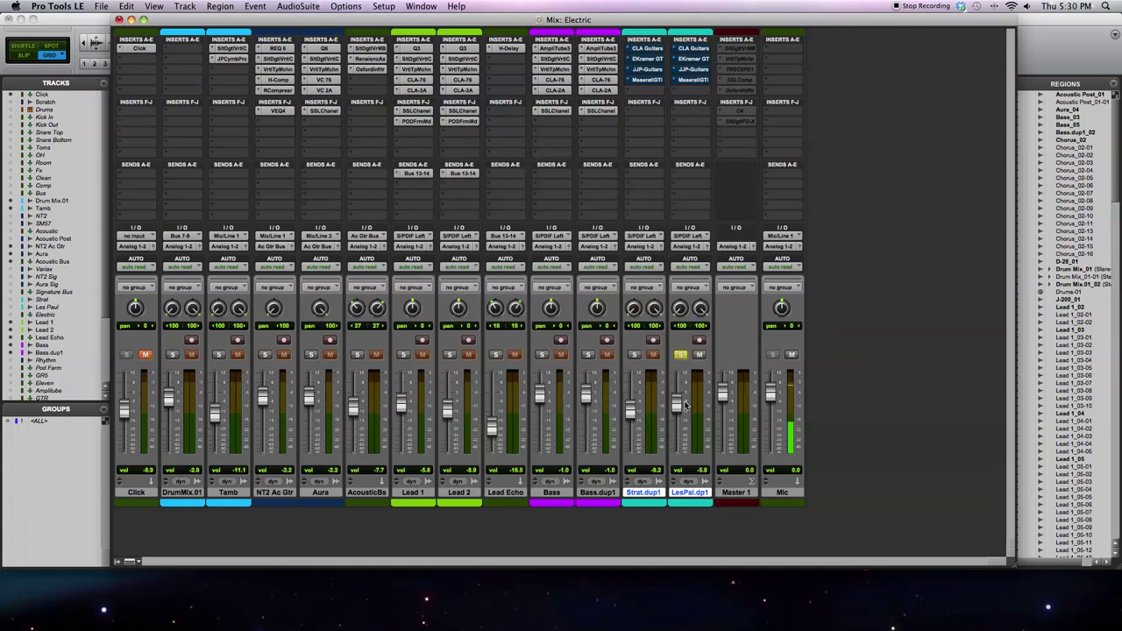
# Step: Activate the CLA Guitars insert on the Les Paul duplicate track and switch off its Pitch and Delay sections
pyautogui.click(692, 48)
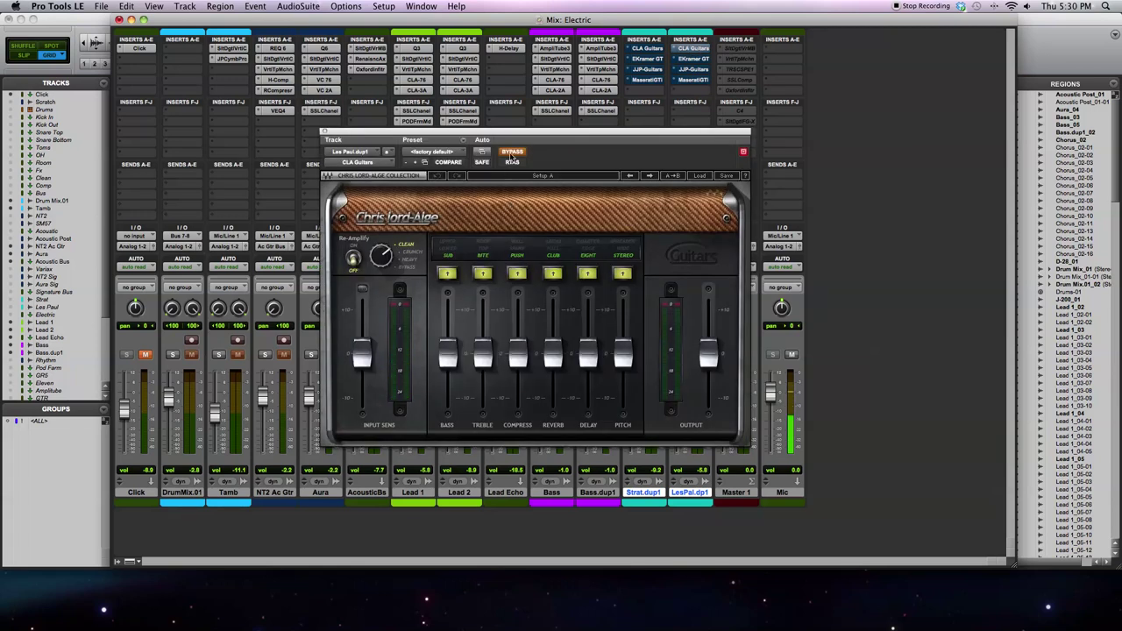
pyautogui.click(512, 152)
pyautogui.click(622, 274)
pyautogui.click(592, 274)
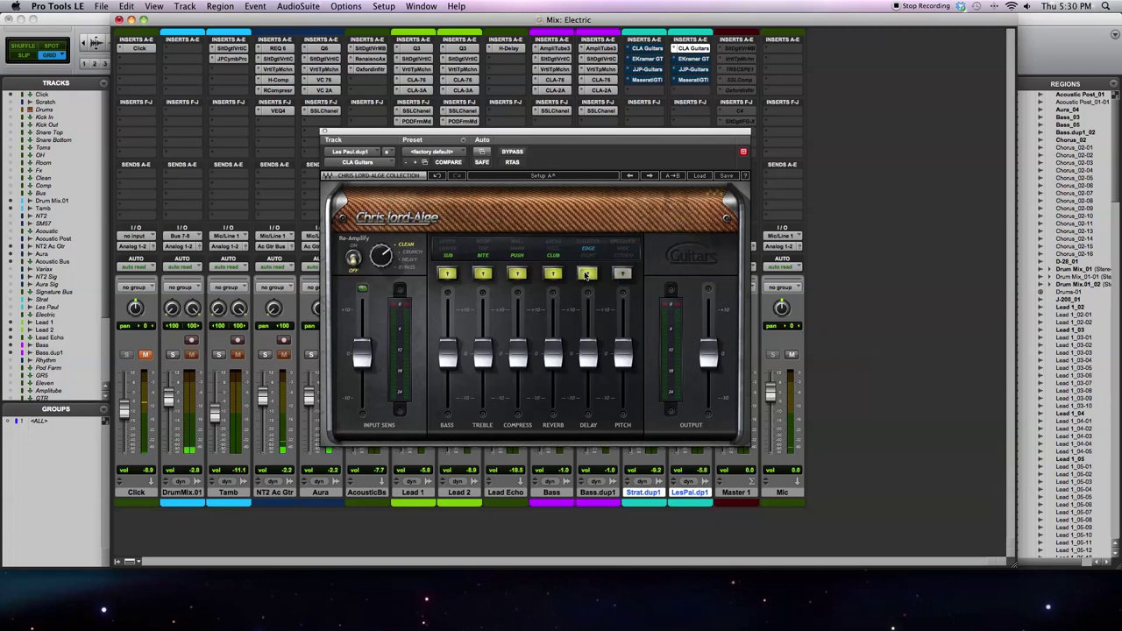
# Step: Use a raised Hall reverb with the Crunch amp setting, and set the input sensitivity to 3.0
pyautogui.moveTo(555, 329)
pyautogui.mouseDown()
pyautogui.moveTo(555, 300)
pyautogui.moveTo(554, 341)
pyautogui.mouseUp()
pyautogui.click(419, 253)
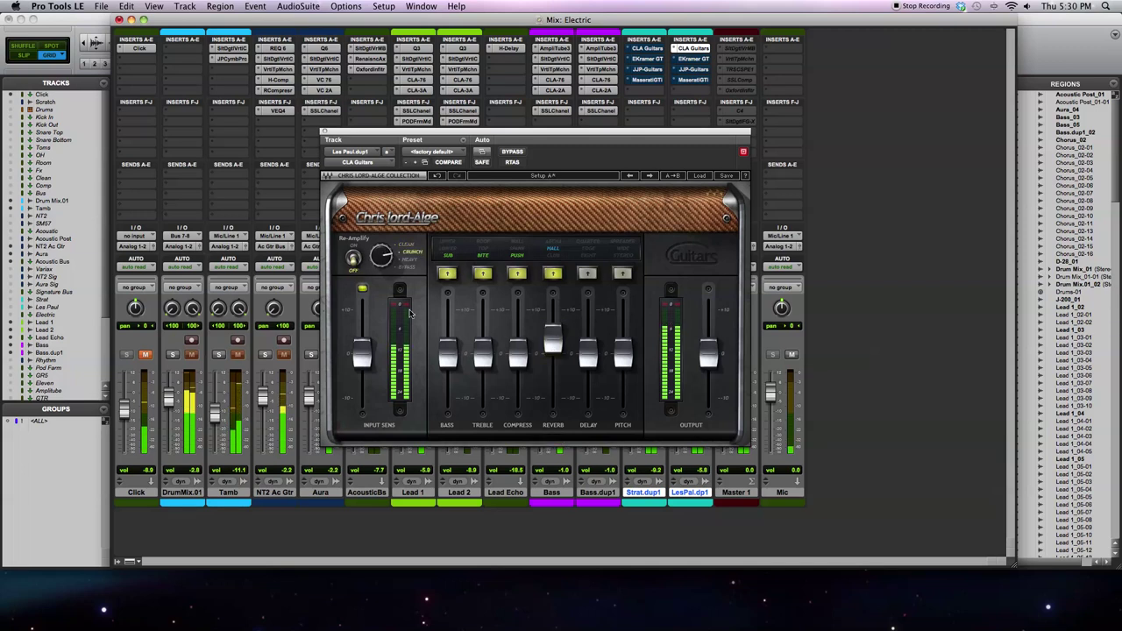
pyautogui.moveTo(361, 356); pyautogui.dragTo(361, 348)
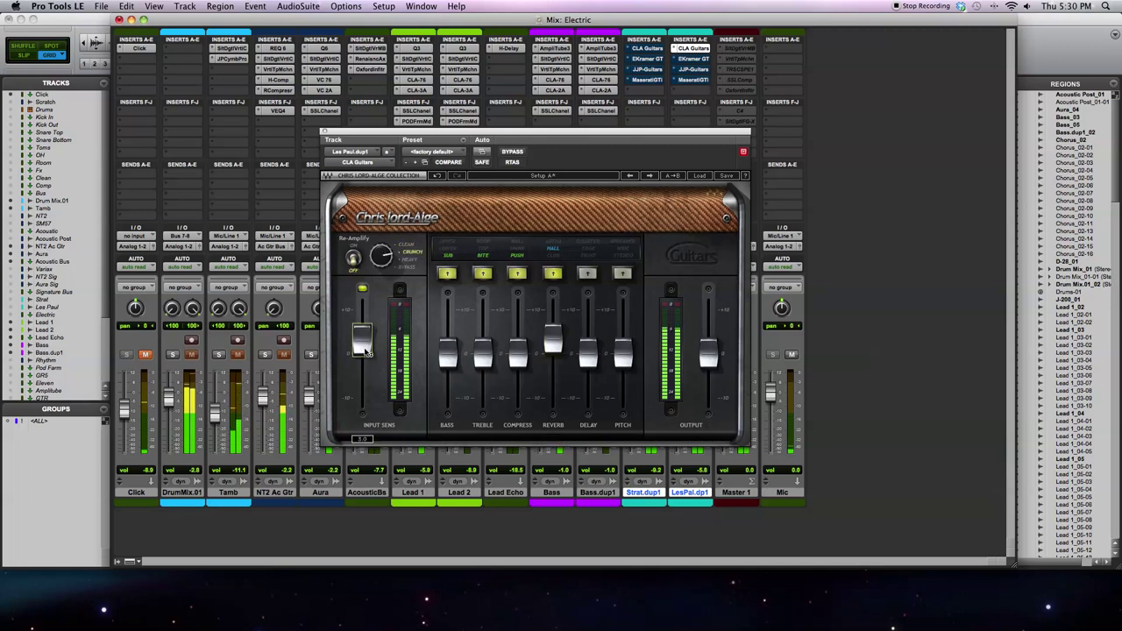
# Step: Set Bass to Lower with a reduced level, and Treble to Top with a raised level
pyautogui.click(448, 274)
pyautogui.moveTo(448, 354); pyautogui.dragTo(493, 347)
pyautogui.click(485, 275)
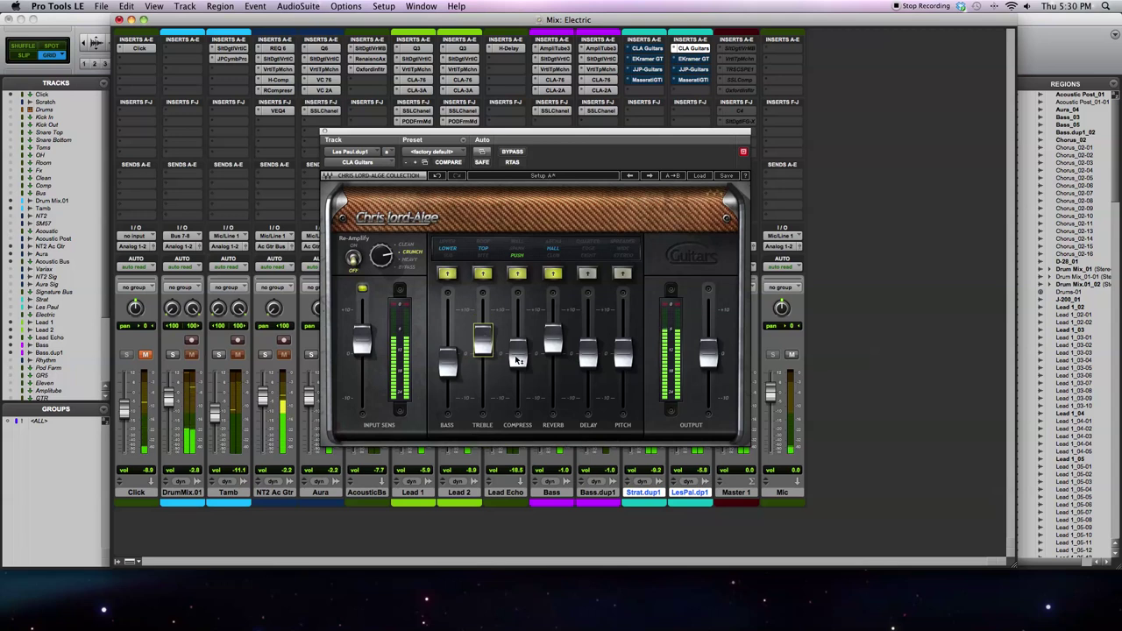
# Step: Raise the Compress level, compare the Spank and Push modes, and choose Push
pyautogui.click(517, 253)
pyautogui.moveTo(517, 355); pyautogui.dragTo(517, 333)
pyautogui.click(519, 250)
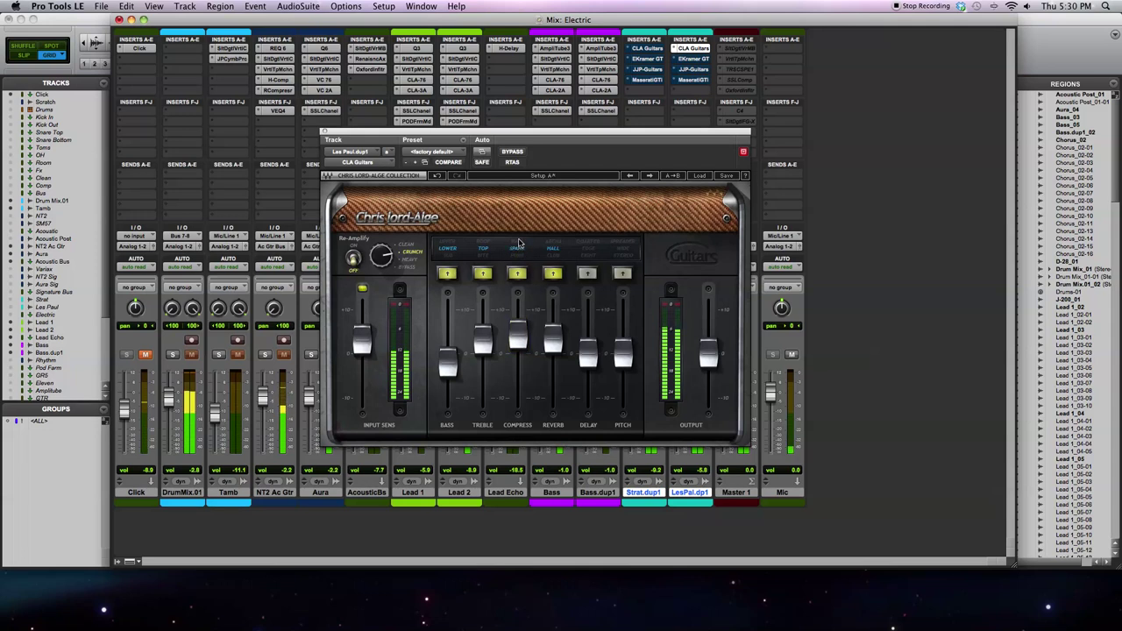
pyautogui.click(518, 254)
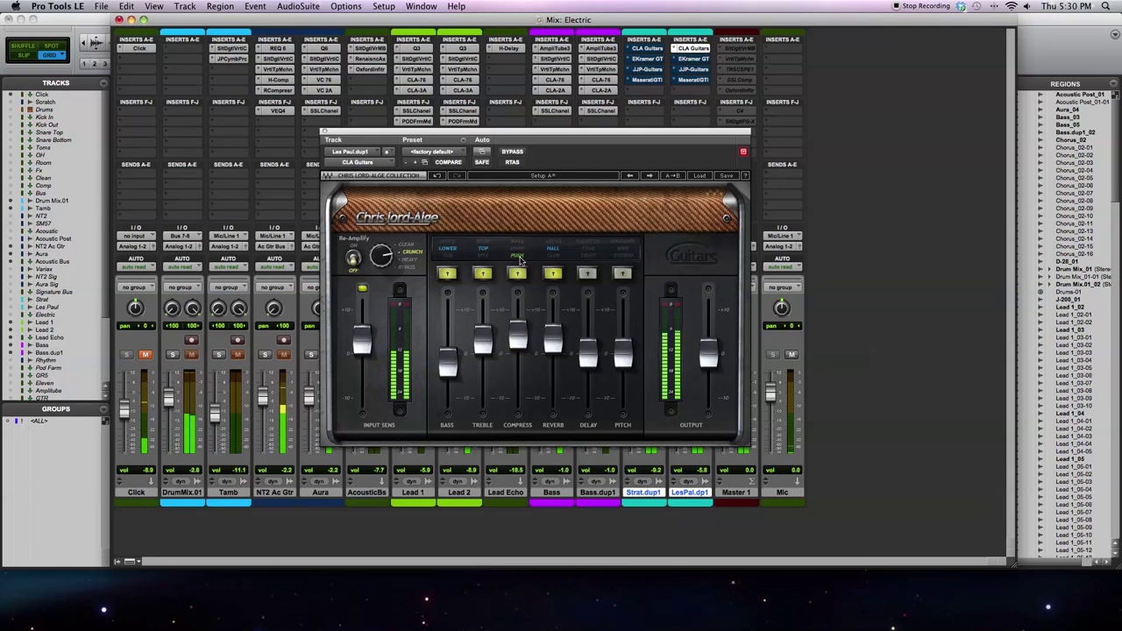
pyautogui.moveTo(519, 344); pyautogui.dragTo(519, 344)
# Step: Lower the CLA Guitars output level and bypass the insert on the Les Paul duplicate track
pyautogui.moveTo(708, 353); pyautogui.dragTo(710, 364)
pyautogui.click(322, 132)
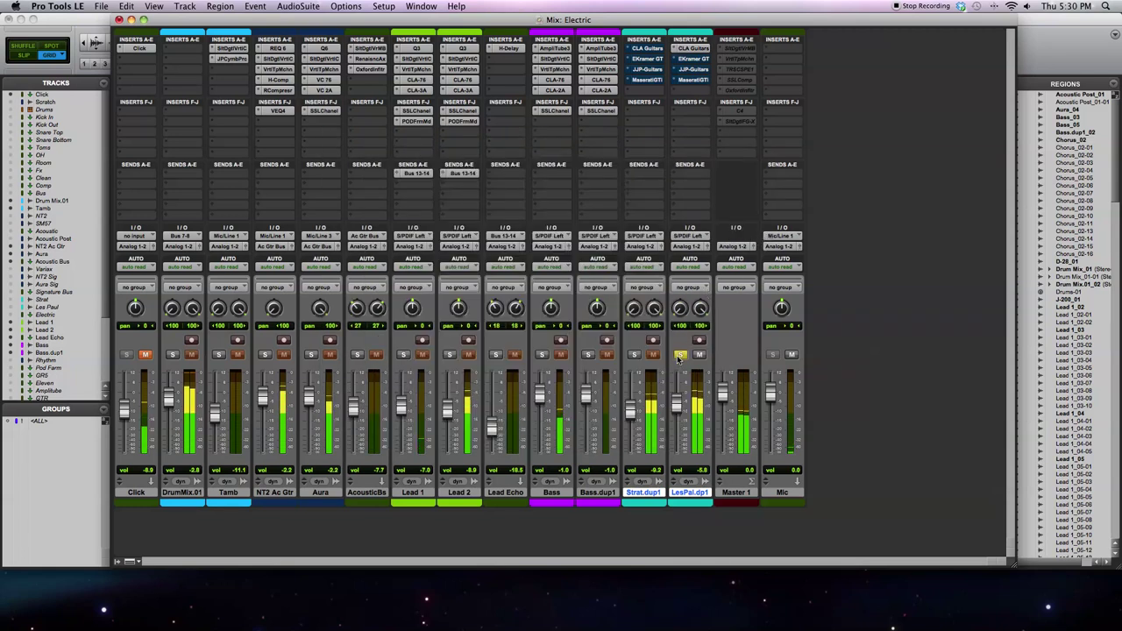
pyautogui.keyDown('super'); pyautogui.click(694, 51); pyautogui.keyUp('super')
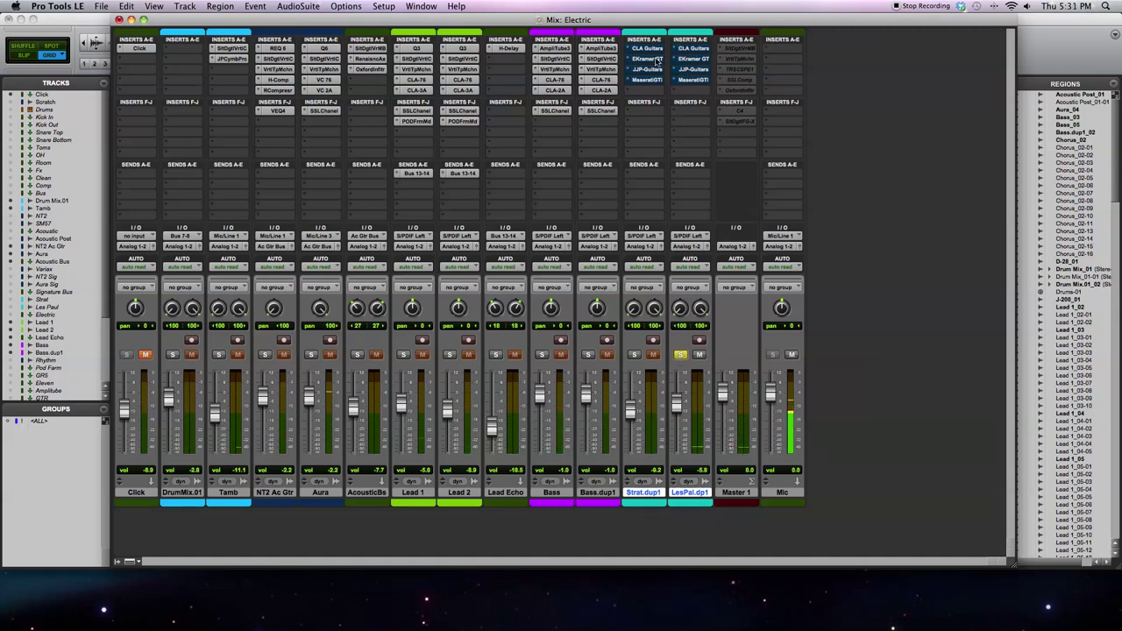
# Step: Activate the EKramer GT insert on Strat.dup1 and solo that track instead of the Les Paul duplicate
pyautogui.click(655, 59)
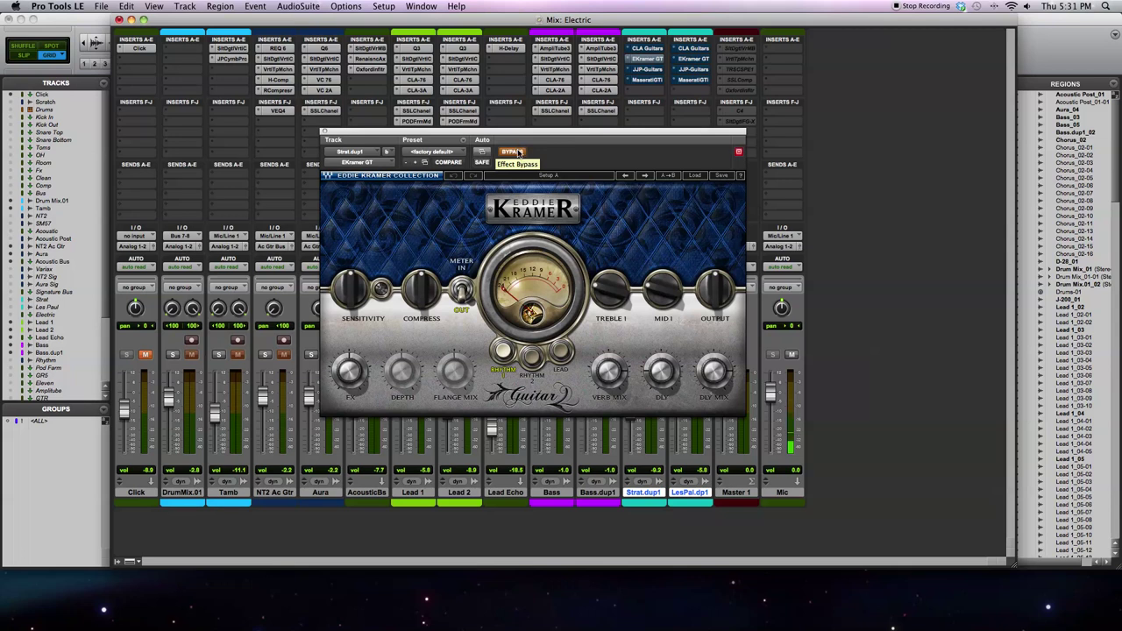
pyautogui.click(517, 153)
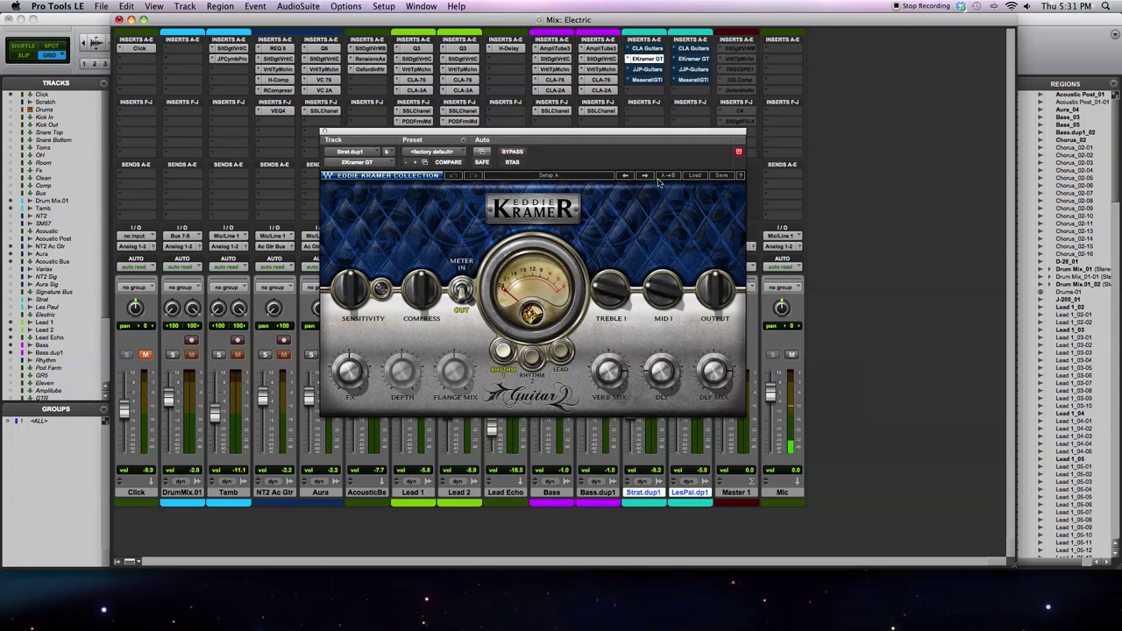
pyautogui.moveTo(704, 136); pyautogui.dragTo(543, 169)
pyautogui.click(634, 355)
pyautogui.click(680, 355)
pyautogui.moveTo(450, 165); pyautogui.dragTo(576, 116)
# Step: Raise the EKramer GT sensitivity and compare the guitar sound with the plug-in bypassed and active
pyautogui.click(486, 139)
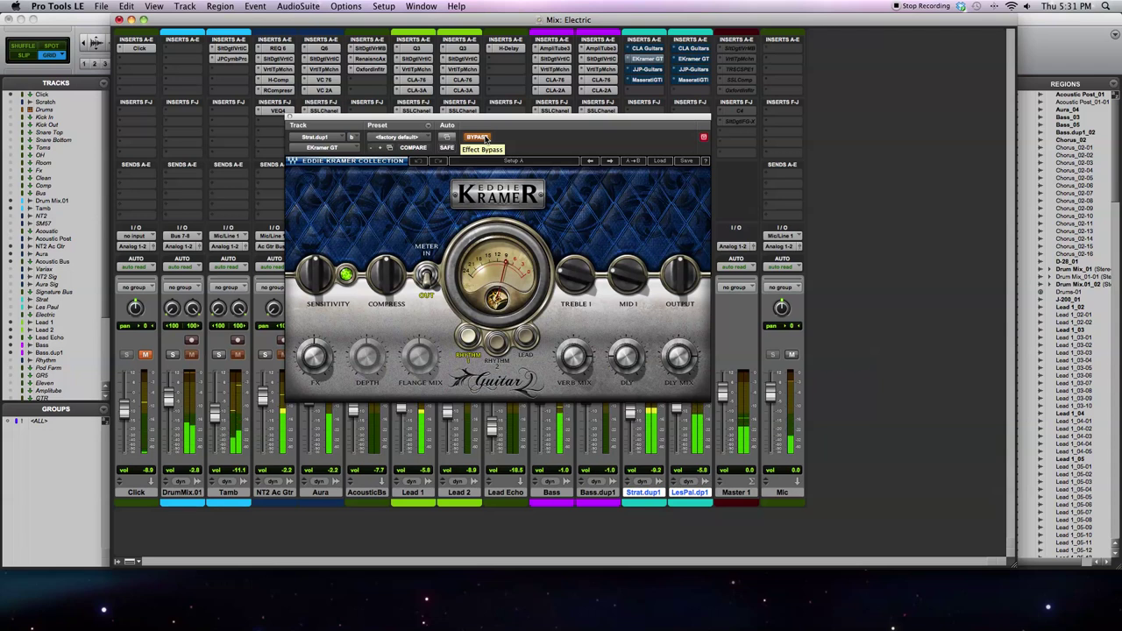
pyautogui.click(487, 139)
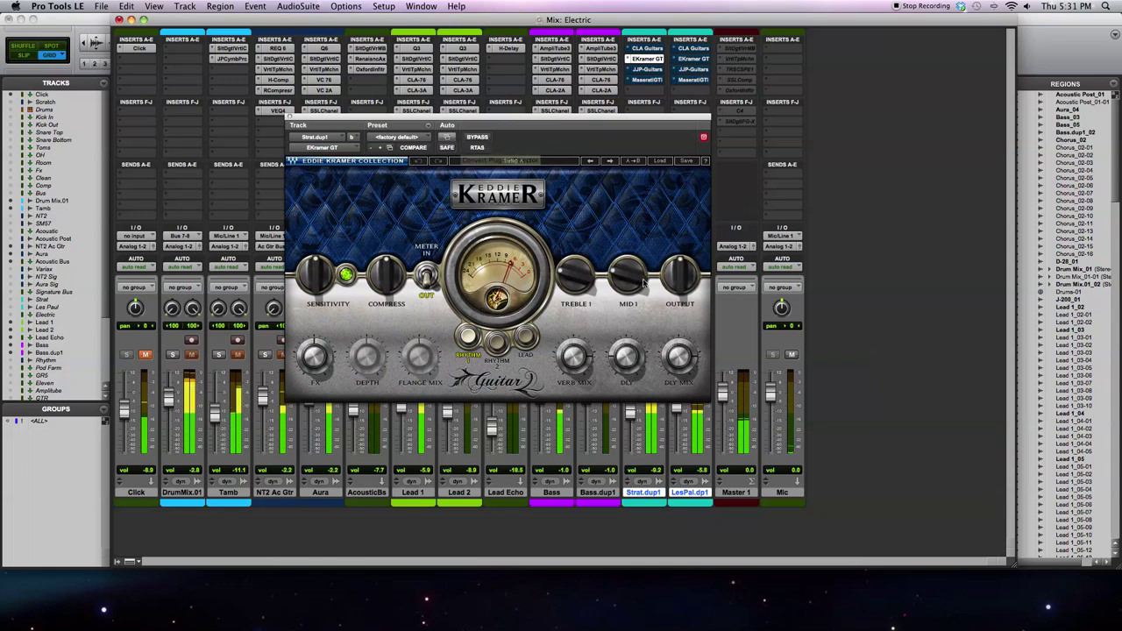
pyautogui.moveTo(323, 278); pyautogui.dragTo(322, 247)
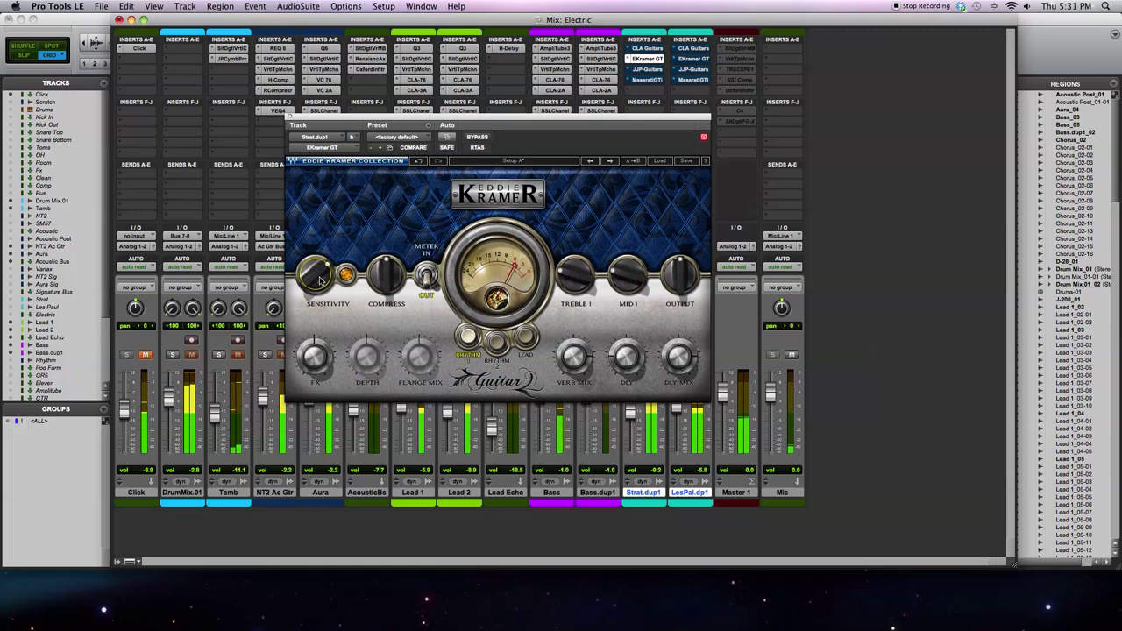
pyautogui.click(475, 137)
pyautogui.click(475, 137)
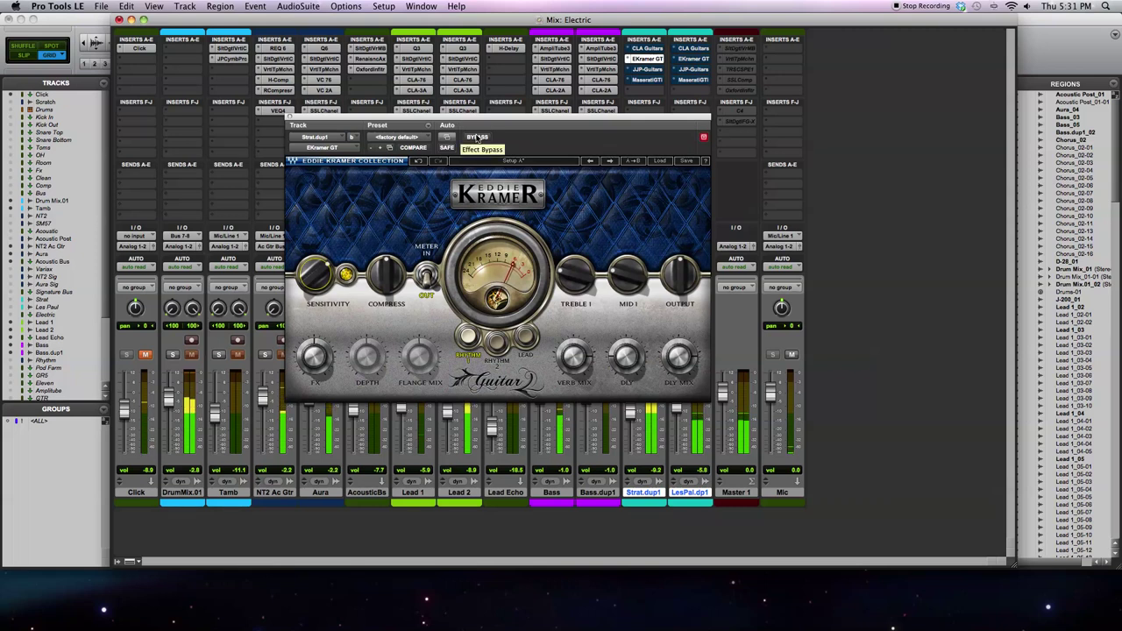
pyautogui.click(476, 138)
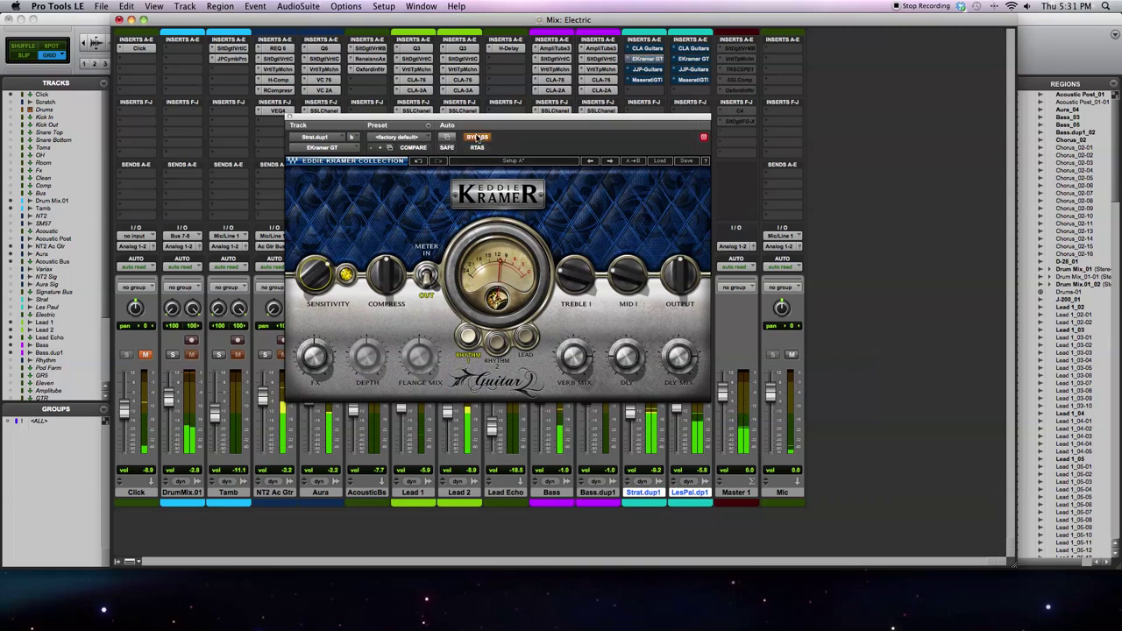
pyautogui.click(477, 137)
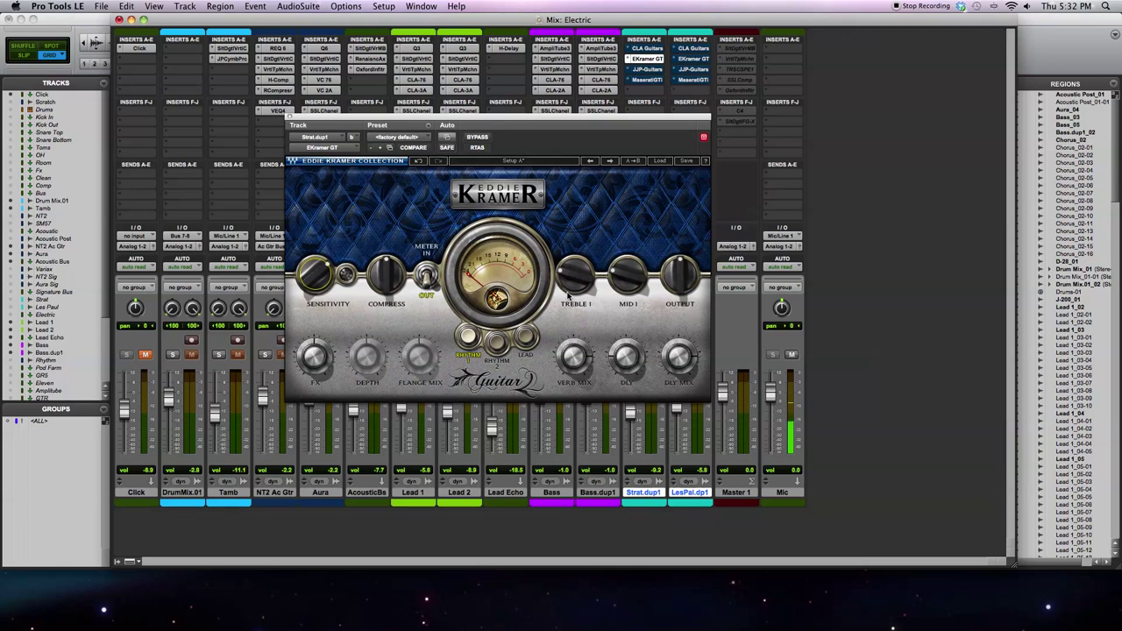
# Step: Try out the FX, Verb Mix and DLY knobs in EKramer GT
pyautogui.moveTo(576, 280)
pyautogui.moveTo(314, 364); pyautogui.dragTo(314, 356)
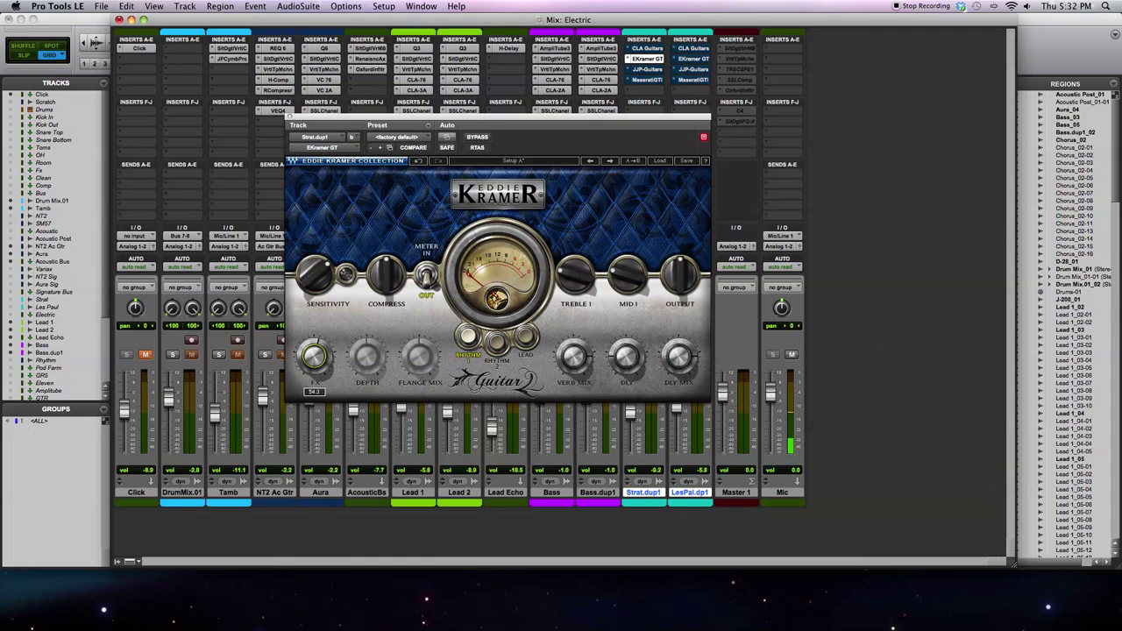
pyautogui.moveTo(587, 363); pyautogui.dragTo(572, 352)
pyautogui.click(626, 355)
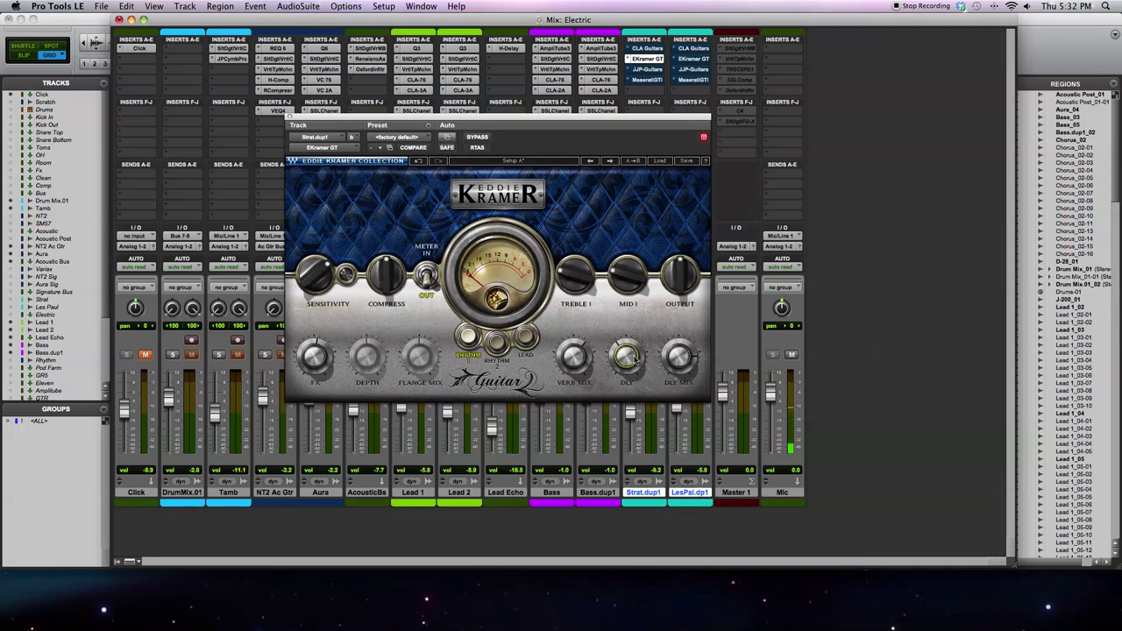
pyautogui.moveTo(624, 366); pyautogui.dragTo(624, 359)
pyautogui.click(627, 356)
pyautogui.moveTo(389, 281)
# Step: Look through the Rhythm 2 and Lead modes of EKramer GT and return to Rhythm 1
pyautogui.click(497, 344)
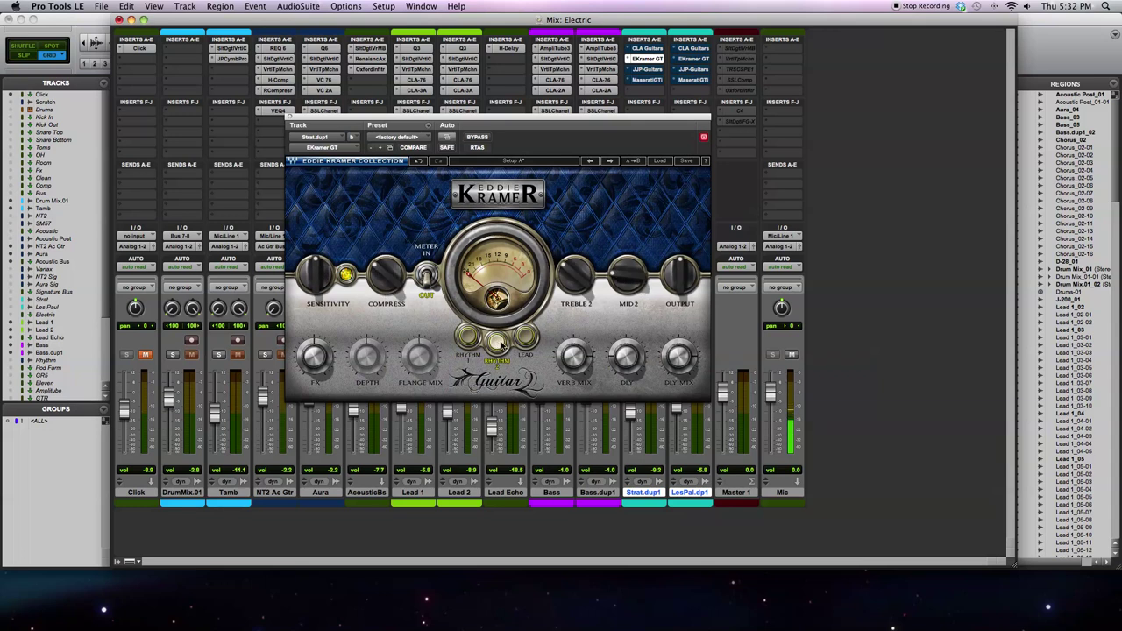
pyautogui.click(525, 339)
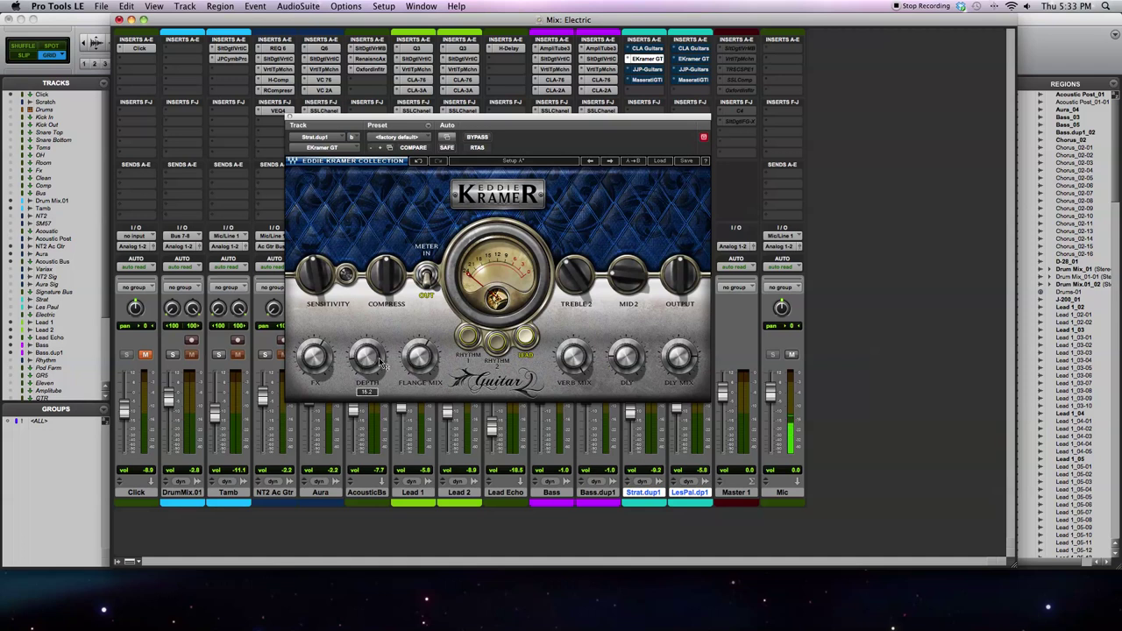
pyautogui.click(467, 340)
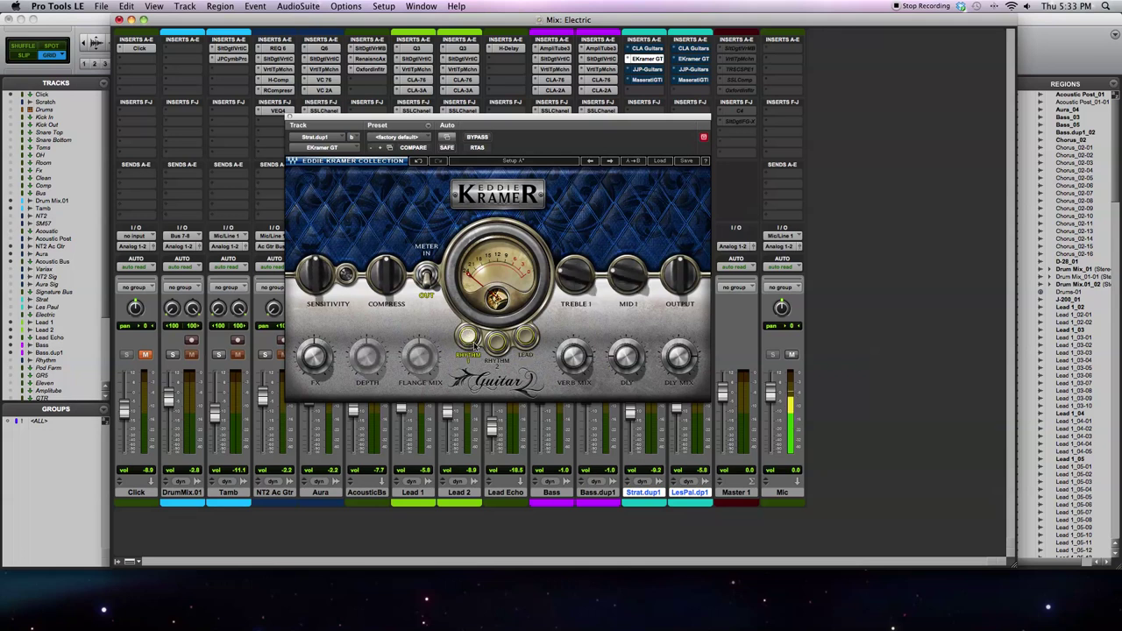
# Step: Increase the Compress amount, and adjust the effect mixes with Verb Mix at Min
pyautogui.moveTo(395, 278); pyautogui.dragTo(529, 292)
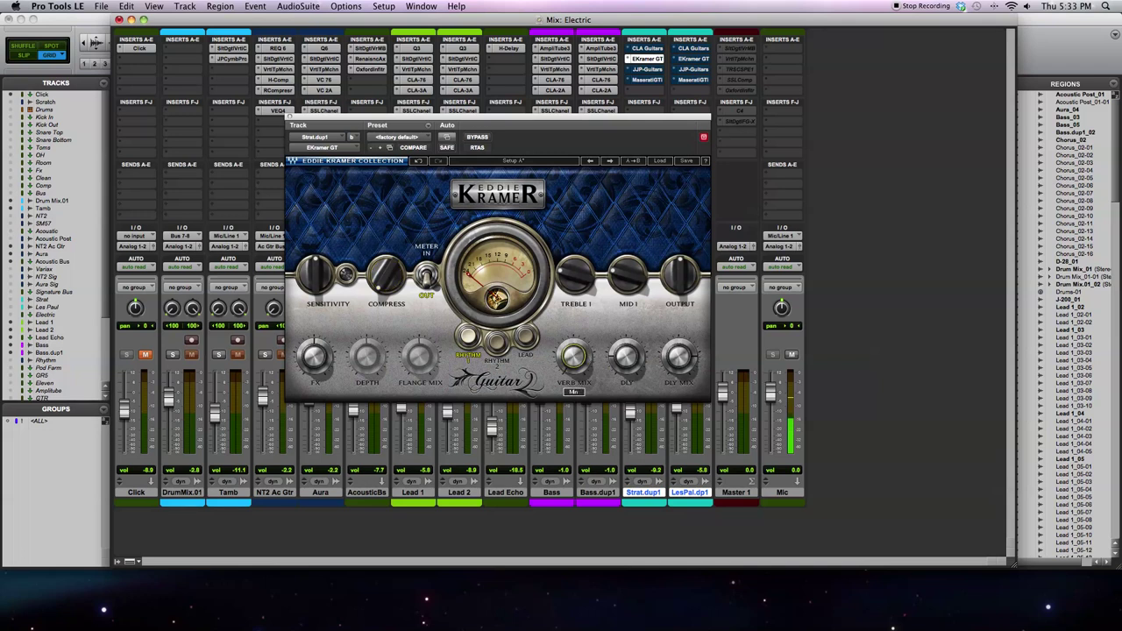
pyautogui.moveTo(679, 354); pyautogui.dragTo(680, 348)
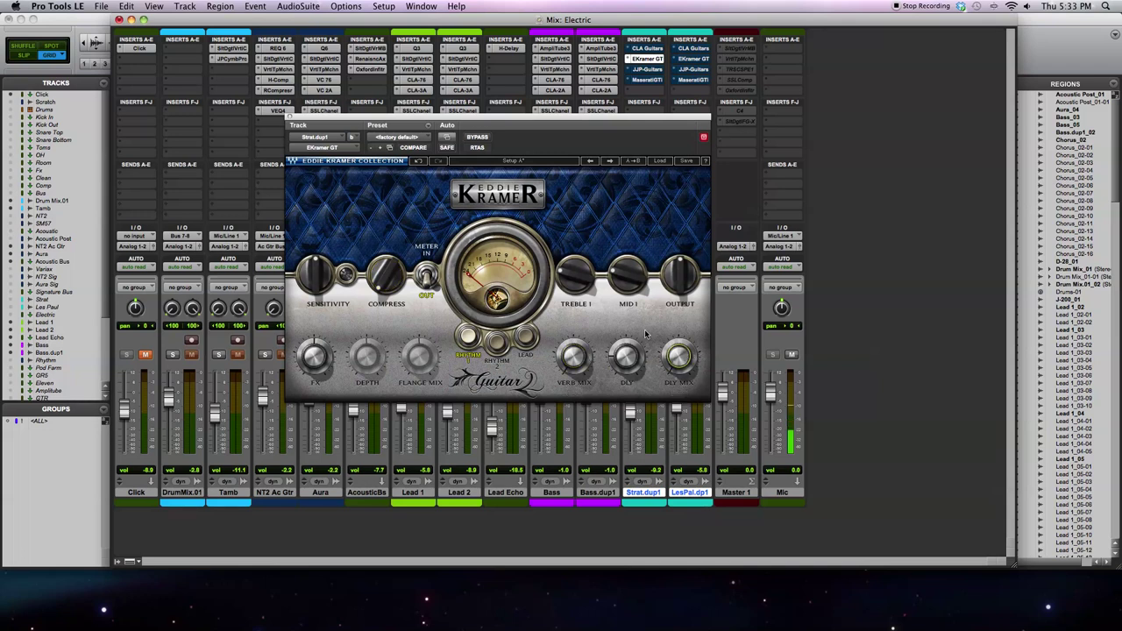
# Step: Raise the EKramer GT sensitivity during playback and rebalance the Compress amount against it
pyautogui.moveTo(384, 279)
pyautogui.moveTo(384, 278); pyautogui.dragTo(384, 238)
pyautogui.moveTo(316, 276)
pyautogui.moveTo(317, 276); pyautogui.dragTo(316, 258)
pyautogui.moveTo(386, 276)
pyautogui.mouseDown()
pyautogui.moveTo(385, 251)
pyautogui.moveTo(389, 302)
pyautogui.moveTo(395, 289)
pyautogui.mouseUp()
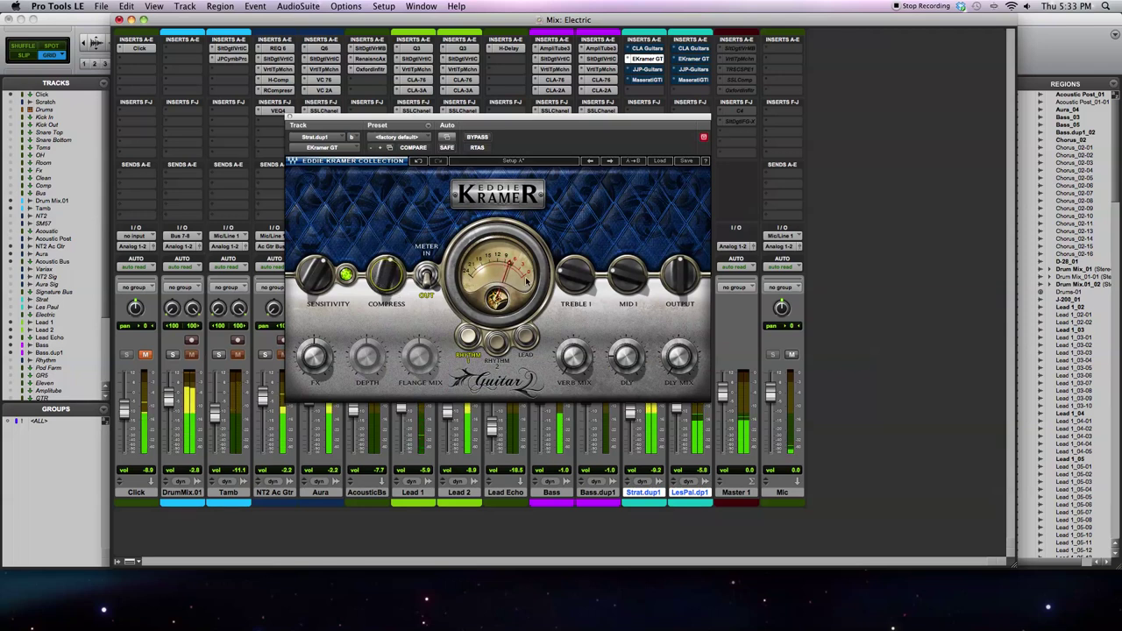
# Step: Raise Treble 1 and adjust Mid 1 in EKramer GT on Strat.dup1
pyautogui.click(573, 279)
pyautogui.moveTo(573, 279); pyautogui.dragTo(625, 282)
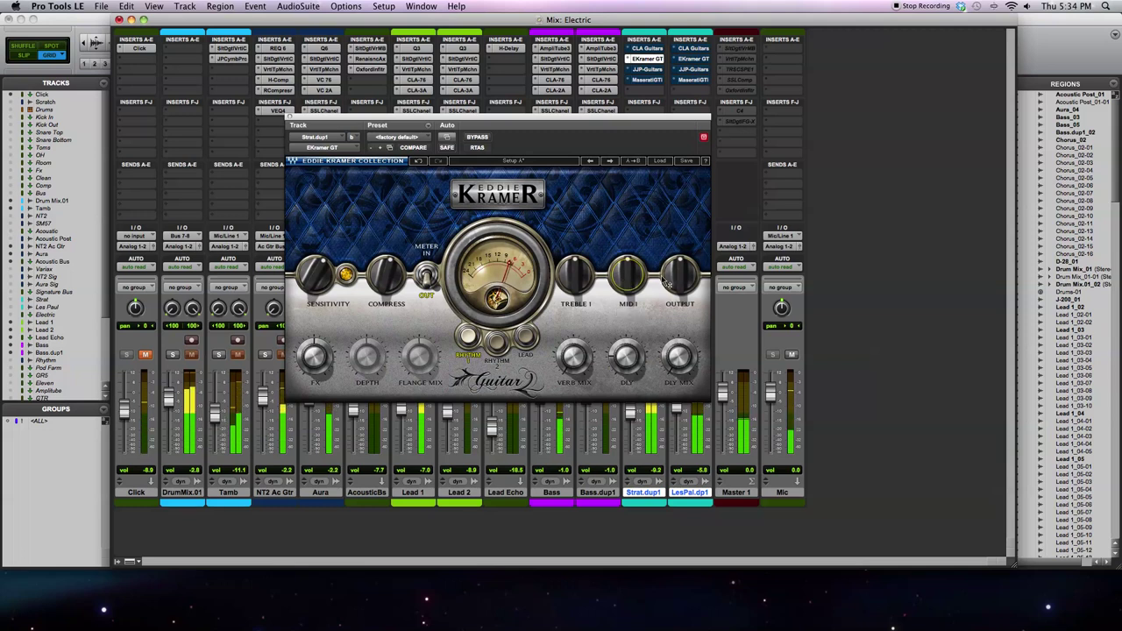
# Step: Adjust Output and FX in EKramer GT's Rhythm 1 mode, and try a high Verb Mix of about 96.5
pyautogui.moveTo(677, 277); pyautogui.dragTo(676, 270)
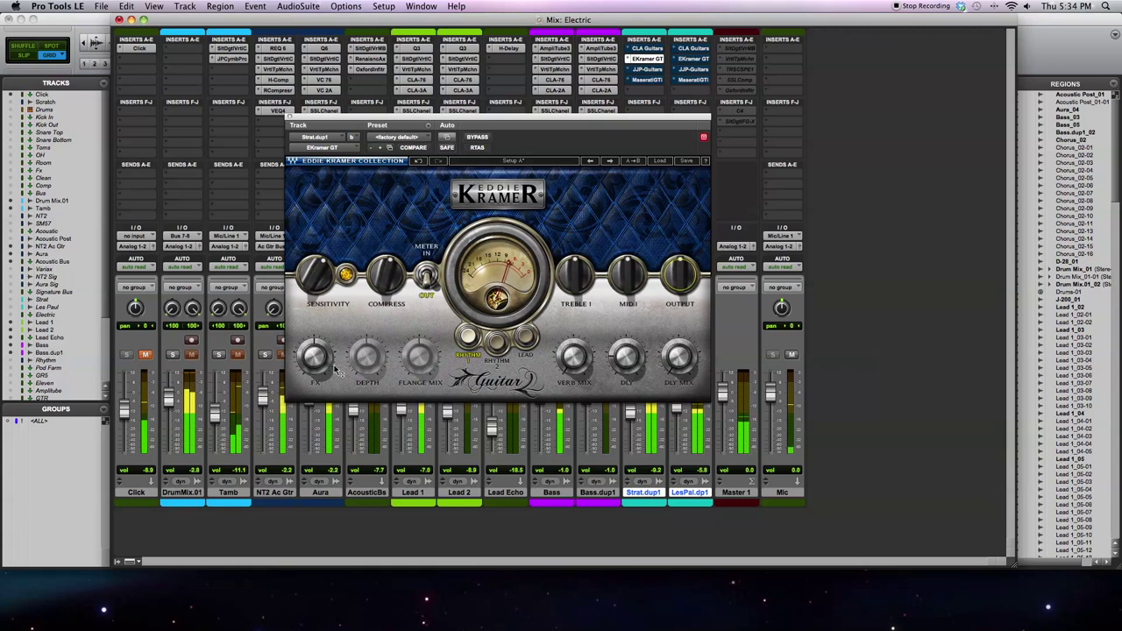
pyautogui.moveTo(314, 356); pyautogui.dragTo(314, 356)
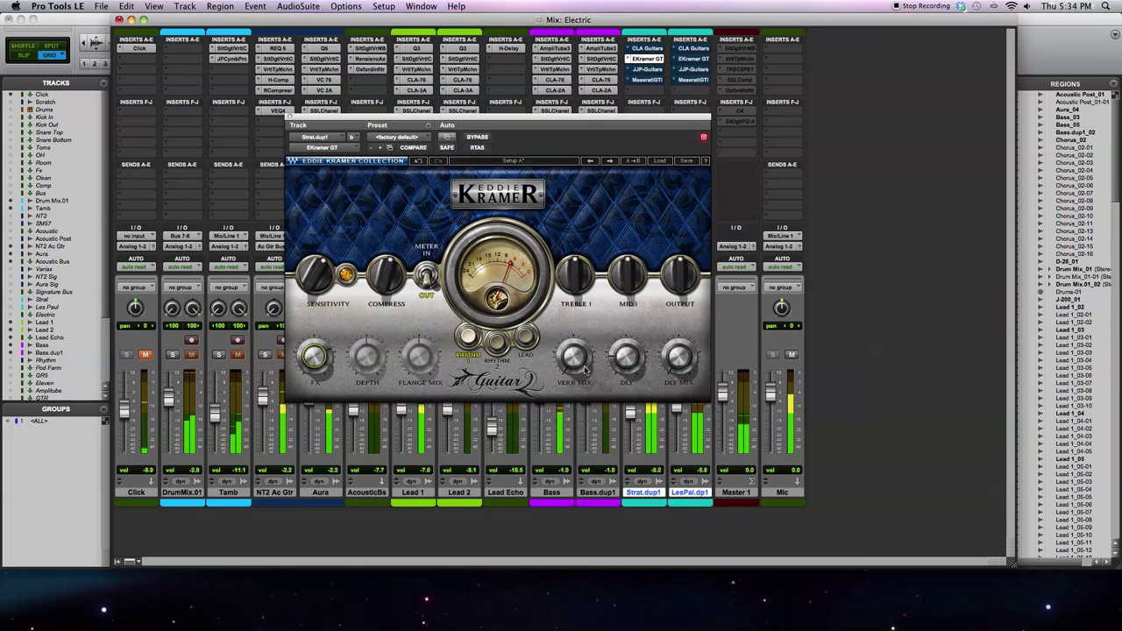
pyautogui.moveTo(580, 368); pyautogui.dragTo(580, 360)
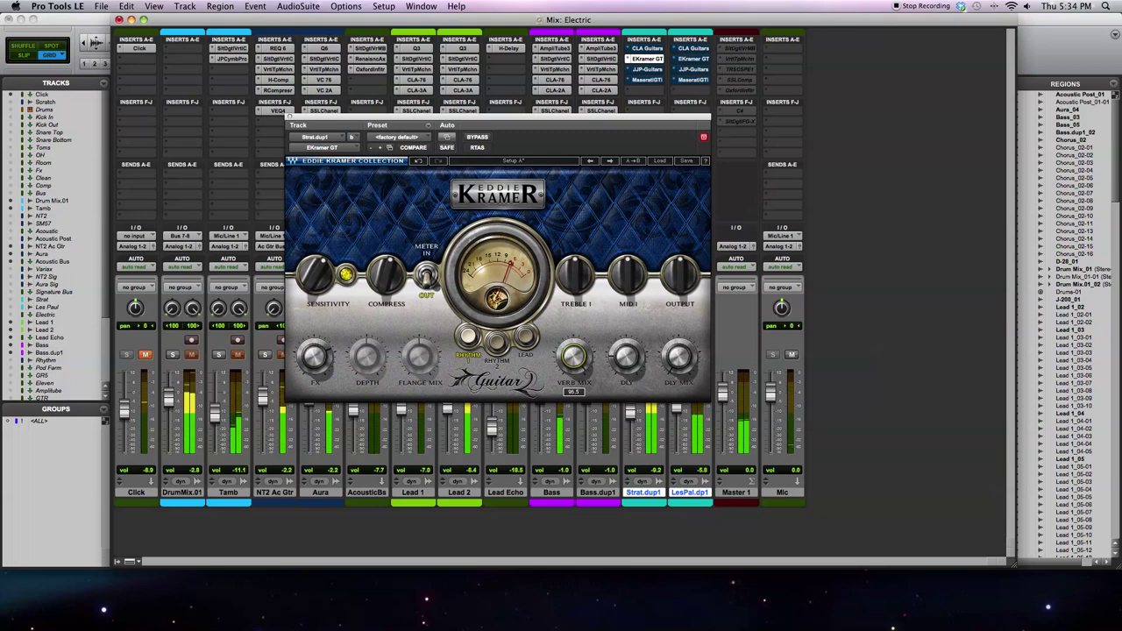
pyautogui.moveTo(580, 359); pyautogui.dragTo(580, 358)
# Step: Try delay times around 305 with different Dly Mix amounts, and readjust Verb Mix in EKramer GT on Strat.dup1
pyautogui.click(686, 370)
pyautogui.click(577, 359)
pyautogui.click(626, 356)
pyautogui.moveTo(626, 356); pyautogui.dragTo(679, 366)
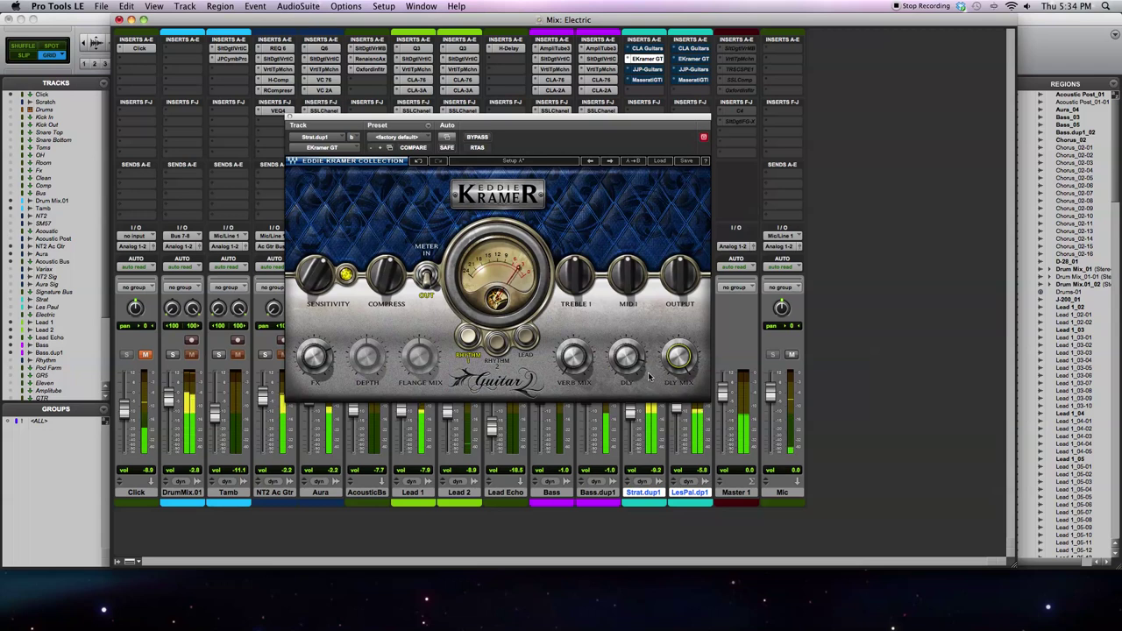
pyautogui.moveTo(628, 359); pyautogui.dragTo(628, 363)
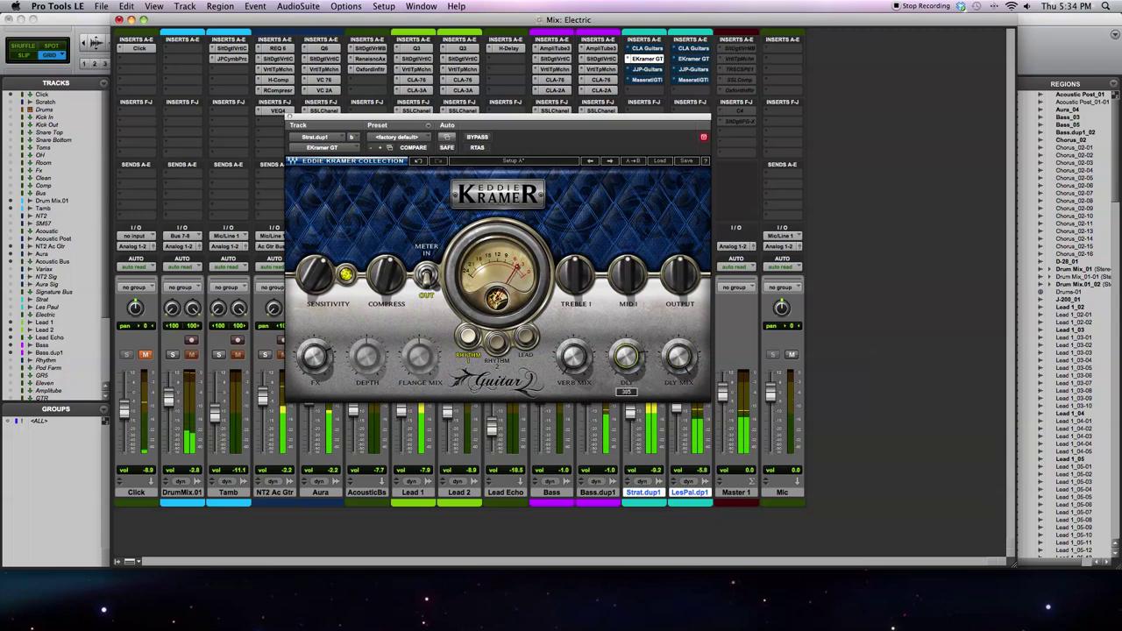
pyautogui.moveTo(625, 357); pyautogui.dragTo(625, 361)
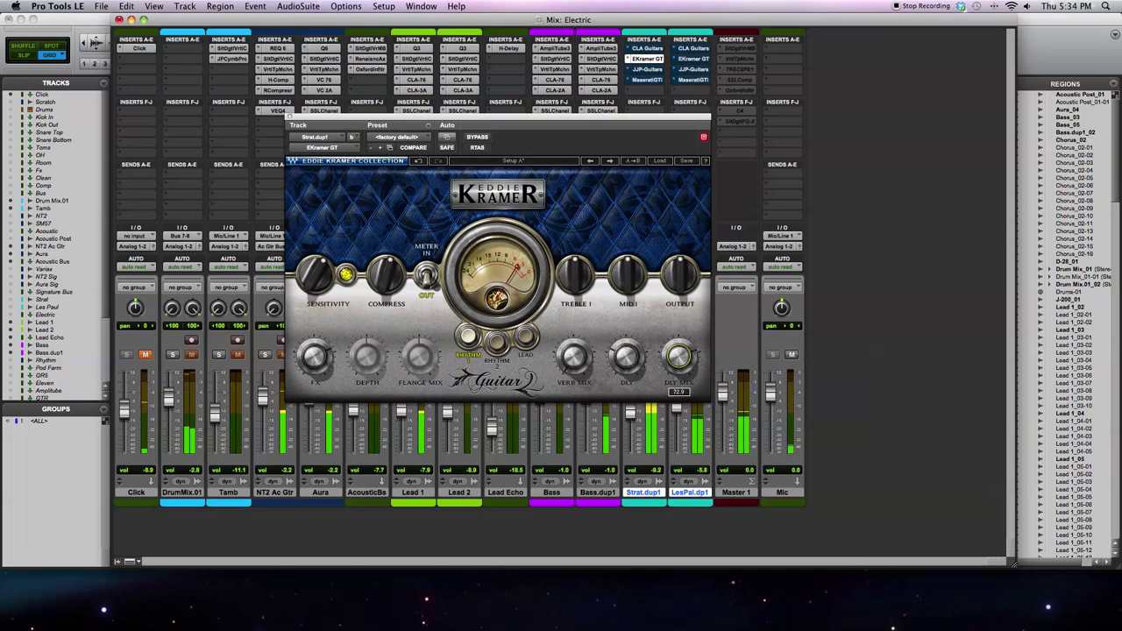
pyautogui.moveTo(573, 356); pyautogui.dragTo(573, 357)
pyautogui.click(678, 358)
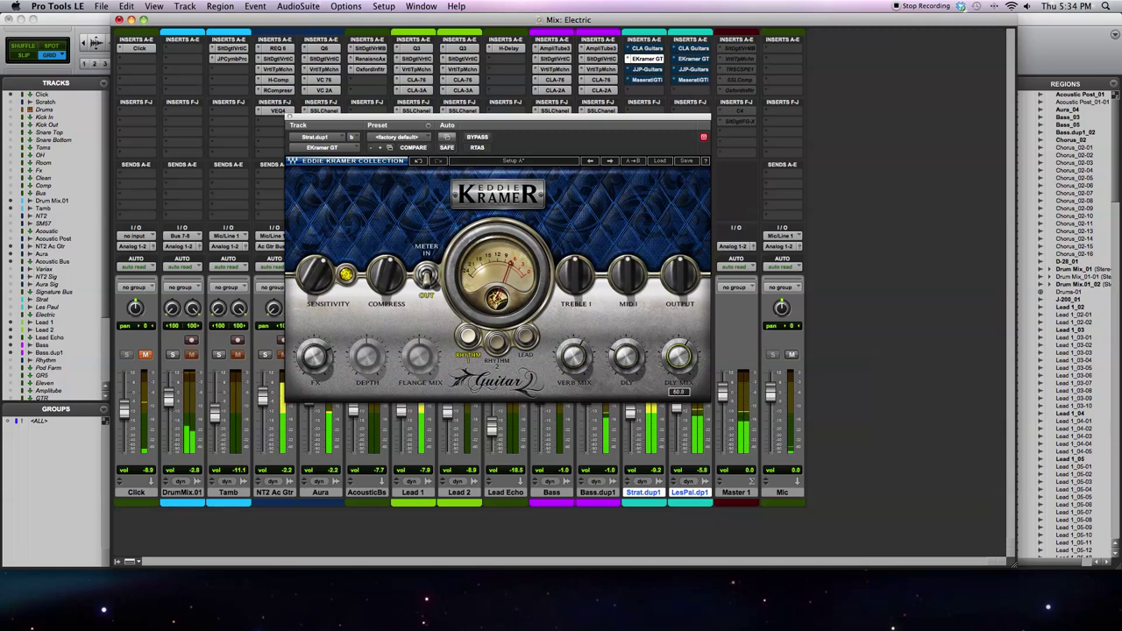
# Step: Switch EKramer GT to Rhythm 2, adjust Compress and Output, and try FX amounts up to about 53
pyautogui.click(496, 343)
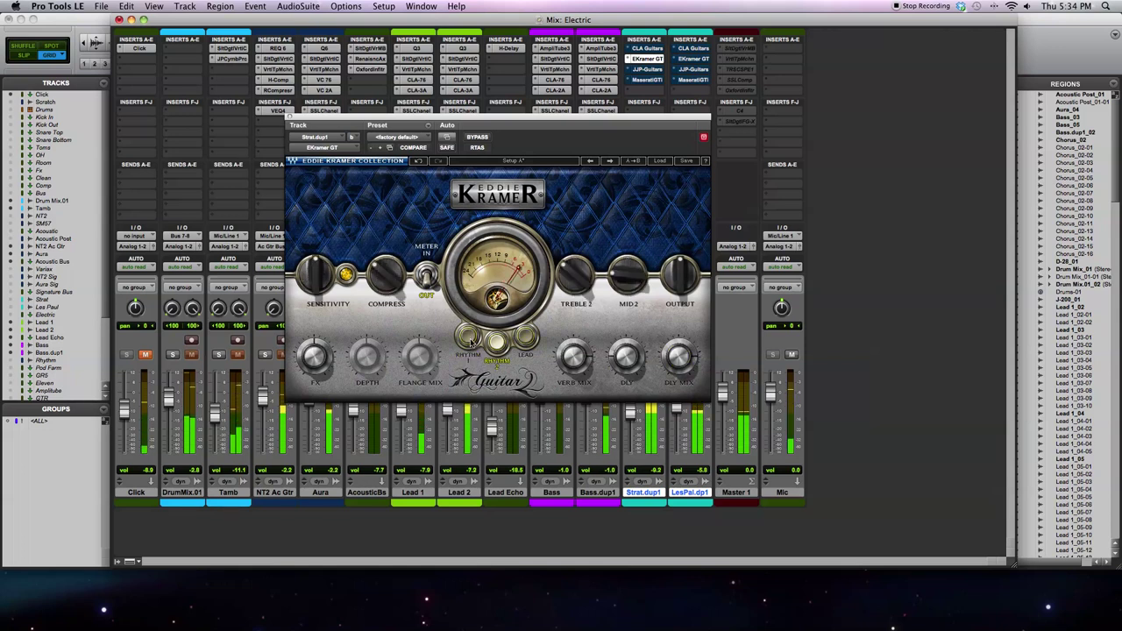
pyautogui.click(384, 274)
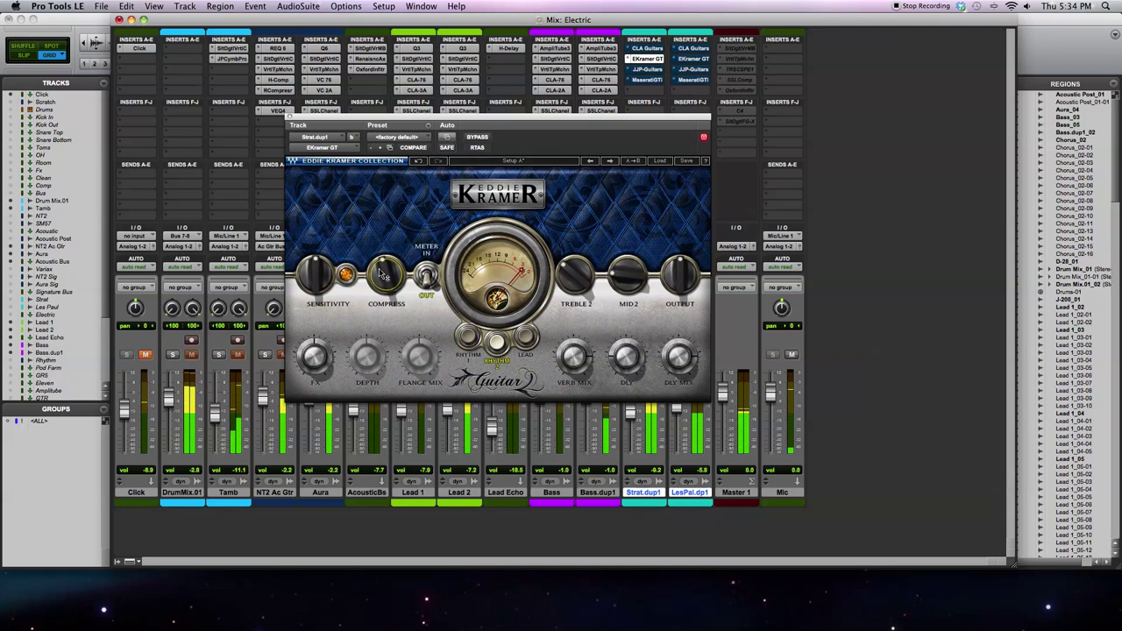
pyautogui.click(679, 274)
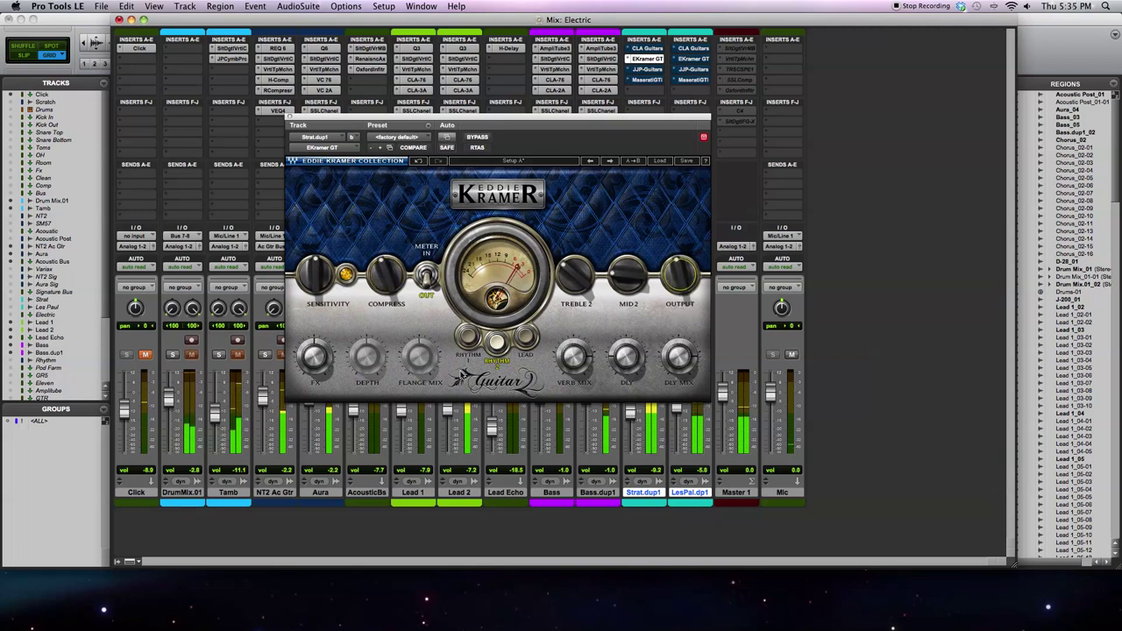
pyautogui.click(313, 356)
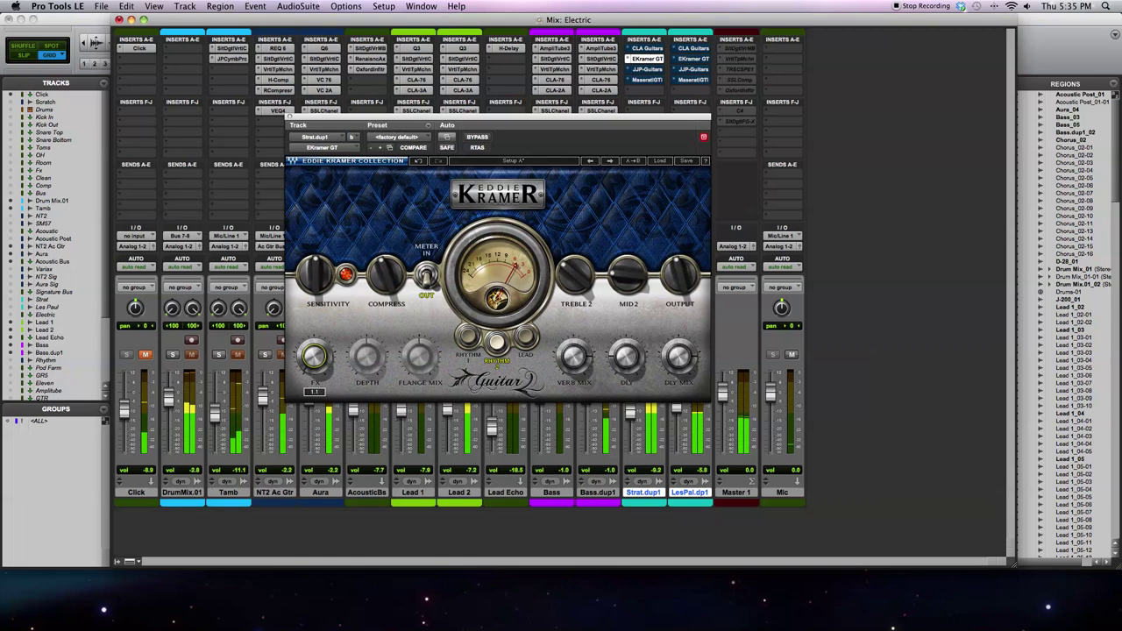
pyautogui.moveTo(314, 355); pyautogui.dragTo(313, 399)
pyautogui.moveTo(324, 356); pyautogui.dragTo(324, 352)
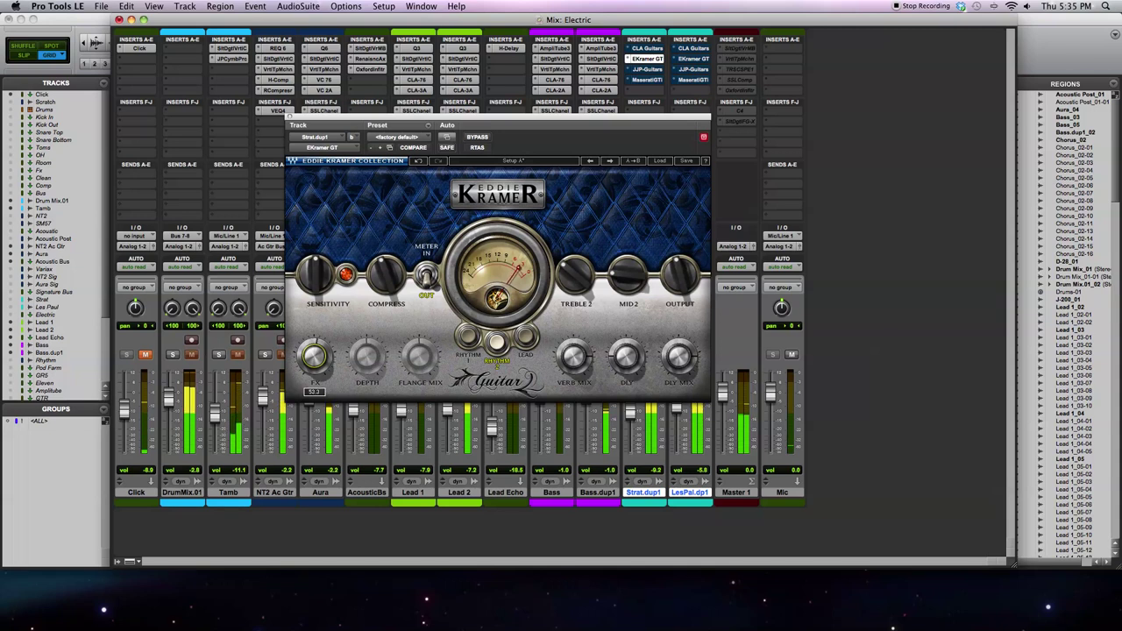
# Step: Balance the Rhythm 2 effects with FX at about 38.2, and adjust Verb Mix and Dly Mix
pyautogui.click(574, 355)
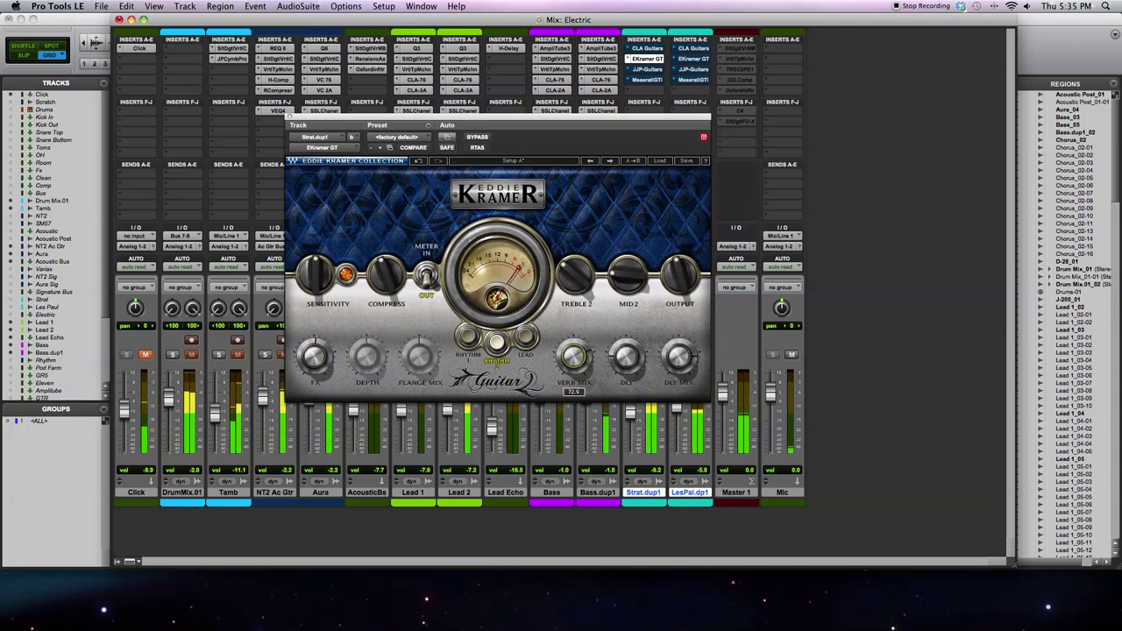
pyautogui.moveTo(573, 356)
pyautogui.mouseDown()
pyautogui.moveTo(573, 333)
pyautogui.moveTo(573, 357)
pyautogui.mouseUp()
pyautogui.moveTo(314, 356)
pyautogui.mouseDown()
pyautogui.moveTo(314, 342)
pyautogui.moveTo(314, 385)
pyautogui.moveTo(314, 371)
pyautogui.mouseUp()
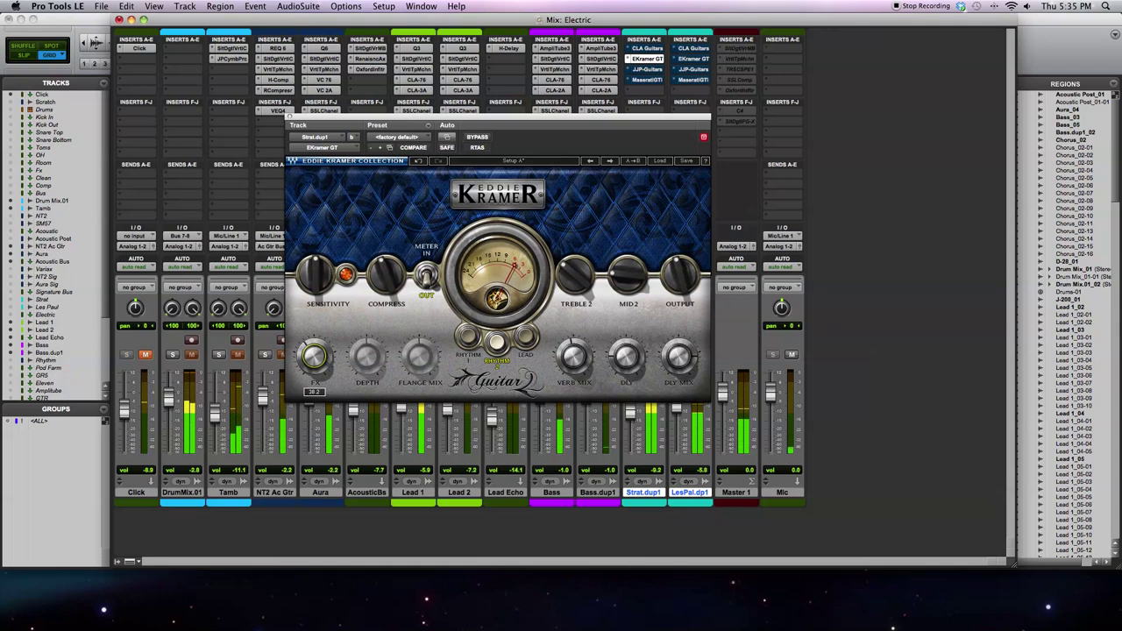
pyautogui.moveTo(679, 355); pyautogui.dragTo(678, 351)
# Step: Switch EKramer GT to Lead and adjust Sensitivity, Output and the flange, delay and reverb mixes
pyautogui.click(526, 337)
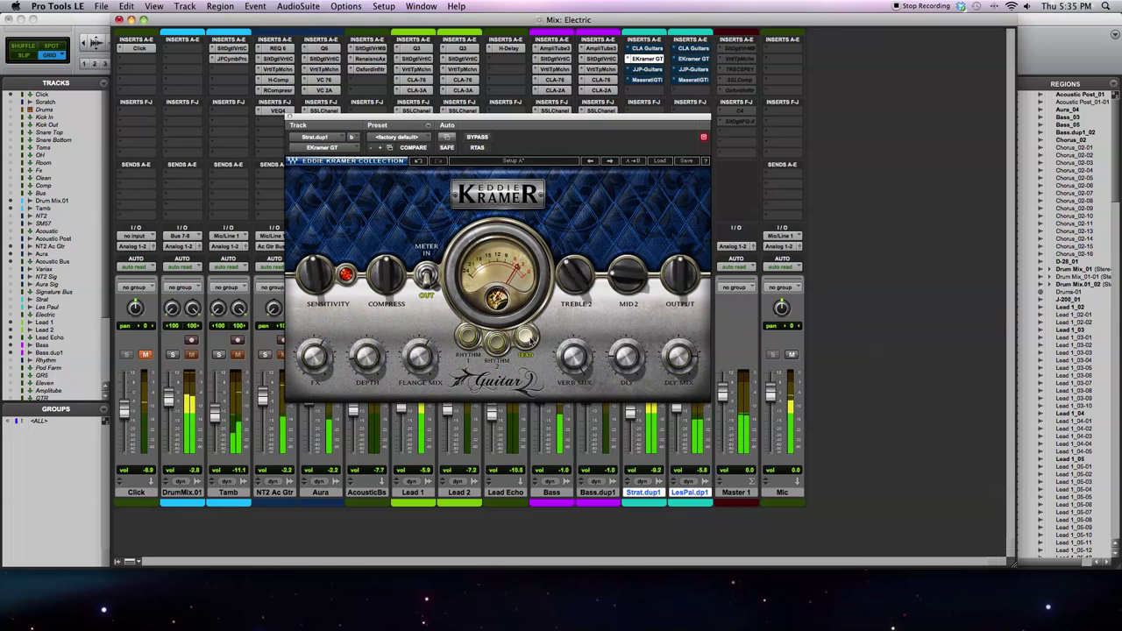
pyautogui.click(419, 355)
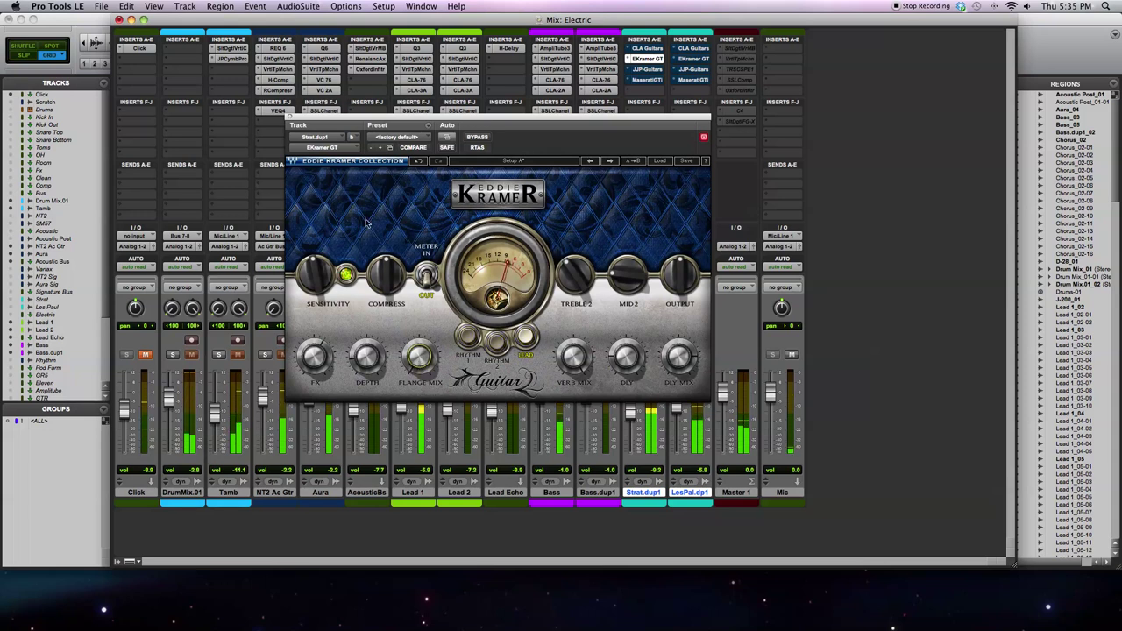
pyautogui.moveTo(325, 275); pyautogui.dragTo(325, 240)
pyautogui.click(679, 274)
pyautogui.click(676, 360)
pyautogui.click(571, 355)
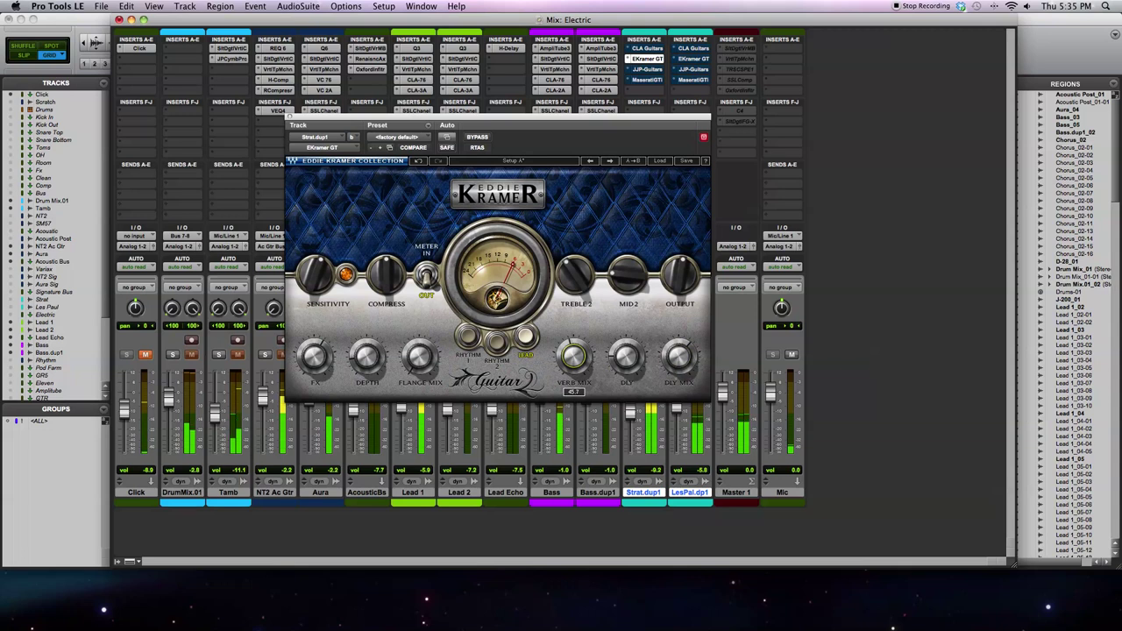
# Step: Compare different flanger Depth and Flange Mix amounts in Lead mode, and bring Flange Mix down
pyautogui.click(421, 363)
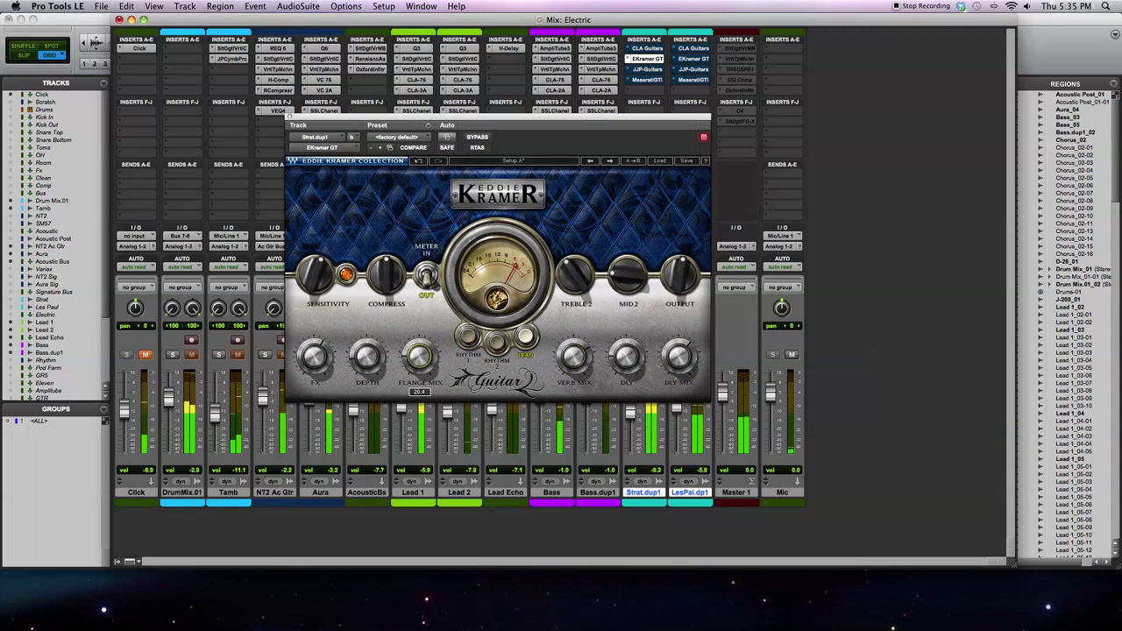
pyautogui.click(369, 359)
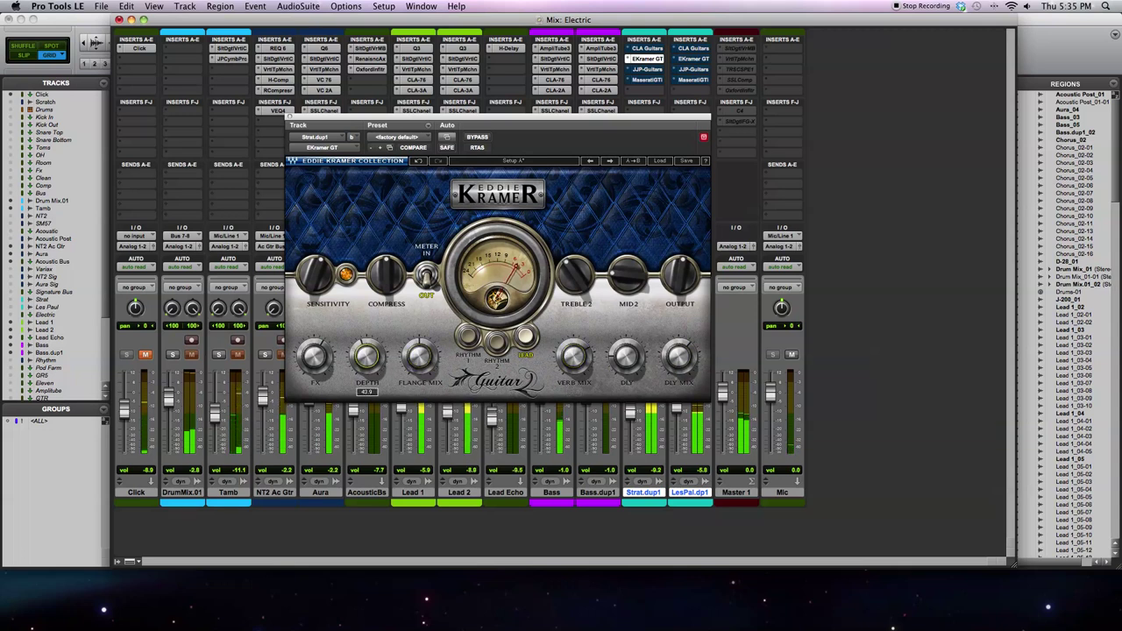
pyautogui.click(422, 356)
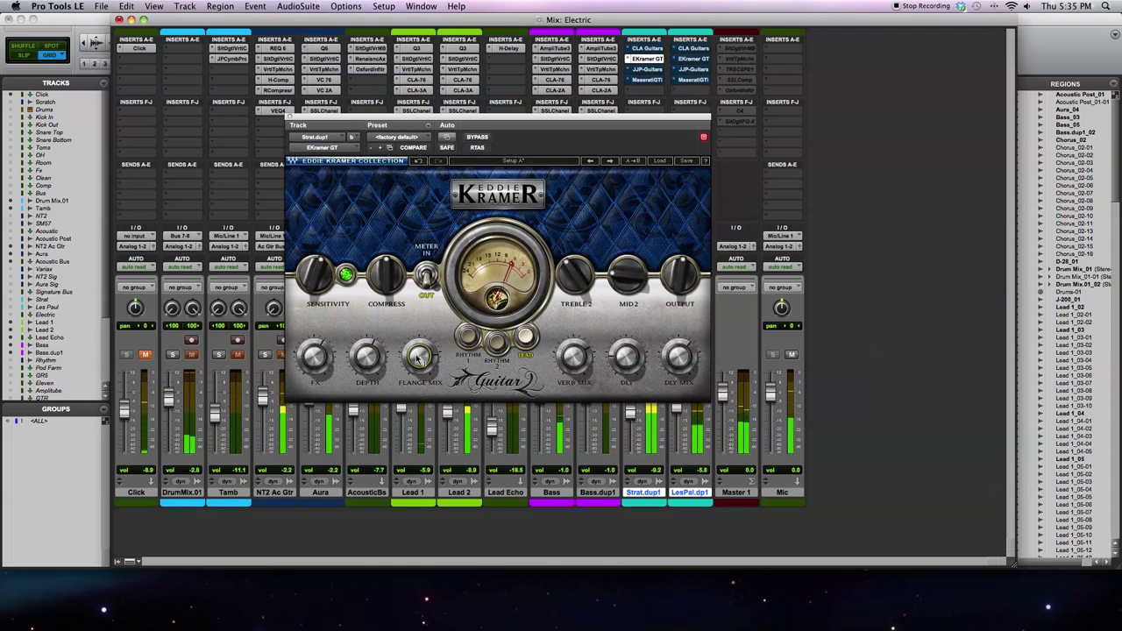
pyautogui.click(368, 356)
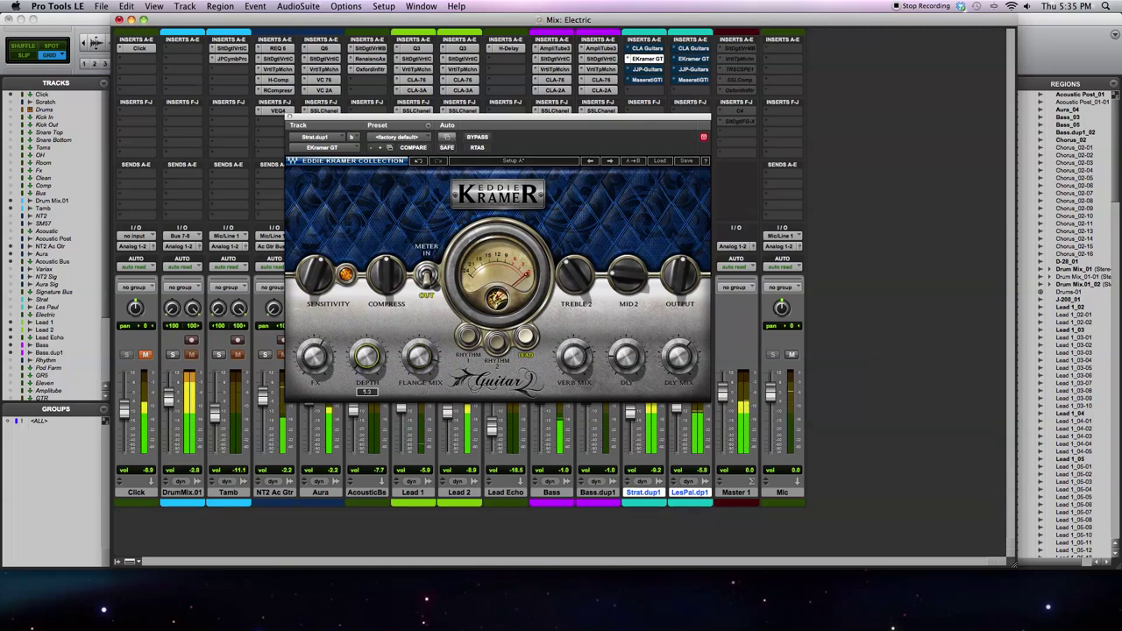
pyautogui.moveTo(423, 356); pyautogui.dragTo(423, 414)
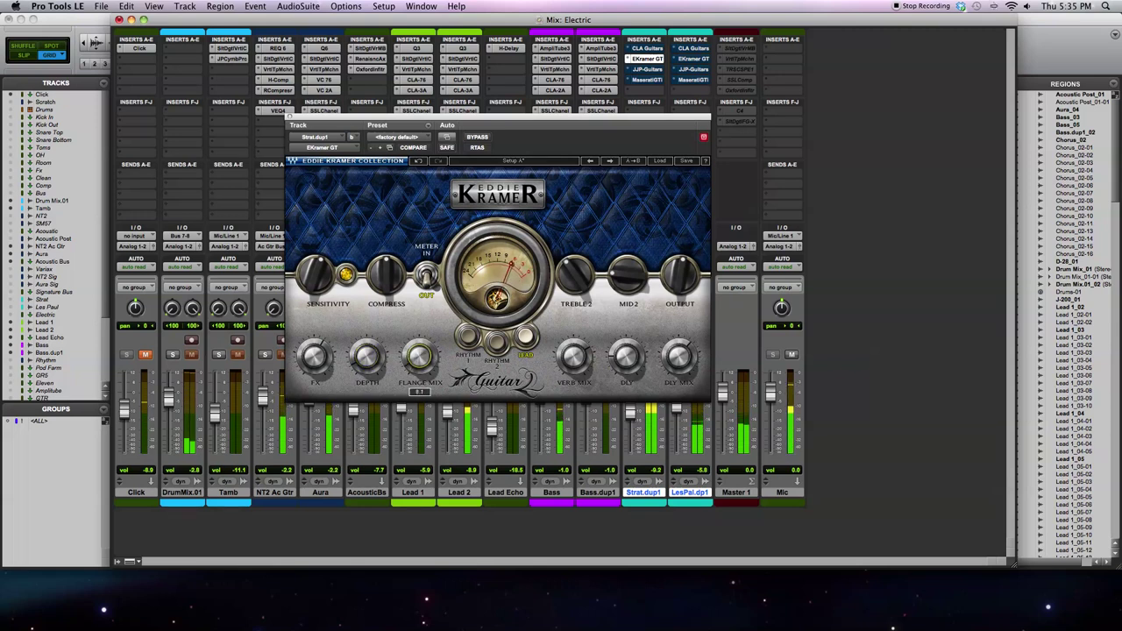
# Step: Return EKramer GT to Rhythm 1, refine Mid 1, Compress and the effect knobs, and close the plug-in
pyautogui.click(467, 336)
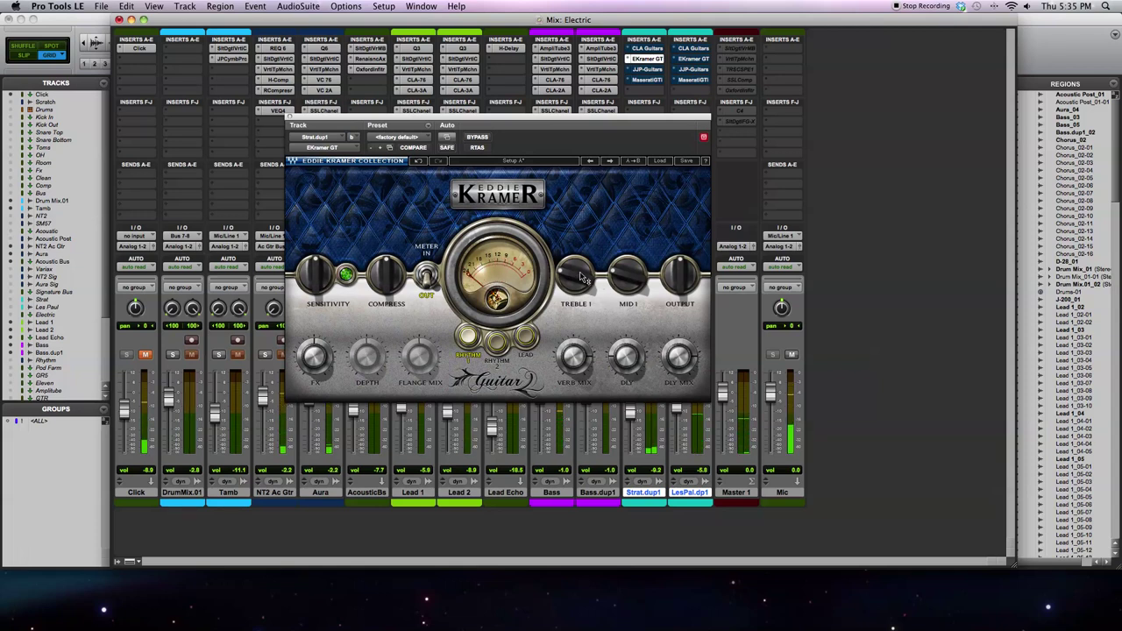
pyautogui.click(628, 275)
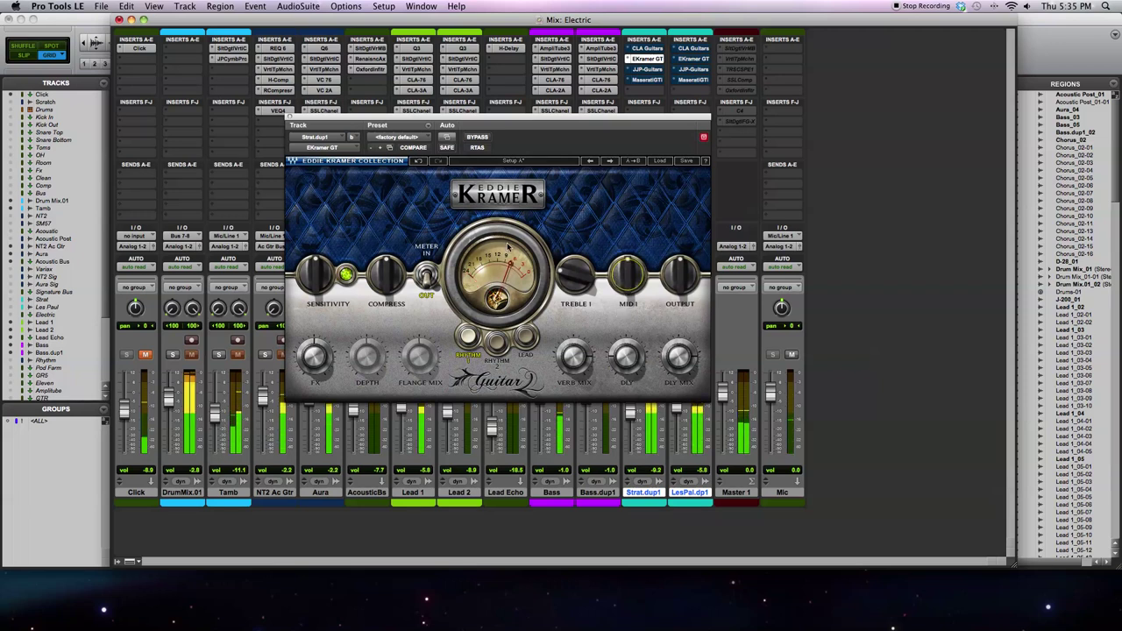
pyautogui.moveTo(385, 278)
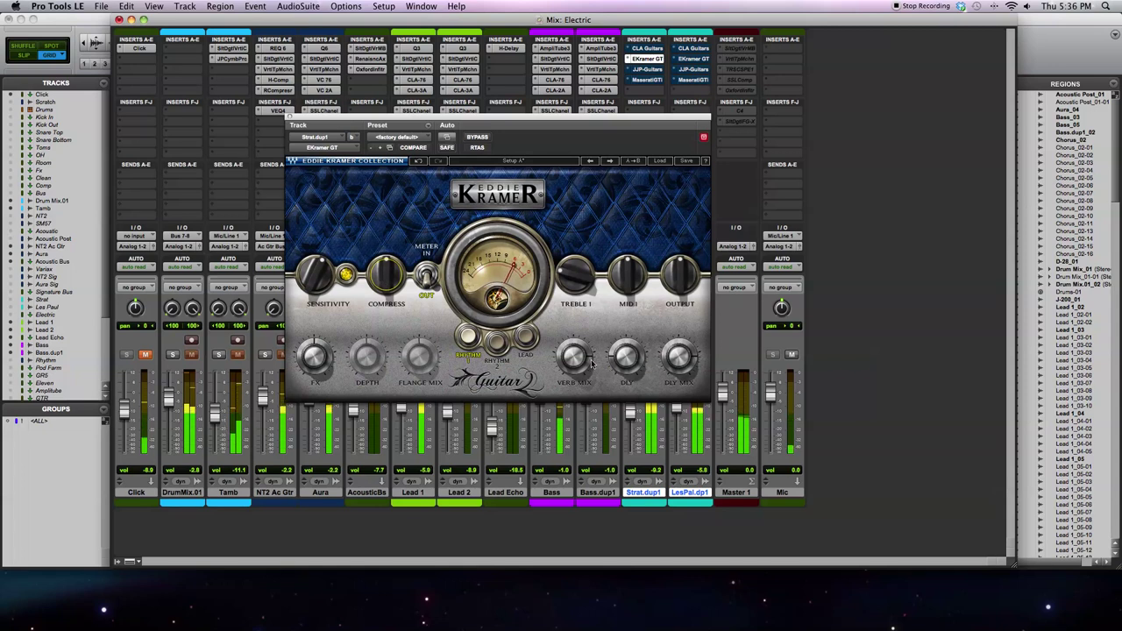
pyautogui.moveTo(313, 358)
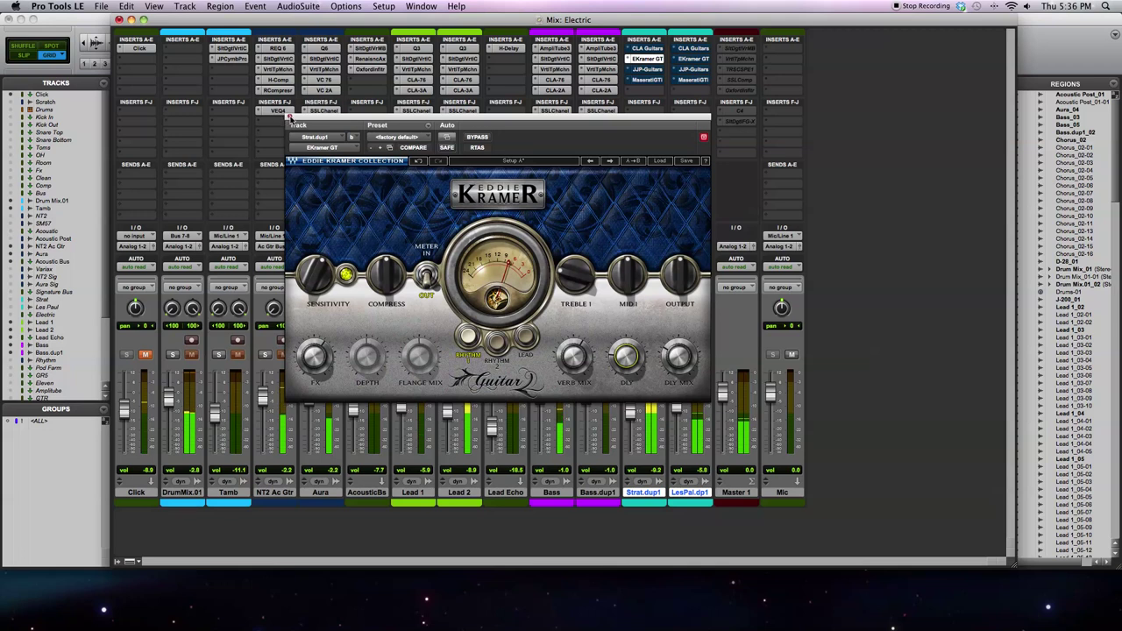
pyautogui.click(290, 118)
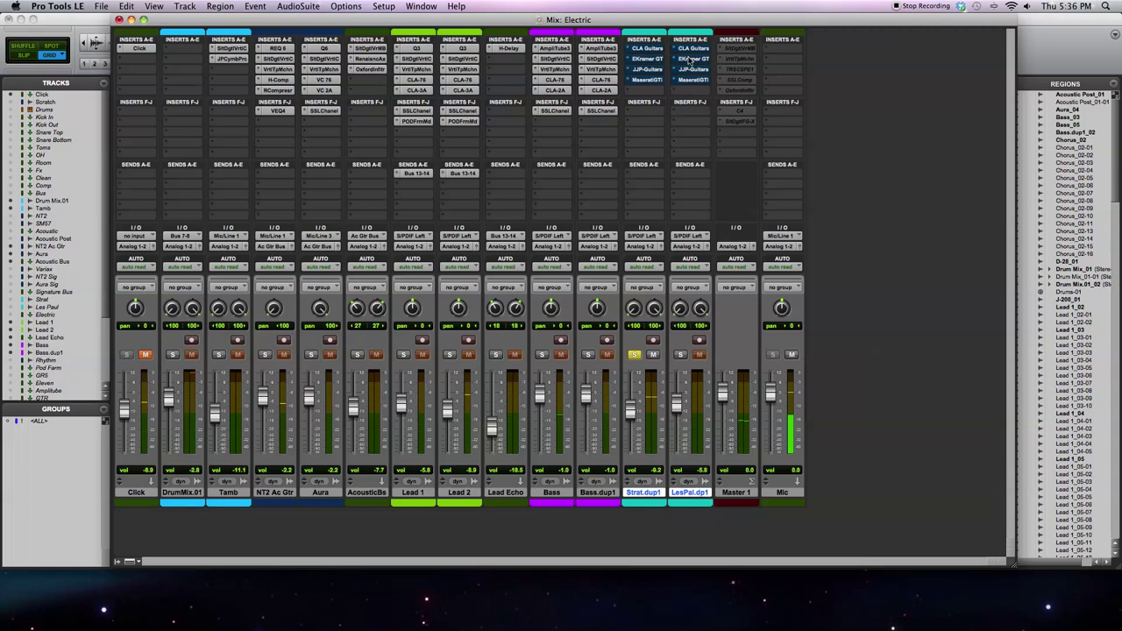
# Step: Solo the Les Paul track instead of the Strat, and open its EKramer GT insert
pyautogui.click(681, 355)
pyautogui.click(634, 356)
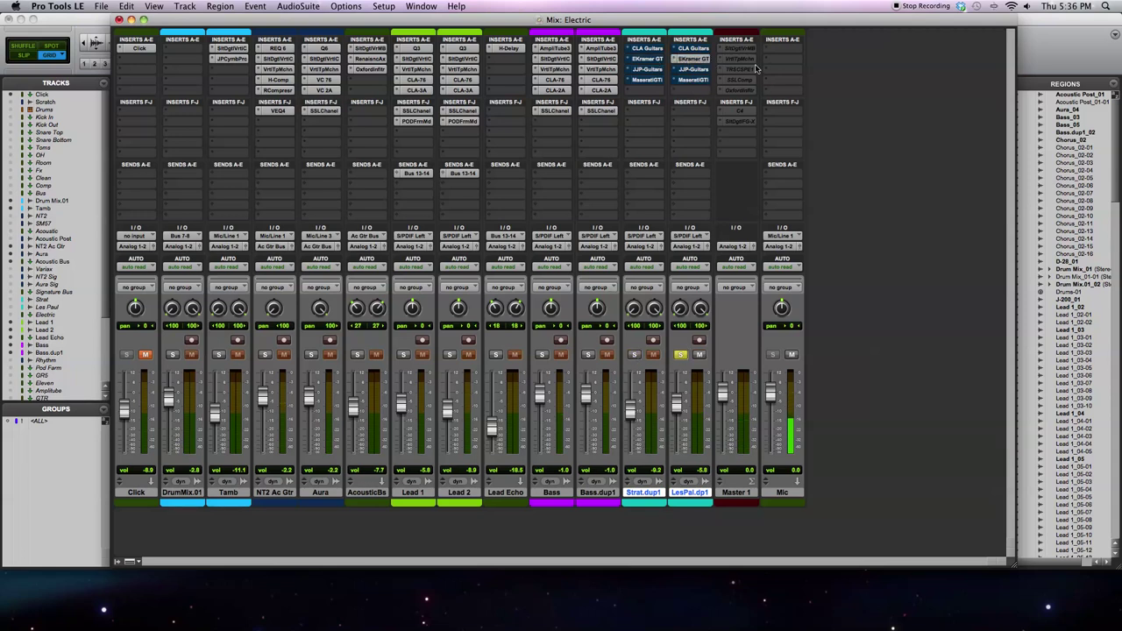
pyautogui.click(692, 59)
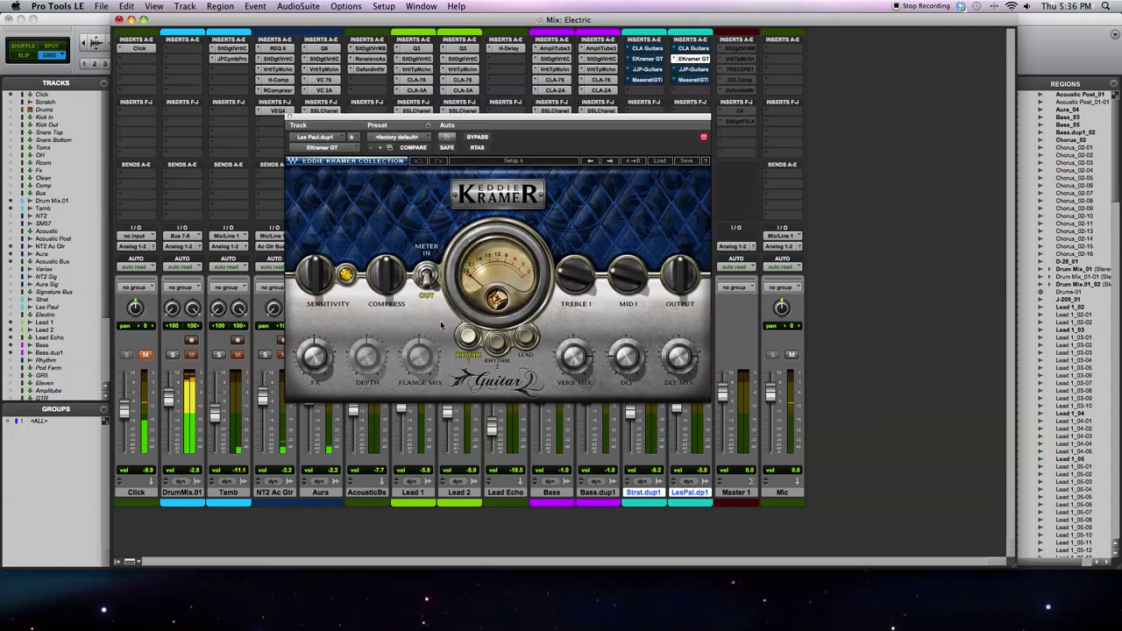
# Step: Raise Sensitivity on the Les Paul's EKramer GT, and adjust Compress, Treble 1 and Mid 1
pyautogui.moveTo(317, 277)
pyautogui.moveTo(316, 277); pyautogui.dragTo(313, 273)
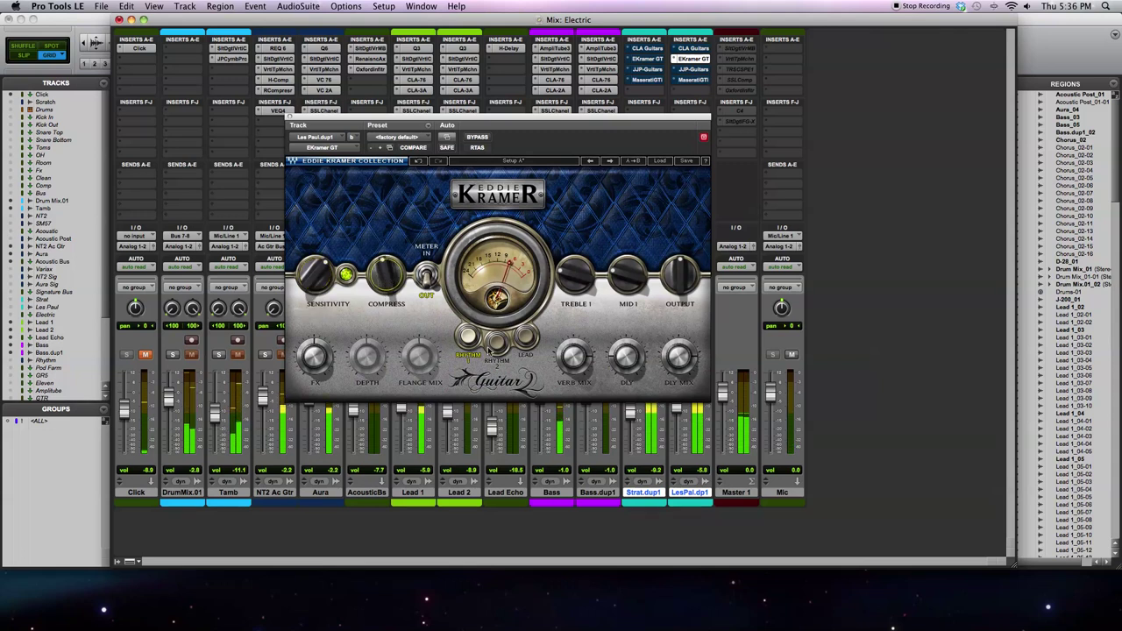
pyautogui.moveTo(578, 285)
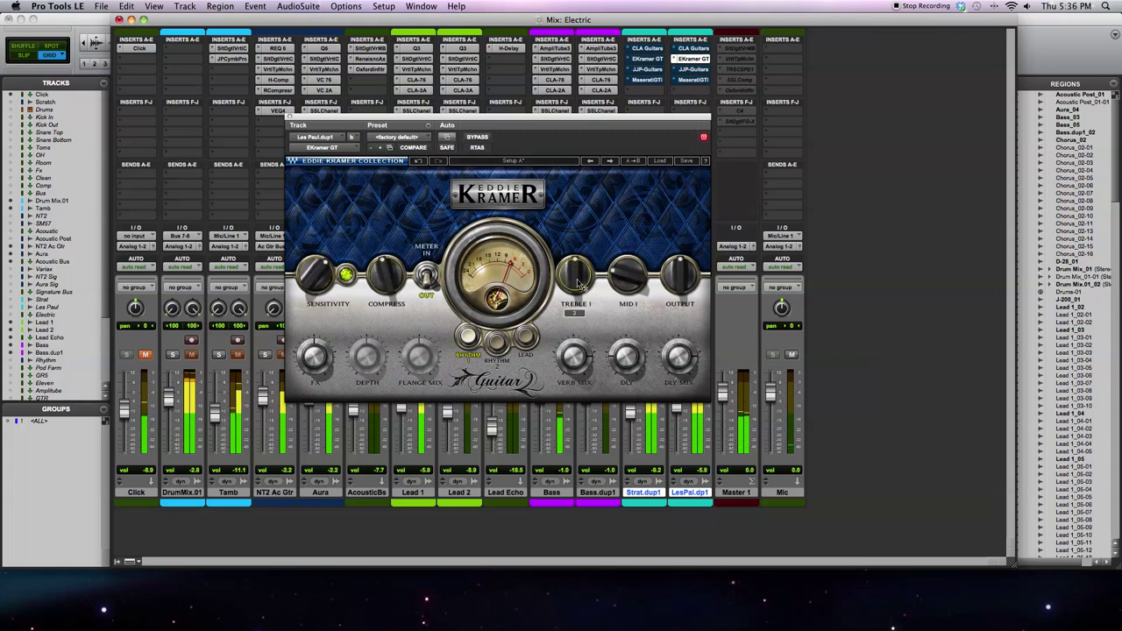
pyautogui.moveTo(623, 278)
pyautogui.mouseDown()
pyautogui.moveTo(623, 267)
pyautogui.moveTo(625, 277)
pyautogui.mouseUp()
# Step: Adjust Dly Mix, Verb Mix and Output on the Les Paul's EKramer GT, and close the plug-in
pyautogui.moveTo(679, 355)
pyautogui.moveTo(575, 357)
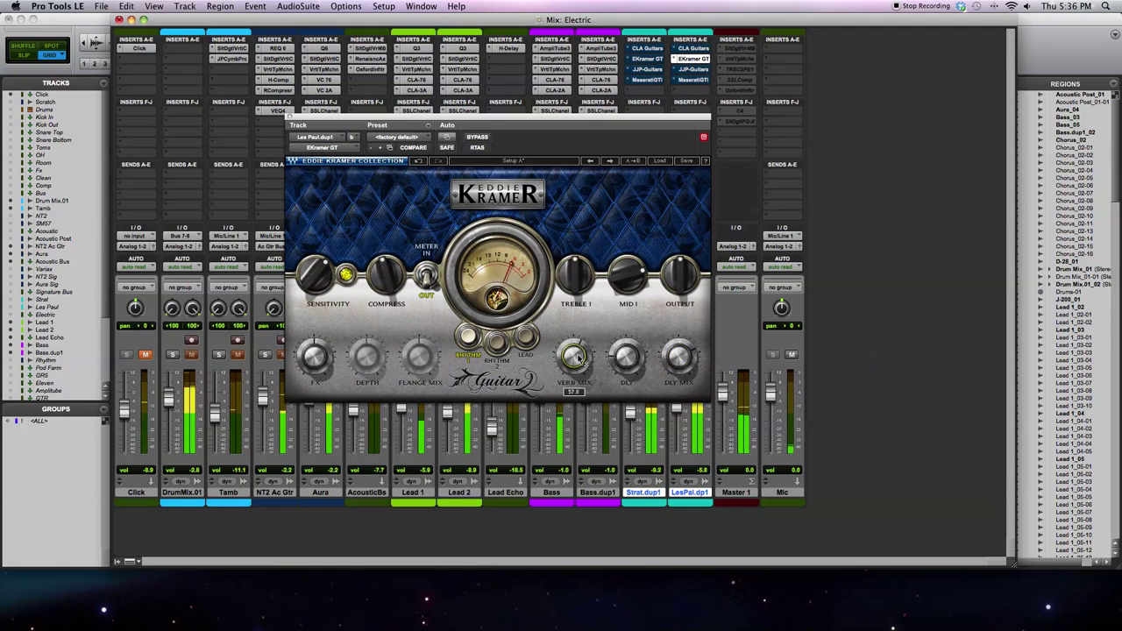
pyautogui.moveTo(677, 284); pyautogui.dragTo(676, 288)
pyautogui.moveTo(510, 121); pyautogui.dragTo(457, 71)
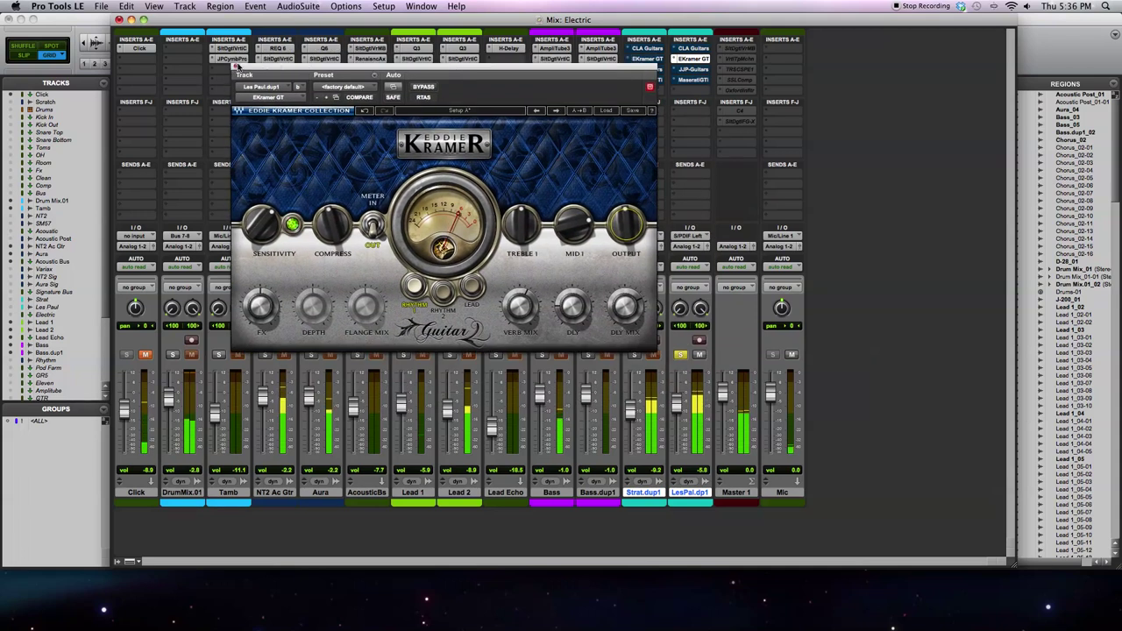
pyautogui.click(235, 68)
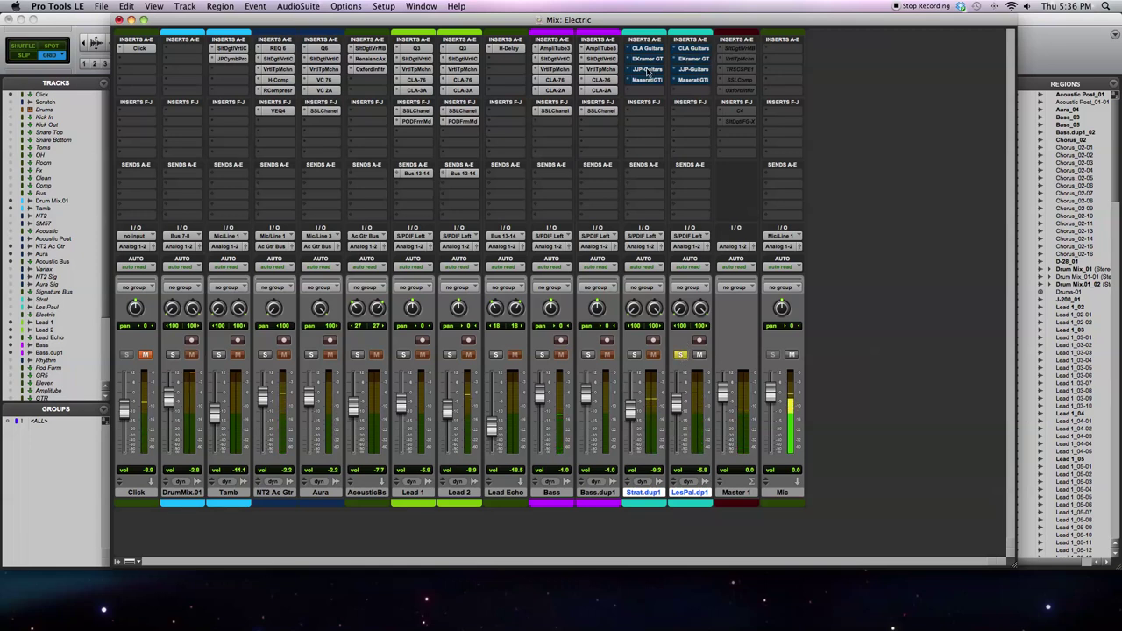
# Step: Solo the Strat track instead of the Les Paul, and open its JJP-Guitars insert
pyautogui.click(680, 354)
pyautogui.click(634, 354)
pyautogui.click(645, 70)
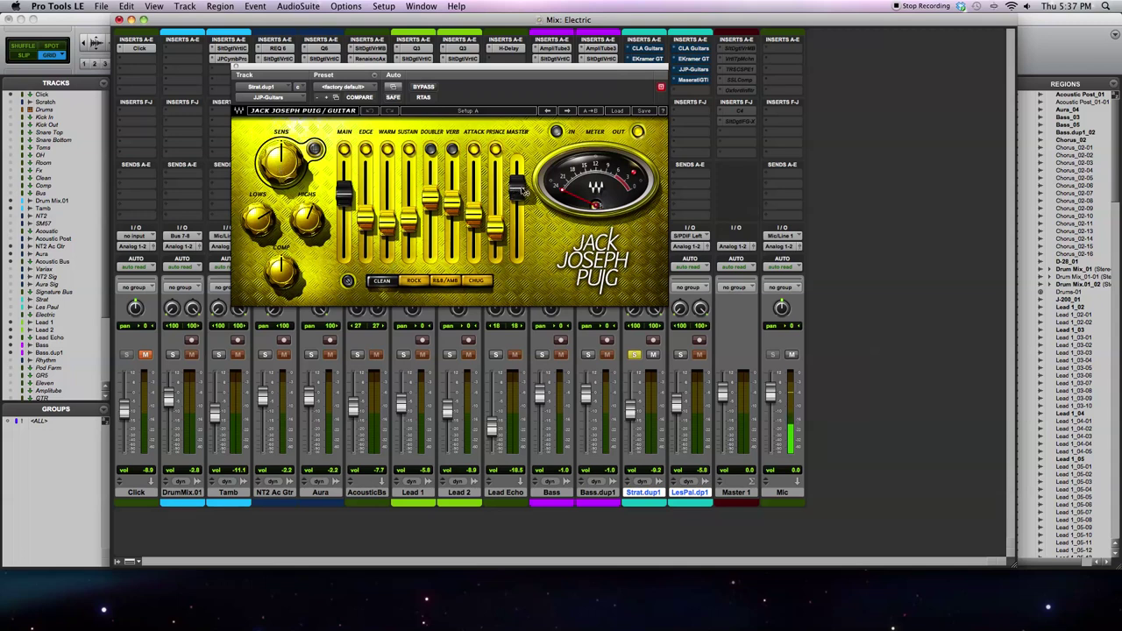
# Step: Adjust Master, Comp, Warm, Sustain and Attack on the Strat's JJP-Guitars in Clean mode
pyautogui.moveTo(523, 182)
pyautogui.mouseDown()
pyautogui.moveTo(523, 203)
pyautogui.moveTo(523, 182)
pyautogui.mouseUp()
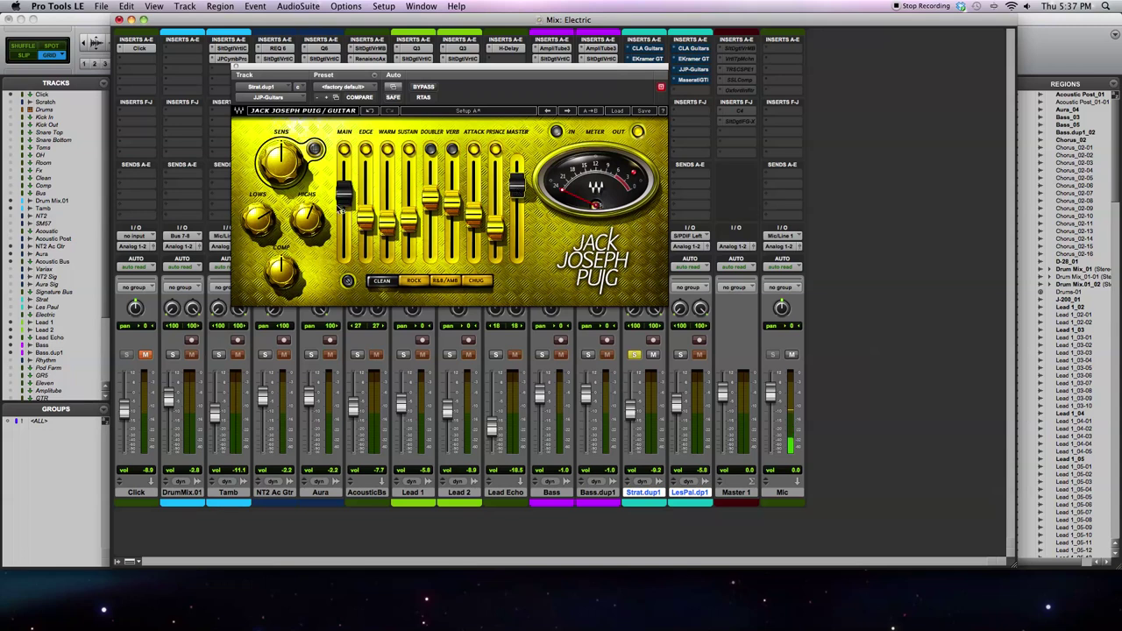
pyautogui.moveTo(262, 220)
pyautogui.moveTo(285, 273)
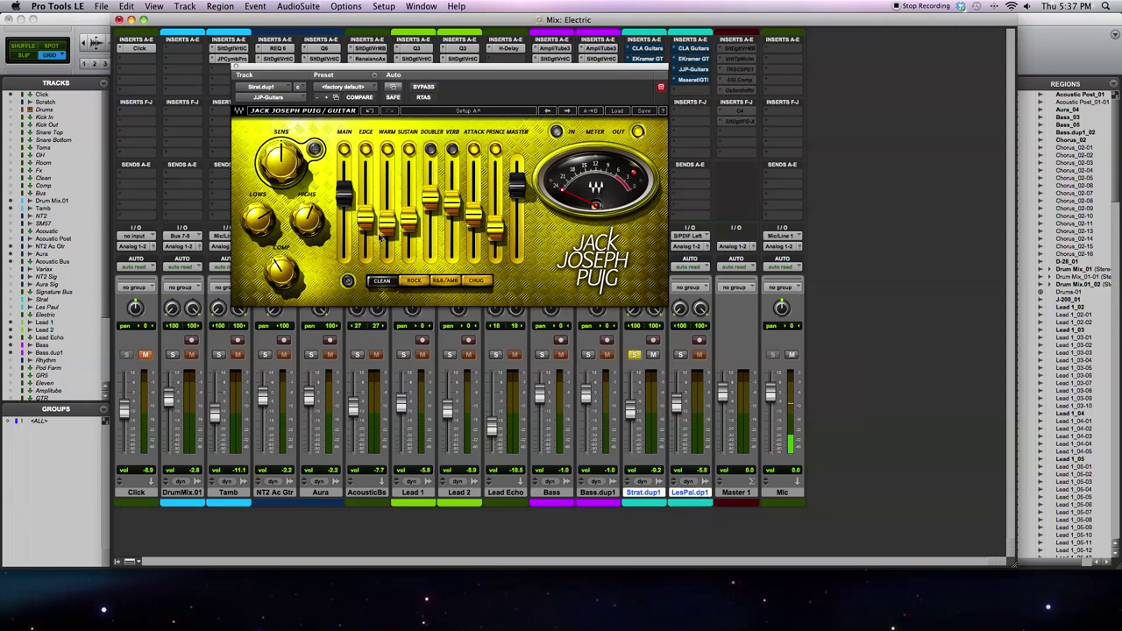
pyautogui.moveTo(386, 228)
pyautogui.mouseDown()
pyautogui.moveTo(387, 209)
pyautogui.moveTo(386, 222)
pyautogui.mouseUp()
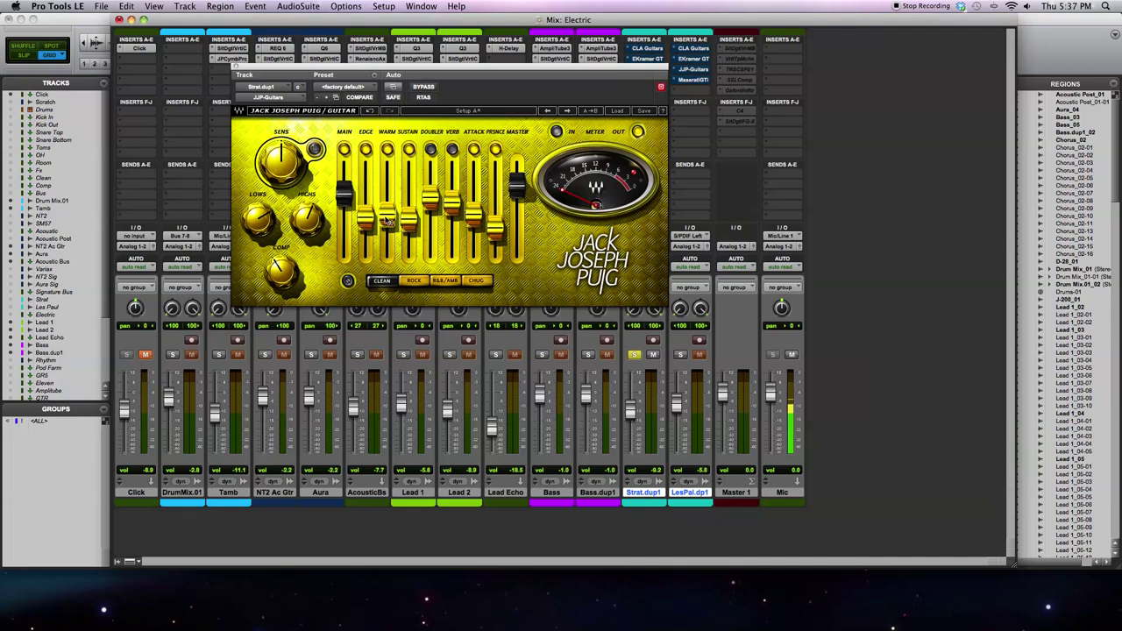
pyautogui.moveTo(386, 224); pyautogui.dragTo(387, 208)
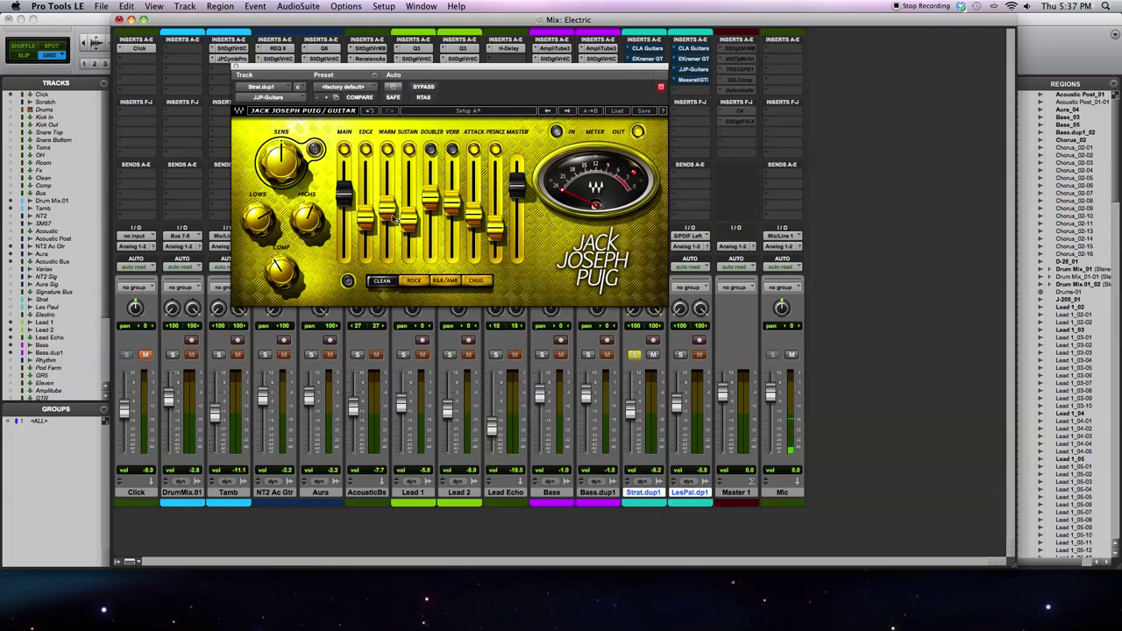
pyautogui.moveTo(390, 215)
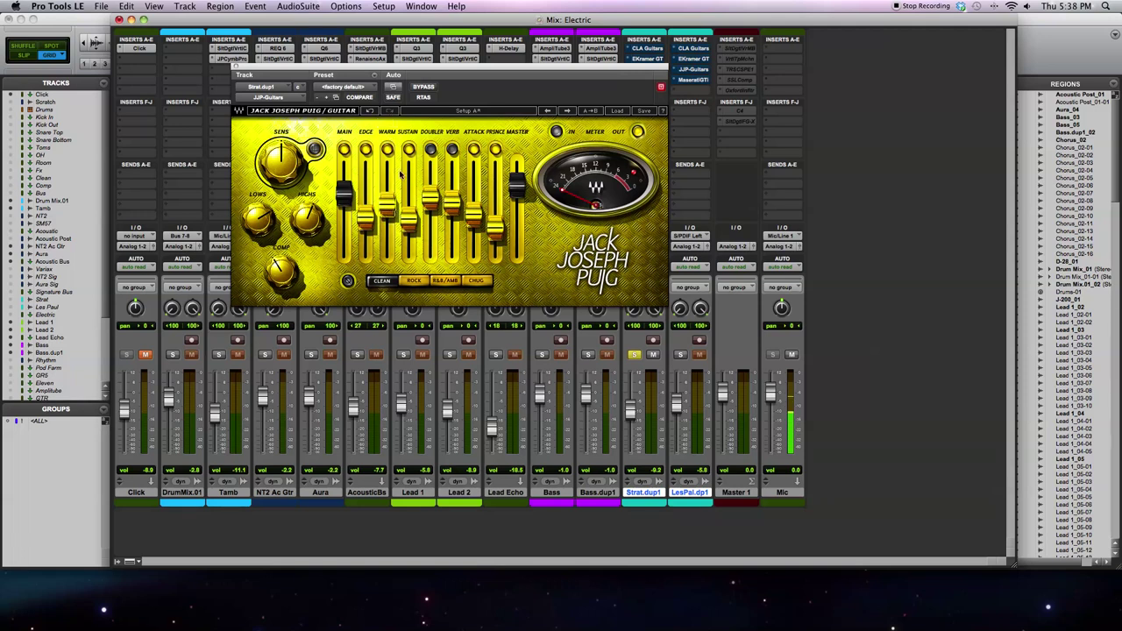
pyautogui.moveTo(390, 208); pyautogui.dragTo(391, 216)
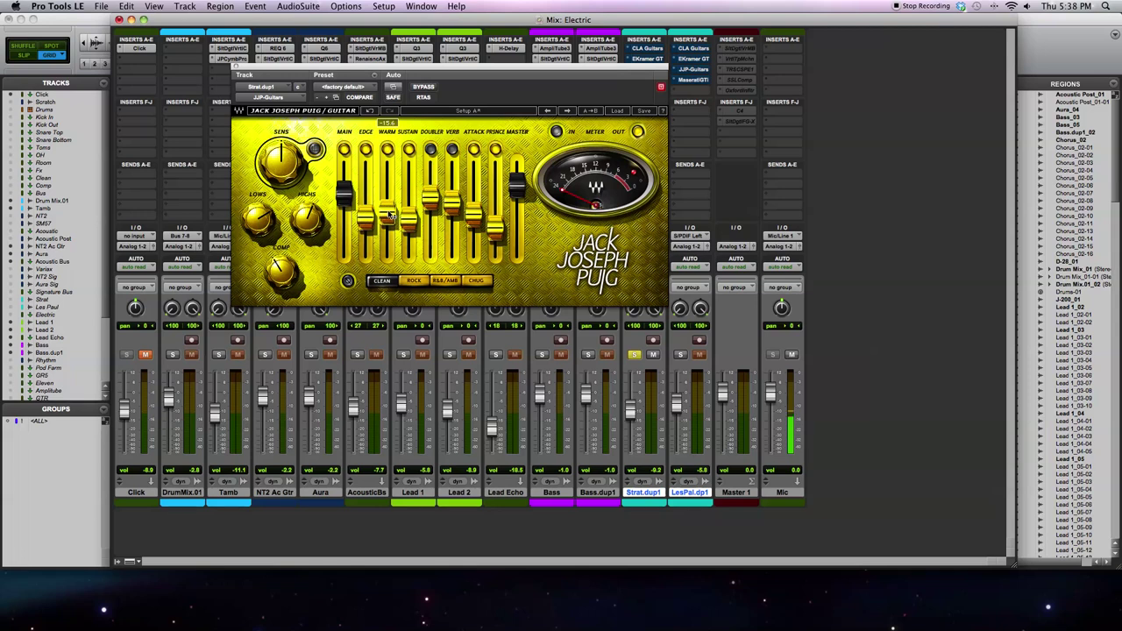
pyautogui.moveTo(410, 224); pyautogui.dragTo(473, 211)
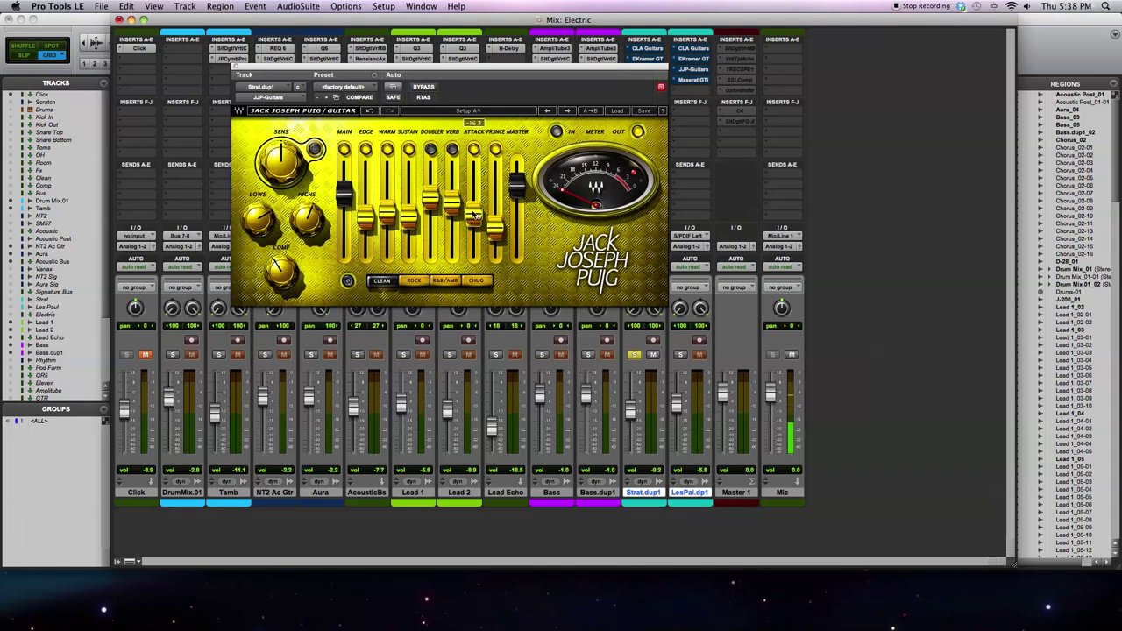
pyautogui.moveTo(474, 214); pyautogui.dragTo(474, 214)
# Step: Try the Rock, R&B/AMB and Chug modes on the Strat's JJP-Guitars, and return to Clean
pyautogui.click(416, 281)
pyautogui.click(449, 281)
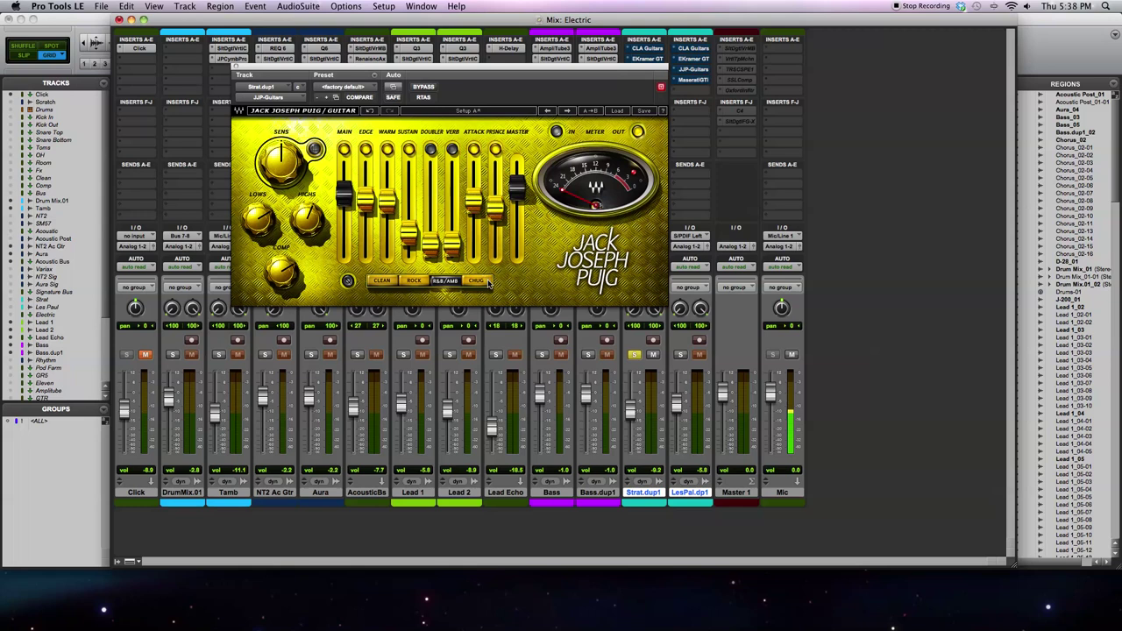
pyautogui.click(477, 281)
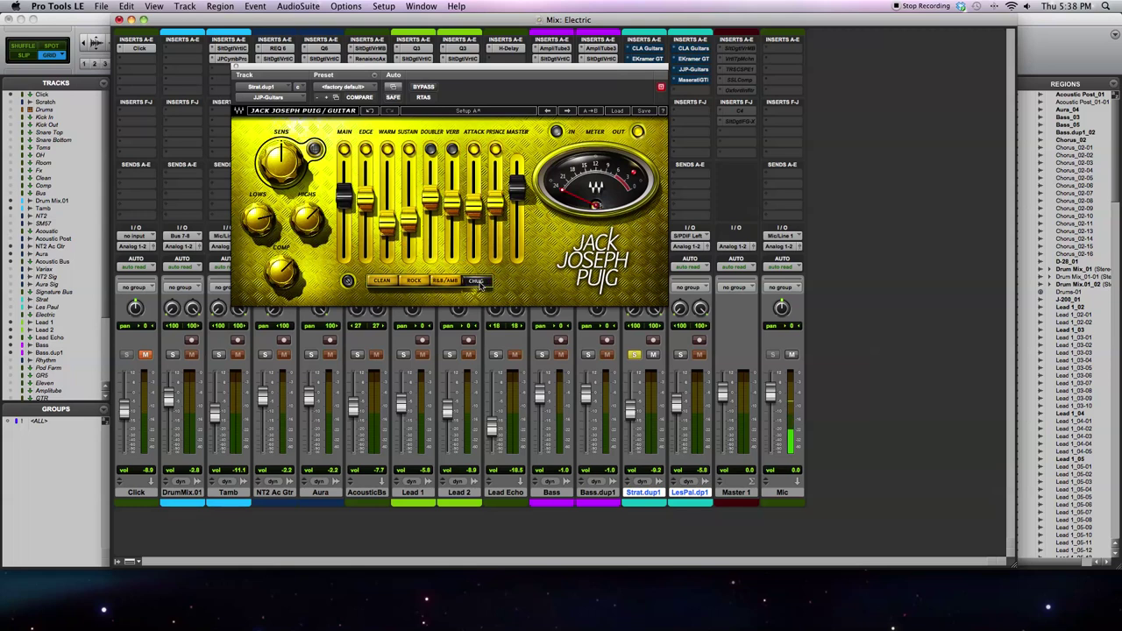
pyautogui.click(384, 282)
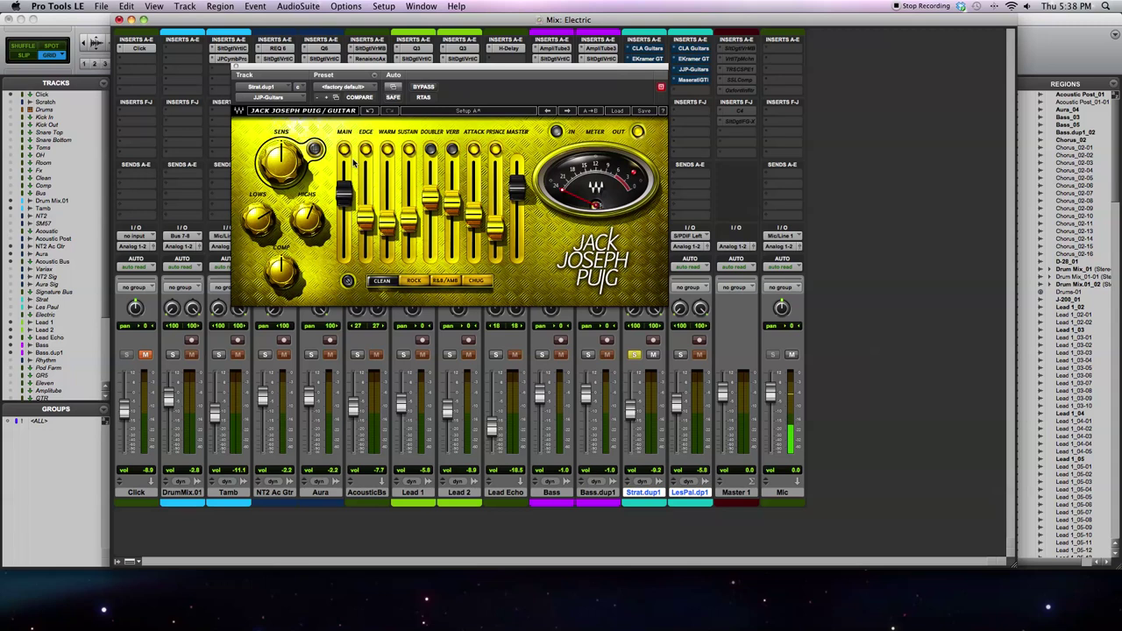
# Step: Compare the Strat with JJP-Guitars bypassed and active during playback, leaving the plug-in active
pyautogui.click(424, 87)
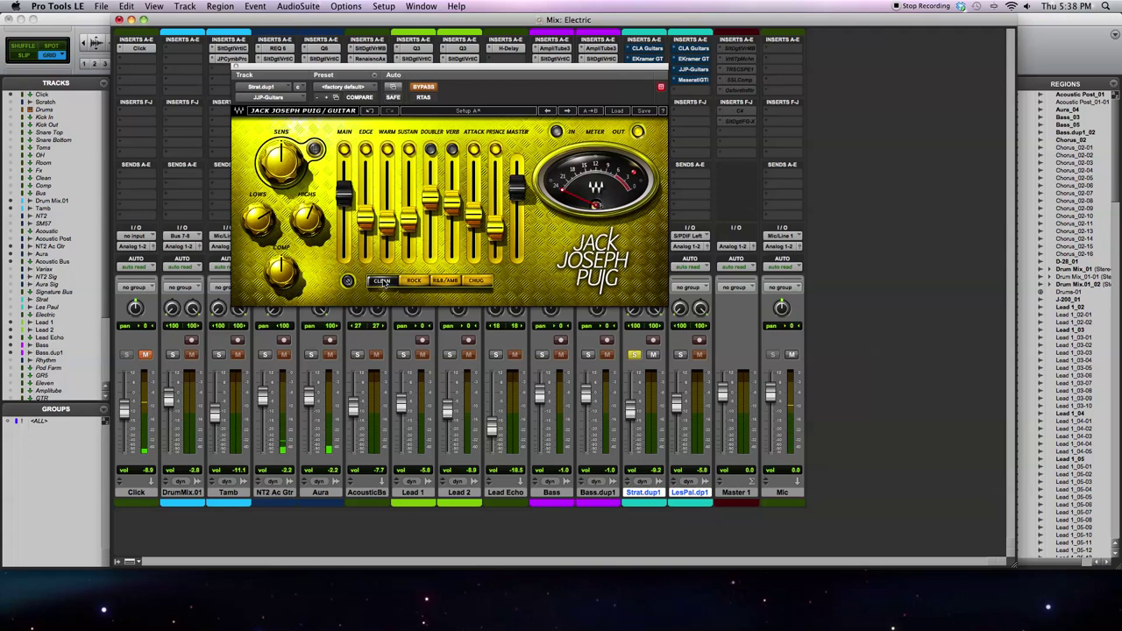
pyautogui.click(423, 90)
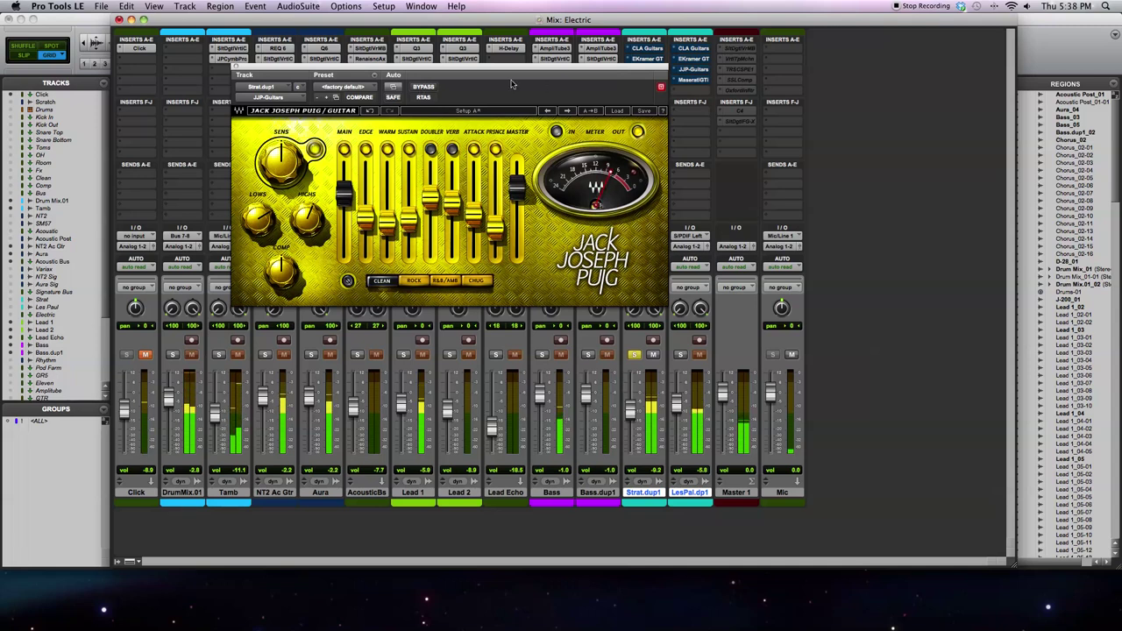
pyautogui.click(423, 87)
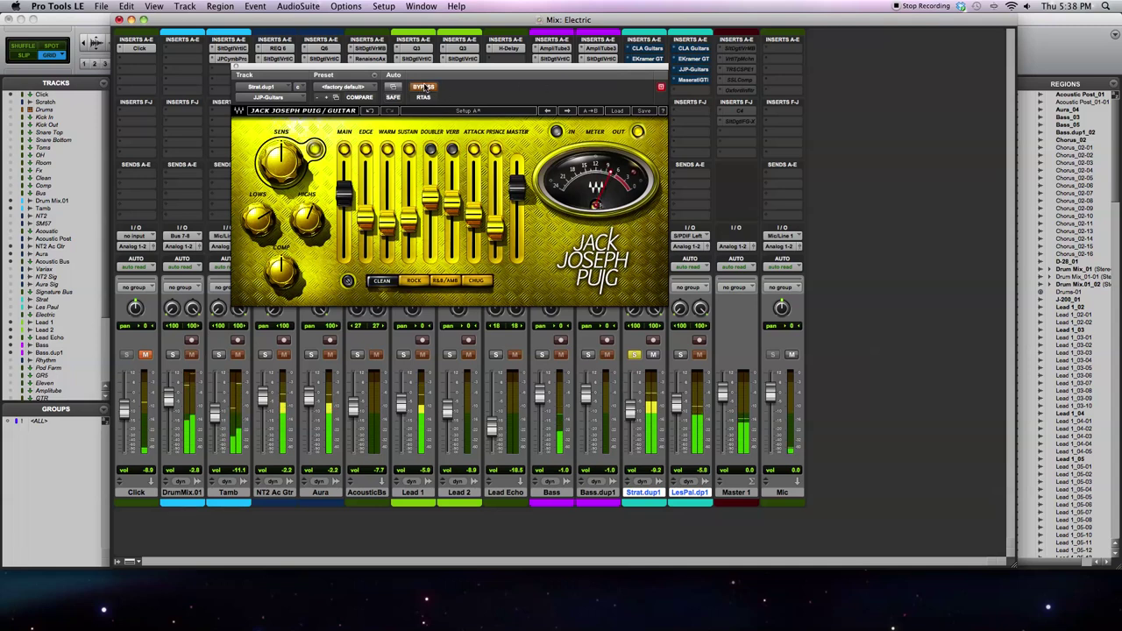
pyautogui.click(423, 88)
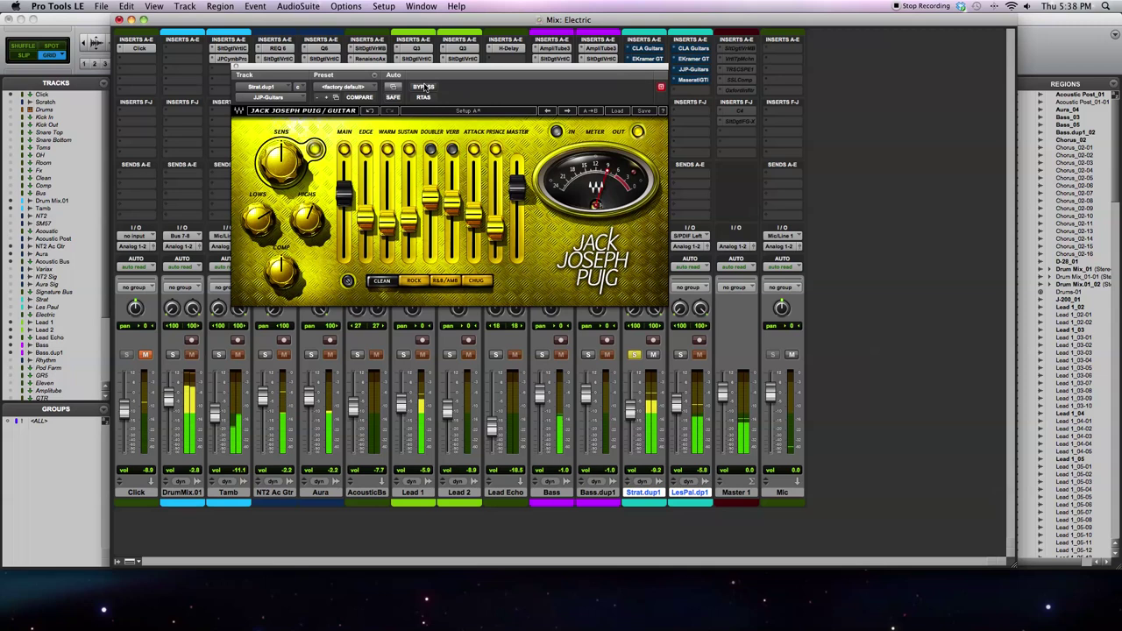
pyautogui.click(423, 87)
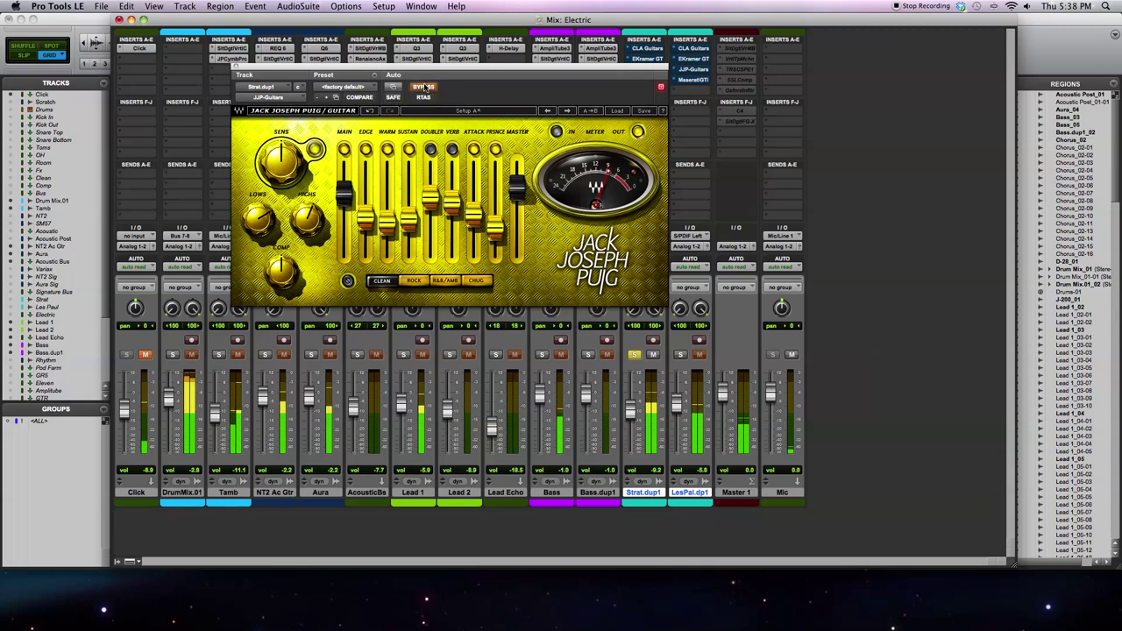
pyautogui.click(423, 88)
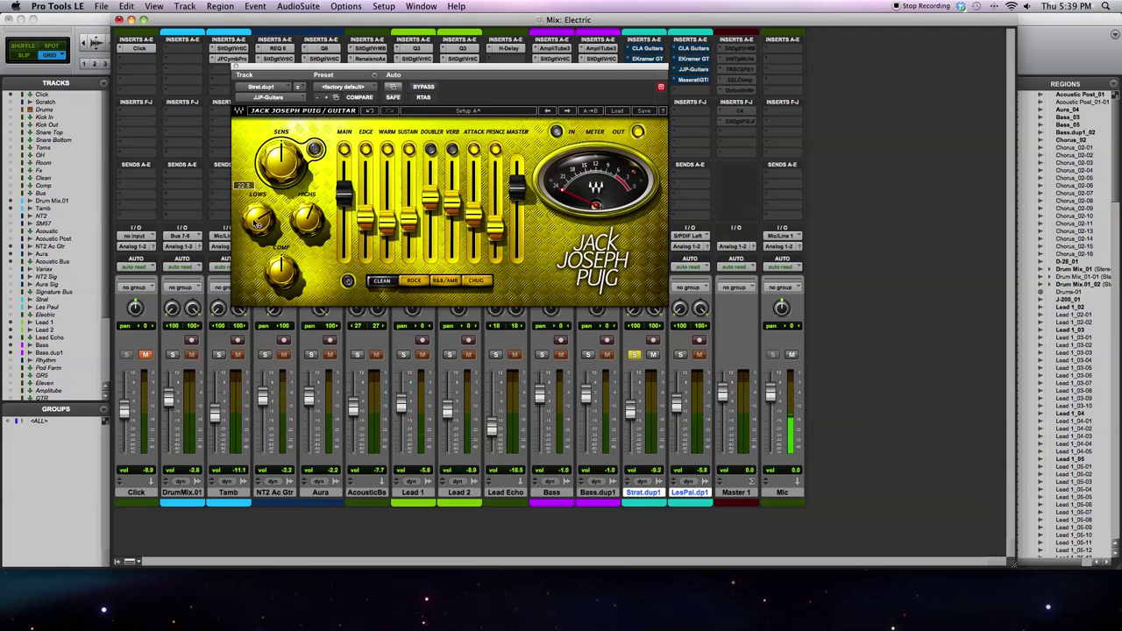
# Step: Leave only the Main channel on in JJP-Guitars, and adjust Lows, Sens, Highs and Comp for the Strat
pyautogui.moveTo(255, 224); pyautogui.dragTo(255, 246)
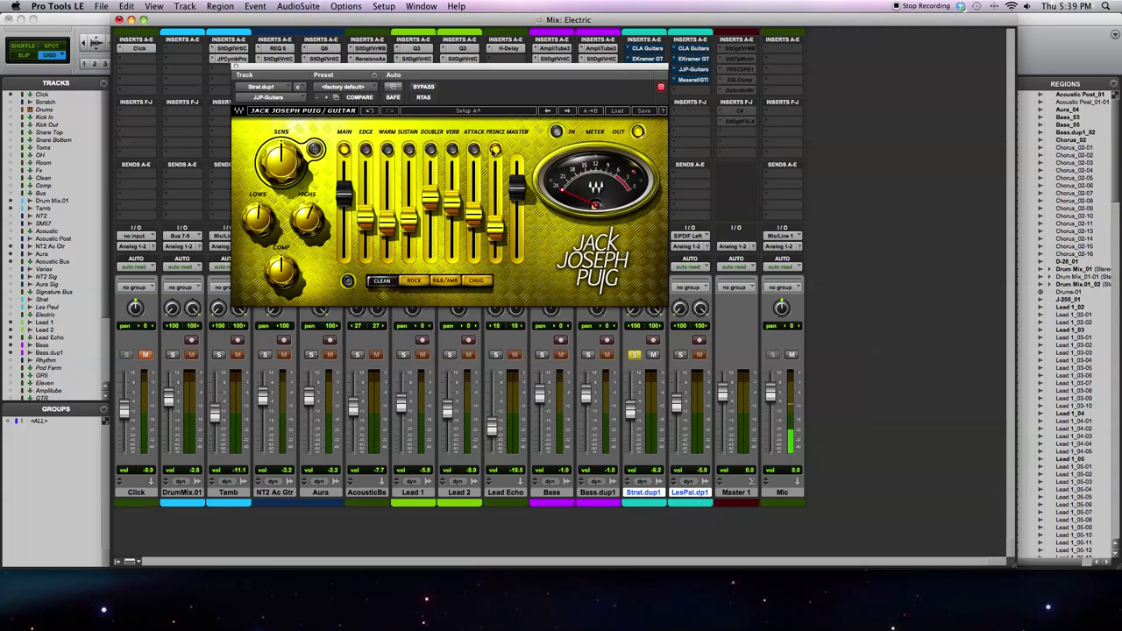
pyautogui.moveTo(284, 160); pyautogui.dragTo(285, 149)
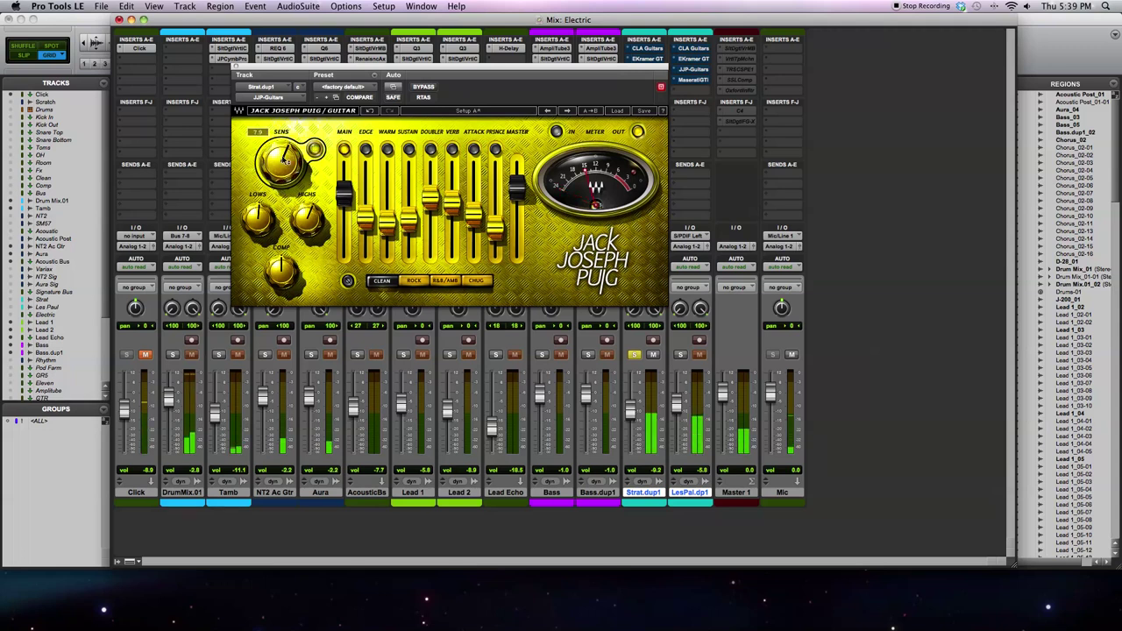
pyautogui.moveTo(283, 273); pyautogui.dragTo(282, 304)
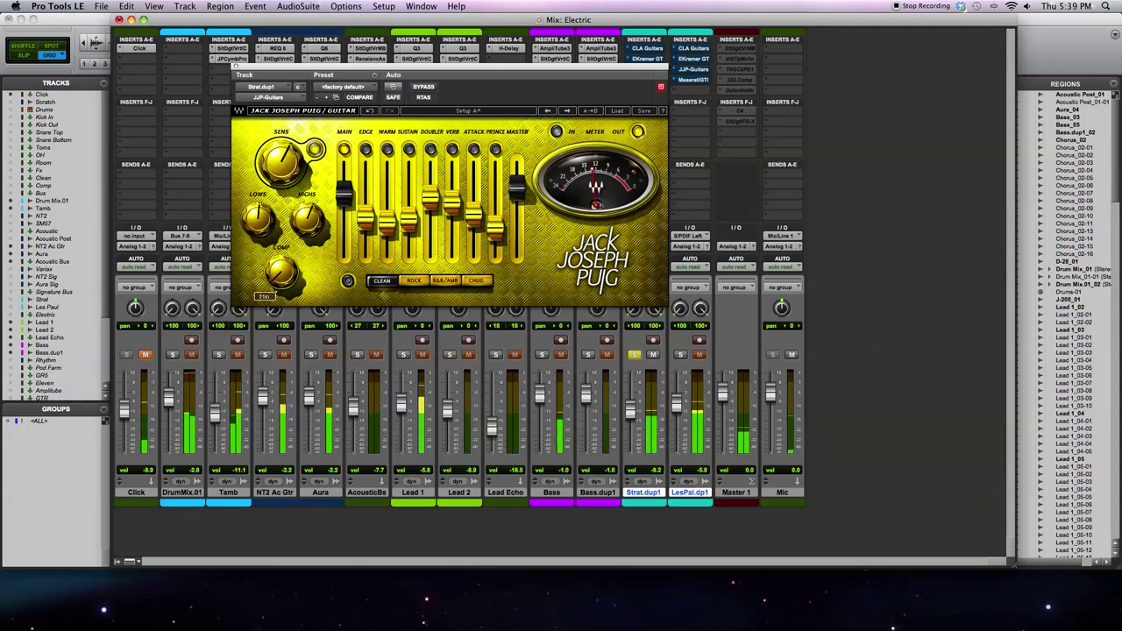
pyautogui.moveTo(260, 221); pyautogui.dragTo(310, 228)
pyautogui.moveTo(284, 283)
pyautogui.mouseDown()
pyautogui.moveTo(284, 223)
pyautogui.moveTo(285, 287)
pyautogui.mouseUp()
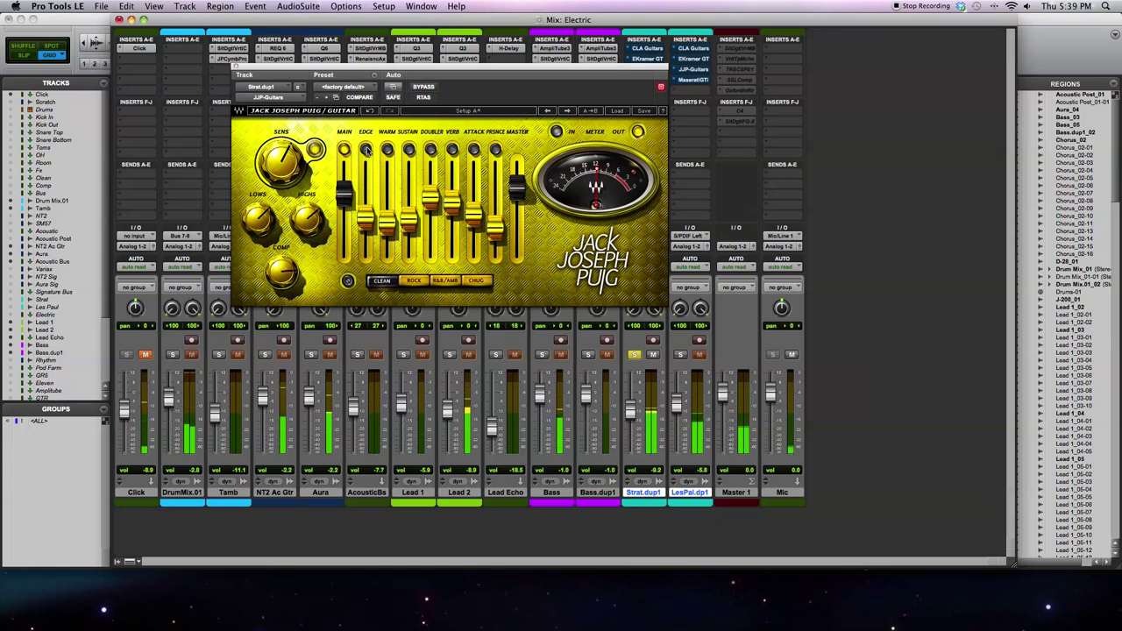
# Step: Raise the Main, Edge and Warm faders on the Strat's JJP-Guitars, auditioning the channels separately, and fine-tune Lows
pyautogui.moveTo(348, 200)
pyautogui.mouseDown()
pyautogui.moveTo(347, 190)
pyautogui.moveTo(347, 235)
pyautogui.moveTo(347, 190)
pyautogui.mouseUp()
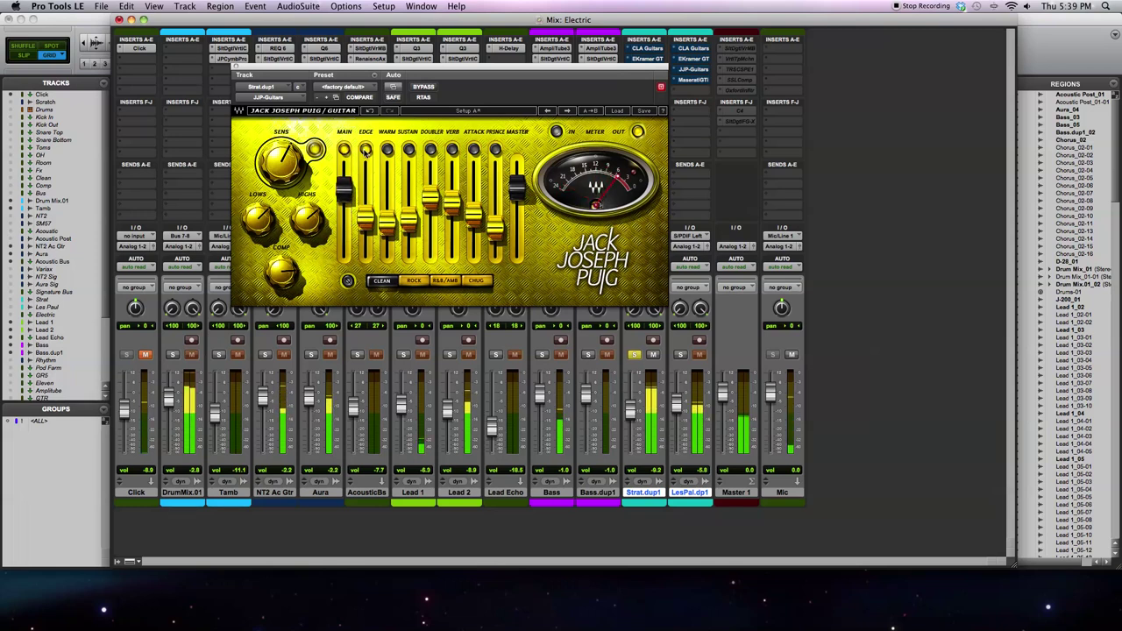
pyautogui.moveTo(367, 214); pyautogui.dragTo(368, 198)
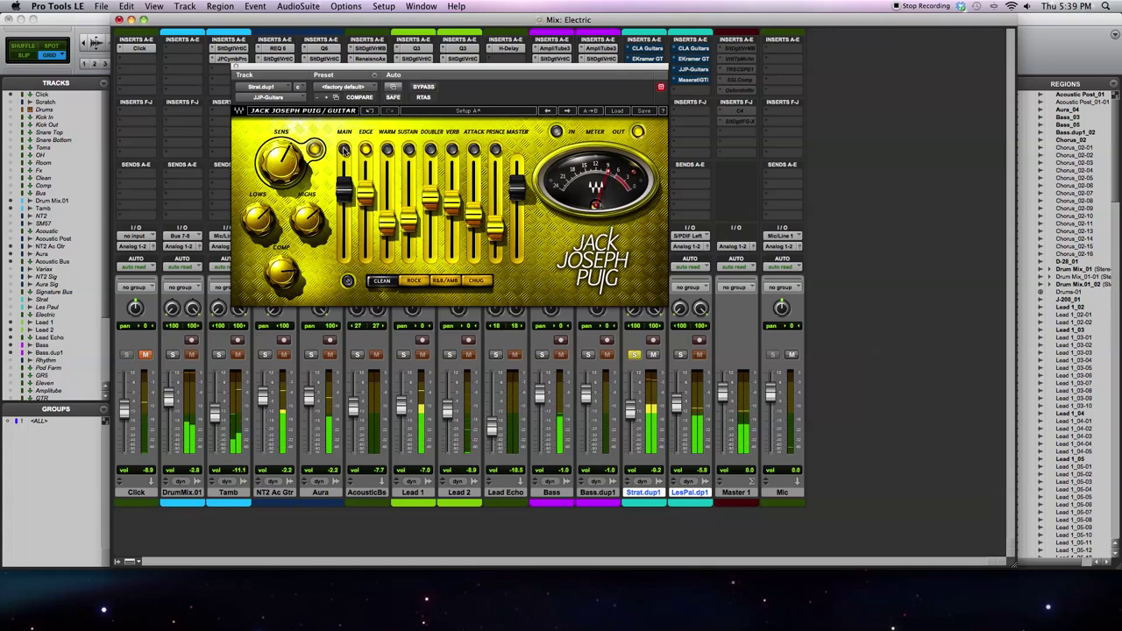
pyautogui.moveTo(373, 200)
pyautogui.mouseDown()
pyautogui.moveTo(372, 241)
pyautogui.moveTo(371, 193)
pyautogui.mouseUp()
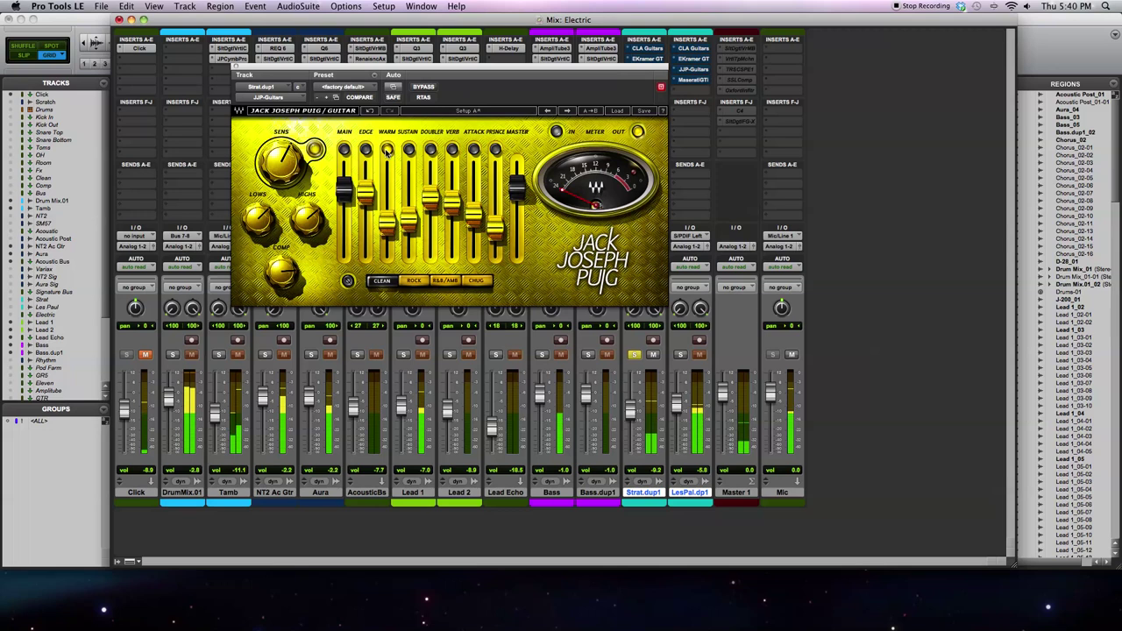
pyautogui.moveTo(390, 226)
pyautogui.mouseDown()
pyautogui.moveTo(390, 186)
pyautogui.moveTo(387, 231)
pyautogui.moveTo(387, 212)
pyautogui.mouseUp()
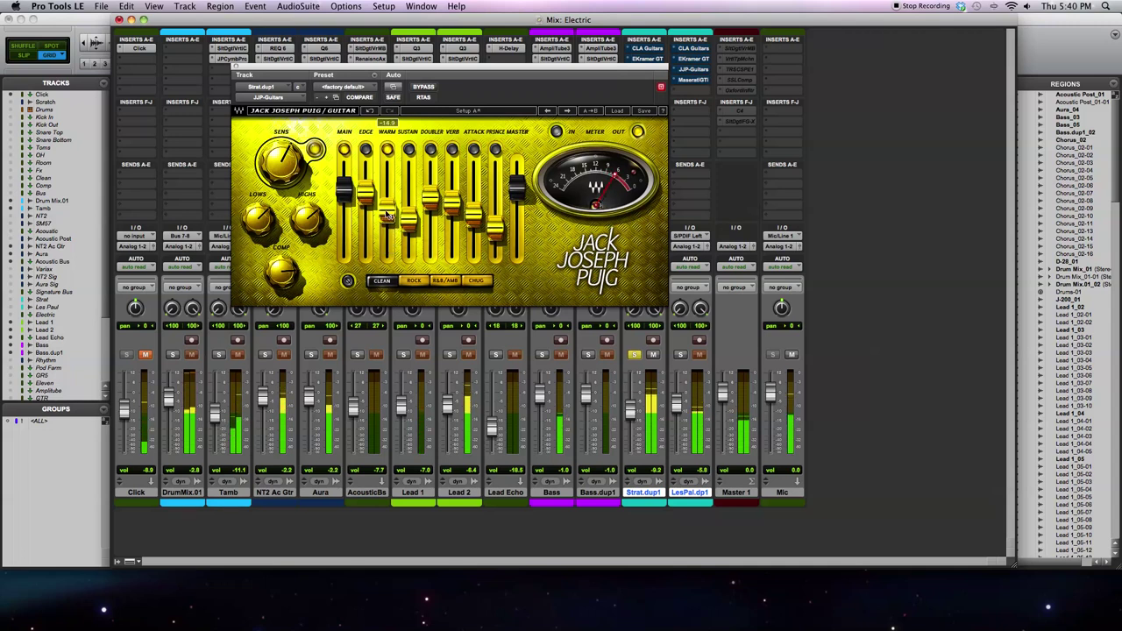
pyautogui.moveTo(261, 219)
pyautogui.mouseDown()
pyautogui.moveTo(261, 229)
pyautogui.moveTo(263, 211)
pyautogui.mouseUp()
pyautogui.moveTo(384, 213)
pyautogui.mouseDown()
pyautogui.moveTo(386, 191)
pyautogui.moveTo(386, 219)
pyautogui.mouseUp()
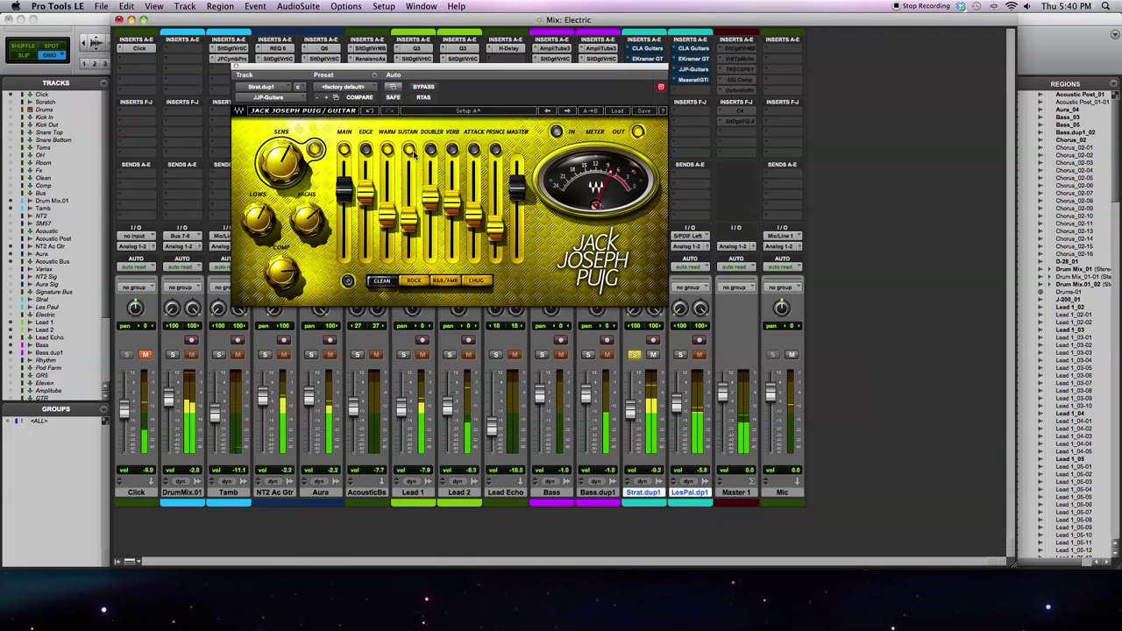
# Step: Audition Sustain, Doubler, Verb and Attack on the Strat's JJP-Guitars, and raise their faders
pyautogui.moveTo(409, 223)
pyautogui.mouseDown()
pyautogui.moveTo(408, 185)
pyautogui.moveTo(409, 251)
pyautogui.moveTo(409, 189)
pyautogui.moveTo(409, 235)
pyautogui.moveTo(408, 213)
pyautogui.mouseUp()
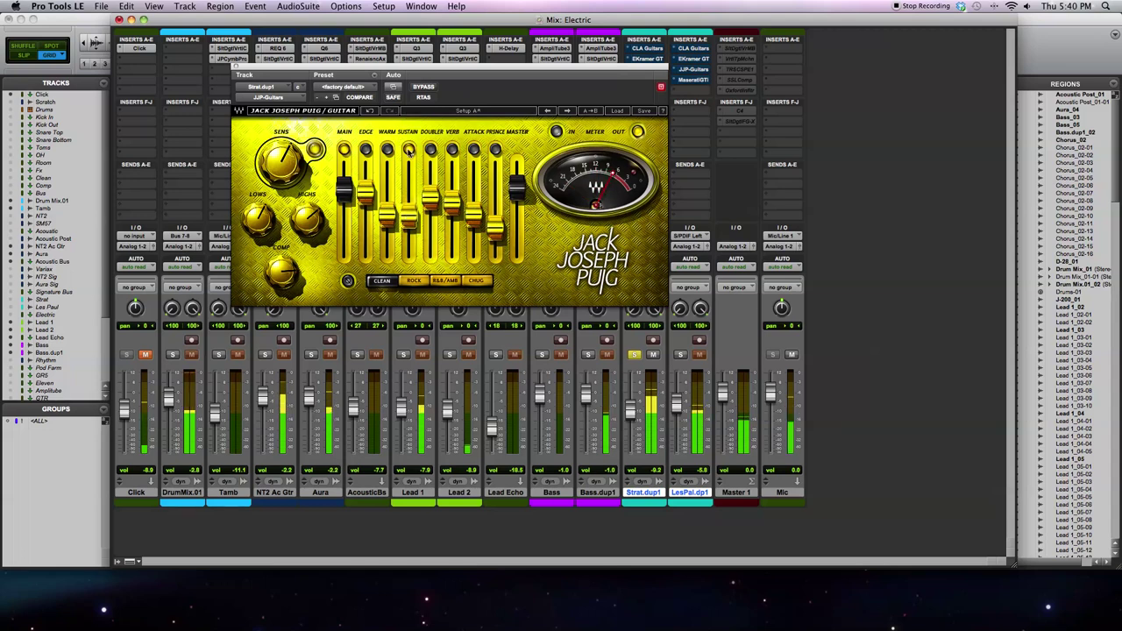
pyautogui.click(430, 150)
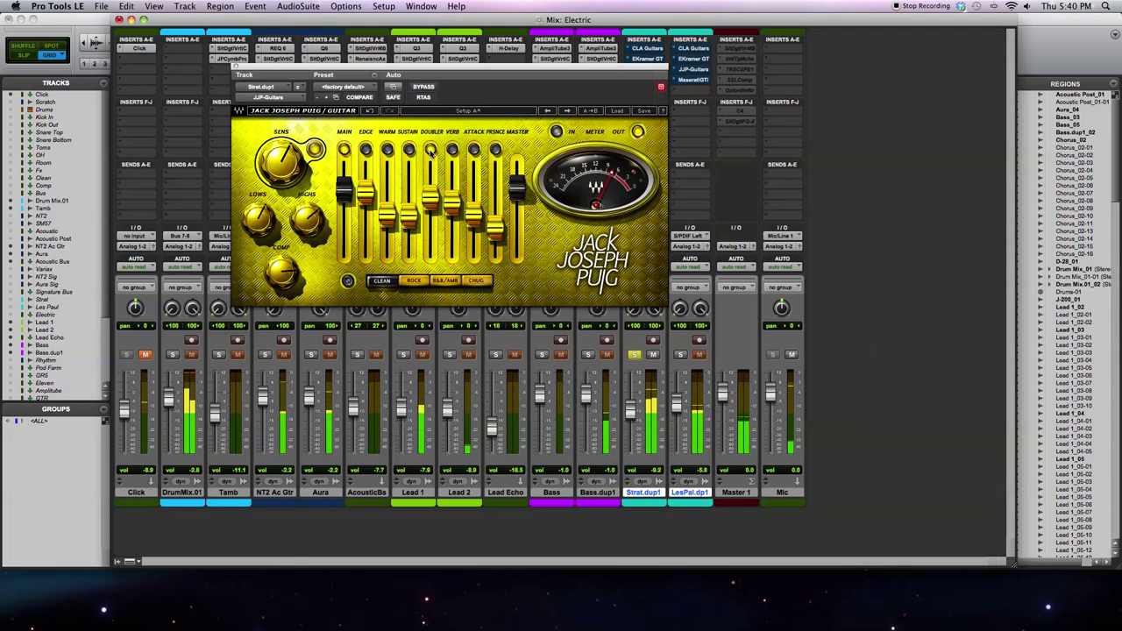
pyautogui.moveTo(433, 204)
pyautogui.moveTo(433, 205); pyautogui.dragTo(475, 205)
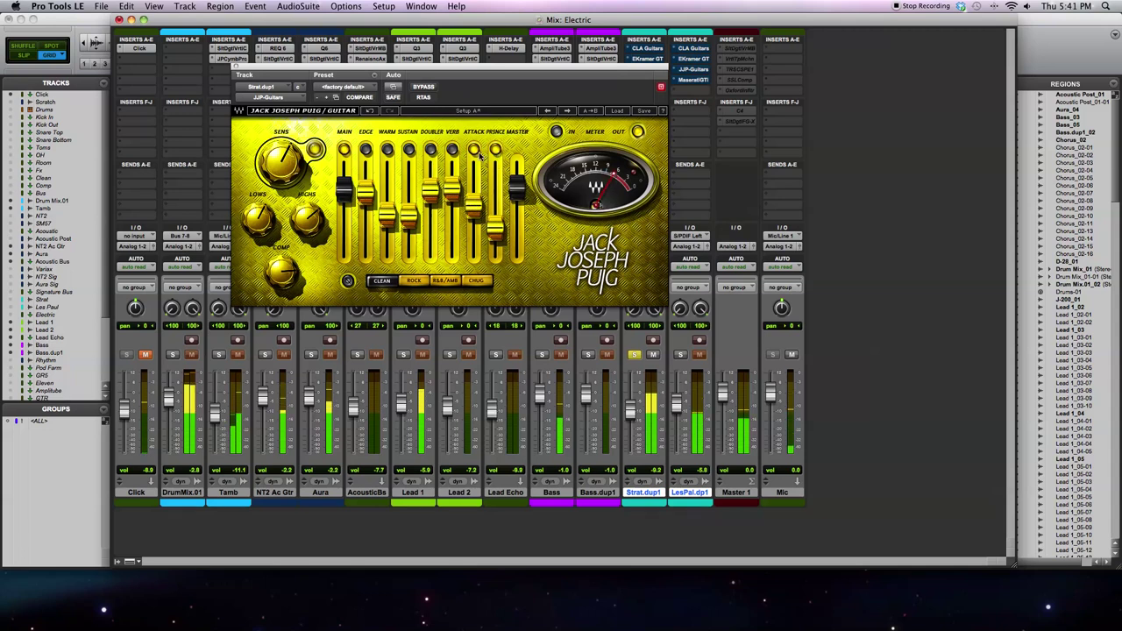
# Step: Raise Presence on the Strat's JJP-Guitars, and lower Master, Comp and Verb
pyautogui.moveTo(495, 235); pyautogui.dragTo(517, 195)
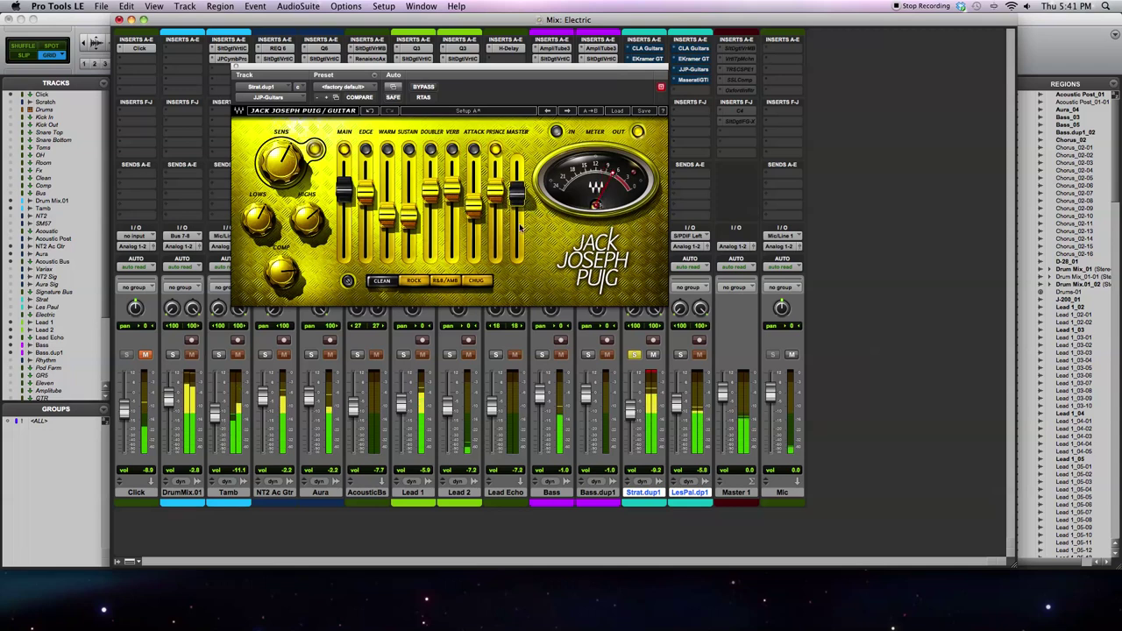
pyautogui.moveTo(293, 280); pyautogui.dragTo(293, 301)
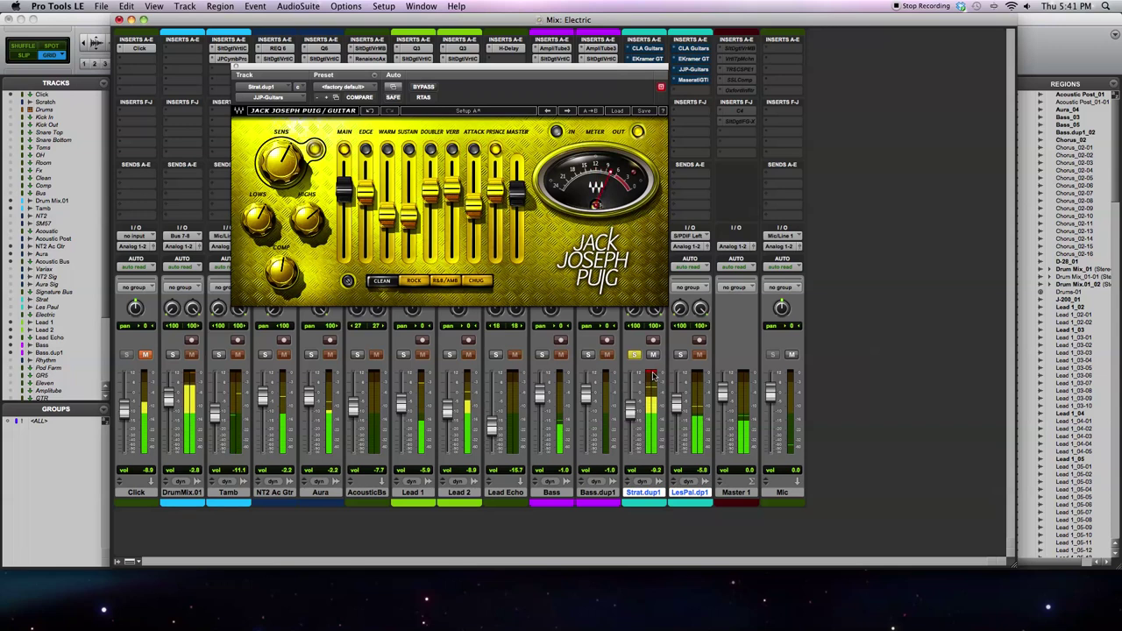
pyautogui.moveTo(453, 184); pyautogui.dragTo(453, 199)
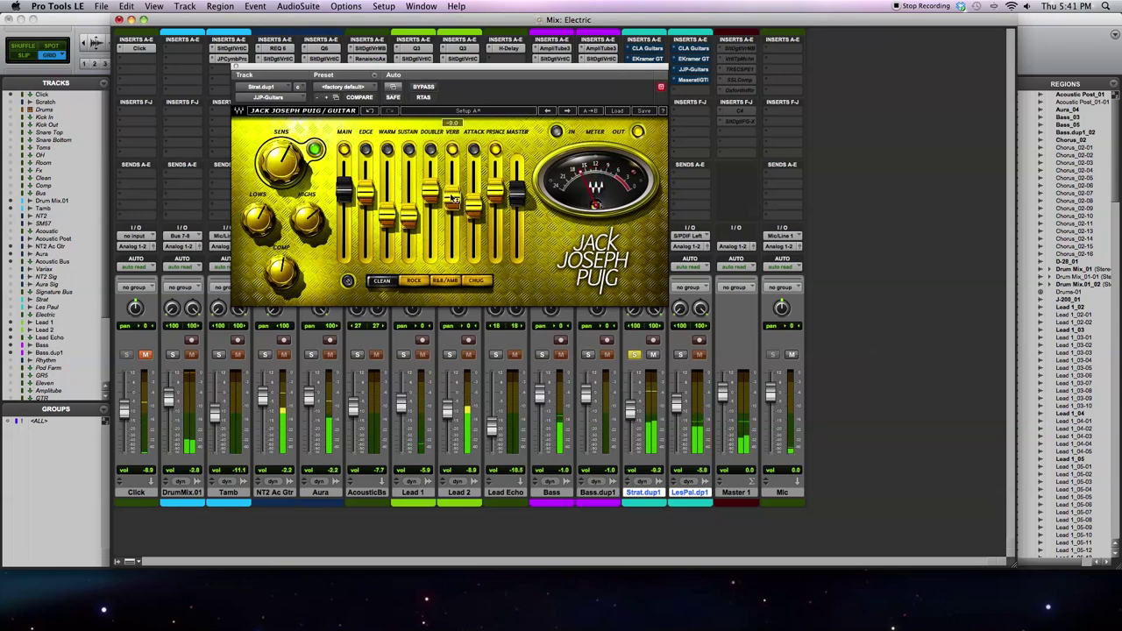
# Step: Switch the Strat's JJP-Guitars to Rock mode, and raise the Edge, Sustain and Warm faders
pyautogui.click(413, 282)
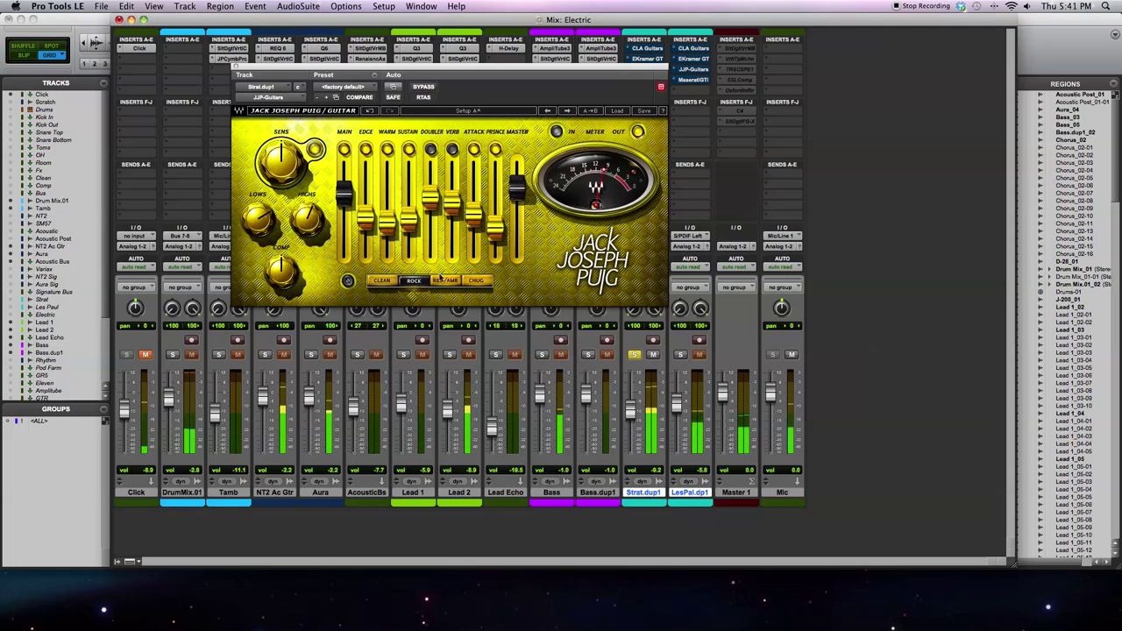
pyautogui.moveTo(373, 217); pyautogui.dragTo(361, 184)
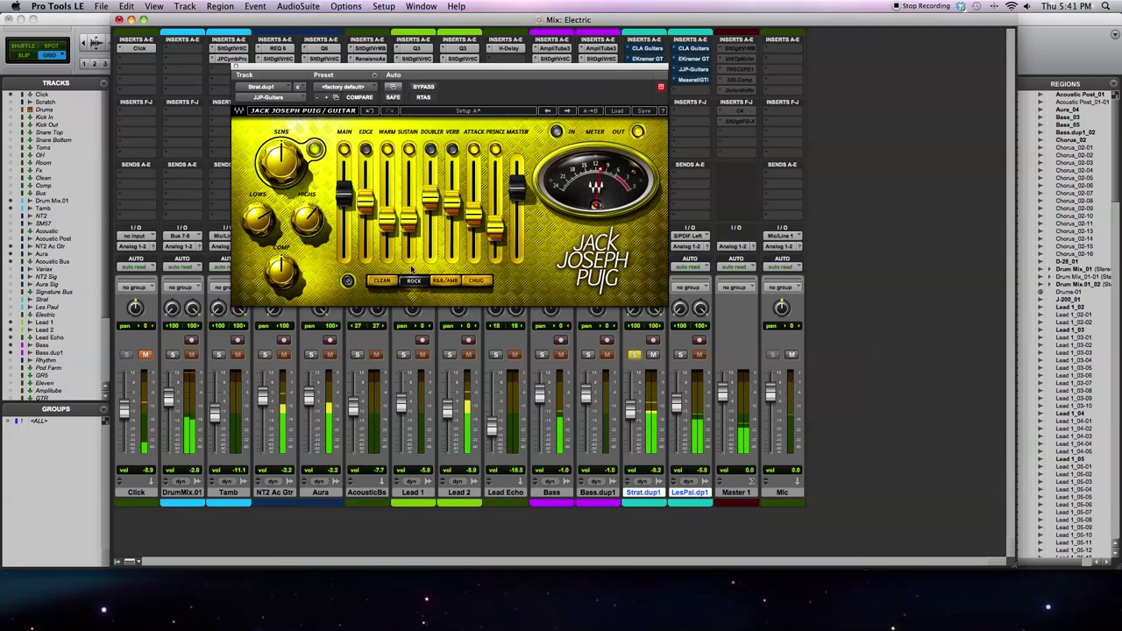
pyautogui.moveTo(408, 217); pyautogui.dragTo(408, 206)
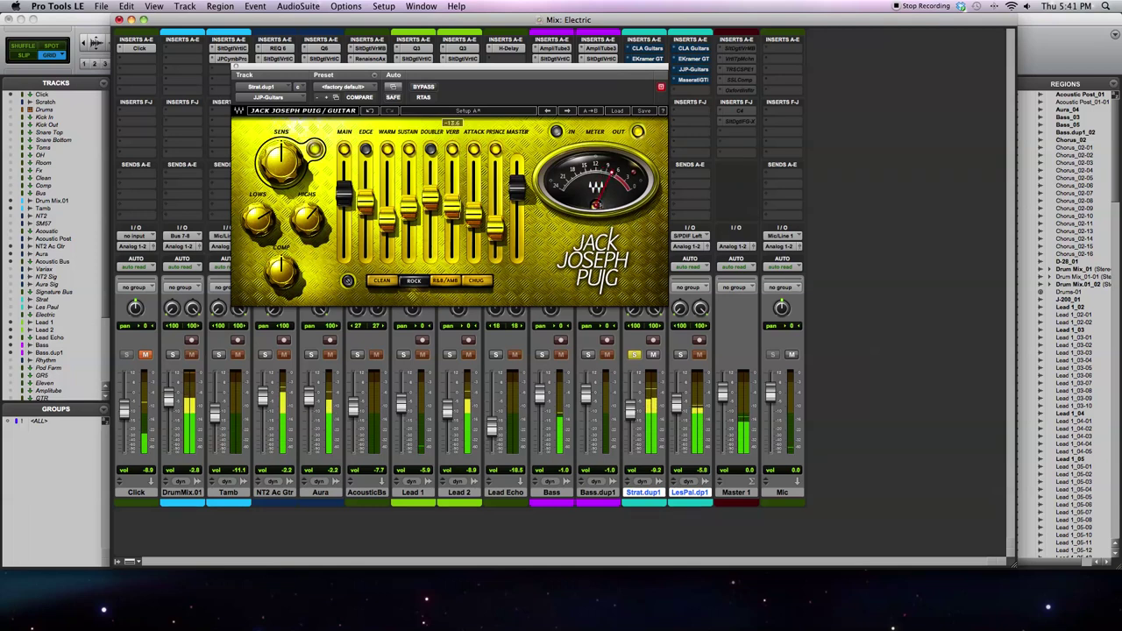
pyautogui.moveTo(386, 220); pyautogui.dragTo(387, 218)
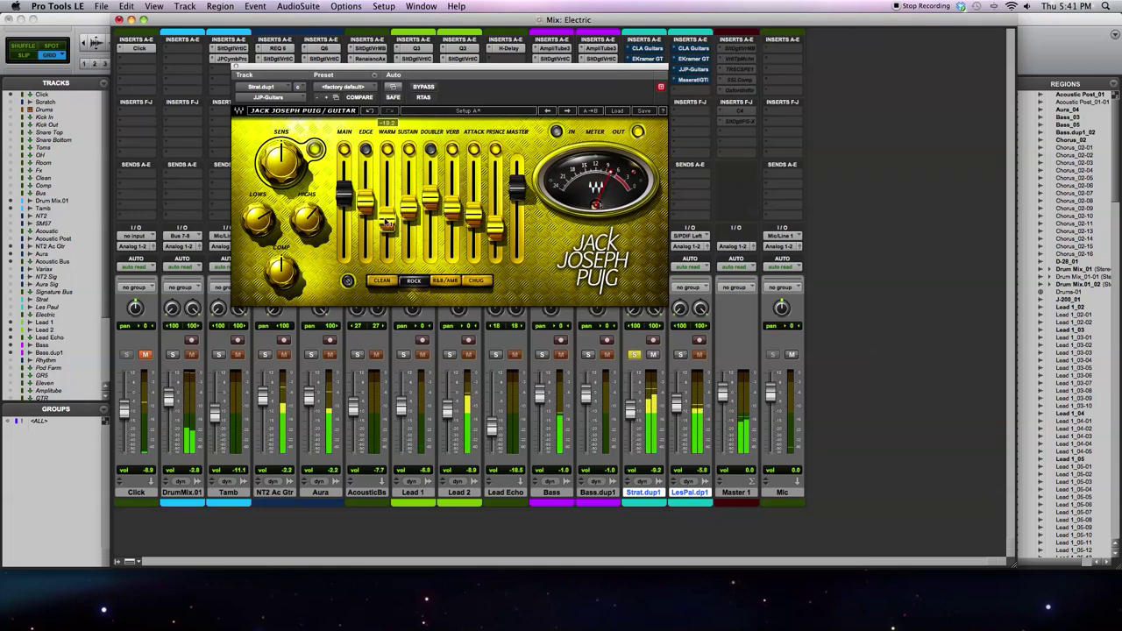
# Step: Raise Presence in the Strat's JJP-Guitars Rock mode, lower Master and Attack slightly, and reduce Comp to 34.1
pyautogui.moveTo(490, 226); pyautogui.dragTo(491, 200)
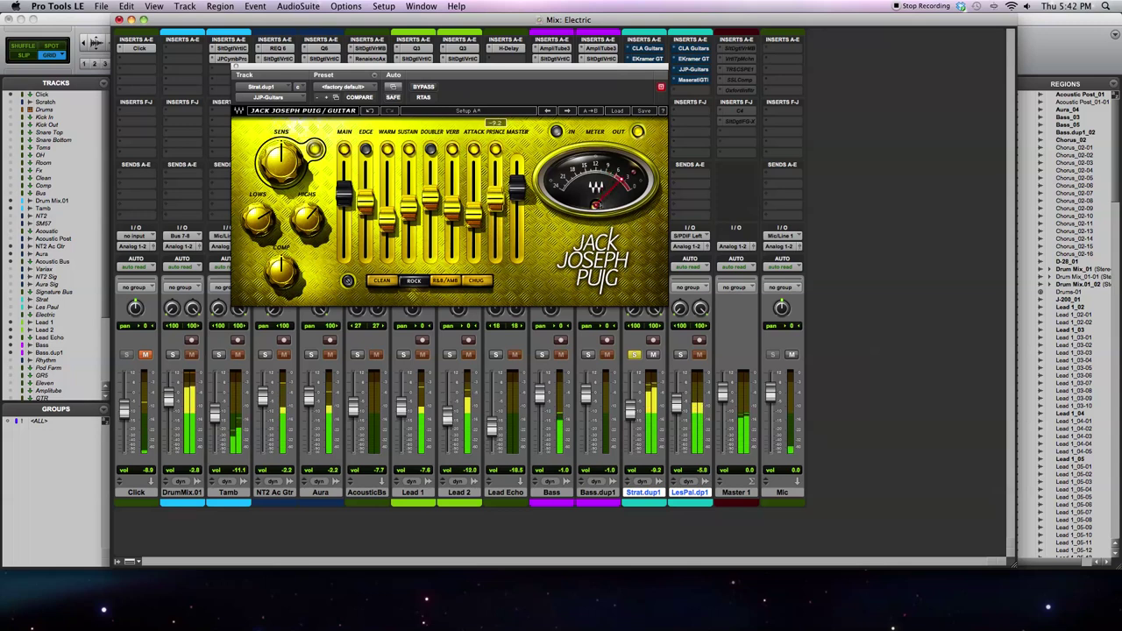
pyautogui.moveTo(517, 184); pyautogui.dragTo(516, 193)
pyautogui.moveTo(288, 285); pyautogui.dragTo(278, 284)
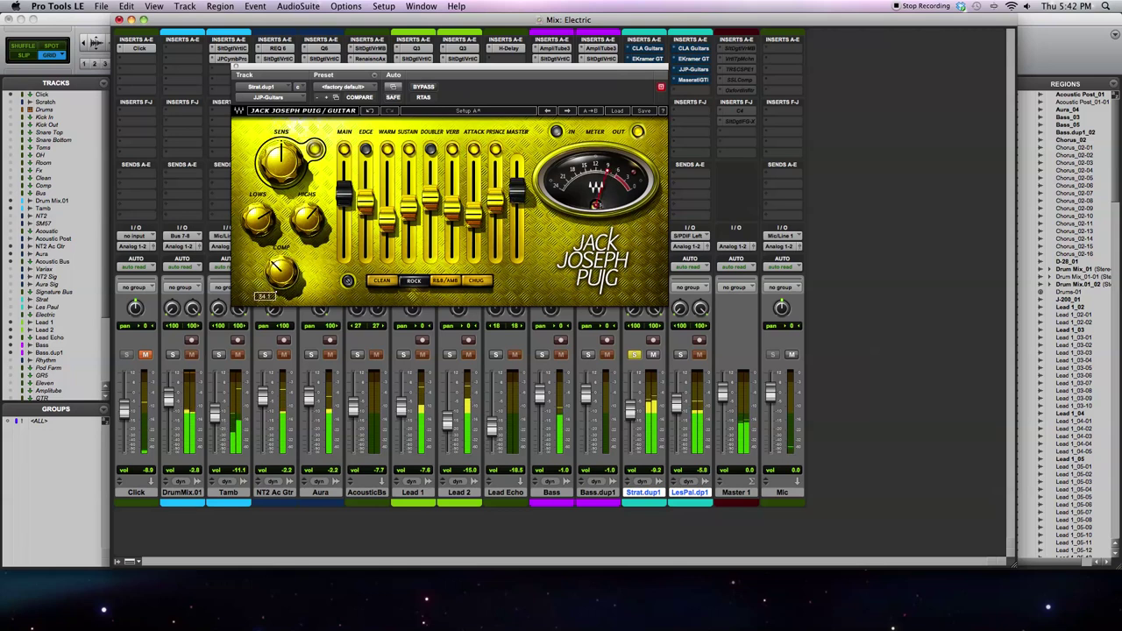
pyautogui.moveTo(521, 190); pyautogui.dragTo(523, 193)
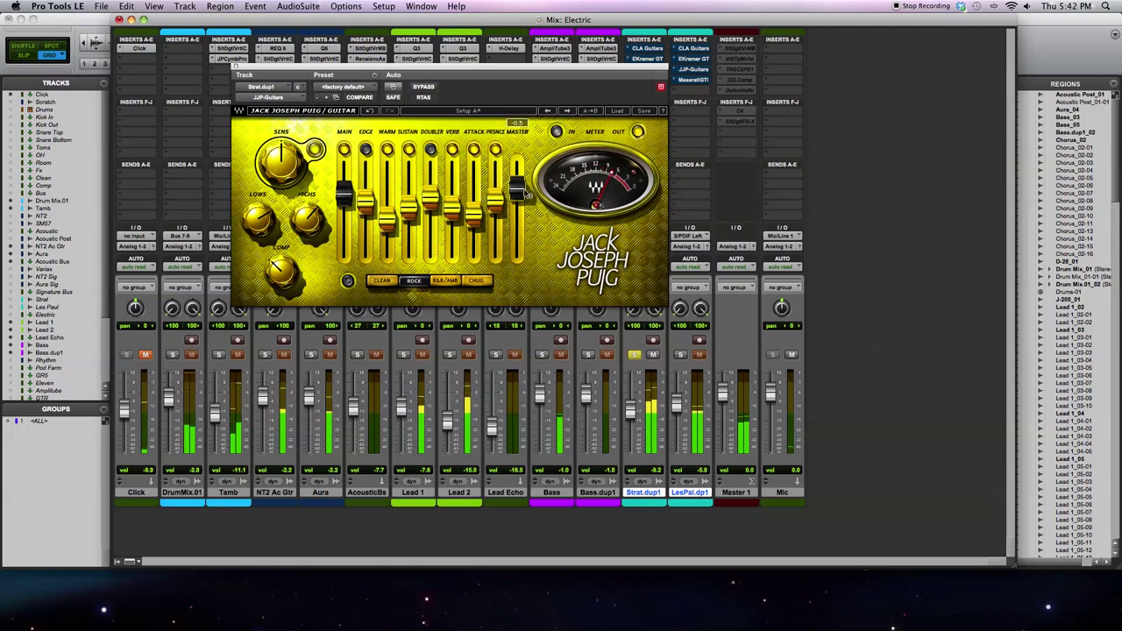
pyautogui.click(471, 222)
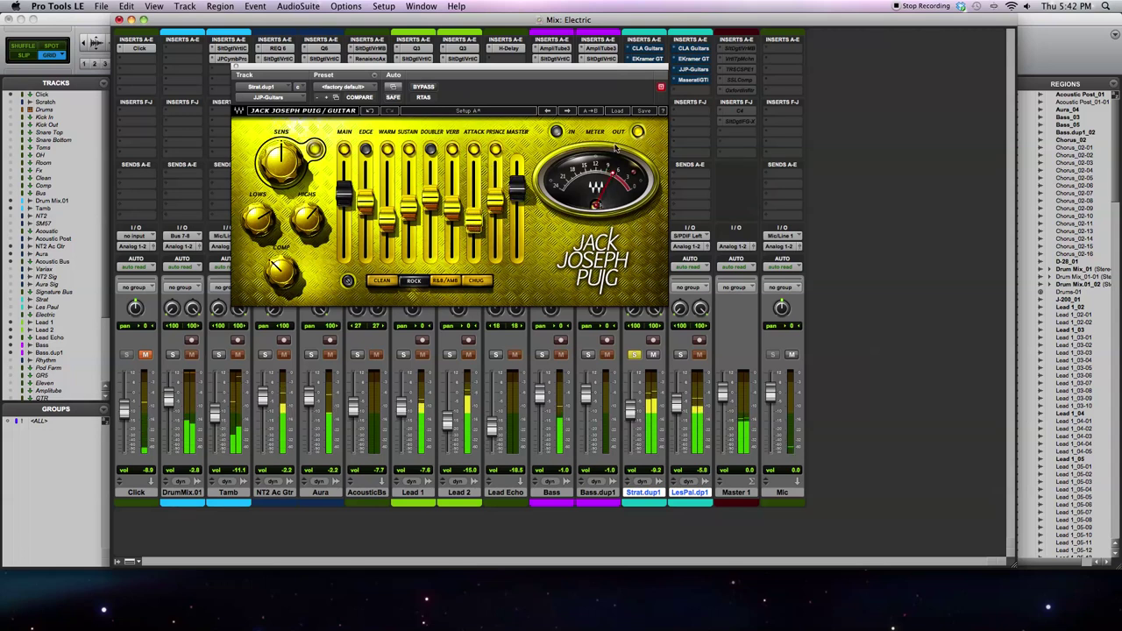
# Step: Try the R&B/AMB mode on the Strat's JJP-Guitars, adjusting Lows, setting Comp to 61.7 and raising Sustain
pyautogui.click(446, 281)
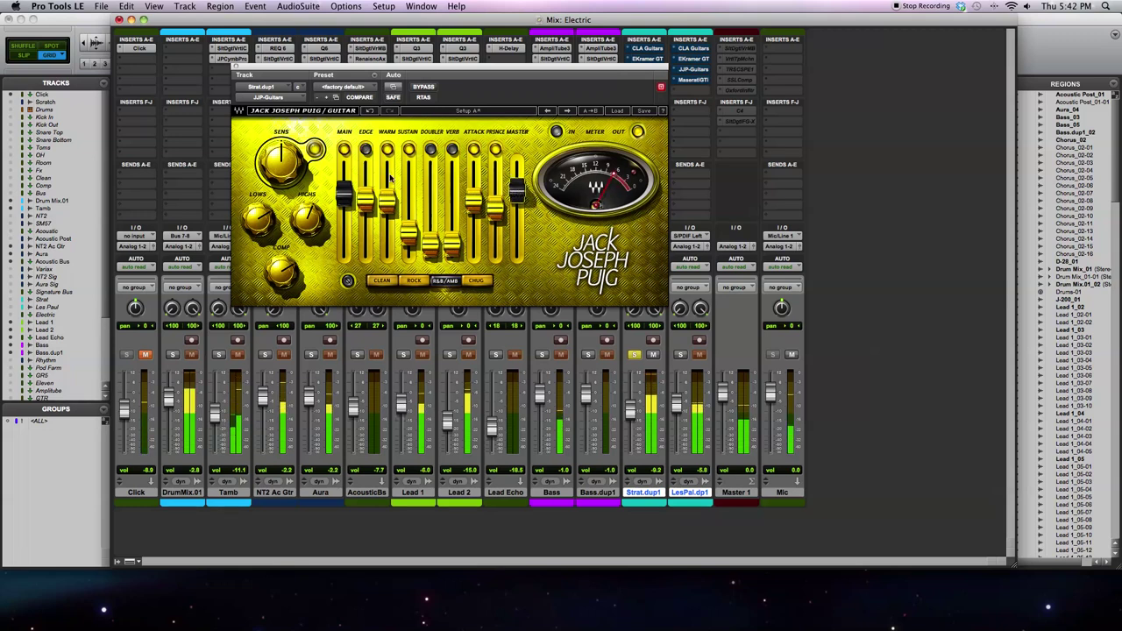
pyautogui.moveTo(275, 221)
pyautogui.mouseDown()
pyautogui.moveTo(274, 238)
pyautogui.moveTo(274, 228)
pyautogui.mouseUp()
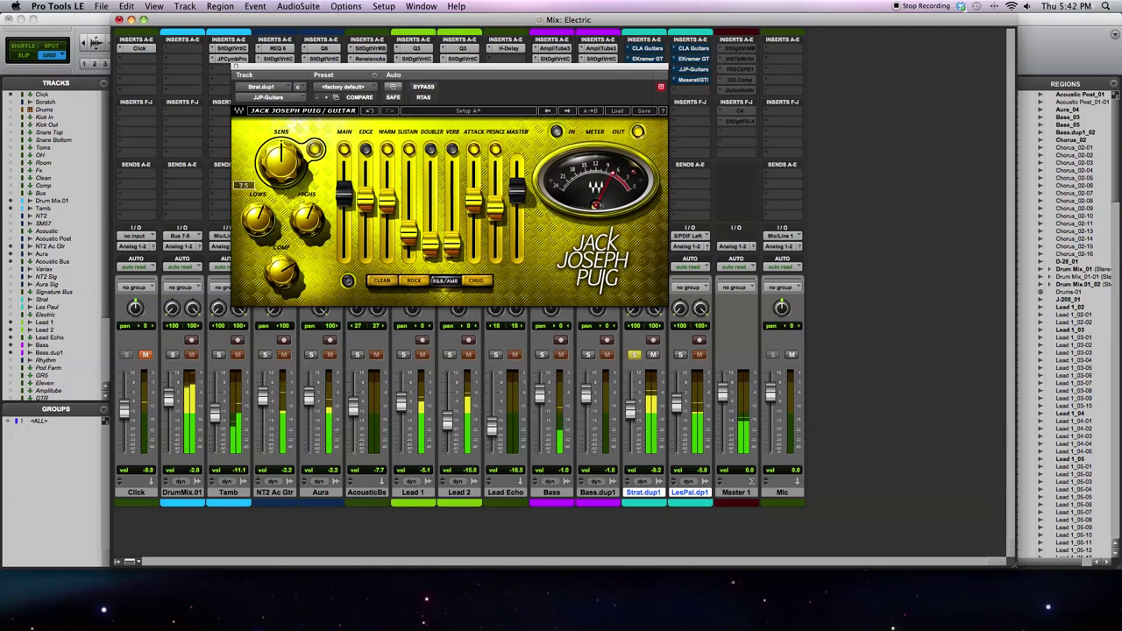
pyautogui.moveTo(288, 276); pyautogui.dragTo(289, 271)
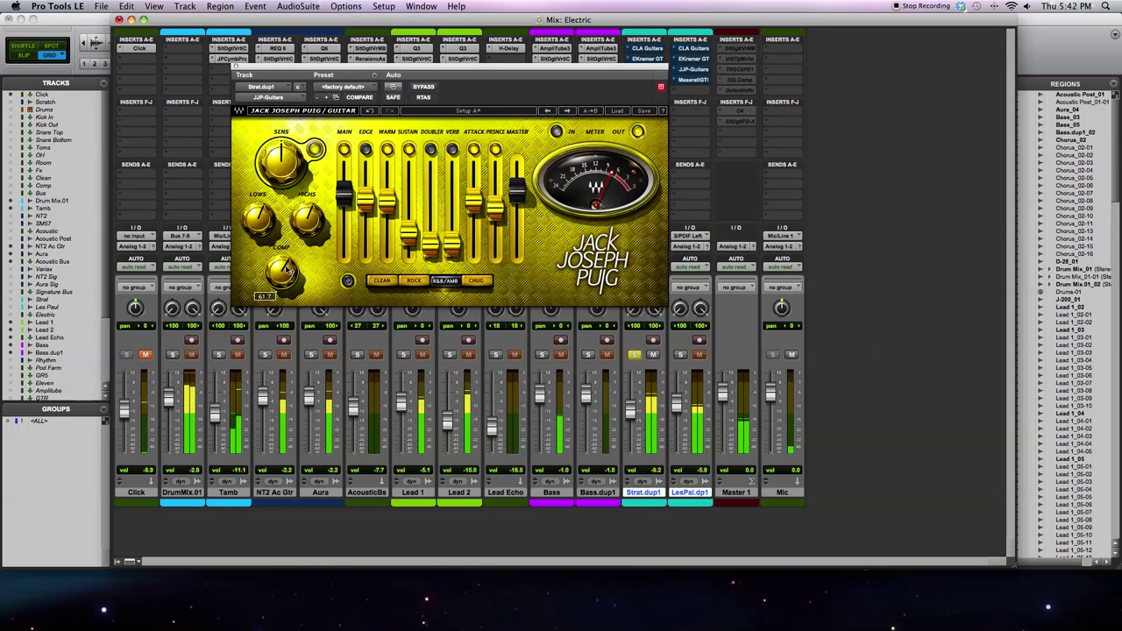
pyautogui.moveTo(412, 238); pyautogui.dragTo(408, 201)
# Step: Try the Chug mode on the Strat's JJP-Guitars, switching Edge off and fine-tuning Comp and Presence
pyautogui.click(476, 282)
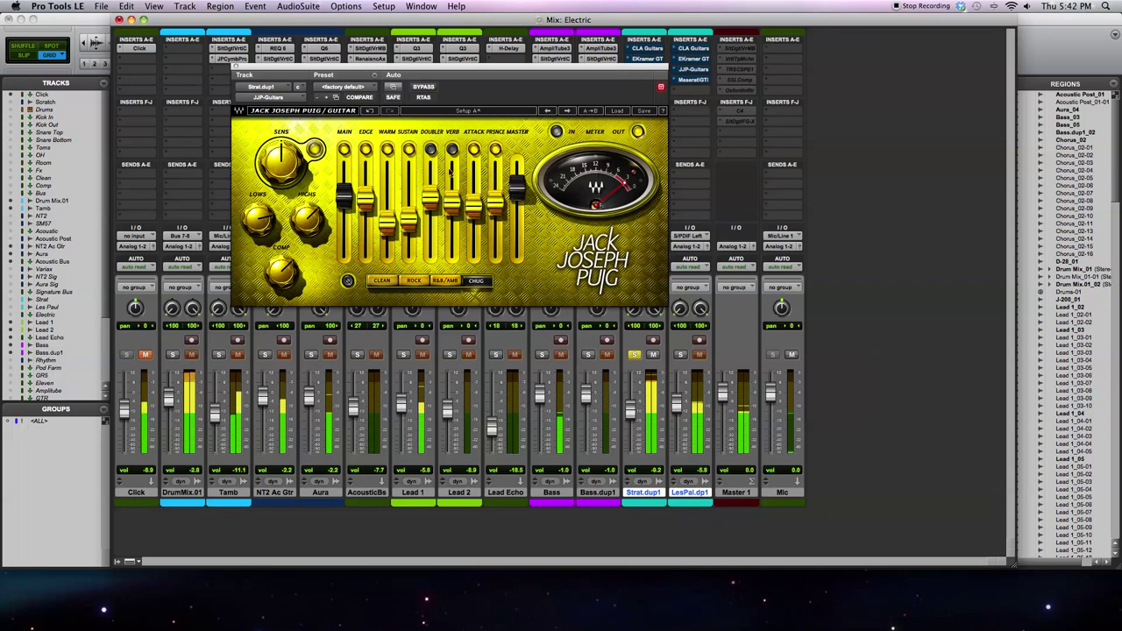
pyautogui.click(365, 150)
pyautogui.moveTo(285, 266)
pyautogui.mouseDown()
pyautogui.moveTo(282, 291)
pyautogui.moveTo(285, 268)
pyautogui.mouseUp()
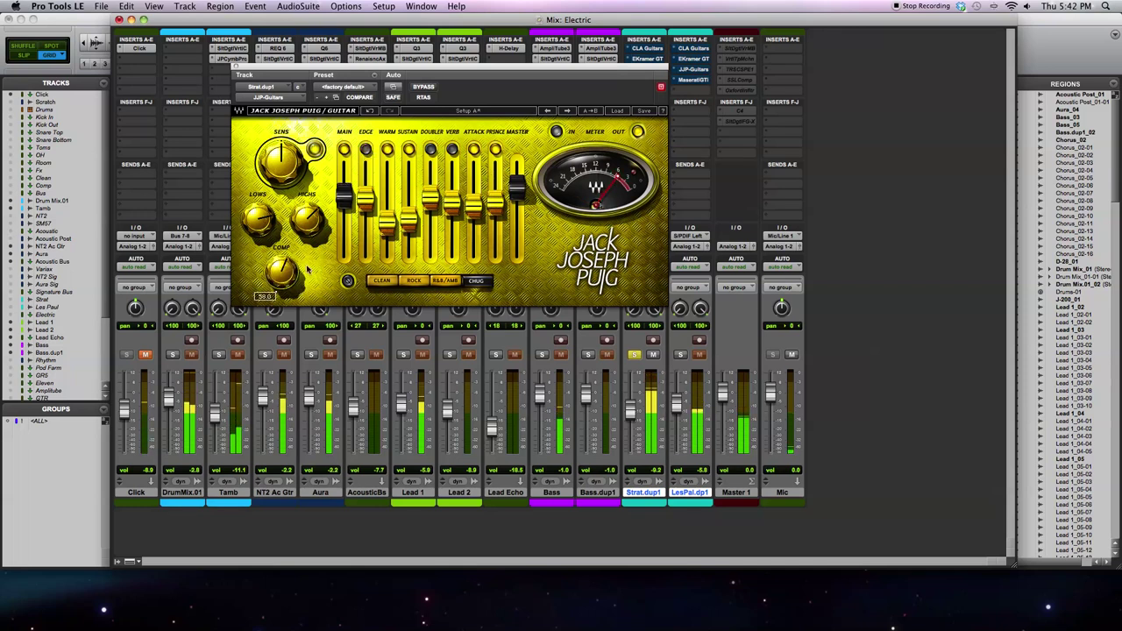
pyautogui.moveTo(496, 205)
pyautogui.mouseDown()
pyautogui.moveTo(496, 189)
pyautogui.moveTo(496, 205)
pyautogui.mouseUp()
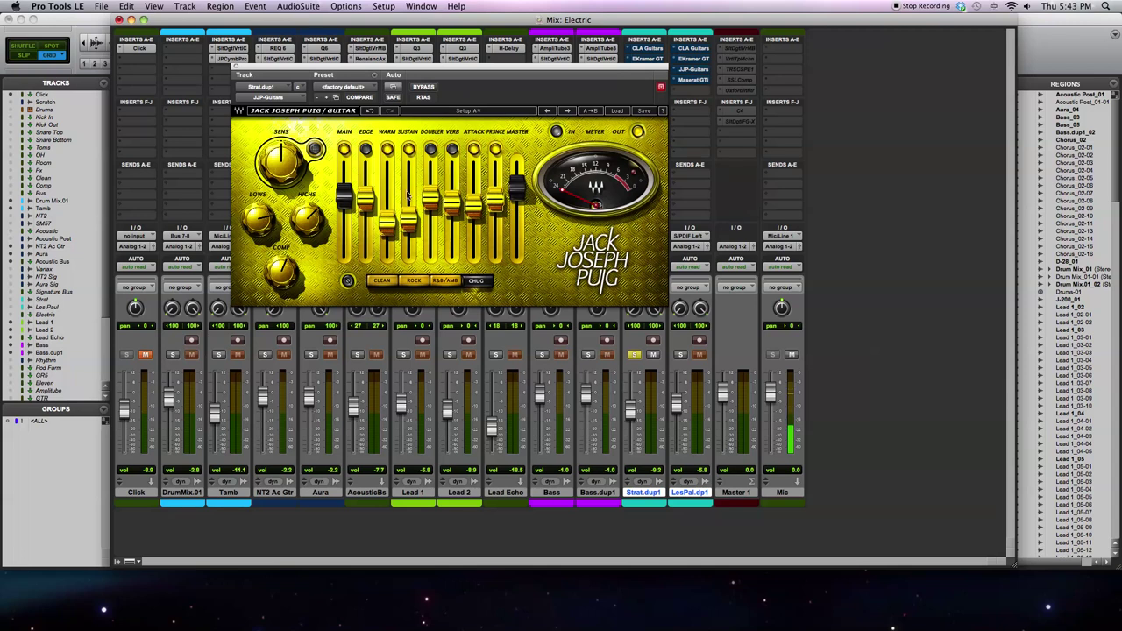
# Step: Return the Strat's JJP-Guitars to Rock mode, raise Presence and Warm, and adjust Lows
pyautogui.click(415, 283)
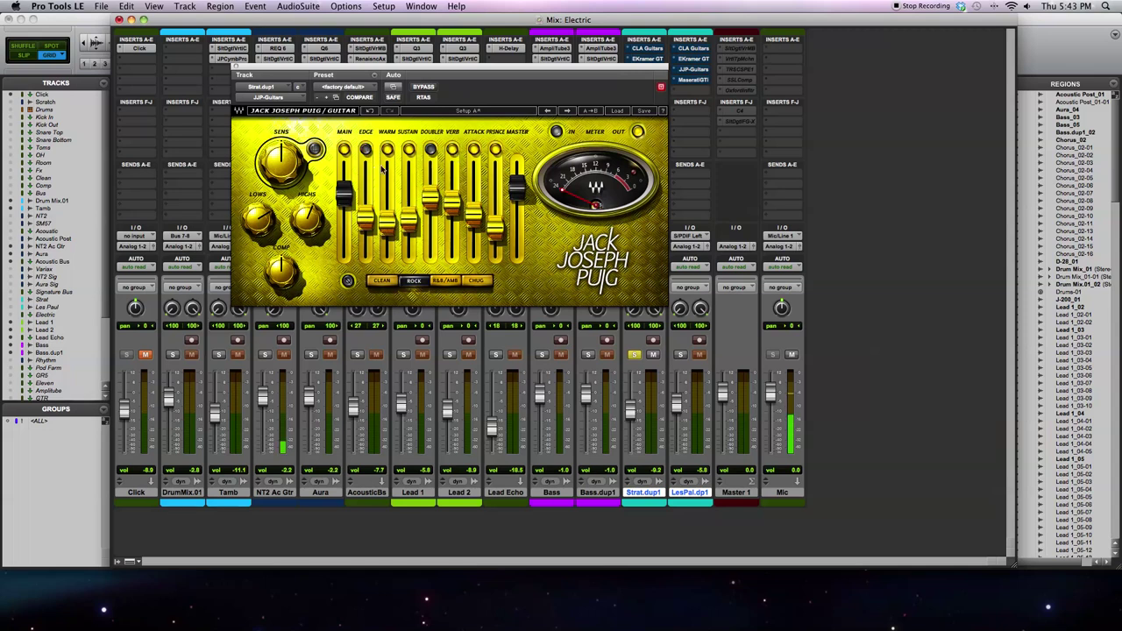
pyautogui.moveTo(496, 229); pyautogui.dragTo(496, 211)
pyautogui.moveTo(313, 225); pyautogui.dragTo(262, 218)
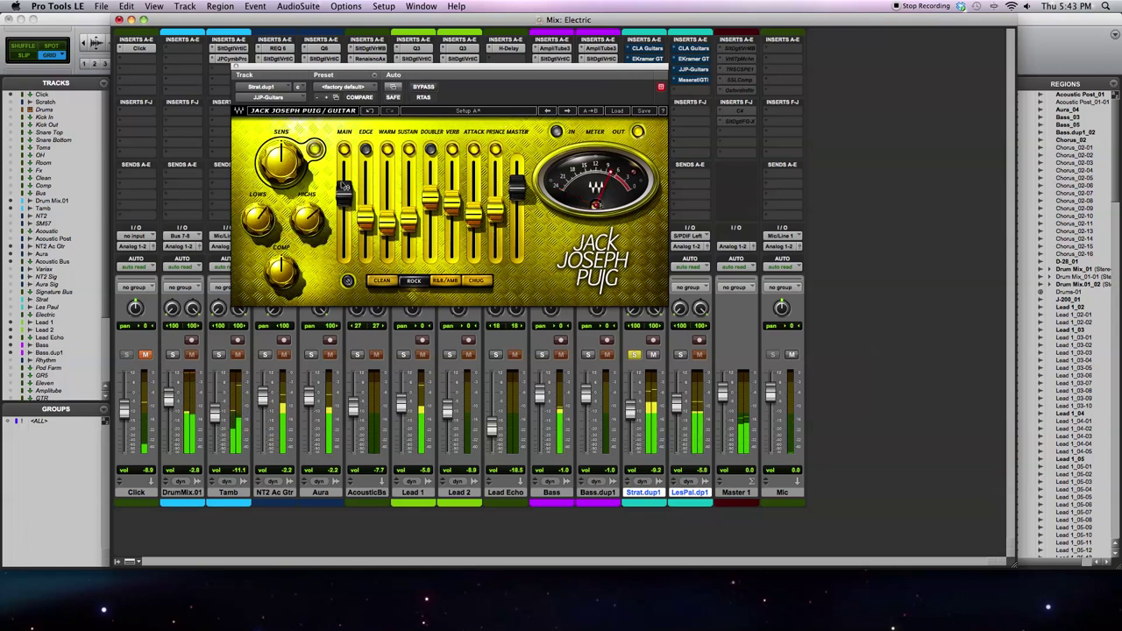
pyautogui.moveTo(389, 224); pyautogui.dragTo(390, 218)
# Step: Lower Verb and Comp slightly on the Strat's JJP-Guitars, raise Sens, and close the plug-in
pyautogui.moveTo(453, 202); pyautogui.dragTo(453, 205)
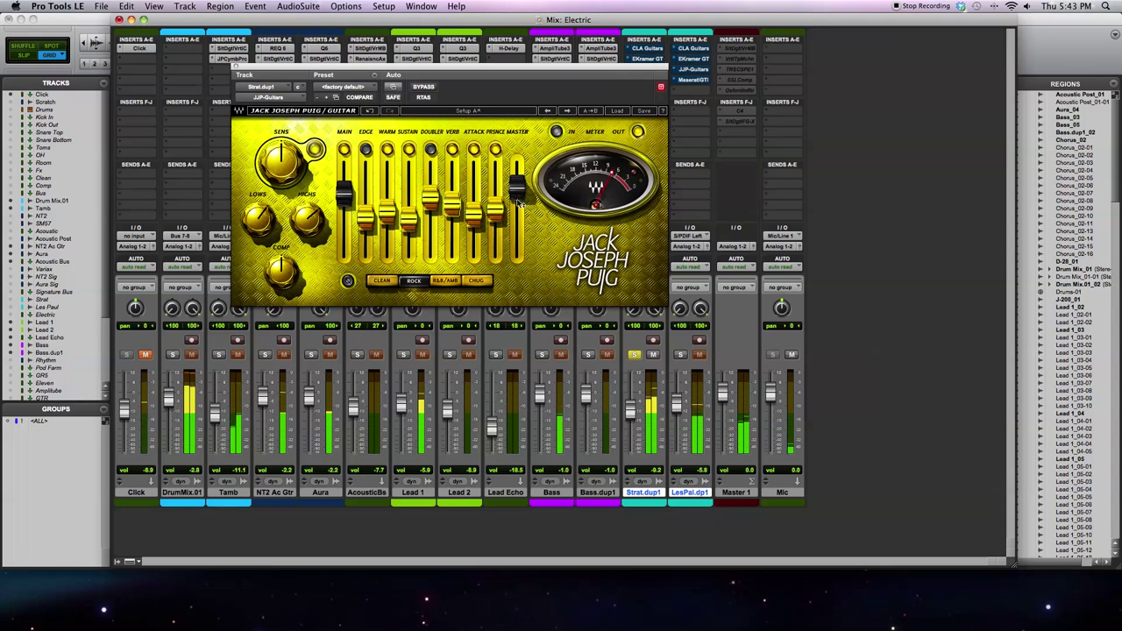
pyautogui.moveTo(281, 272); pyautogui.dragTo(281, 274)
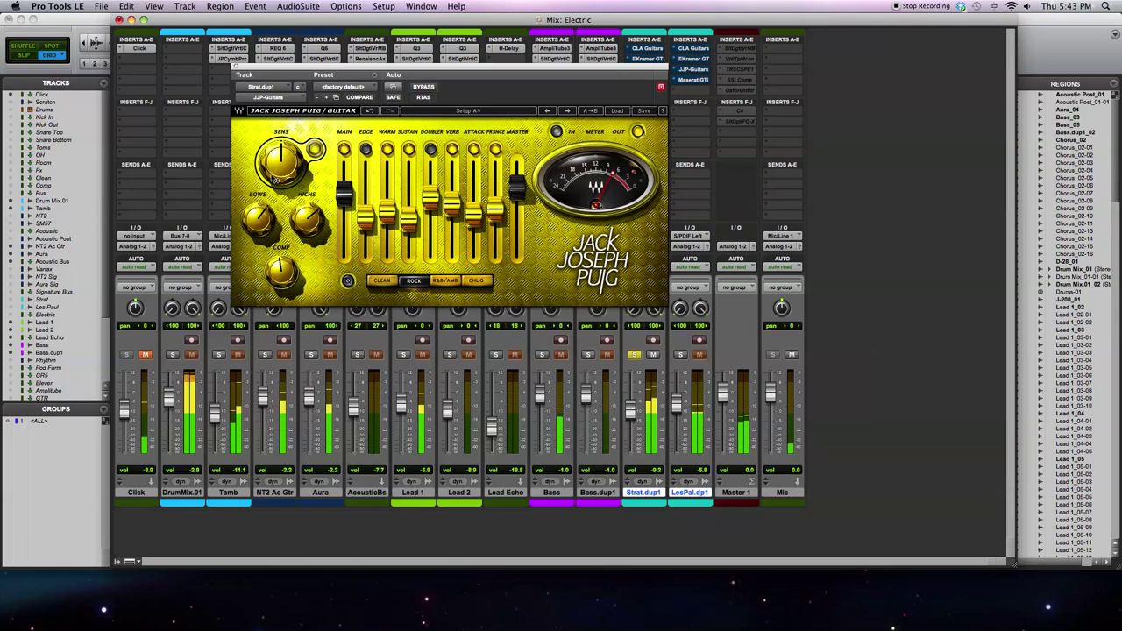
pyautogui.moveTo(279, 177); pyautogui.dragTo(276, 172)
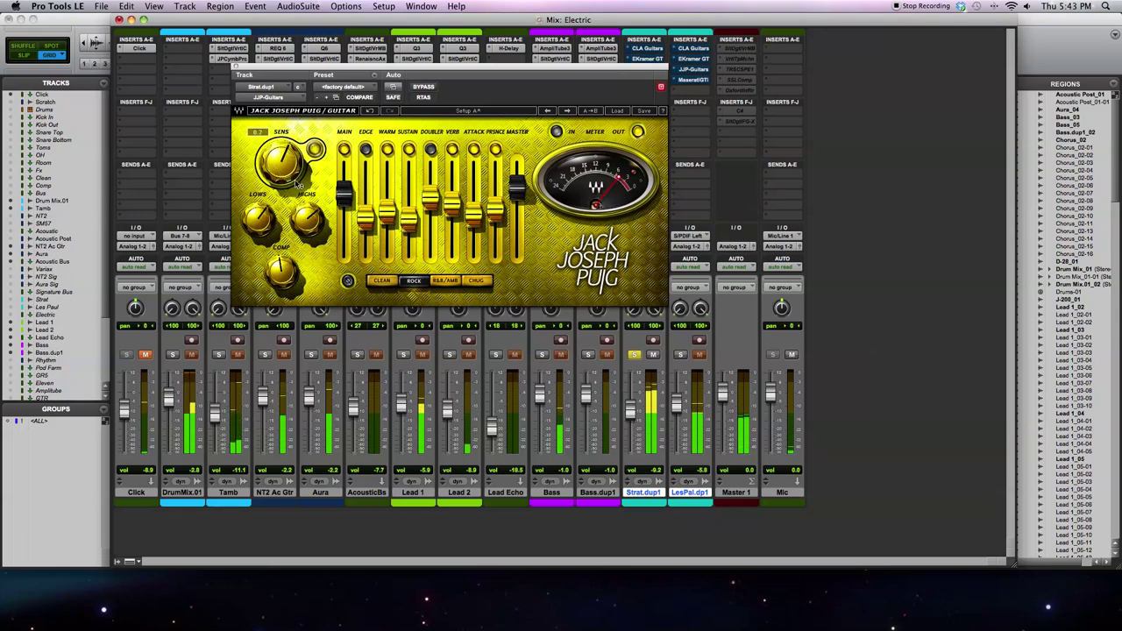
pyautogui.click(235, 68)
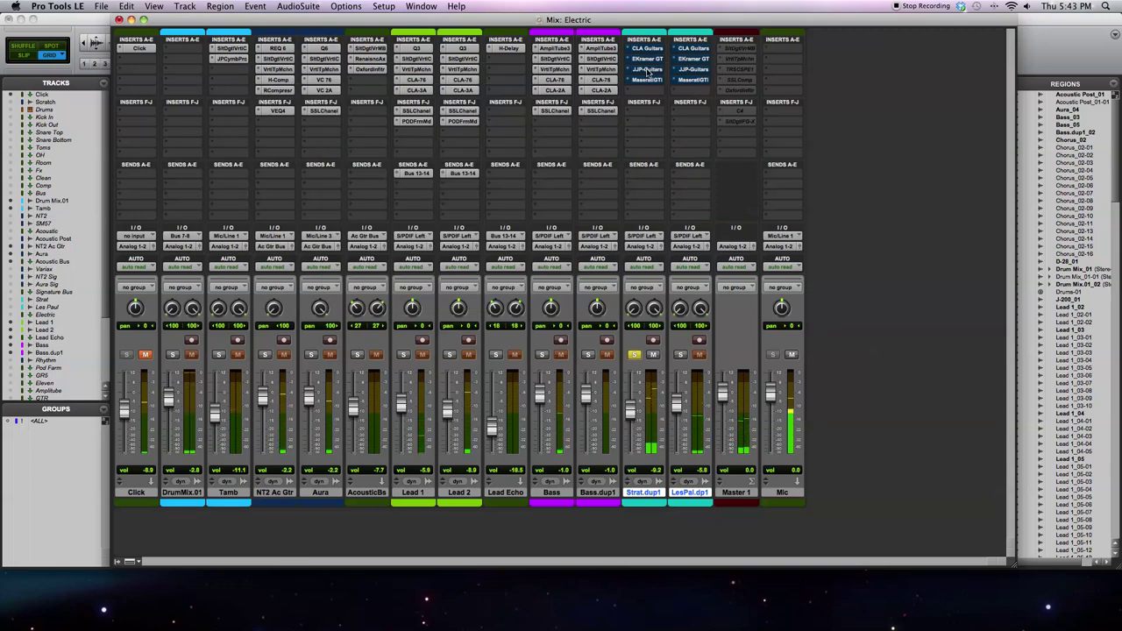
# Step: Open JJP-Guitars on the Les Paul, solo that track instead of the Strat, and compare Rock mode before returning to Clean
pyautogui.click(692, 69)
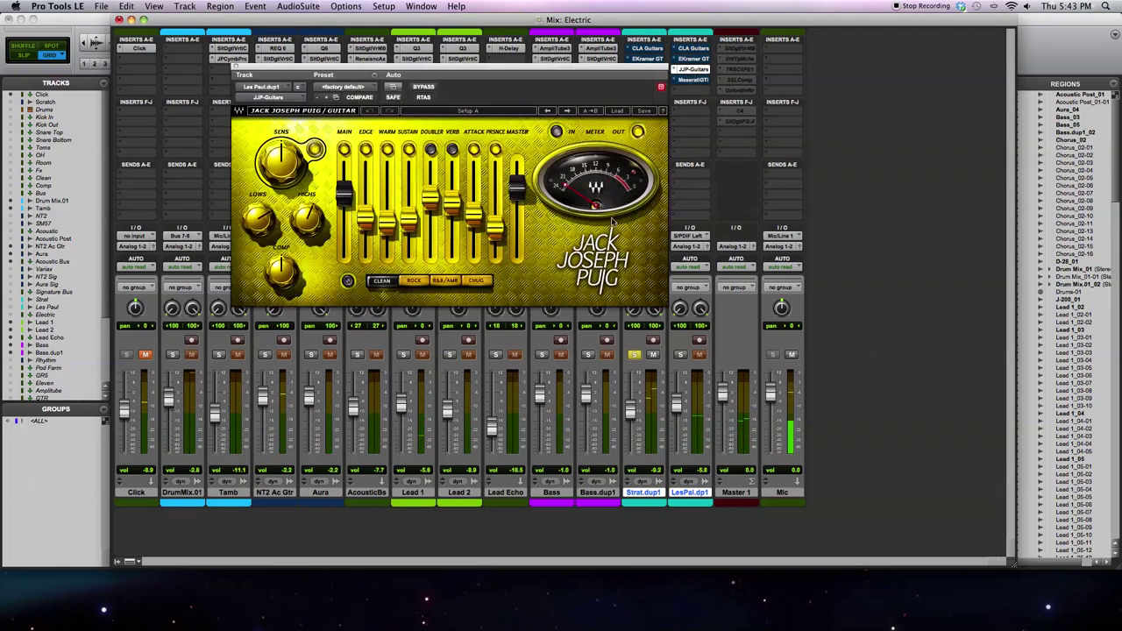
pyautogui.click(638, 355)
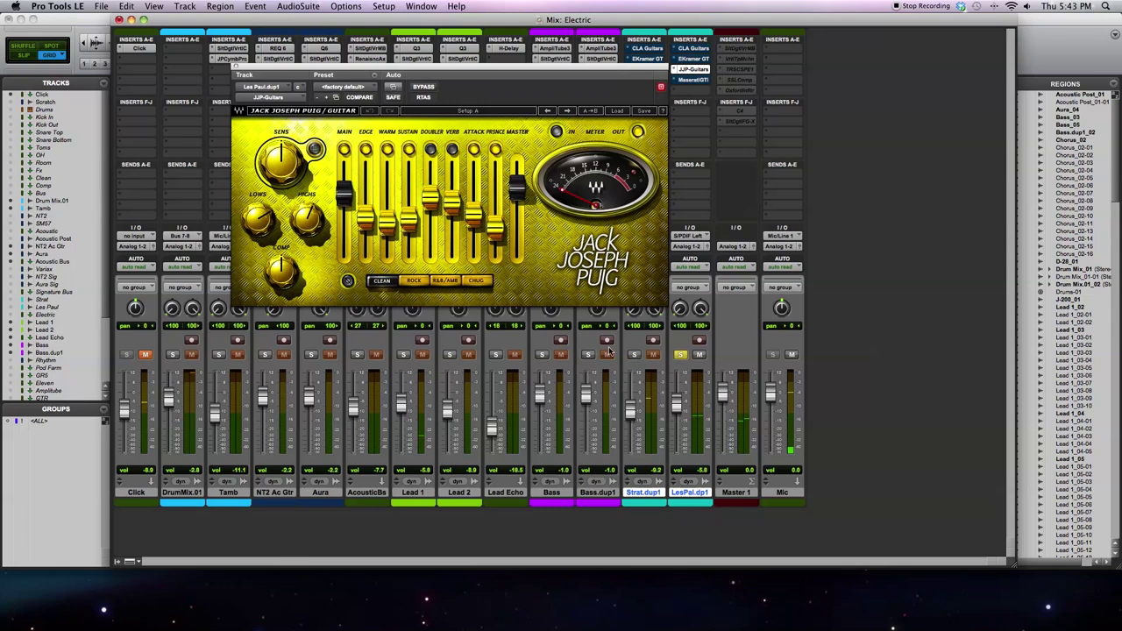
pyautogui.click(413, 281)
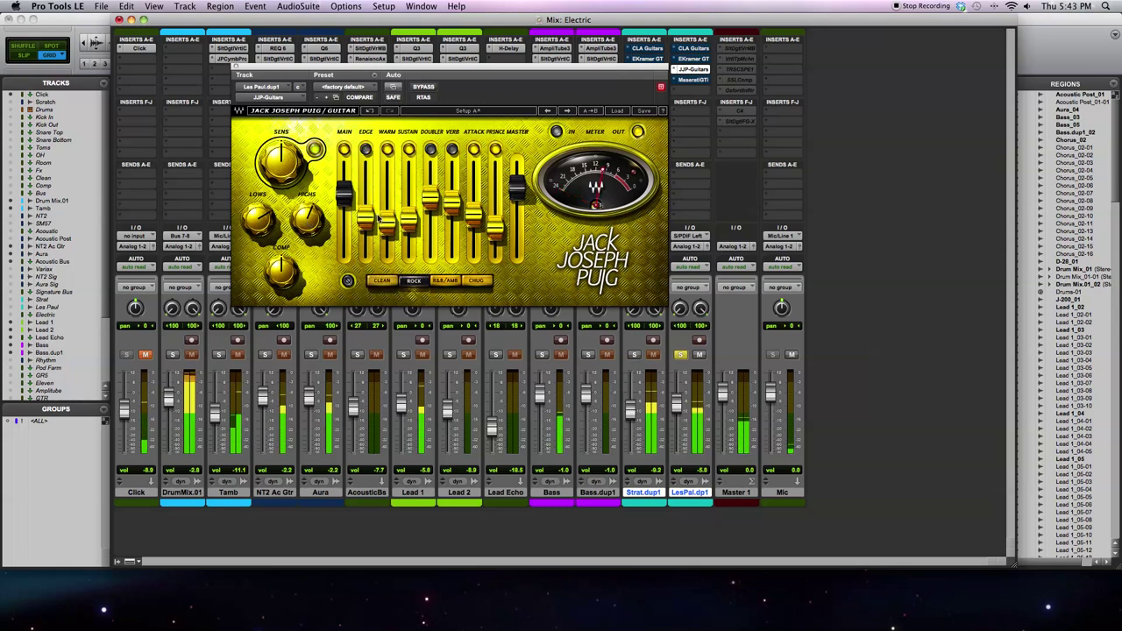
pyautogui.click(381, 280)
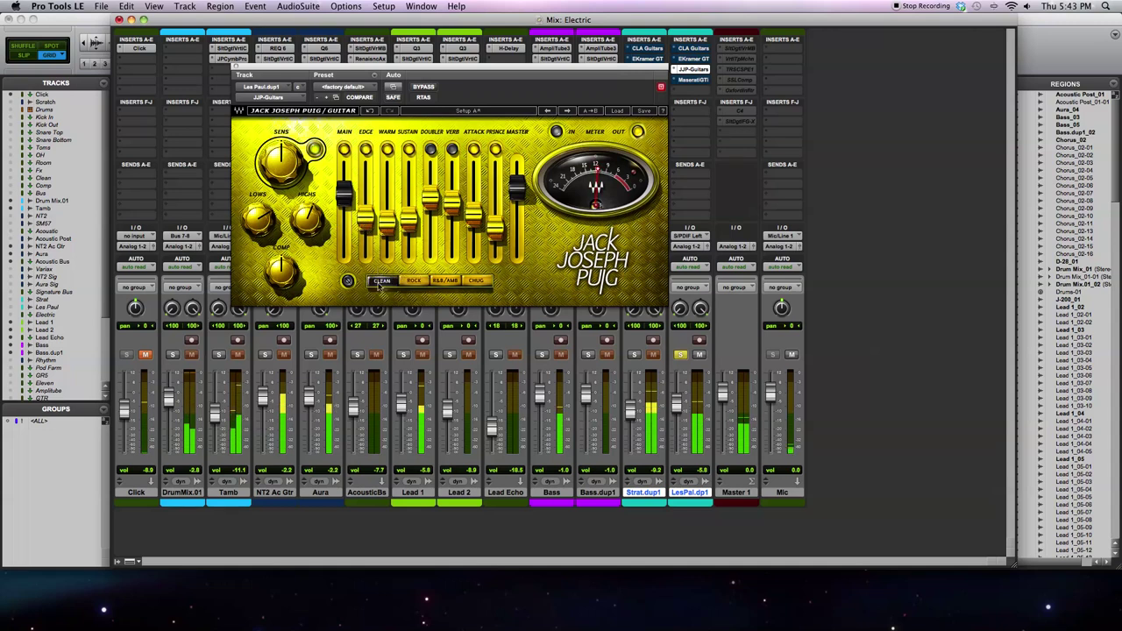
# Step: Raise Warm, Sustain and Presence on the Les Paul's JJP-Guitars, and lower Attack and Master slightly
pyautogui.moveTo(388, 225); pyautogui.dragTo(409, 215)
pyautogui.moveTo(495, 229)
pyautogui.mouseDown()
pyautogui.moveTo(495, 195)
pyautogui.moveTo(474, 227)
pyautogui.mouseUp()
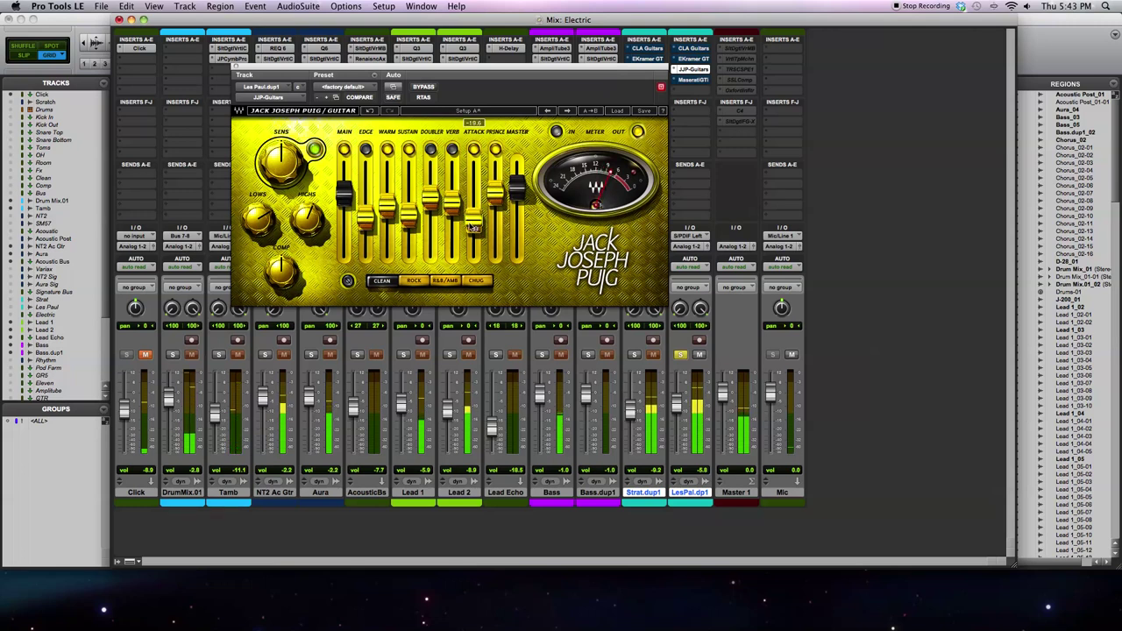
pyautogui.moveTo(517, 186); pyautogui.dragTo(517, 190)
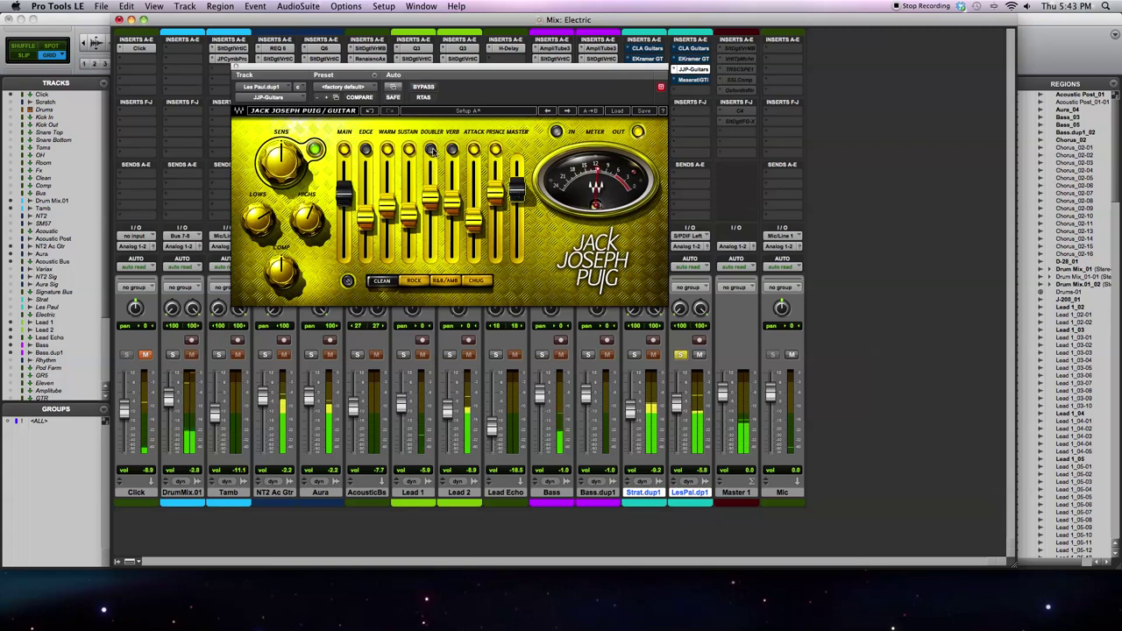
# Step: Raise Sens on the Les Paul's JJP-Guitars, fine-tune Comp, lower Master further, and close the plug-in
pyautogui.moveTo(270, 160); pyautogui.dragTo(270, 149)
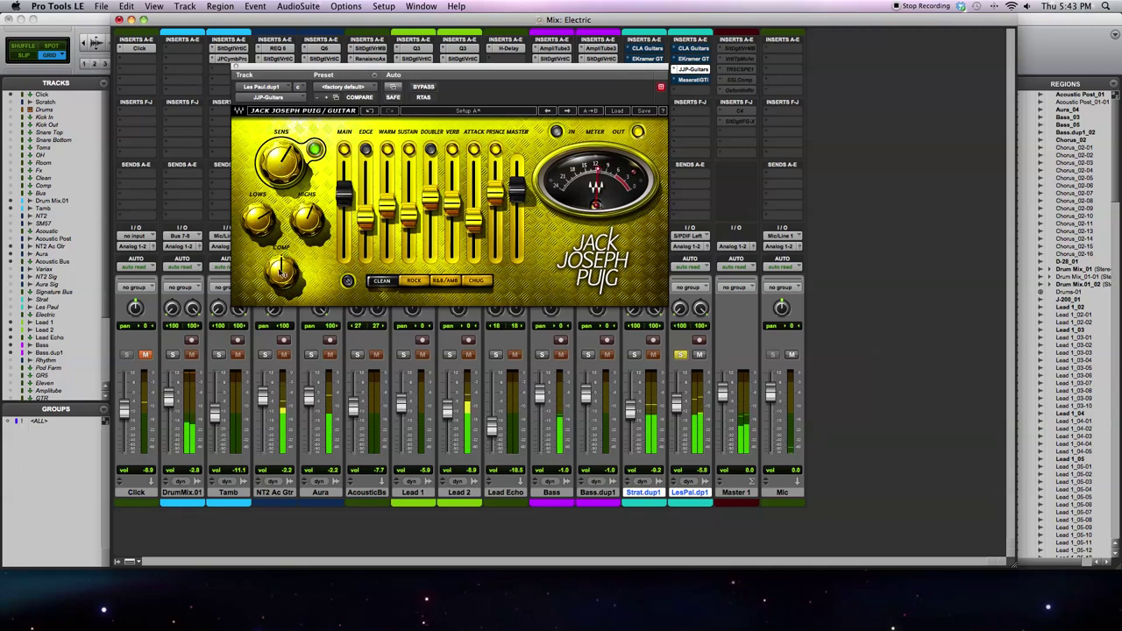
pyautogui.moveTo(286, 277); pyautogui.dragTo(286, 272)
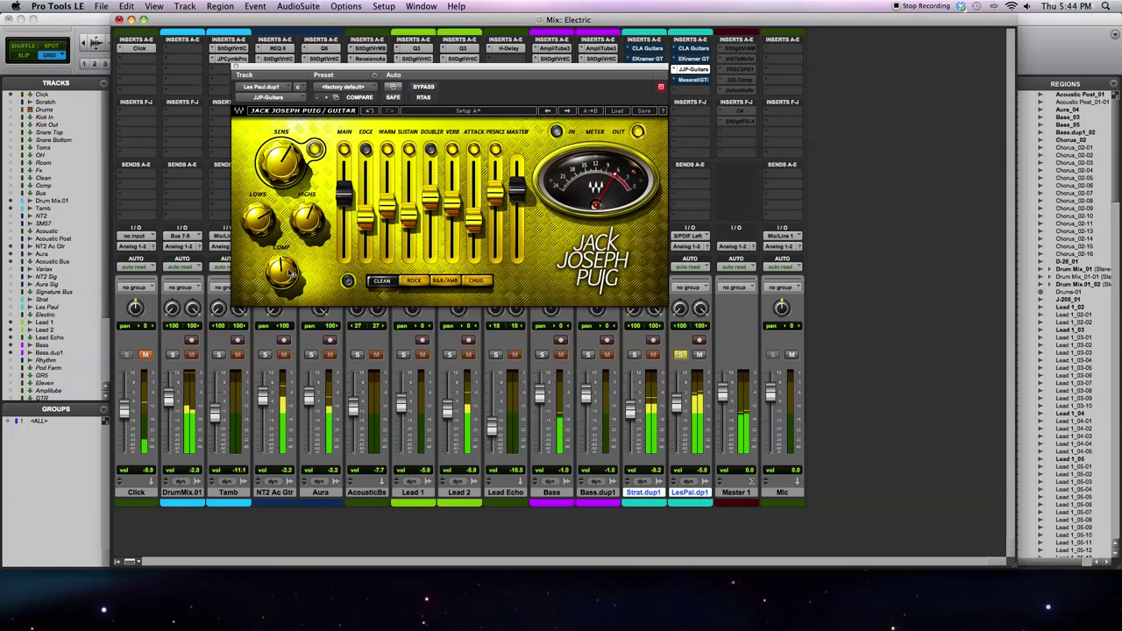
pyautogui.moveTo(517, 185); pyautogui.dragTo(517, 191)
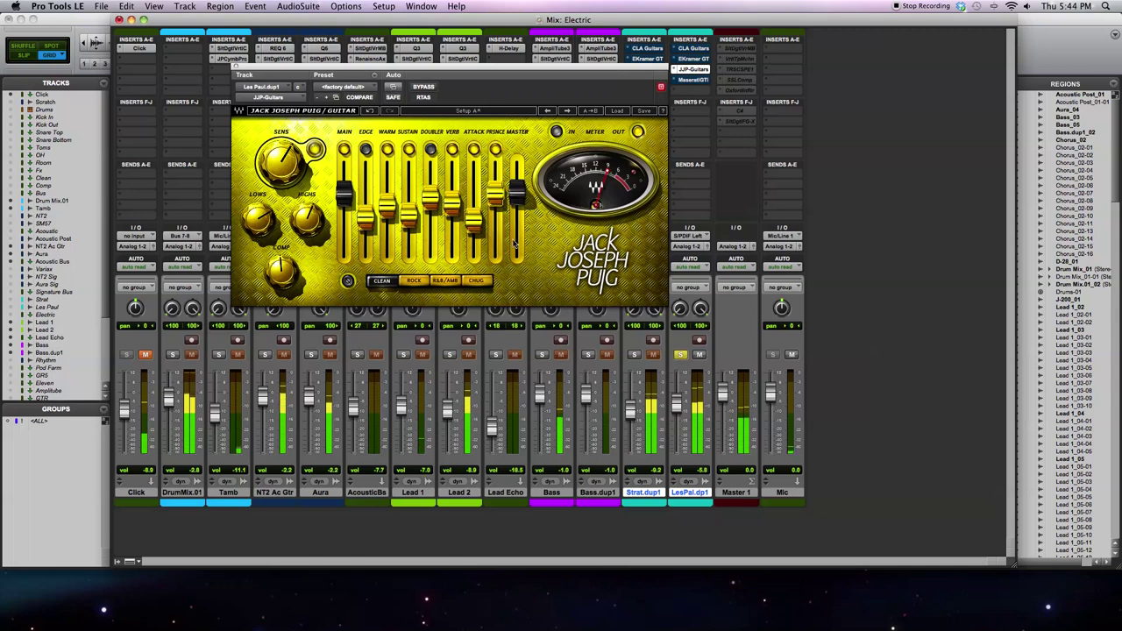
pyautogui.click(235, 67)
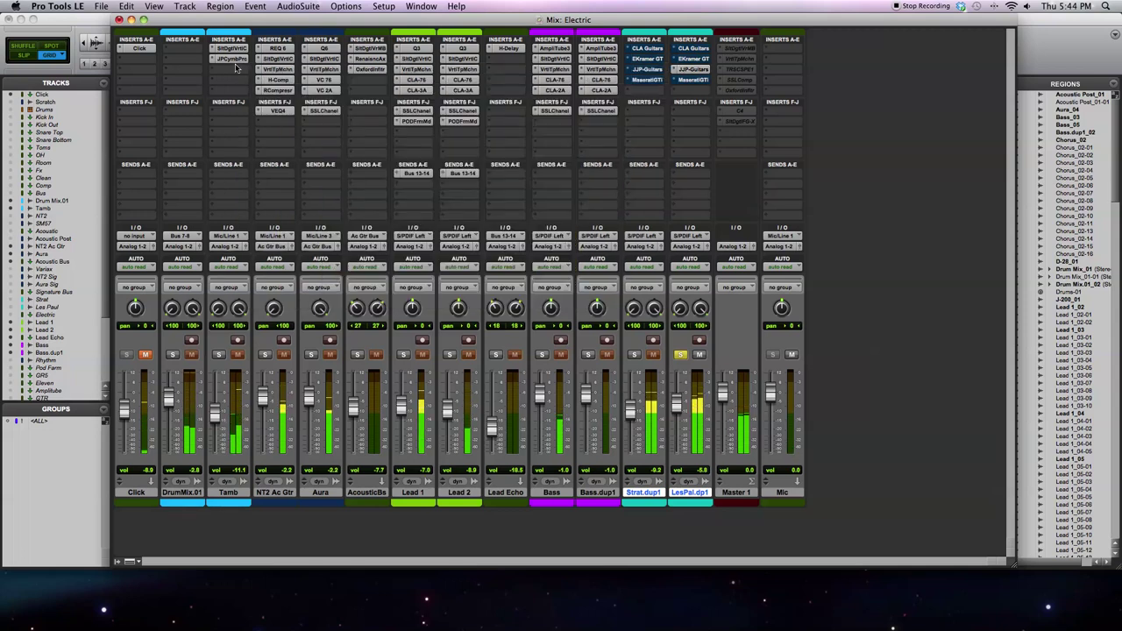
# Step: Open the Strat's Maserati GTi and examine the controls of its Clean Chorus, Heavy, Thick Rhythm and Soft Flange guitar types
pyautogui.click(651, 80)
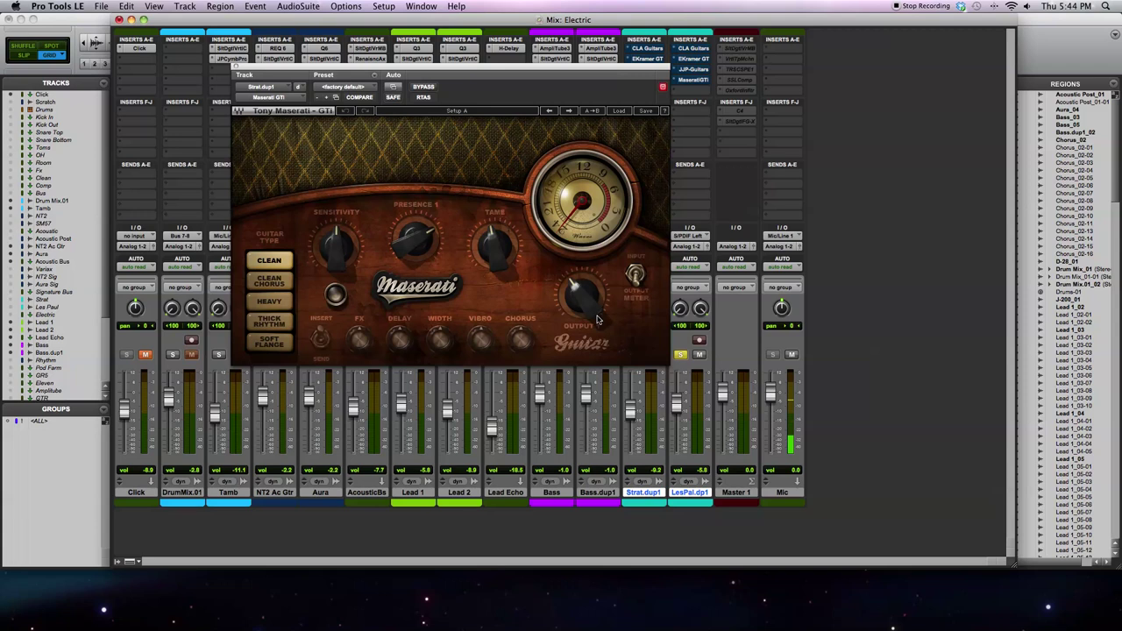
pyautogui.click(273, 280)
pyautogui.click(273, 300)
pyautogui.click(273, 322)
pyautogui.click(272, 344)
pyautogui.click(272, 300)
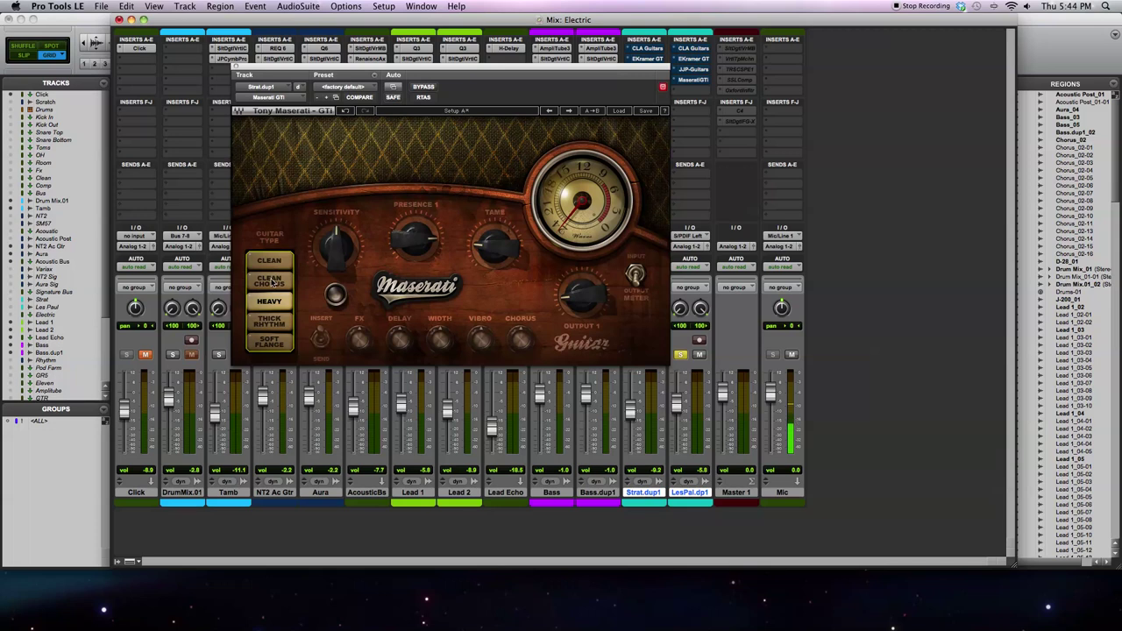
pyautogui.click(274, 282)
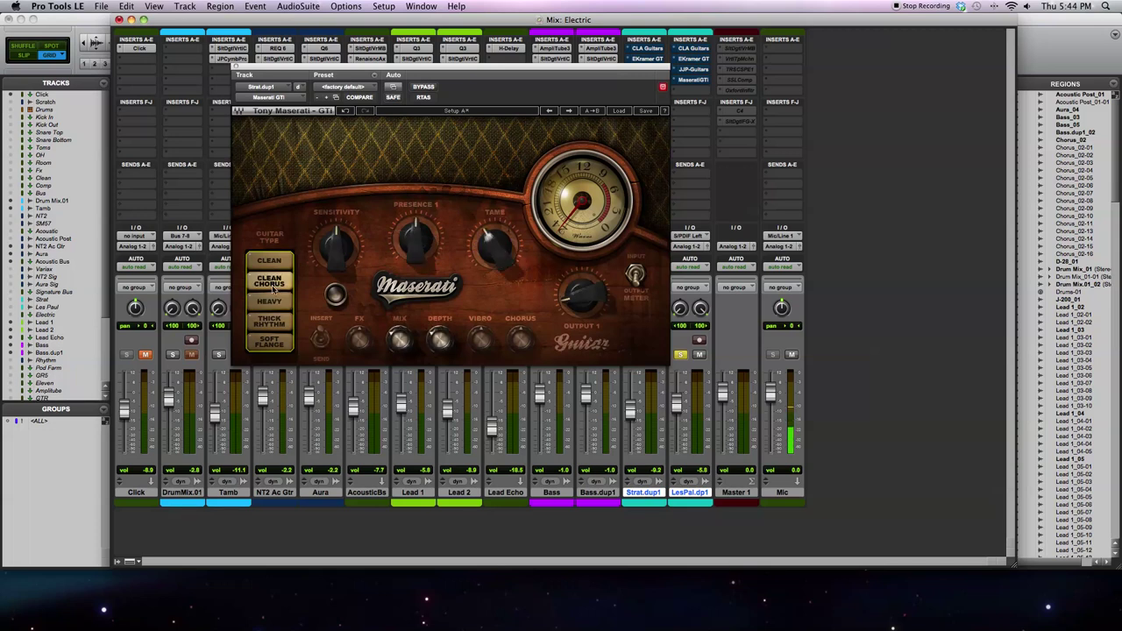
pyautogui.click(275, 303)
pyautogui.click(274, 321)
pyautogui.click(274, 344)
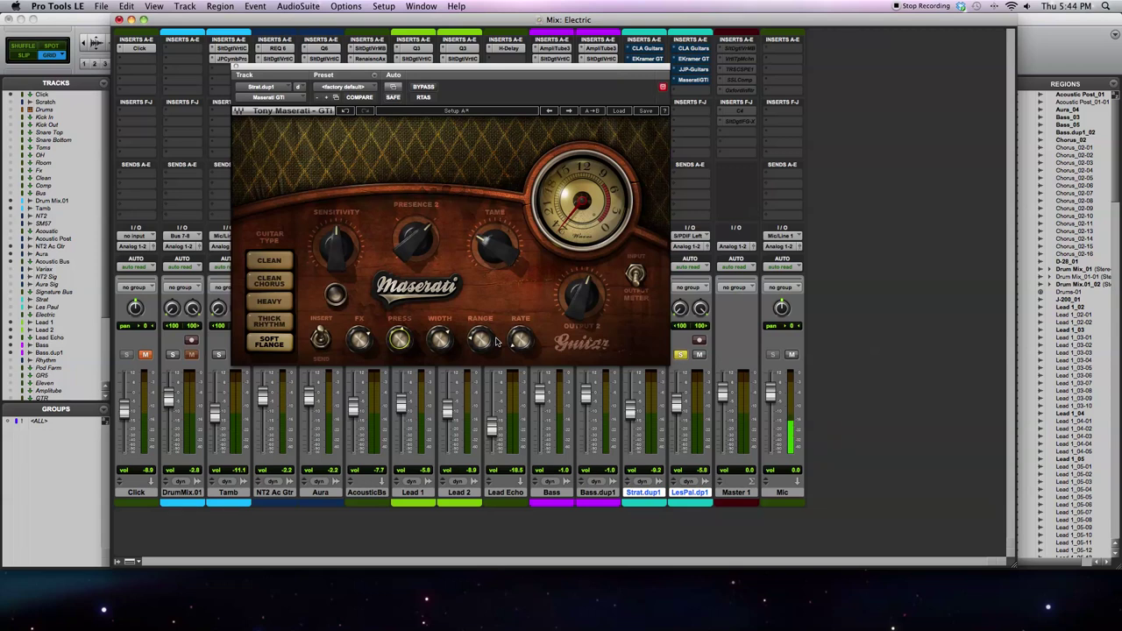
# Step: Set the Strat's Maserati GTi to the Clean guitar type and raise Sensitivity slightly
pyautogui.click(282, 263)
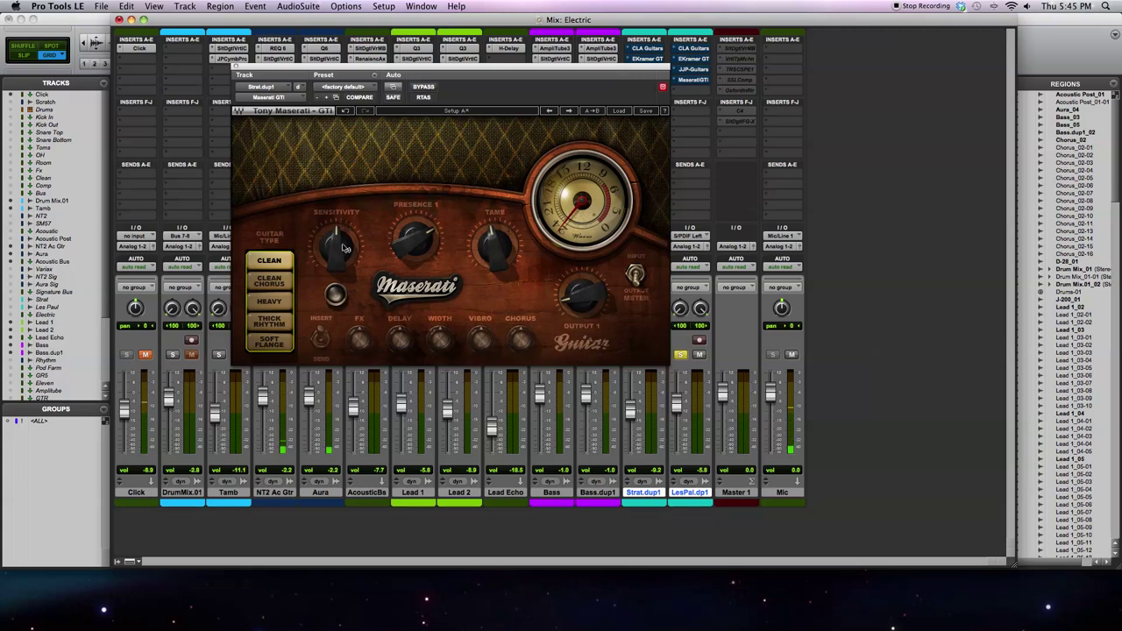
pyautogui.moveTo(337, 245); pyautogui.dragTo(337, 239)
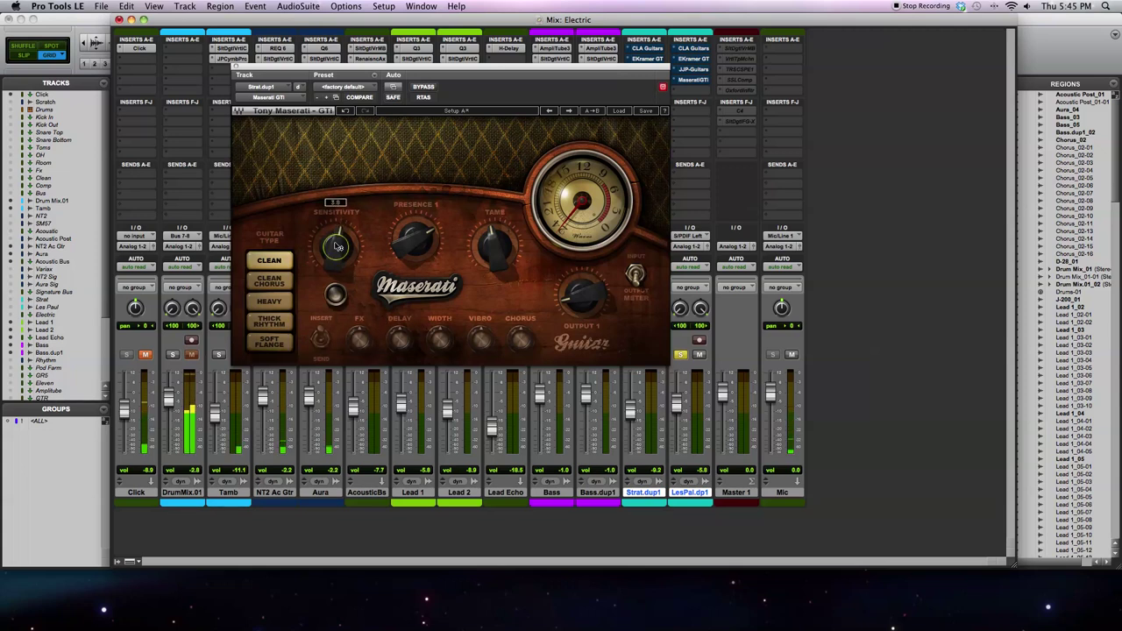
pyautogui.click(335, 294)
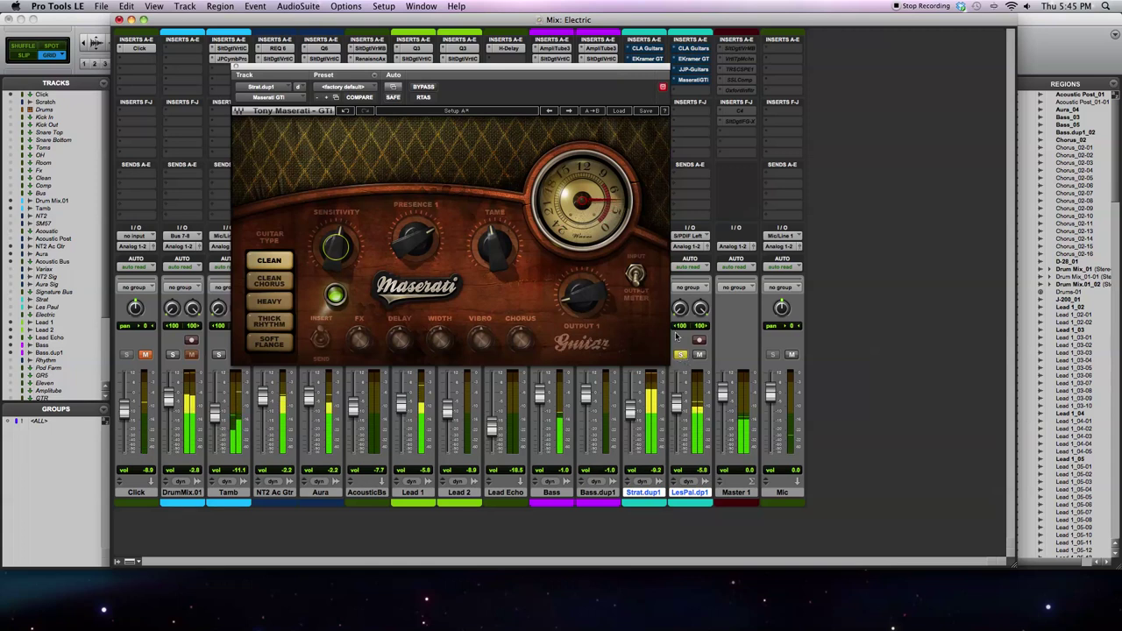
# Step: Move the Maserati GTi window clear of the guitar channels, and solo the Strat instead of the Les Paul
pyautogui.moveTo(538, 77); pyautogui.dragTo(466, 74)
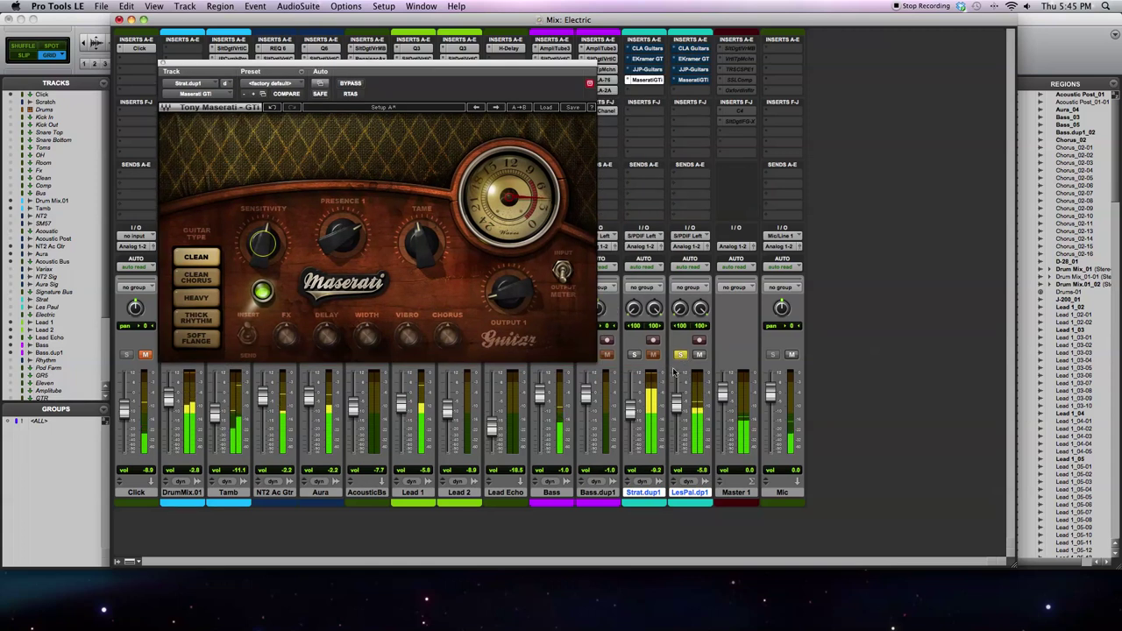
pyautogui.click(634, 355)
pyautogui.click(680, 355)
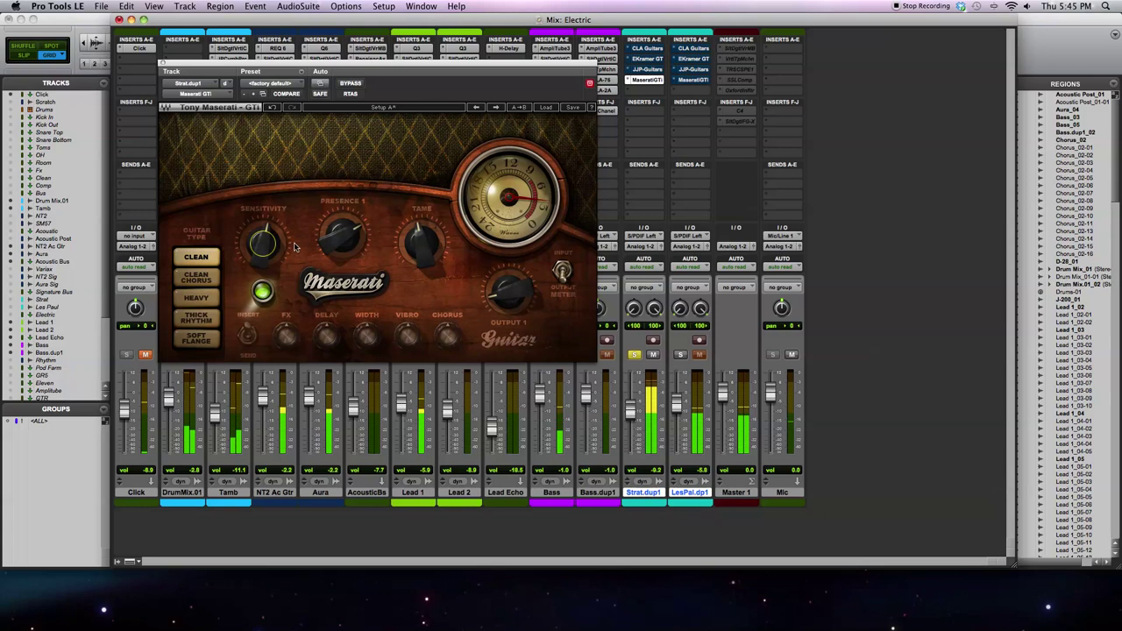
# Step: Fine-tune Tame, Sensitivity and Presence 1 of the Strat's Clean sound in Maserati GTi, and lower Output 1
pyautogui.click(497, 291)
pyautogui.moveTo(412, 249)
pyautogui.mouseDown()
pyautogui.moveTo(412, 258)
pyautogui.moveTo(412, 233)
pyautogui.moveTo(412, 263)
pyautogui.moveTo(412, 246)
pyautogui.mouseUp()
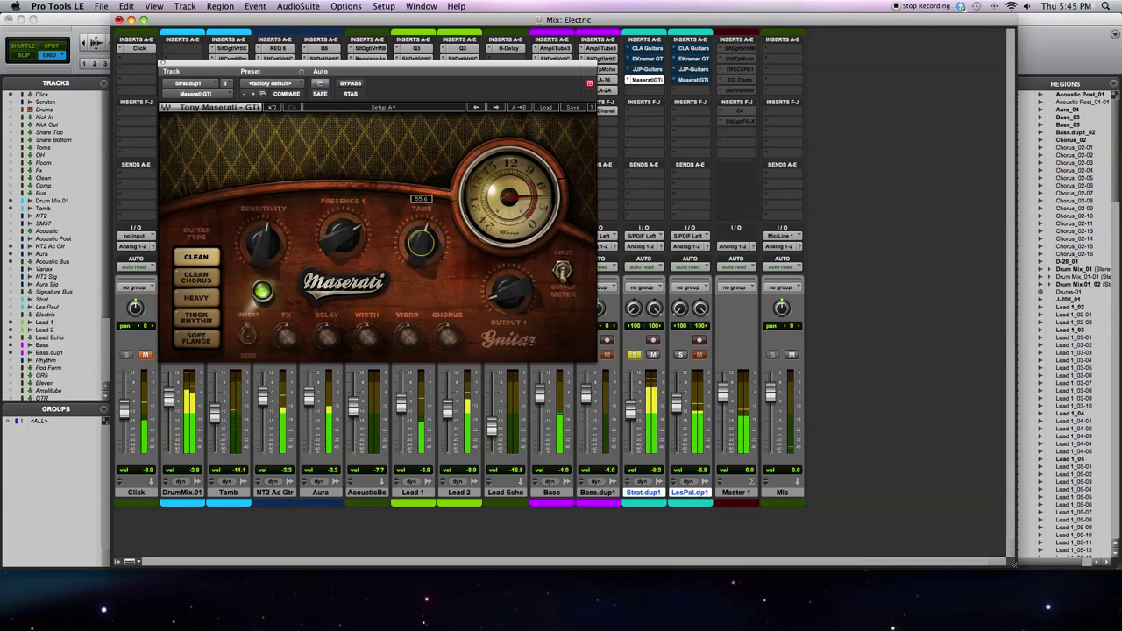
pyautogui.moveTo(262, 243); pyautogui.dragTo(262, 244)
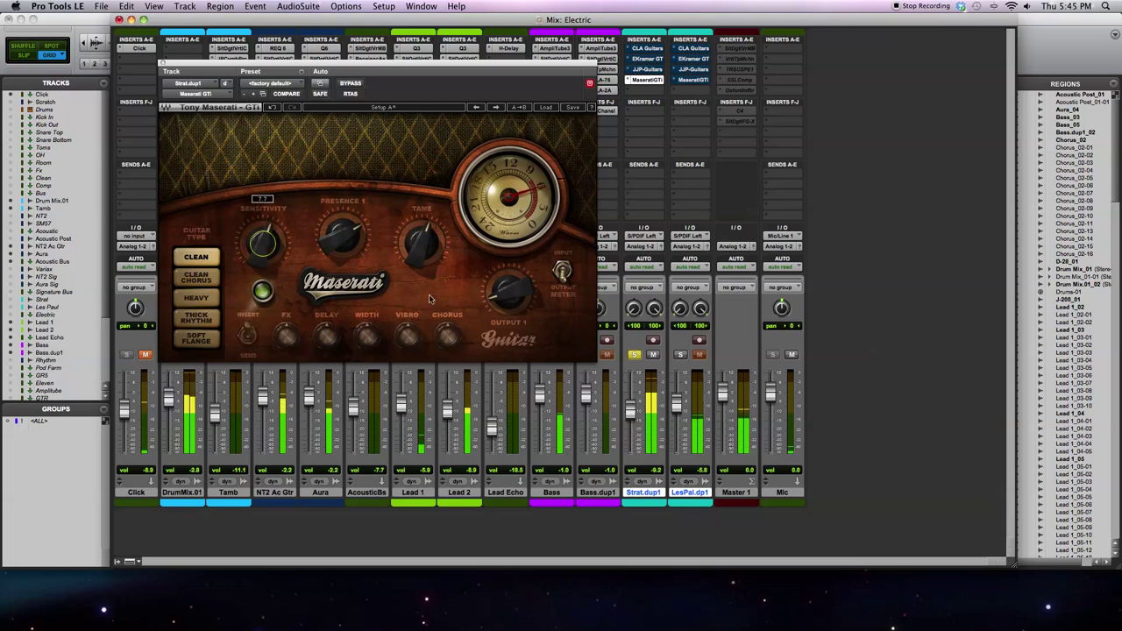
pyautogui.moveTo(508, 292); pyautogui.dragTo(509, 306)
pyautogui.moveTo(422, 242); pyautogui.dragTo(421, 242)
pyautogui.moveTo(343, 235)
pyautogui.mouseDown()
pyautogui.moveTo(343, 223)
pyautogui.moveTo(342, 259)
pyautogui.moveTo(342, 227)
pyautogui.mouseUp()
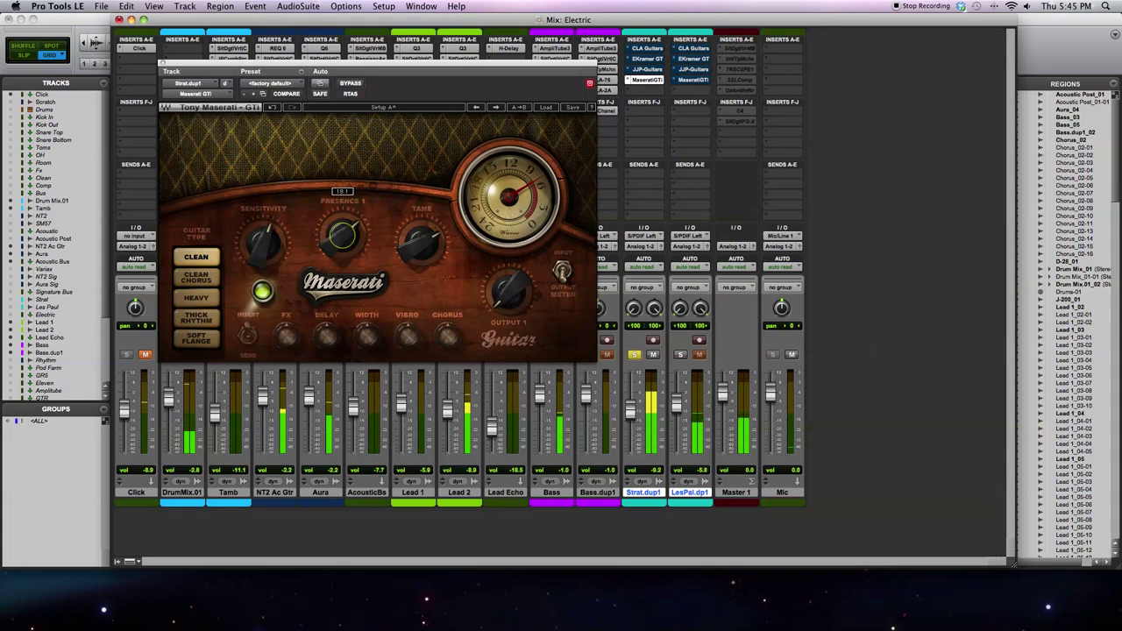
# Step: Try the Clean Chorus guitar type on the Strat, varying the chorus Mix and checking Depth
pyautogui.click(203, 278)
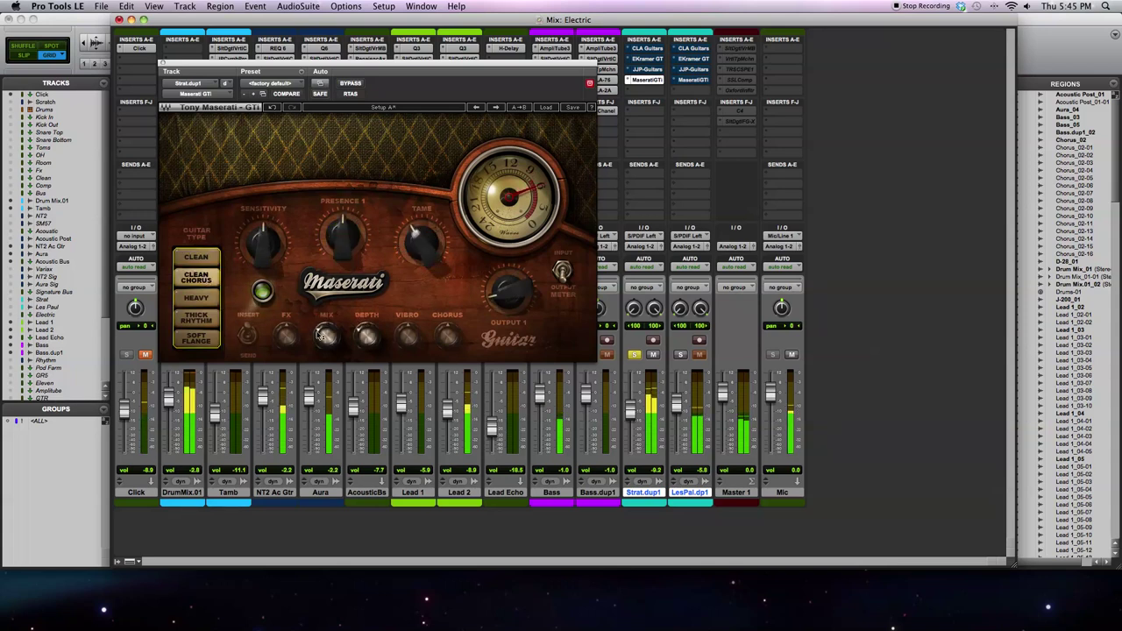
pyautogui.click(326, 336)
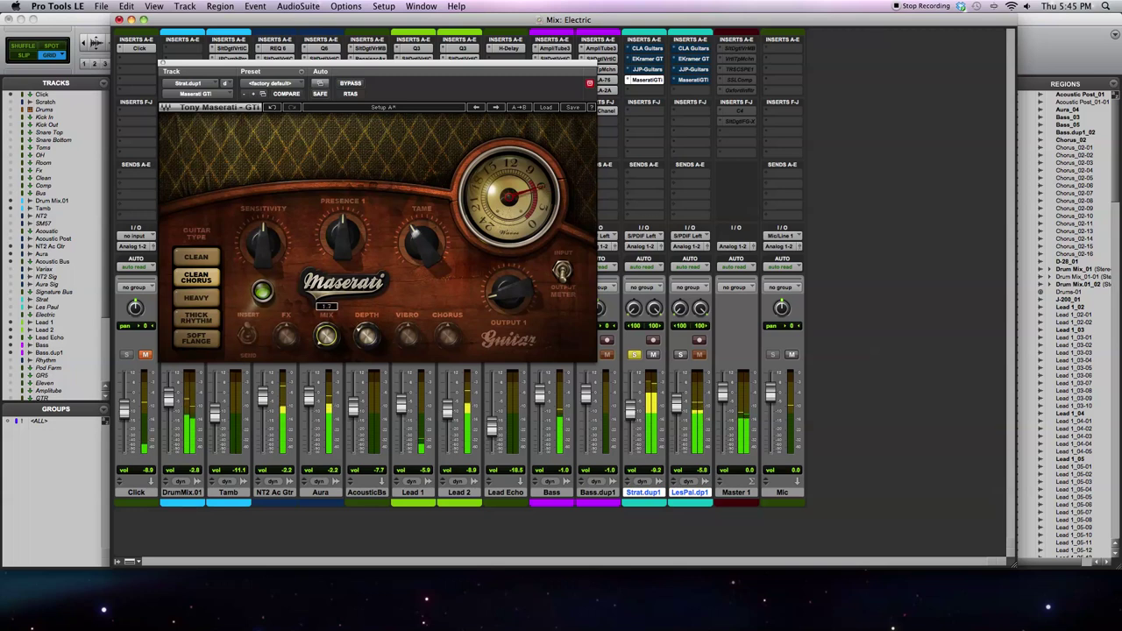
pyautogui.moveTo(326, 335); pyautogui.dragTo(326, 330)
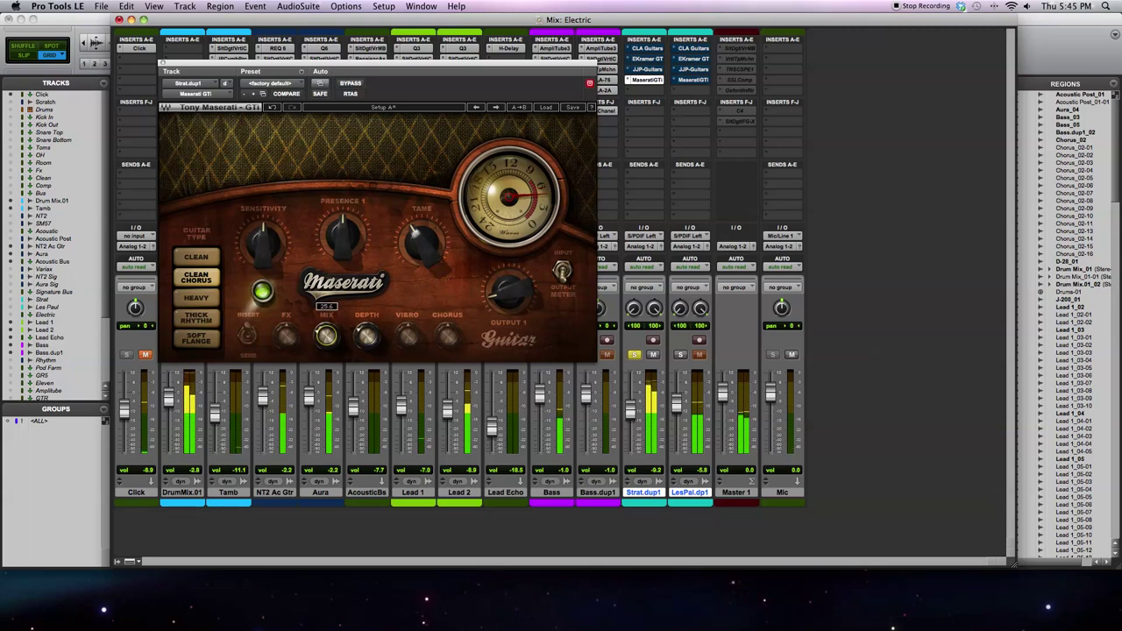
pyautogui.click(367, 336)
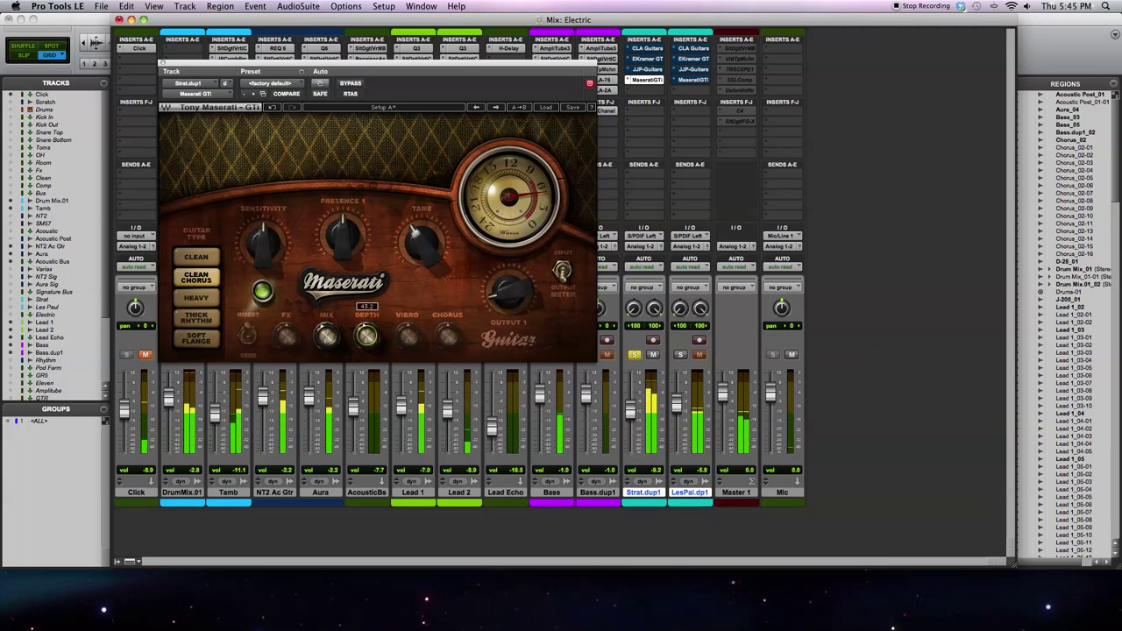
pyautogui.moveTo(326, 335); pyautogui.dragTo(326, 349)
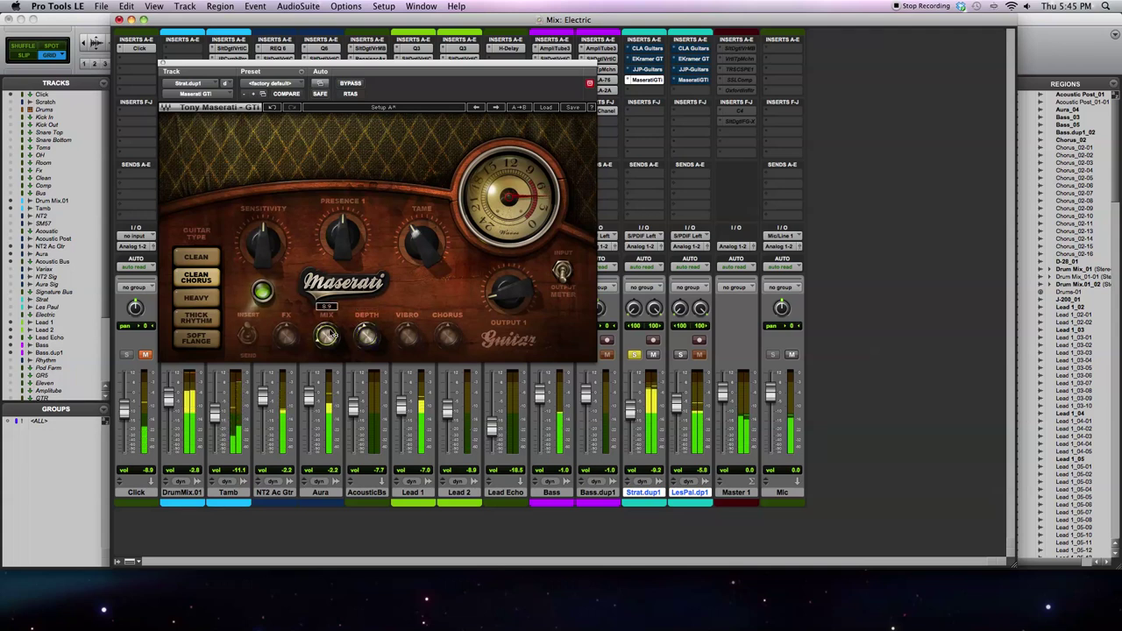
# Step: Try the Heavy guitar type on the Strat, adjusting Tame and Presence 1
pyautogui.click(195, 299)
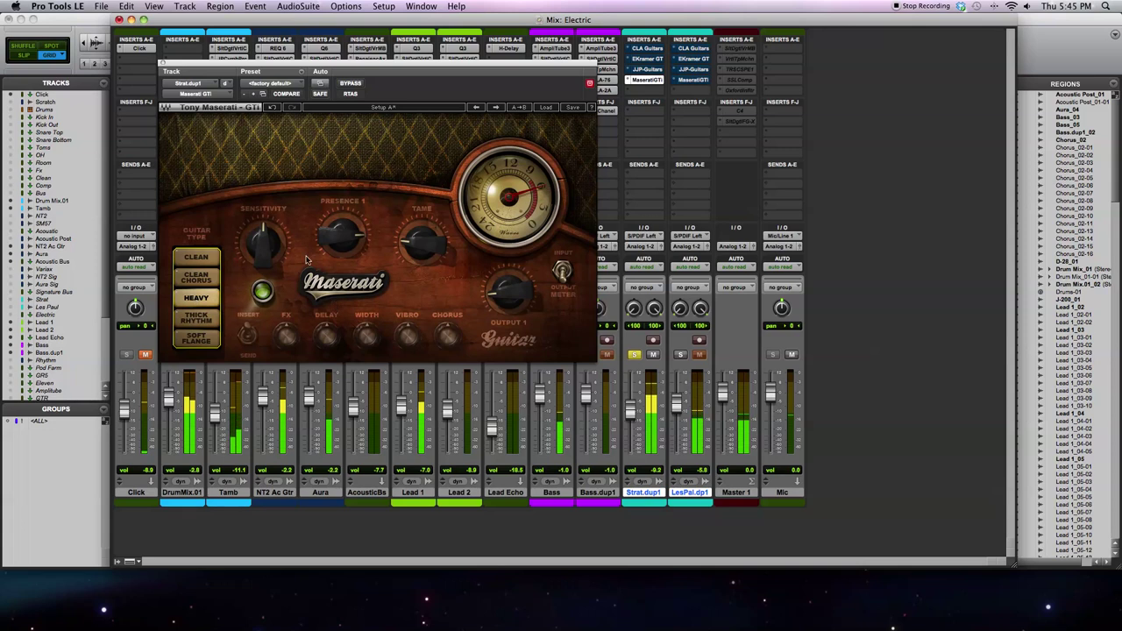
pyautogui.moveTo(416, 245); pyautogui.dragTo(416, 209)
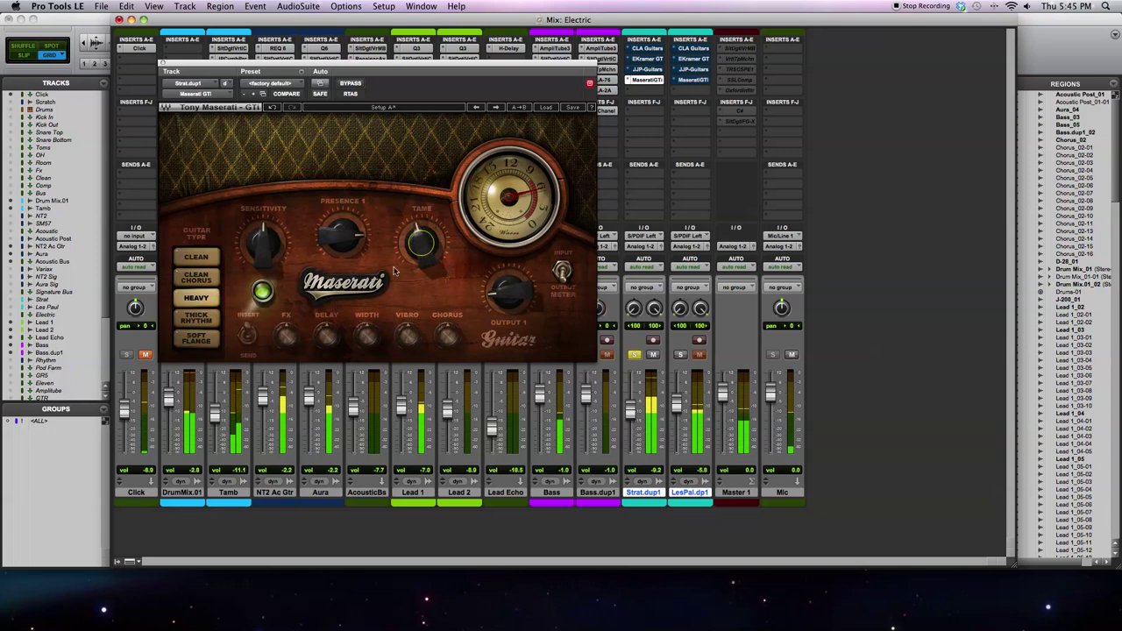
pyautogui.moveTo(367, 245); pyautogui.dragTo(366, 234)
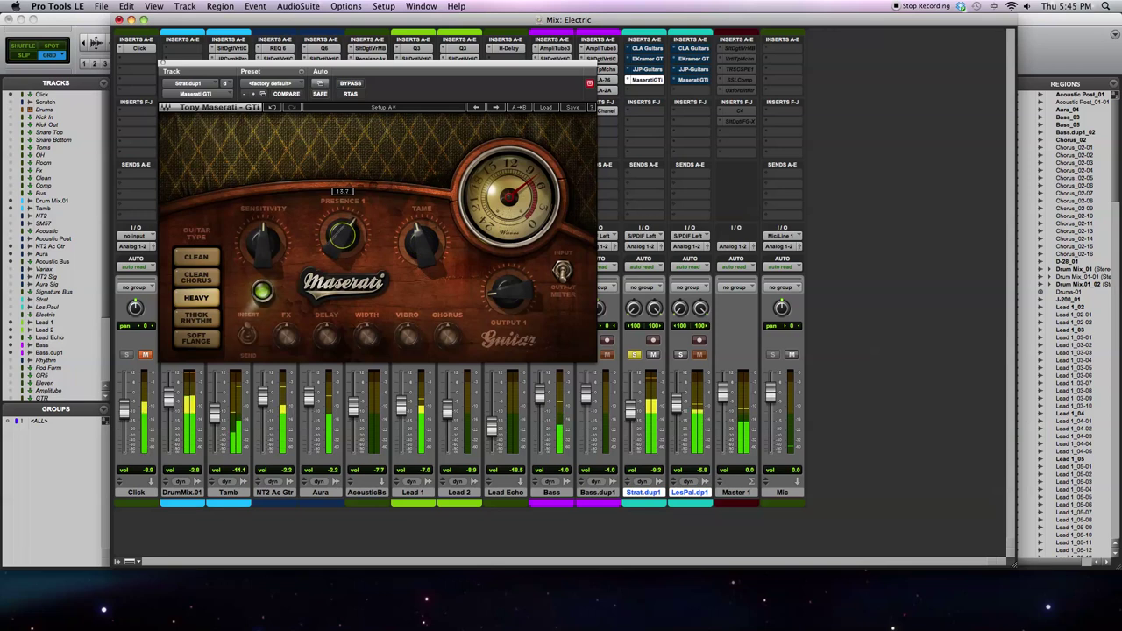
# Step: Try the Thick Rhythm guitar type on the Strat, exploring its FX, Delay, Width, Vibro, Chorus and Presence 2 controls
pyautogui.click(198, 318)
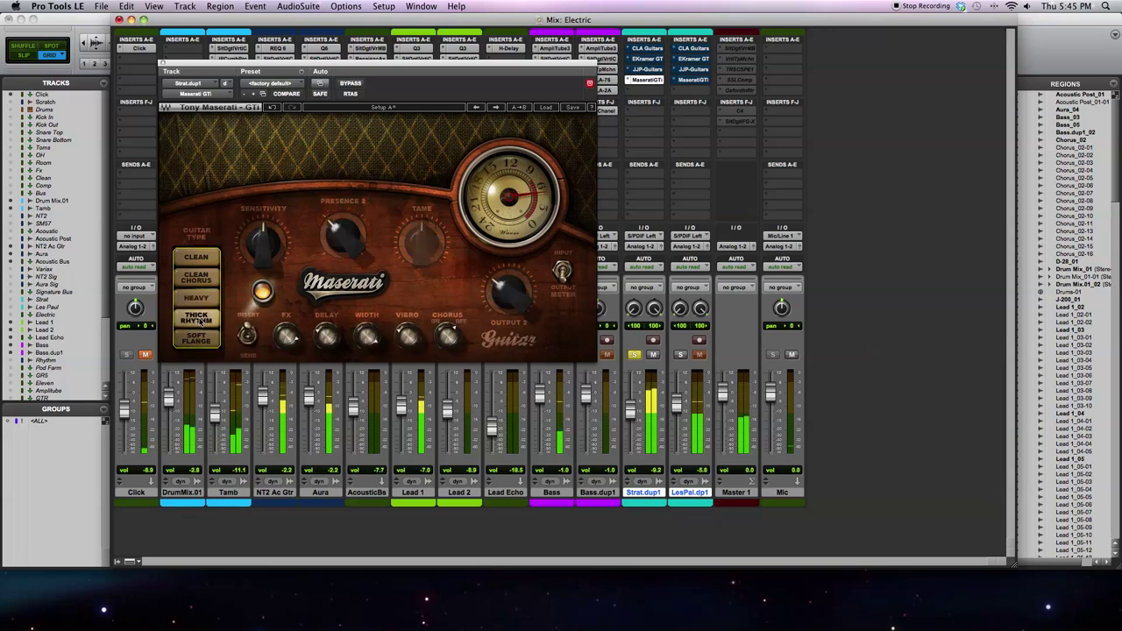
pyautogui.moveTo(290, 338); pyautogui.dragTo(290, 360)
pyautogui.click(326, 336)
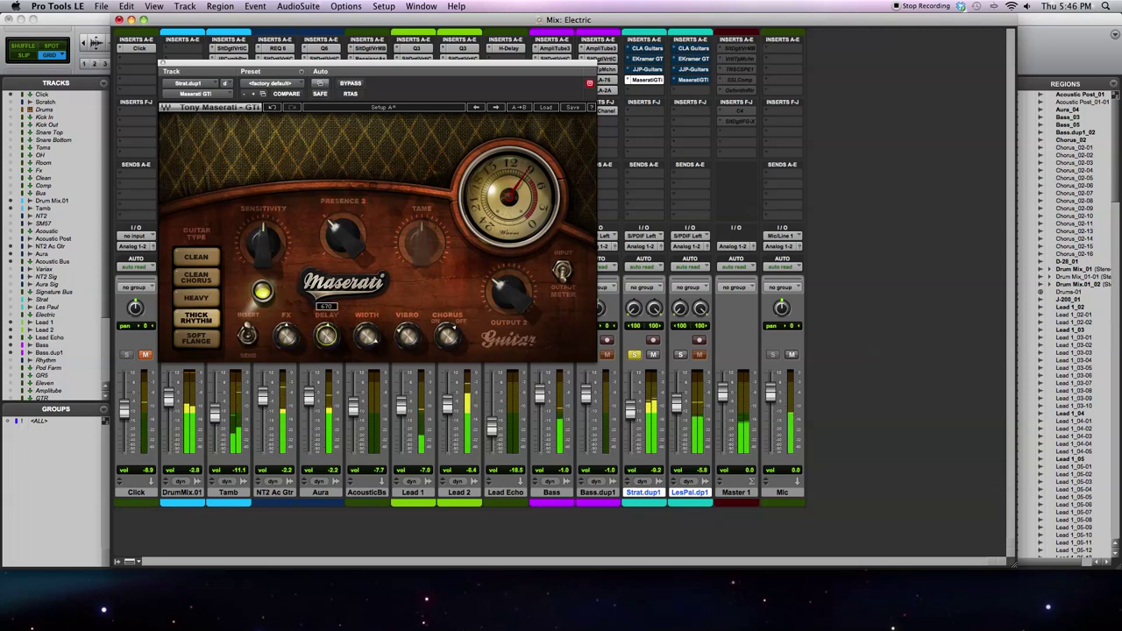
pyautogui.click(367, 336)
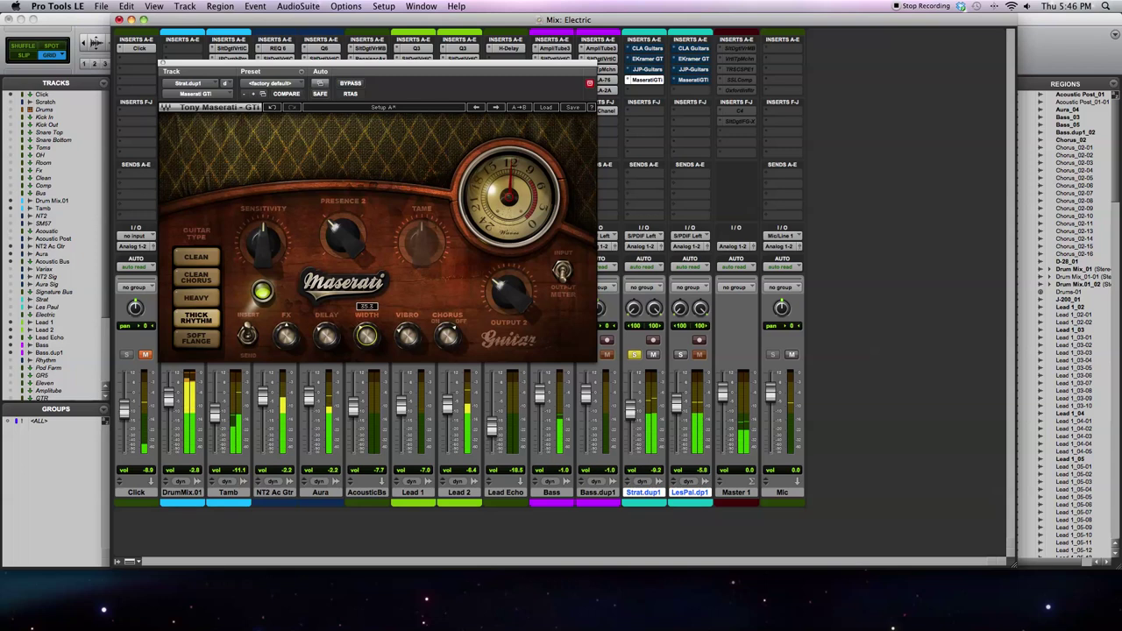
pyautogui.click(407, 335)
pyautogui.moveTo(407, 336); pyautogui.dragTo(407, 316)
pyautogui.click(447, 335)
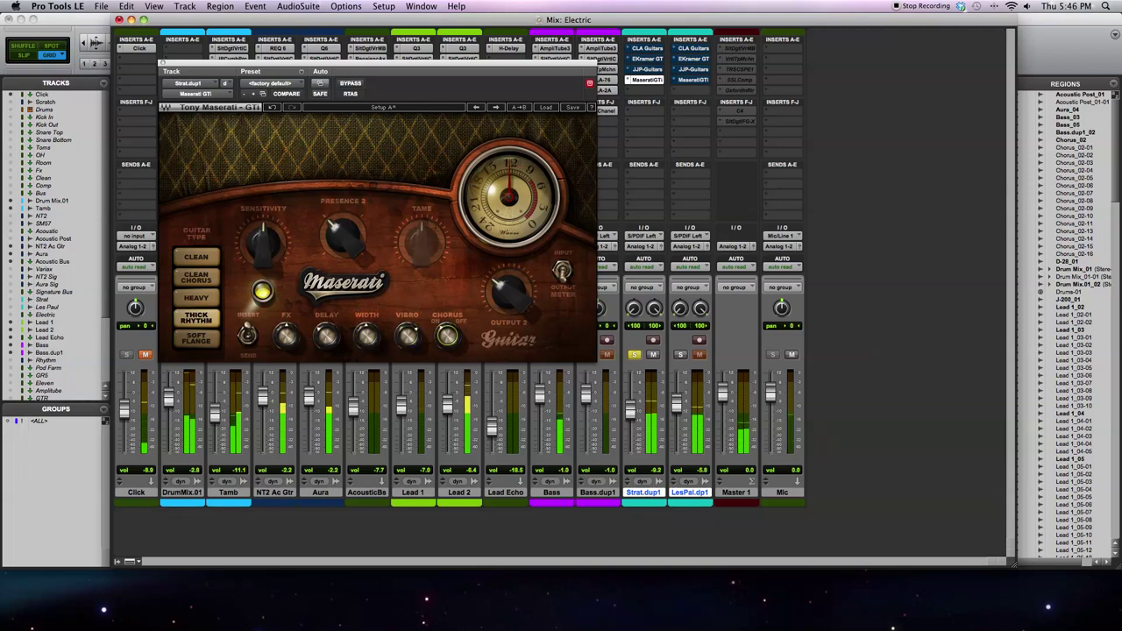
pyautogui.moveTo(407, 336); pyautogui.dragTo(406, 340)
pyautogui.moveTo(285, 335); pyautogui.dragTo(286, 342)
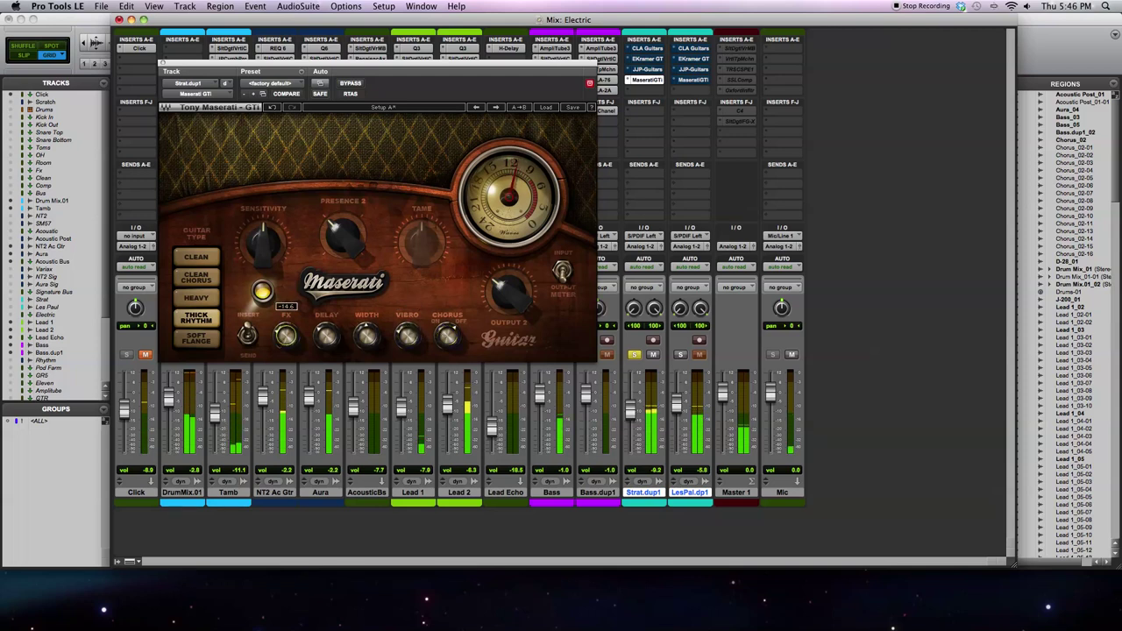
pyautogui.click(203, 341)
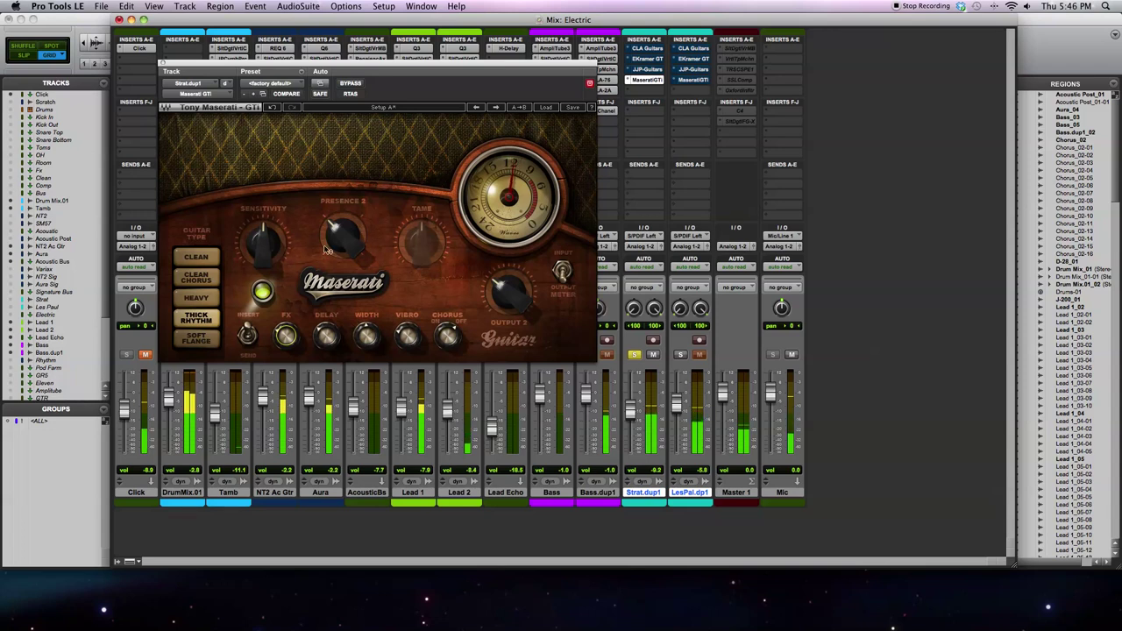
pyautogui.moveTo(336, 242); pyautogui.dragTo(335, 235)
# Step: Try the Soft Flange guitar type on the Strat, exploring its Rate, Range, Width, Press and FX controls
pyautogui.click(204, 340)
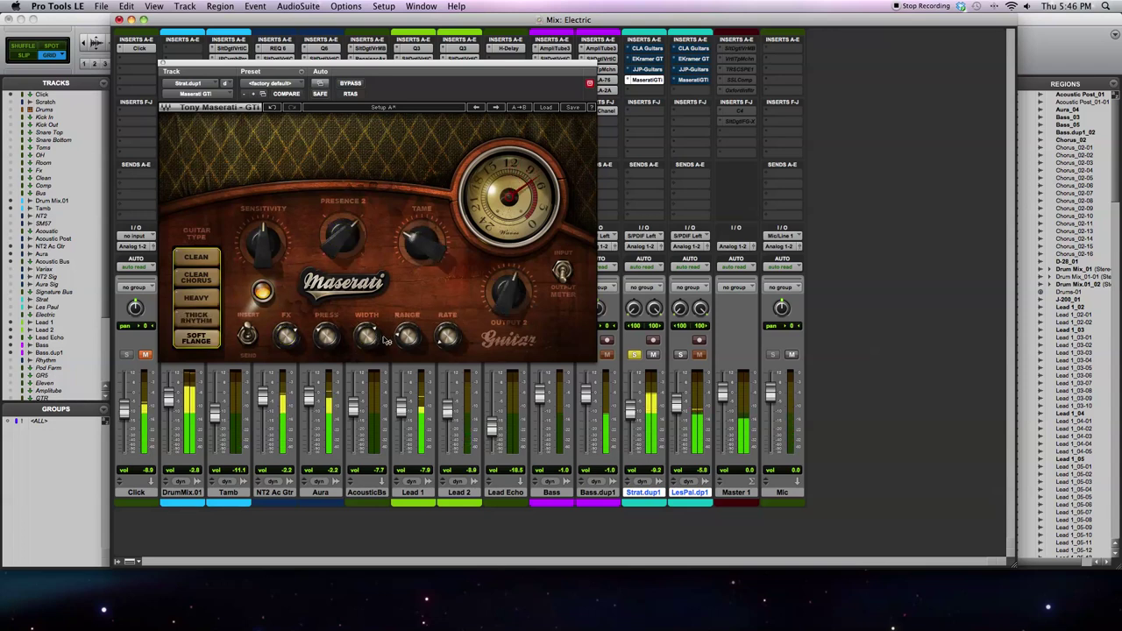
pyautogui.click(448, 337)
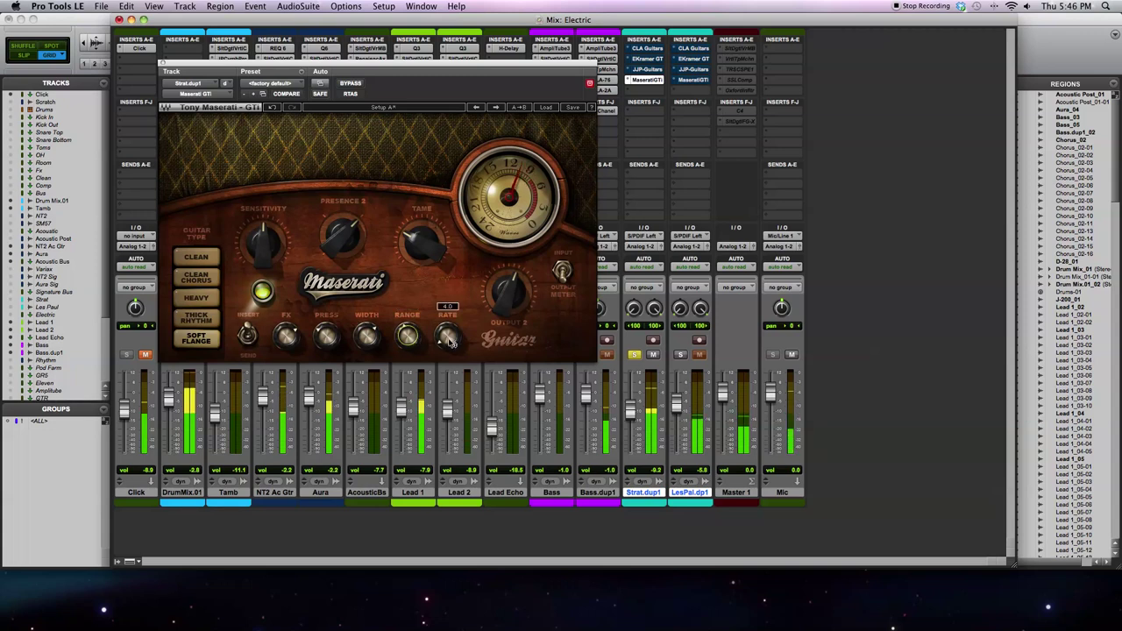
pyautogui.moveTo(449, 342)
pyautogui.mouseDown()
pyautogui.moveTo(449, 326)
pyautogui.moveTo(449, 346)
pyautogui.mouseUp()
pyautogui.click(407, 336)
pyautogui.click(366, 336)
pyautogui.click(326, 336)
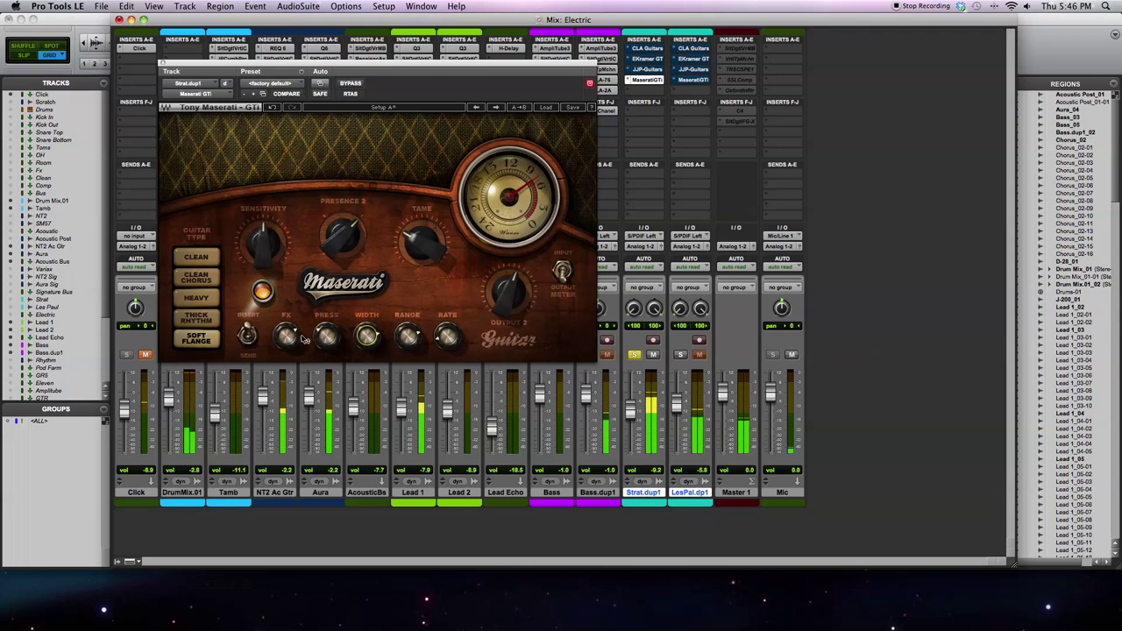
pyautogui.moveTo(326, 336); pyautogui.dragTo(326, 362)
pyautogui.click(285, 336)
# Step: Return the Strat's Maserati GTi to the Clean guitar type, lower Output 1, and raise Sensitivity to about 9
pyautogui.click(197, 257)
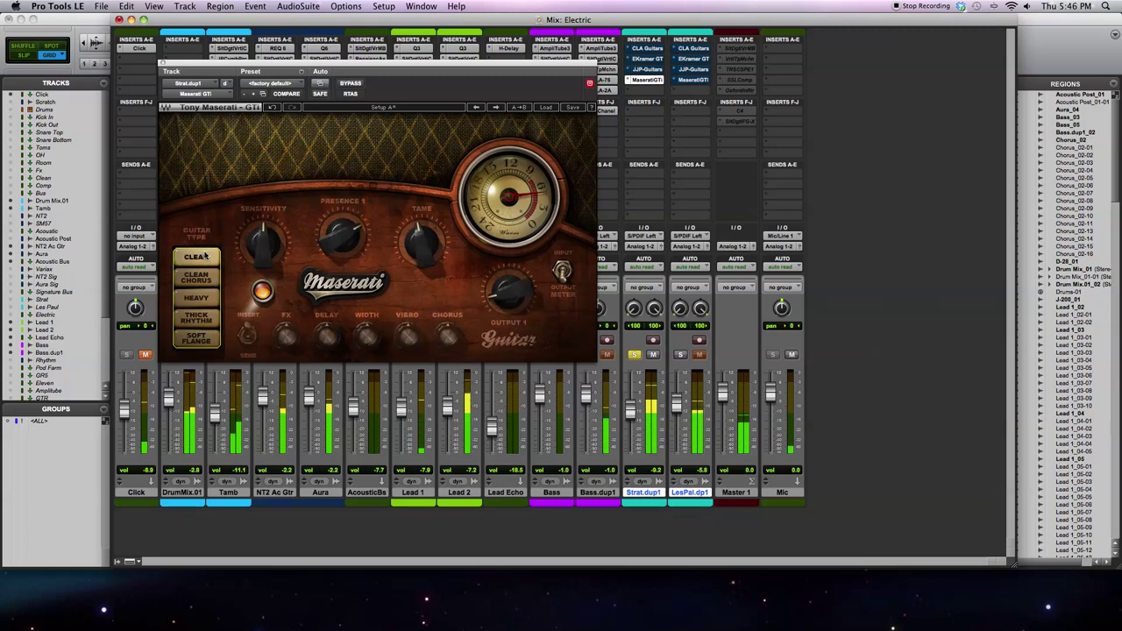
pyautogui.click(342, 235)
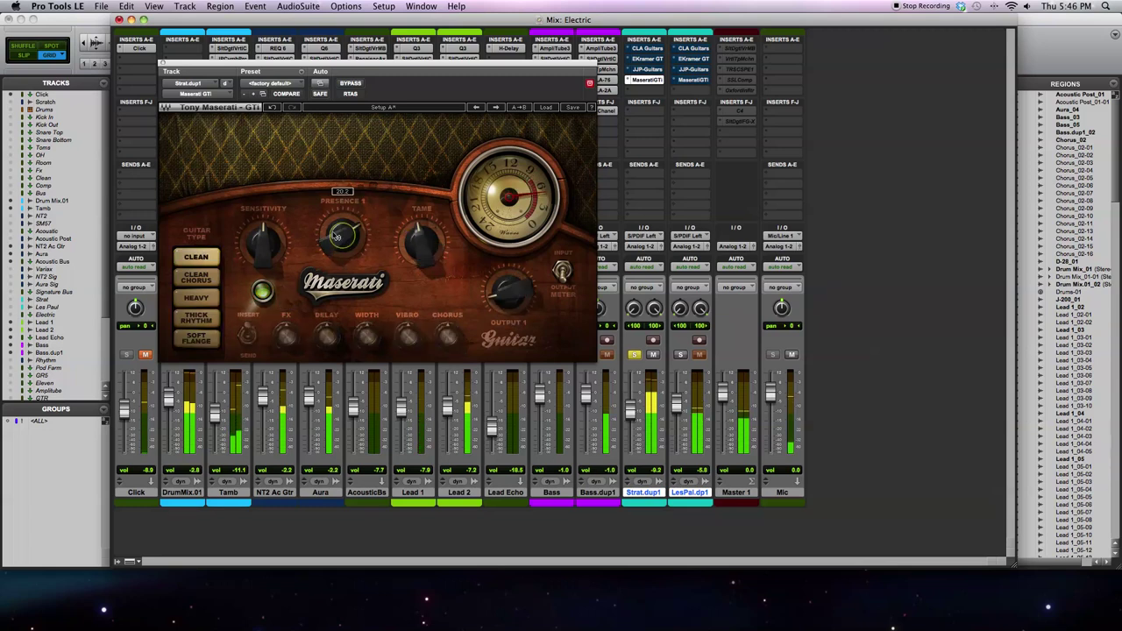
pyautogui.click(421, 241)
pyautogui.click(503, 298)
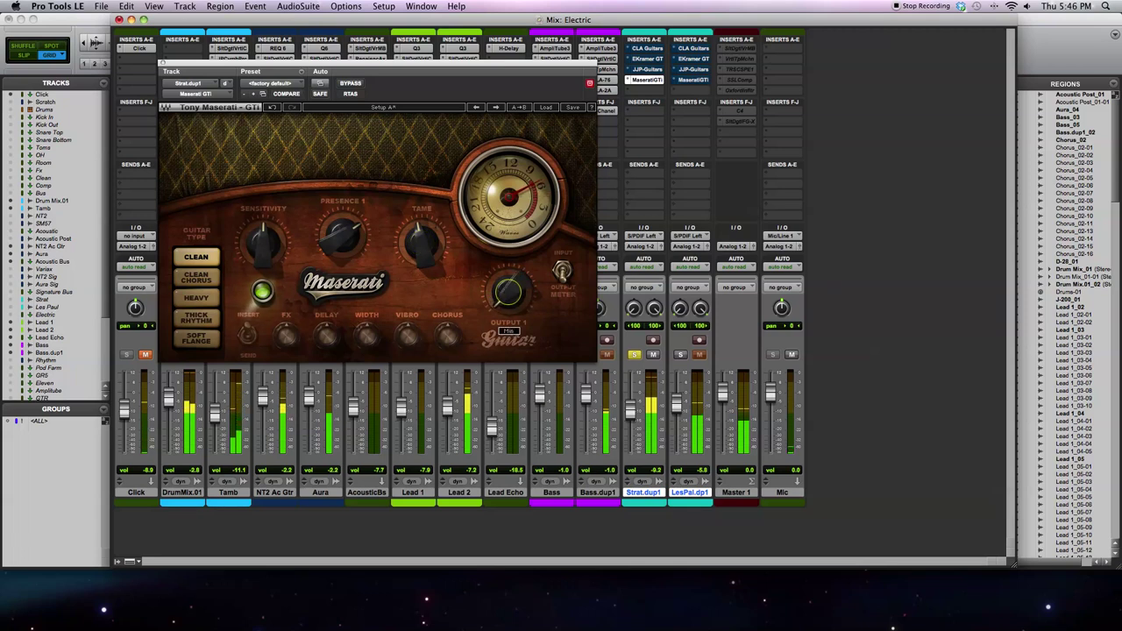
pyautogui.moveTo(265, 247); pyautogui.dragTo(266, 241)
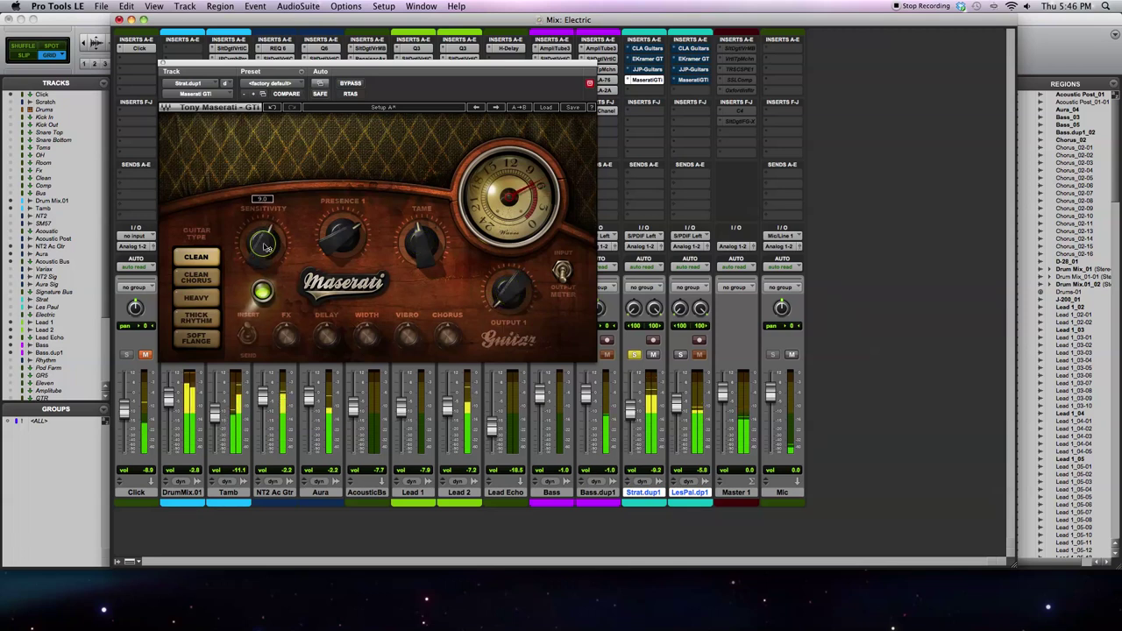
pyautogui.click(506, 293)
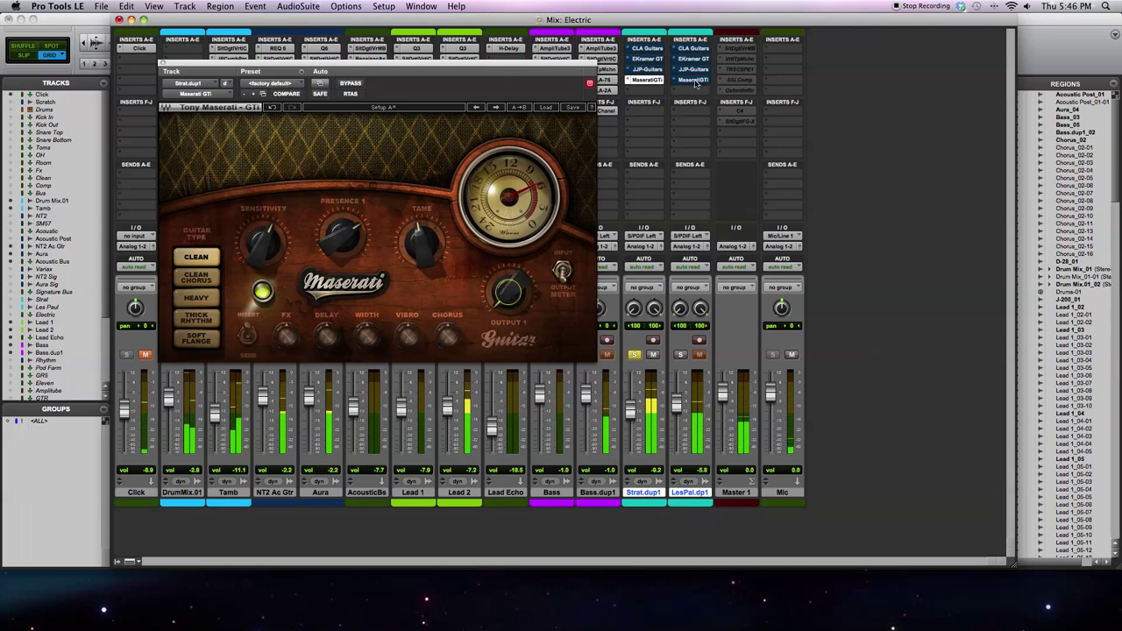
# Step: Solo the Les Paul instead of the Strat, and in its Maserati GTi lower Output 1 and raise Sensitivity to about 14
pyautogui.click(634, 354)
pyautogui.click(680, 354)
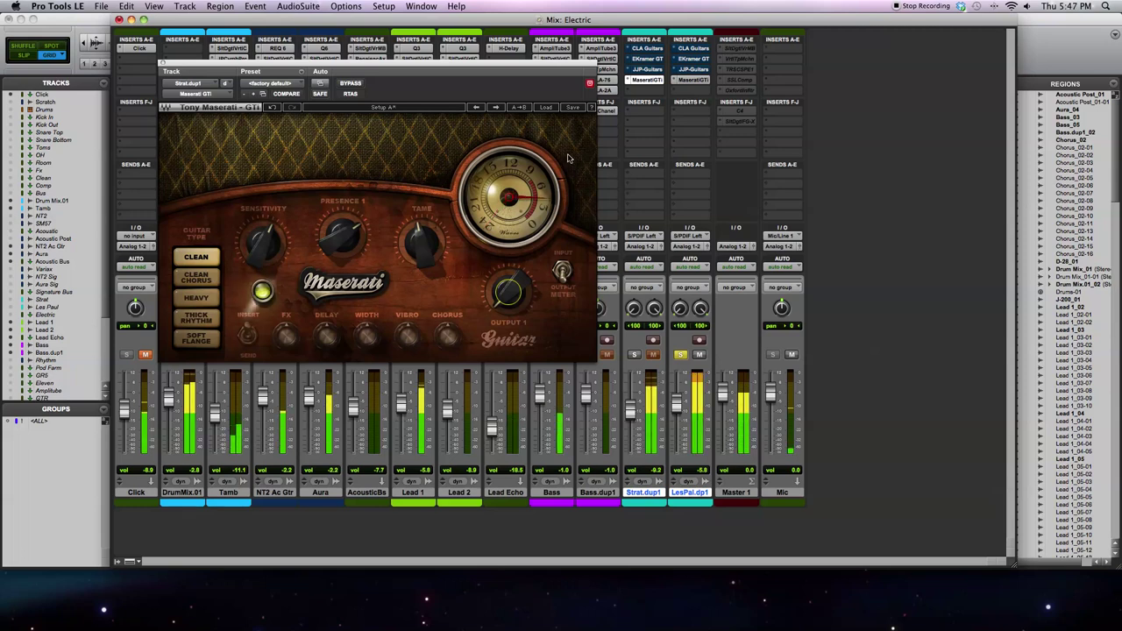
pyautogui.click(697, 80)
pyautogui.moveTo(513, 281); pyautogui.dragTo(513, 331)
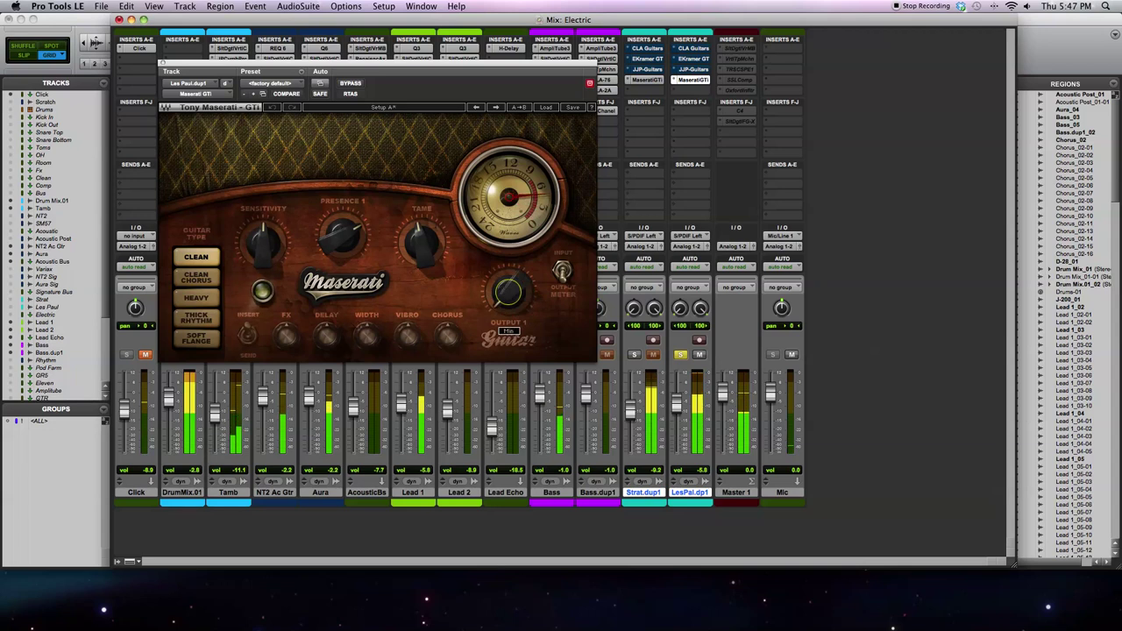
pyautogui.moveTo(259, 248); pyautogui.dragTo(259, 221)
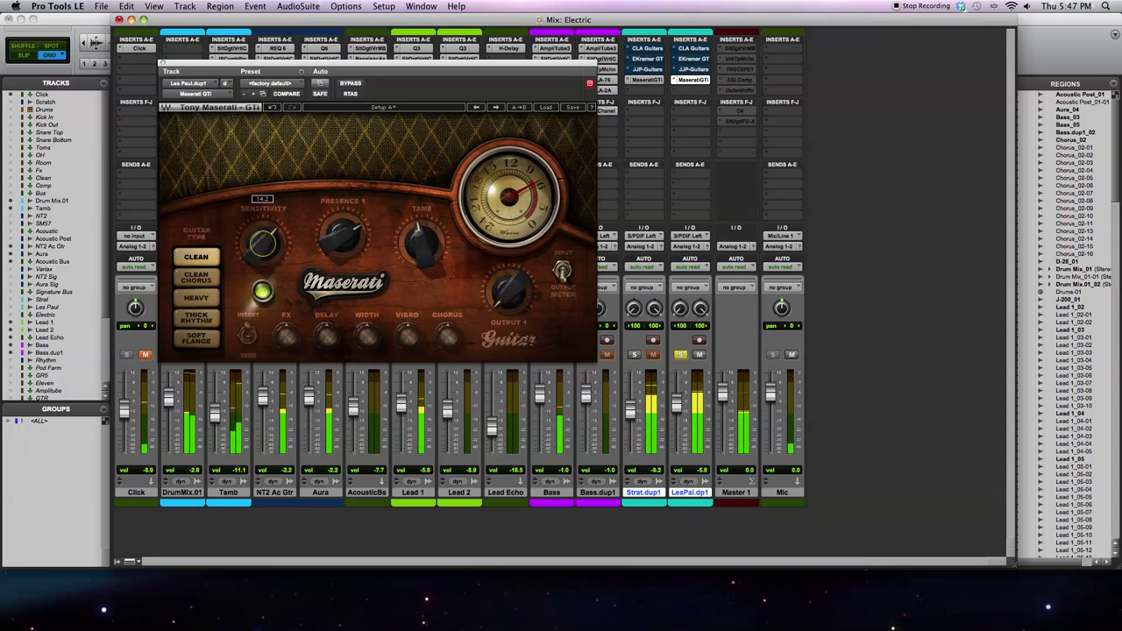
# Step: Switch the Les Paul's Maserati GTi to Heavy, adjust Tame, Presence 1 and Sensitivity, raise Output 1 slightly, and close the plug-in
pyautogui.click(196, 297)
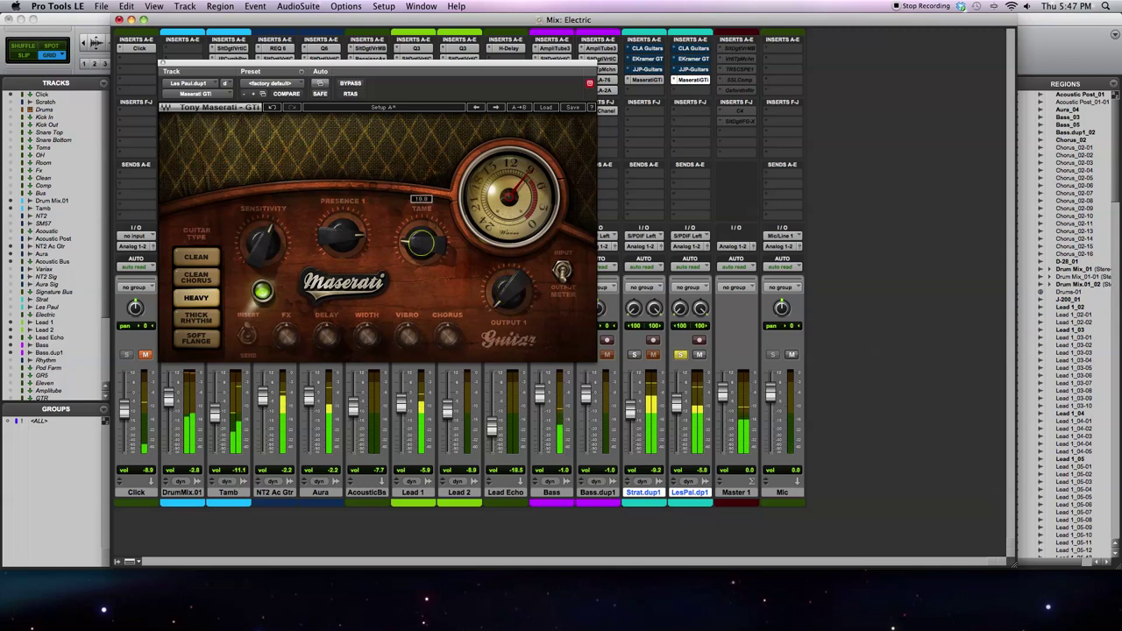
pyautogui.moveTo(420, 243); pyautogui.dragTo(421, 230)
pyautogui.moveTo(343, 236); pyautogui.dragTo(342, 221)
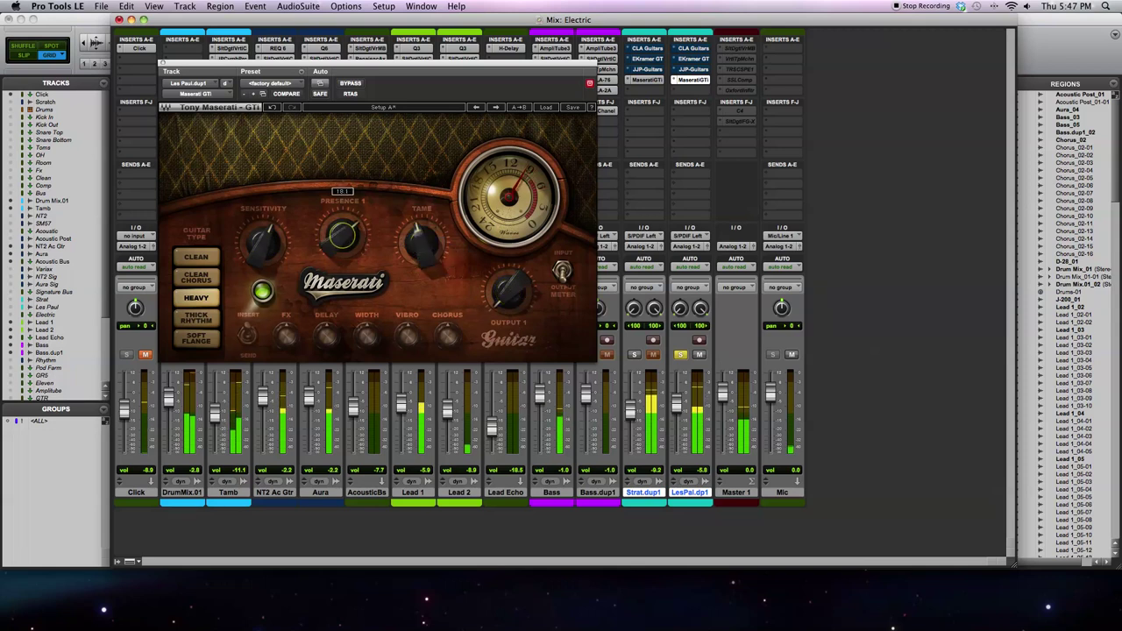
pyautogui.moveTo(262, 243); pyautogui.dragTo(262, 226)
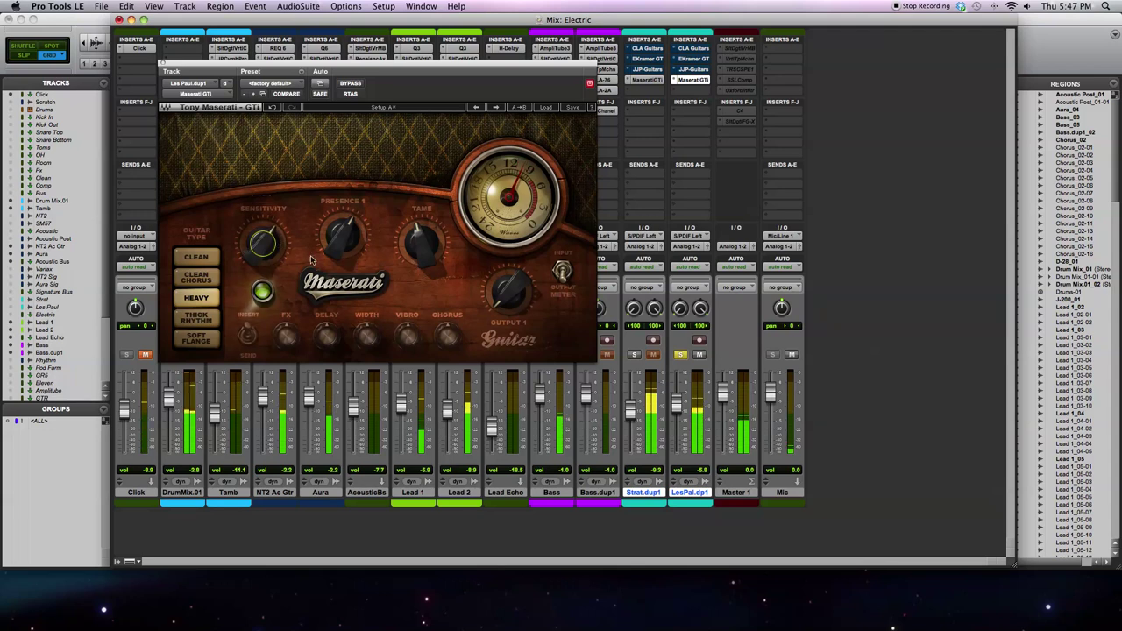
pyautogui.moveTo(431, 236); pyautogui.dragTo(430, 256)
pyautogui.moveTo(509, 291); pyautogui.dragTo(510, 281)
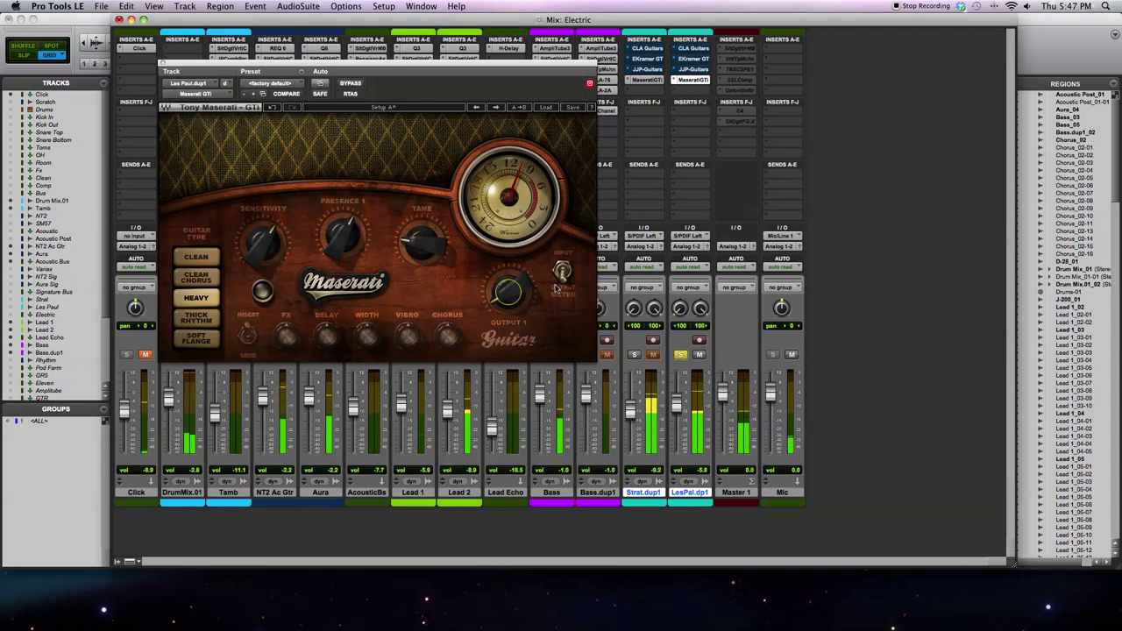
pyautogui.click(162, 64)
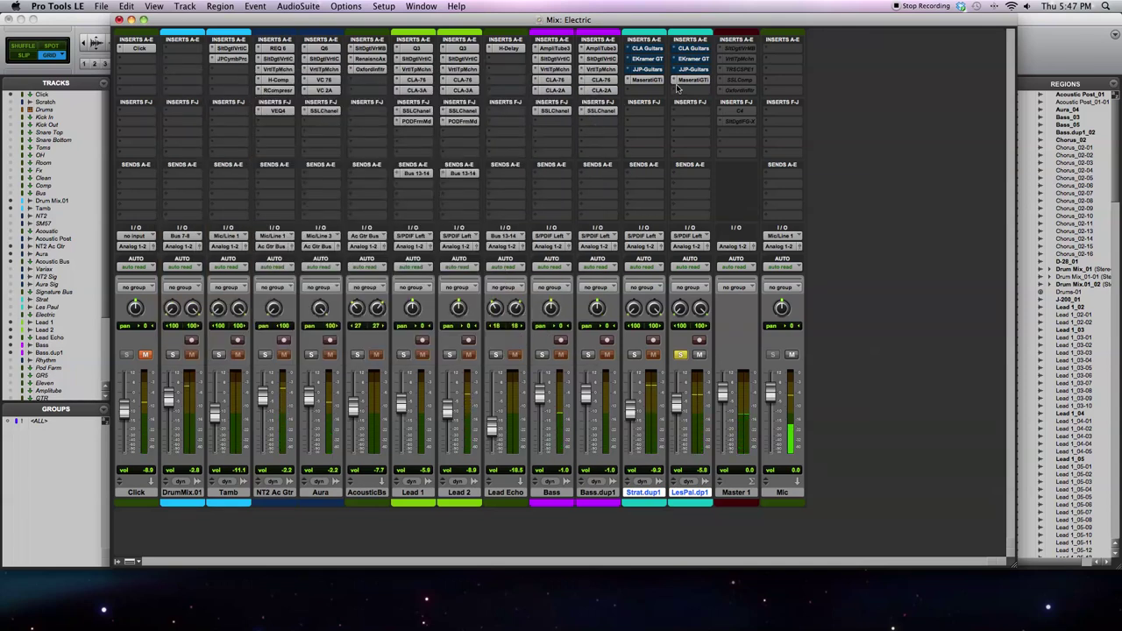
# Step: Solo the Strat together with the Les Paul
pyautogui.click(680, 354)
pyautogui.click(680, 354)
pyautogui.click(632, 354)
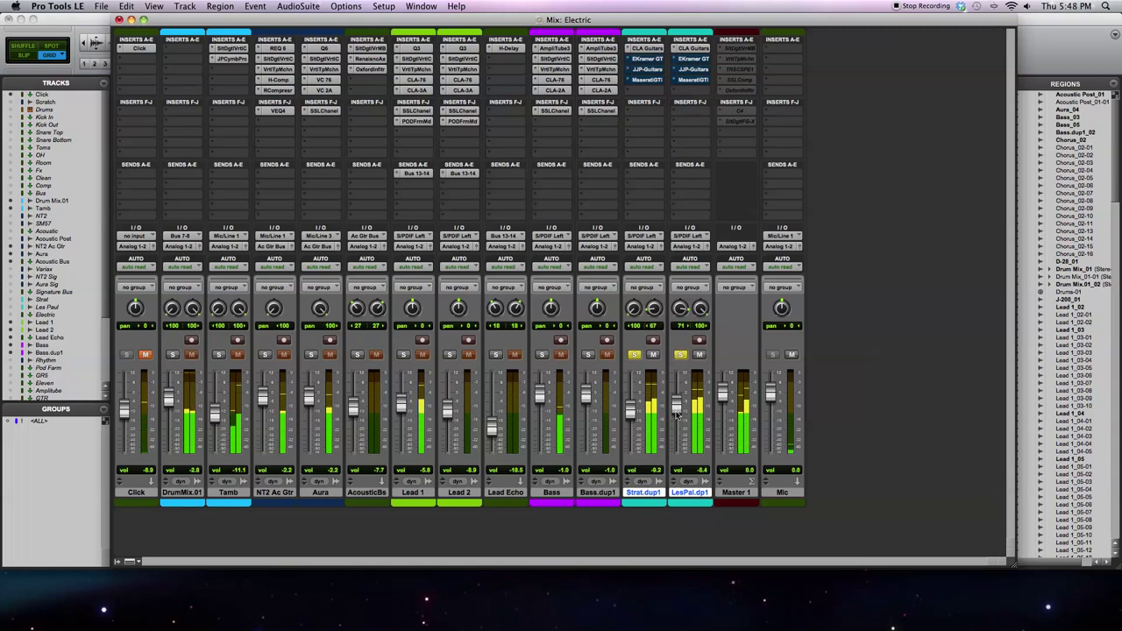
# Step: Bypass CLA Guitars on both the Strat and Les Paul tracks
pyautogui.rightClick(657, 50)
pyautogui.keyDown('alt'); pyautogui.keyDown('shift'); pyautogui.click(652, 49); pyautogui.keyUp('shift'); pyautogui.keyUp('alt')
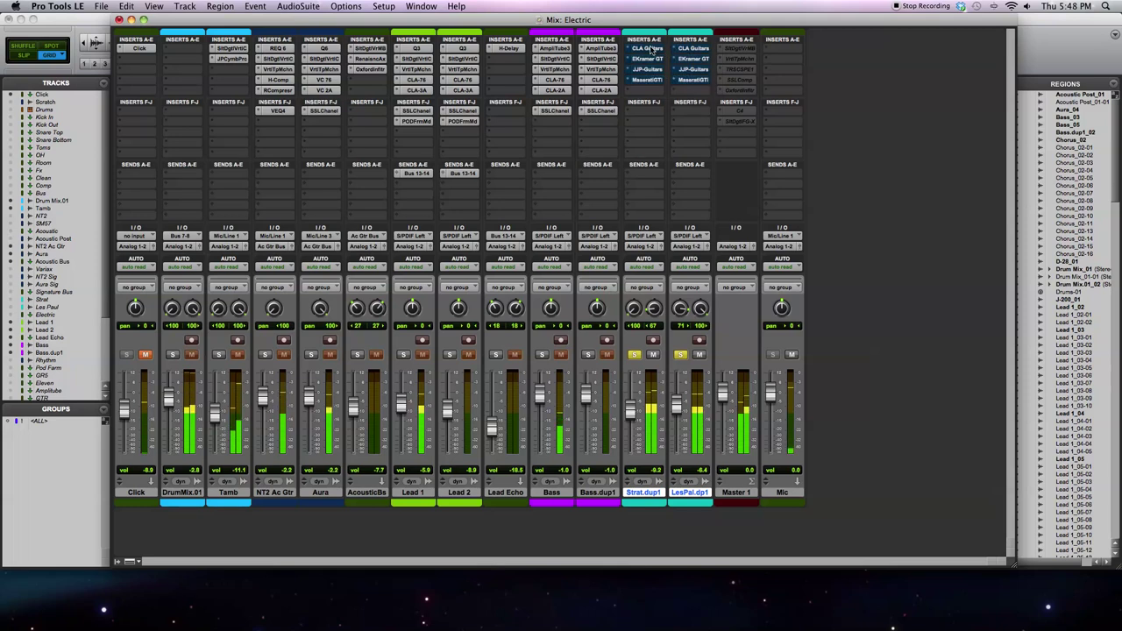
# Step: Audition CLA Guitars on the Strat and Les Paul tracks together by repeatedly toggling its bypass, ending with it active on both
pyautogui.rightClick(650, 50)
pyautogui.keyDown('alt'); pyautogui.keyDown('shift'); pyautogui.click(650, 50); pyautogui.keyUp('shift'); pyautogui.keyUp('alt')
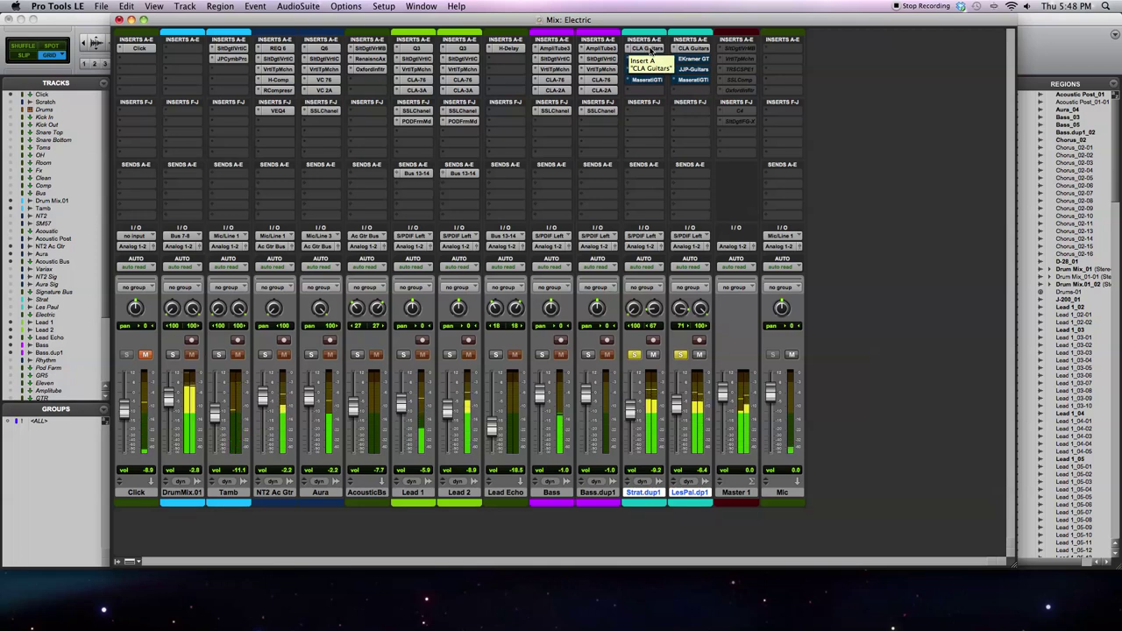
pyautogui.rightClick(647, 50)
pyautogui.click(649, 51)
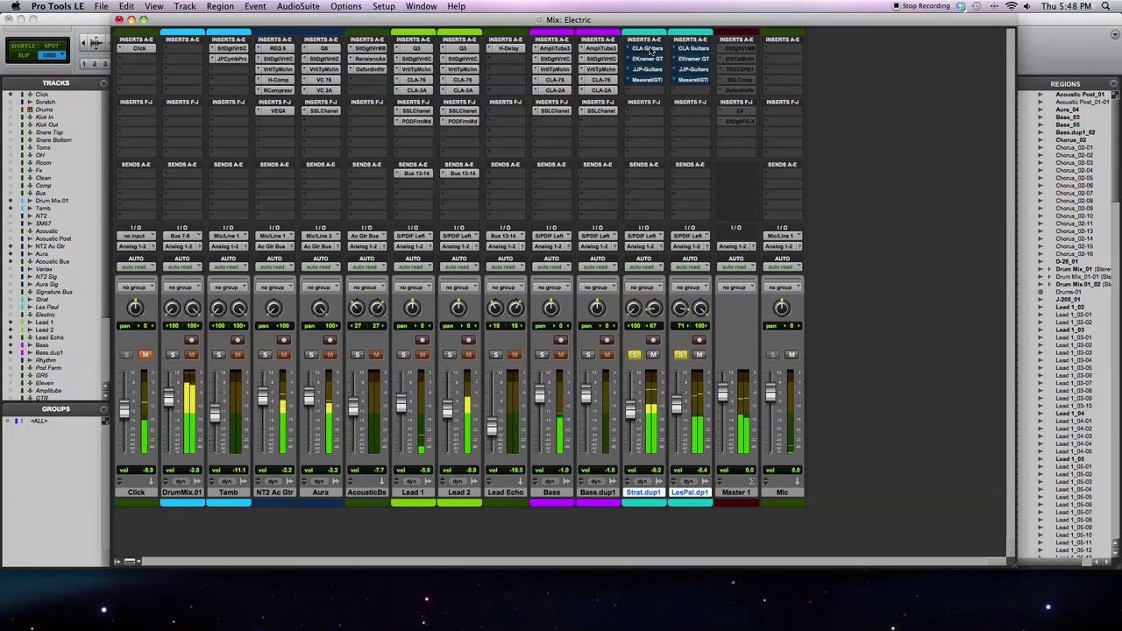
pyautogui.rightClick(649, 50)
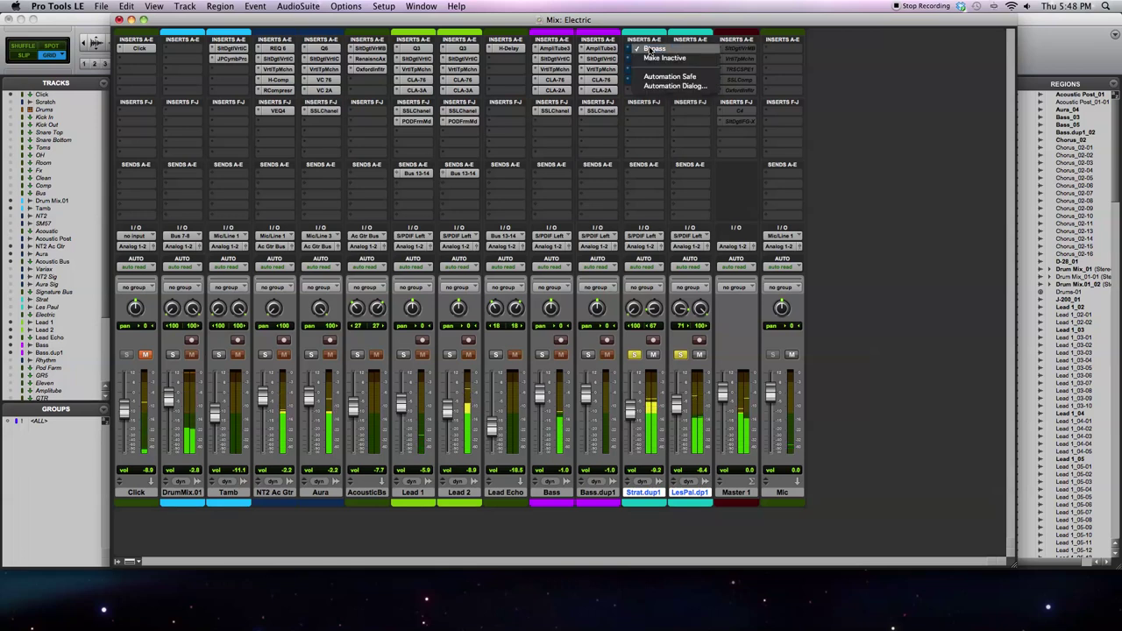
pyautogui.click(649, 50)
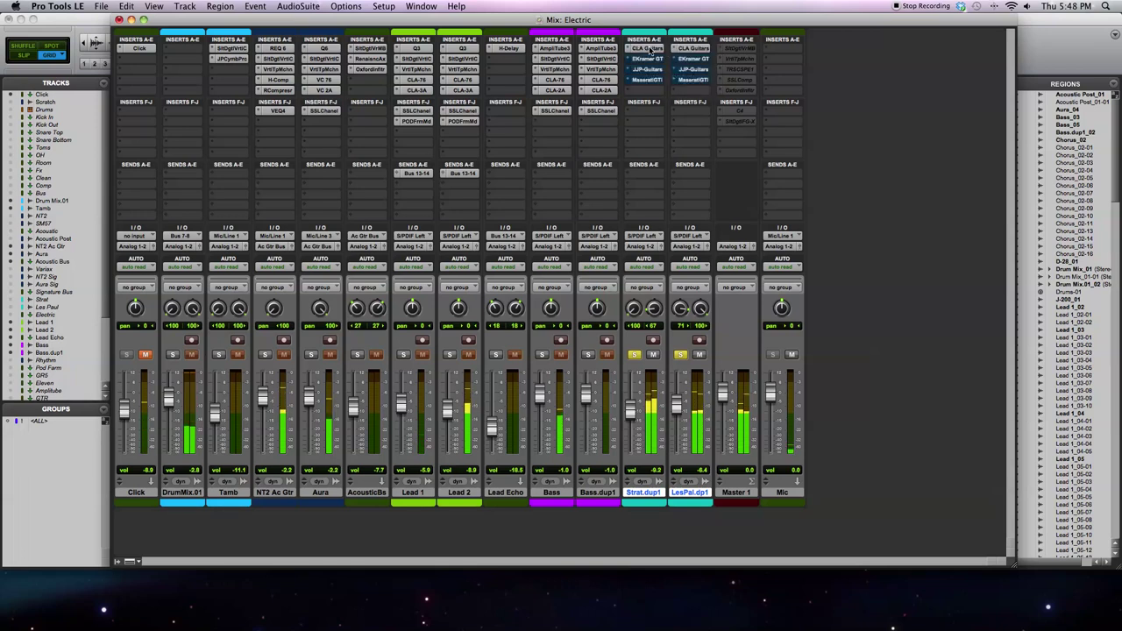
pyautogui.rightClick(649, 50)
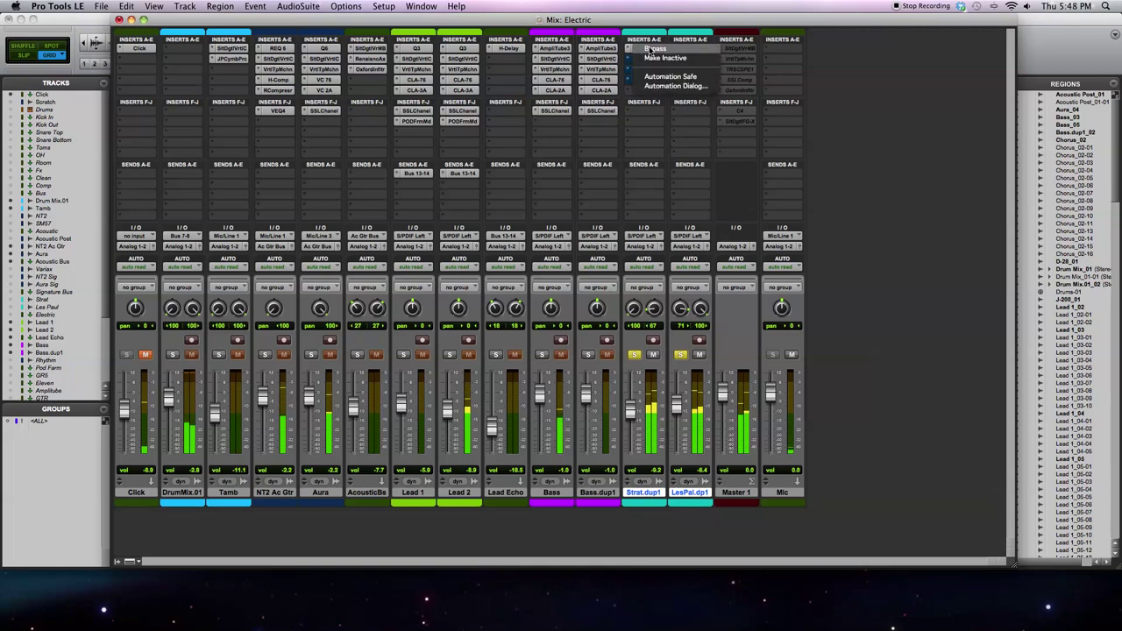
pyautogui.click(649, 51)
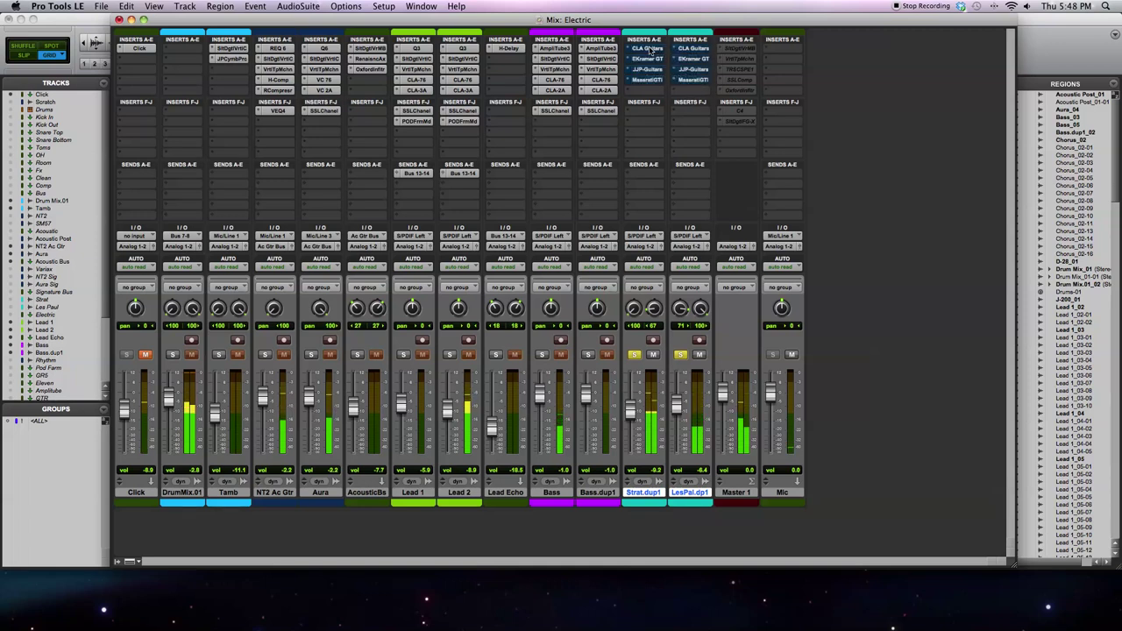
pyautogui.rightClick(649, 50)
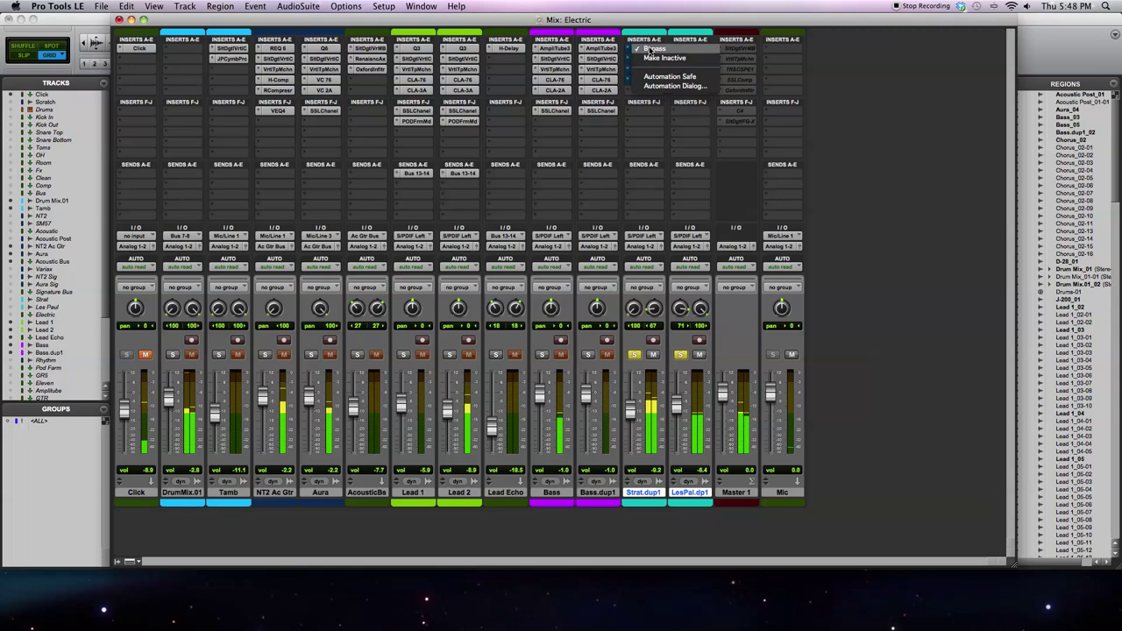
pyautogui.click(649, 48)
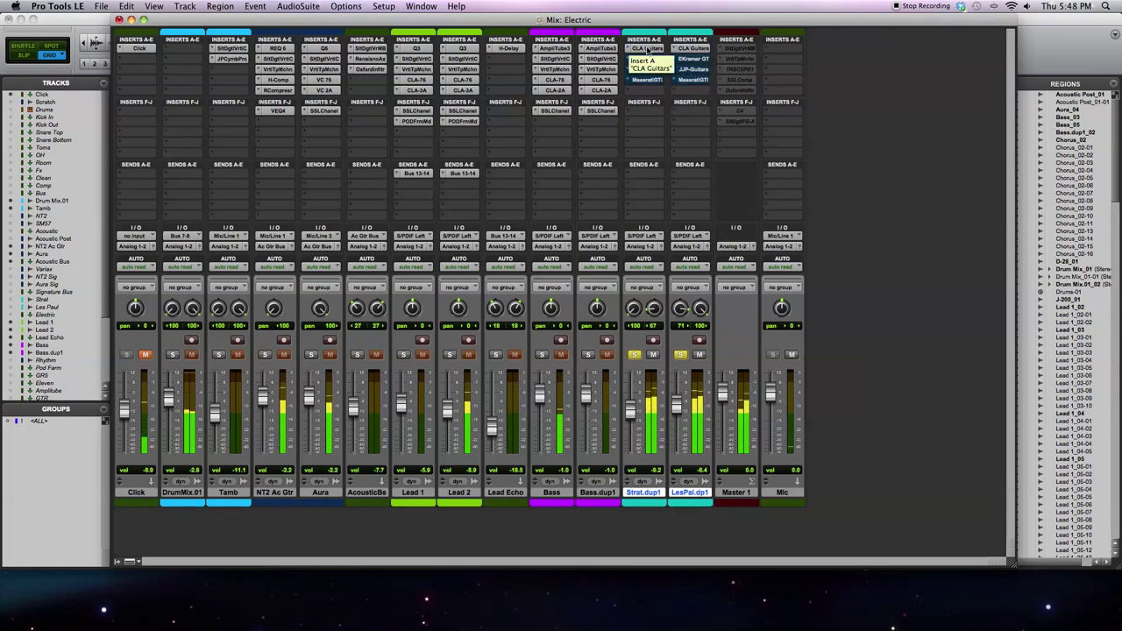
pyautogui.rightClick(647, 50)
pyautogui.click(650, 49)
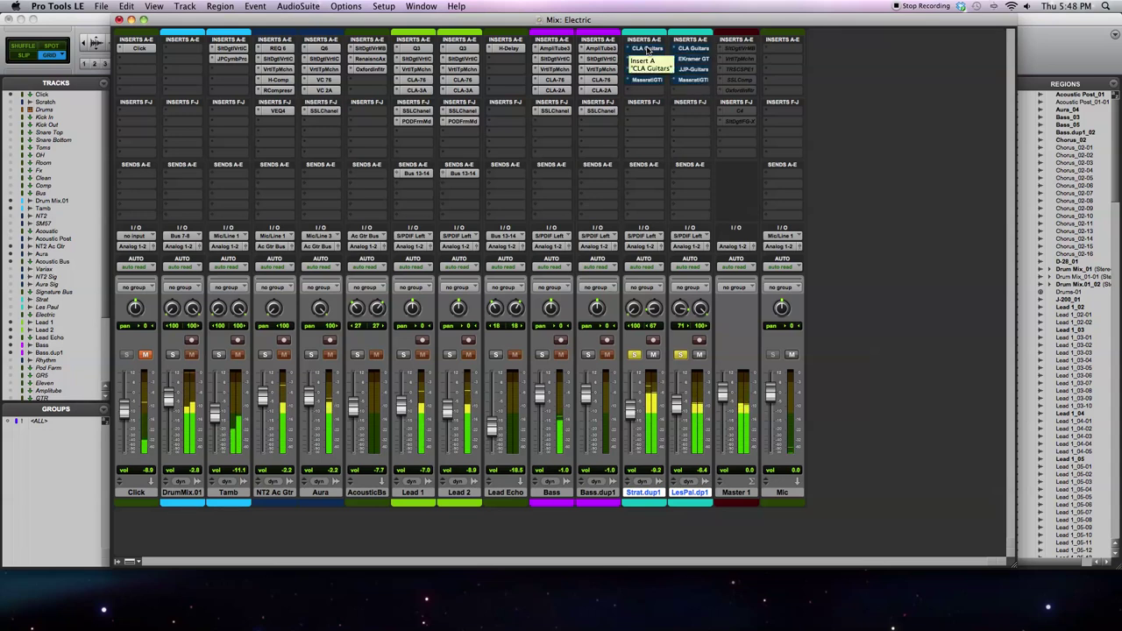
pyautogui.rightClick(647, 50)
pyautogui.click(649, 49)
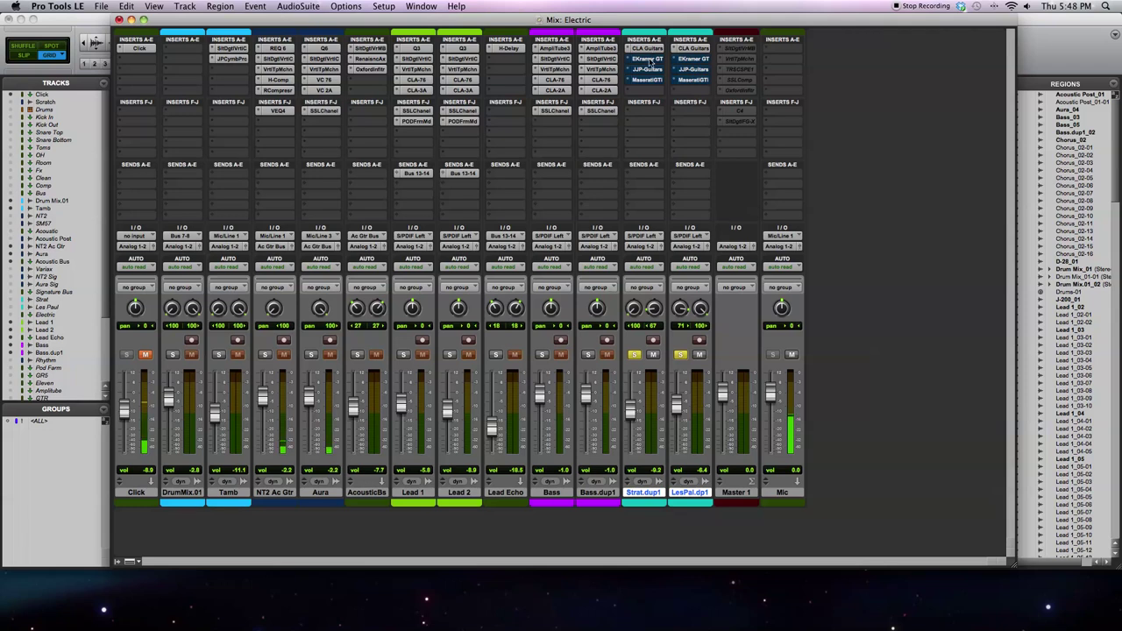
# Step: Bypass CLA Guitars on both guitar tracks and audition EKramer GT in its place, toggling its bypass and ending with it bypassed
pyautogui.rightClick(650, 51)
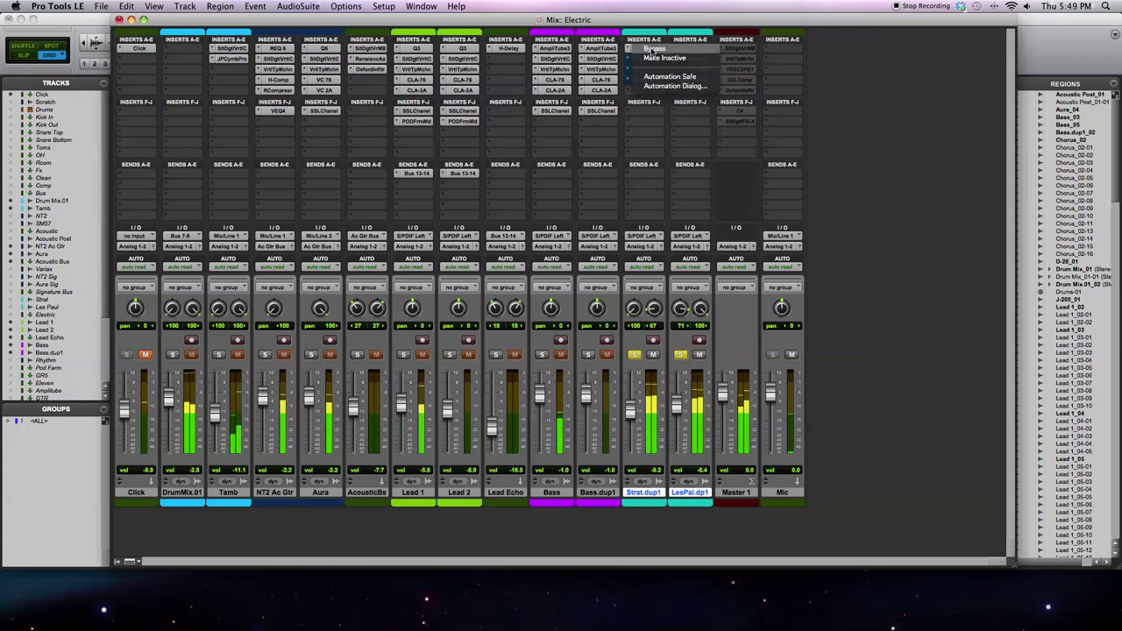
pyautogui.click(650, 51)
pyautogui.rightClick(650, 61)
pyautogui.click(650, 62)
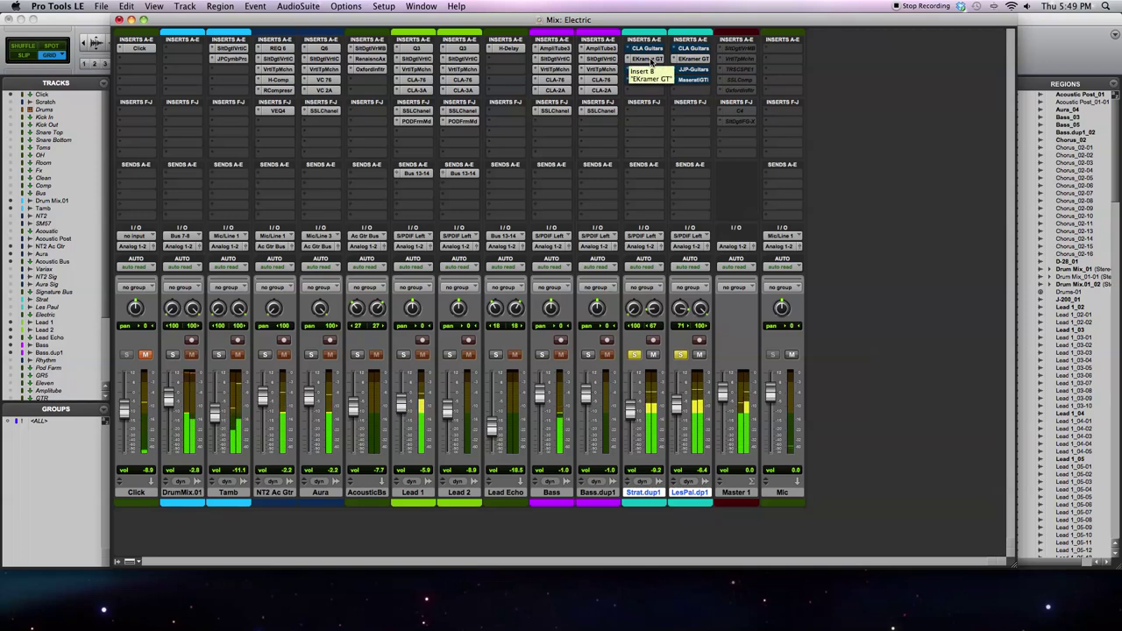
pyautogui.rightClick(651, 62)
pyautogui.click(651, 59)
pyautogui.rightClick(651, 62)
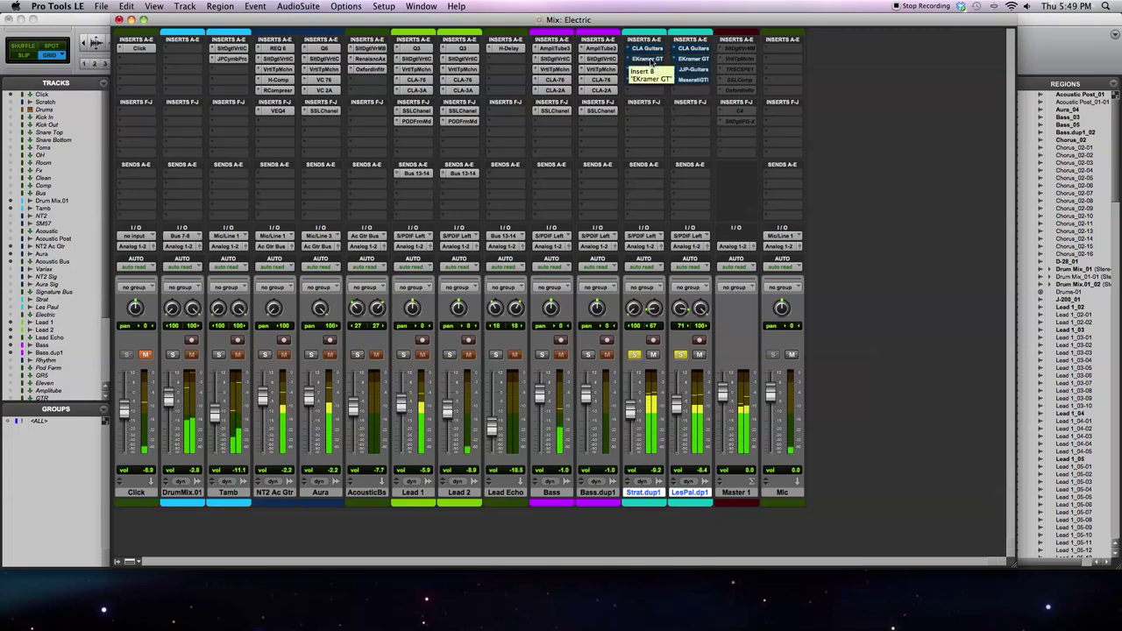
pyautogui.click(650, 60)
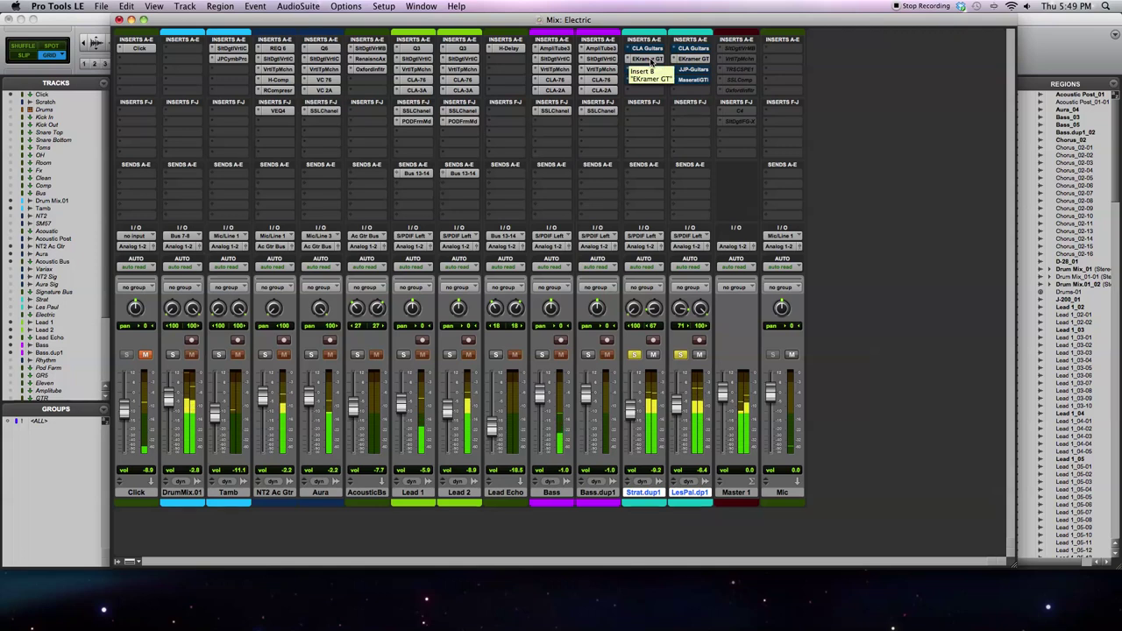
pyautogui.rightClick(649, 59)
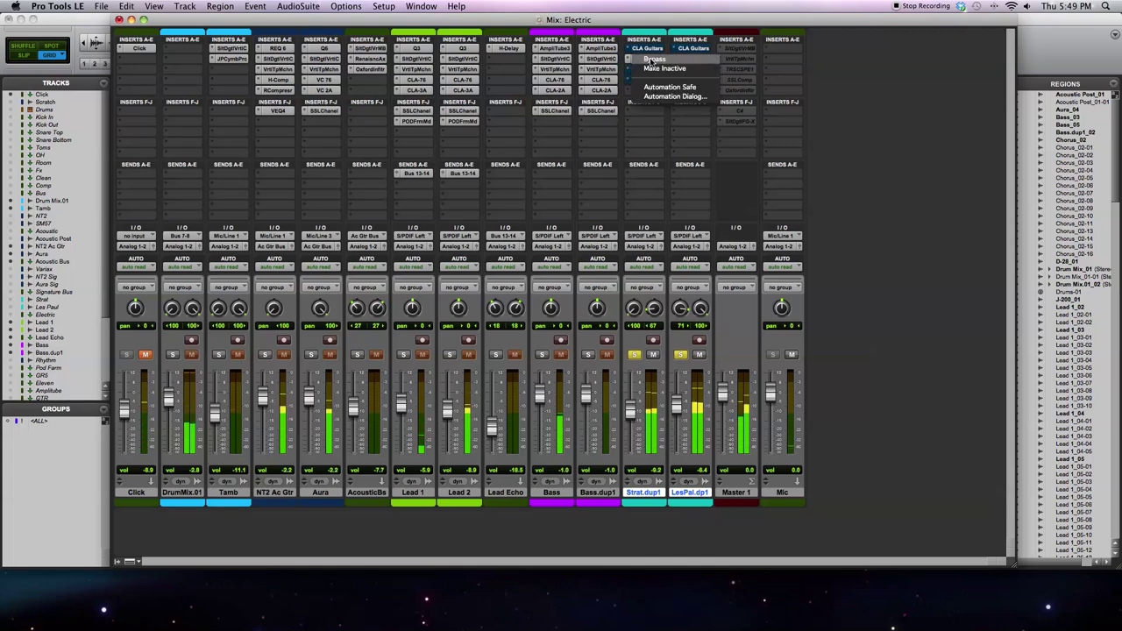
pyautogui.click(652, 60)
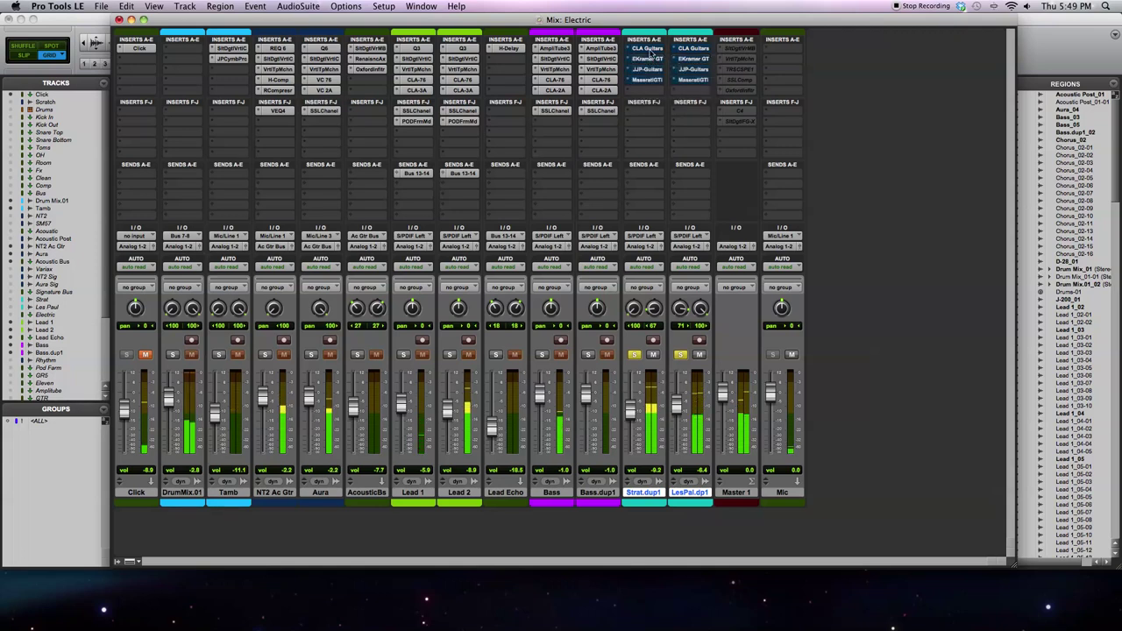
# Step: Compare the two plug-ins on both guitar tracks by enabling CLA Guitars, bypassing it again and enabling EKramer GT
pyautogui.rightClick(650, 47)
pyautogui.click(652, 49)
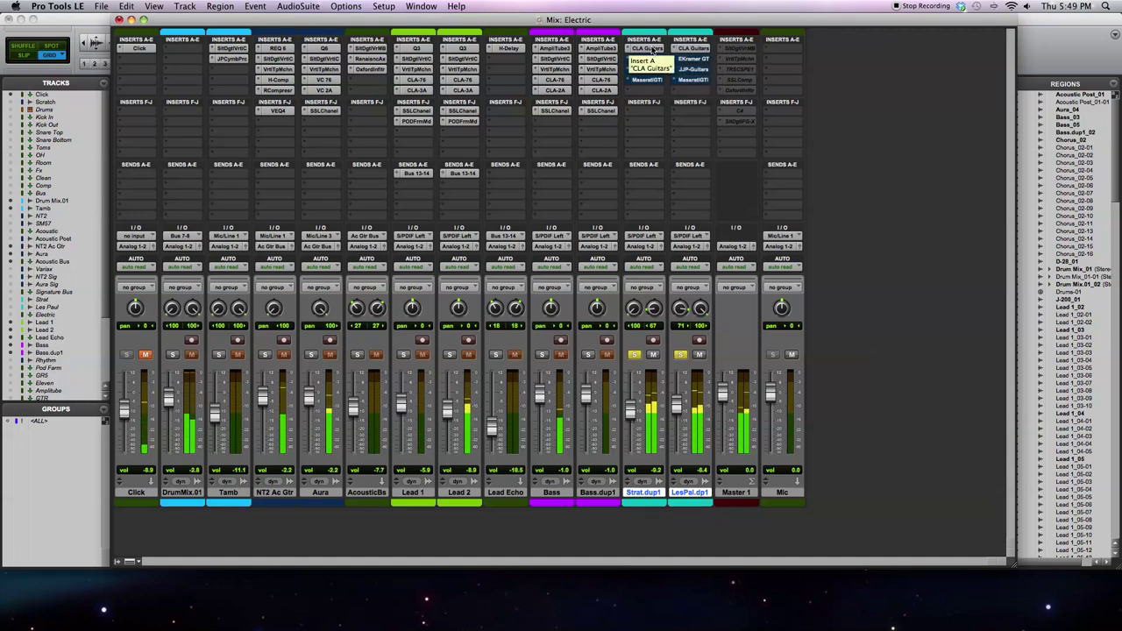
pyautogui.rightClick(652, 50)
pyautogui.click(652, 50)
pyautogui.rightClick(647, 60)
pyautogui.click(646, 60)
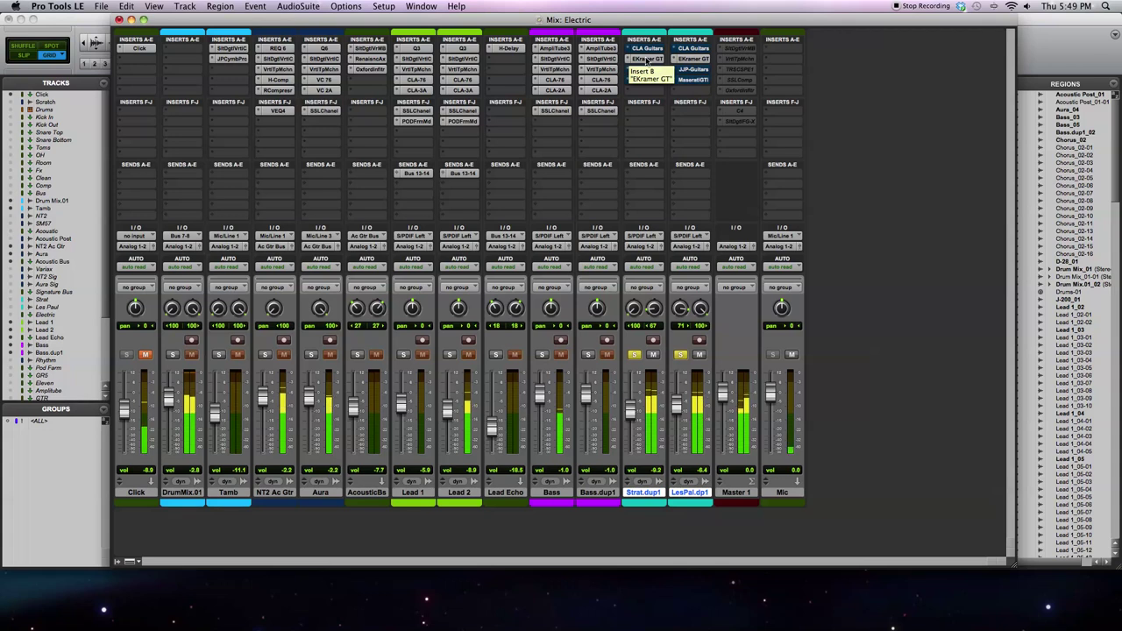
# Step: Toggle EKramer GT off and on again on the Strat and Les Paul tracks, and leave it bypassed
pyautogui.rightClick(647, 59)
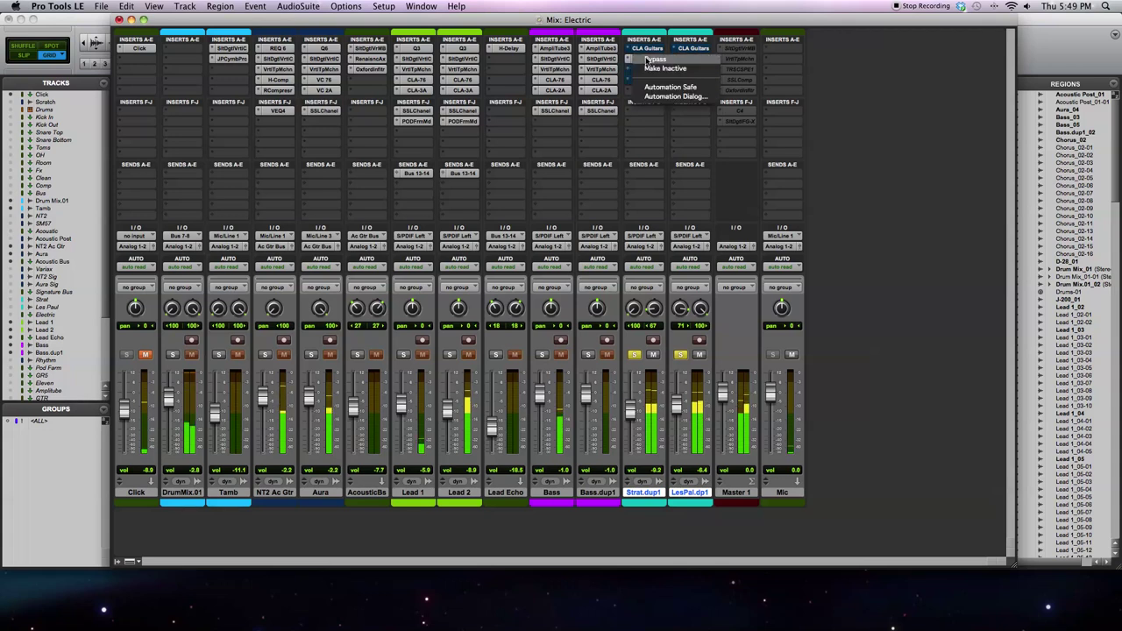
pyautogui.click(647, 60)
pyautogui.rightClick(647, 60)
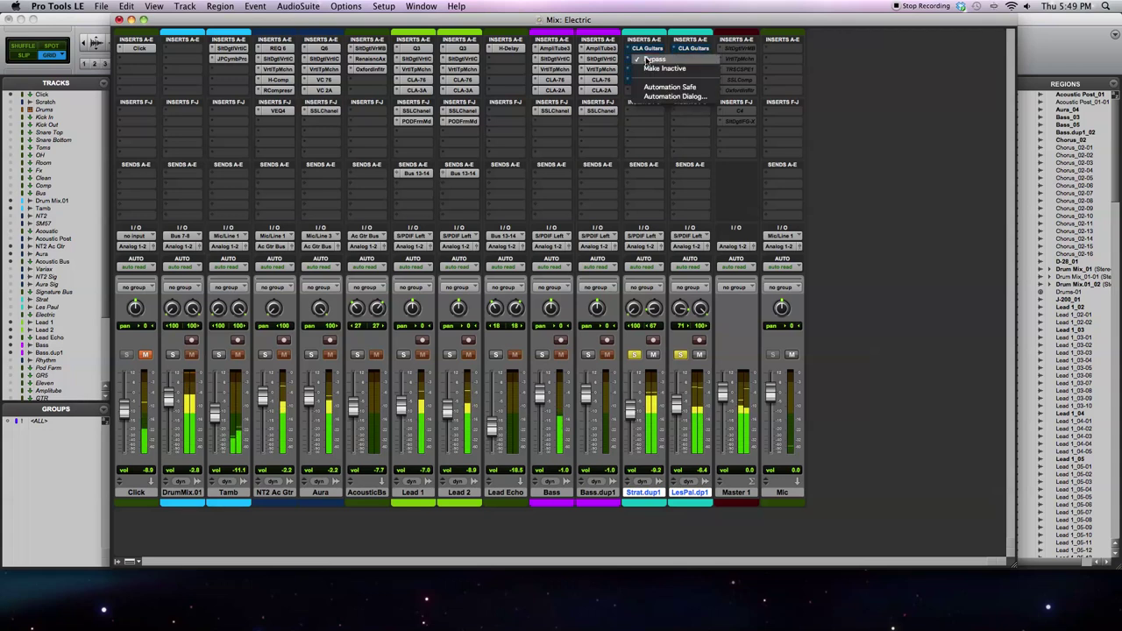
pyautogui.click(648, 60)
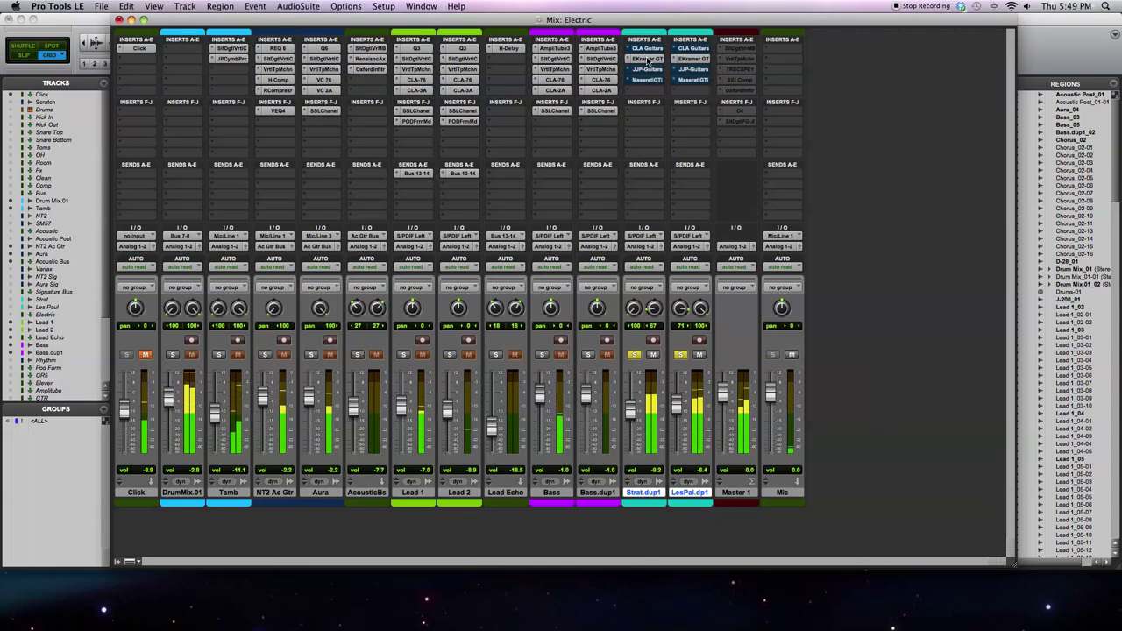
pyautogui.rightClick(647, 59)
pyautogui.click(649, 69)
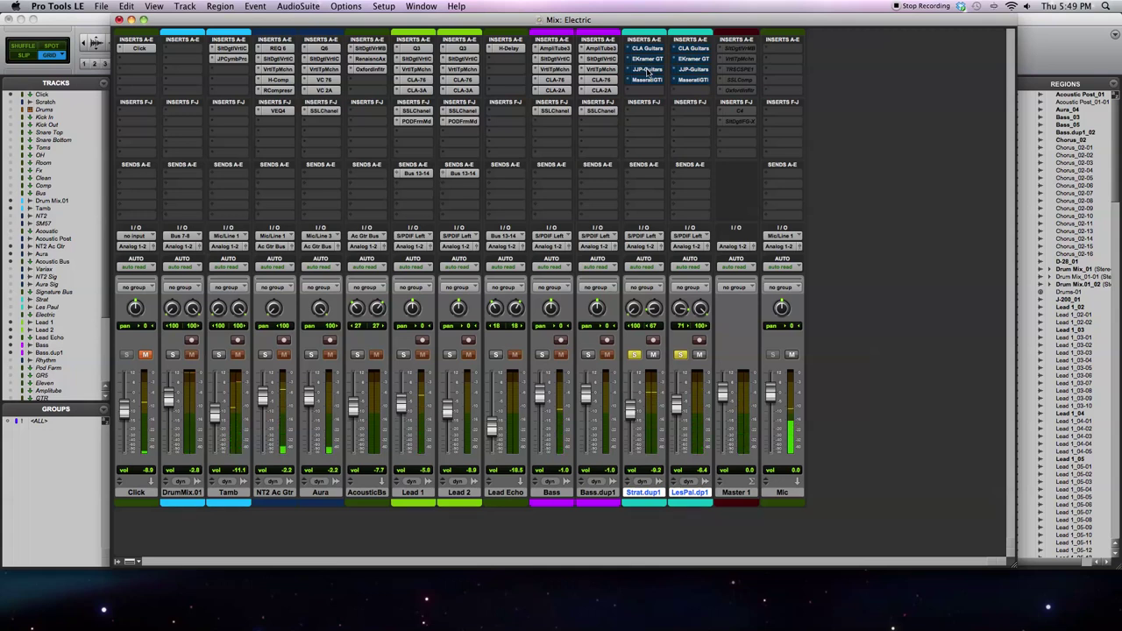
# Step: Audition JJP-Guitars on the Strat and Les Paul tracks against the dry signal by toggling its bypass, ending with it bypassed
pyautogui.rightClick(649, 72)
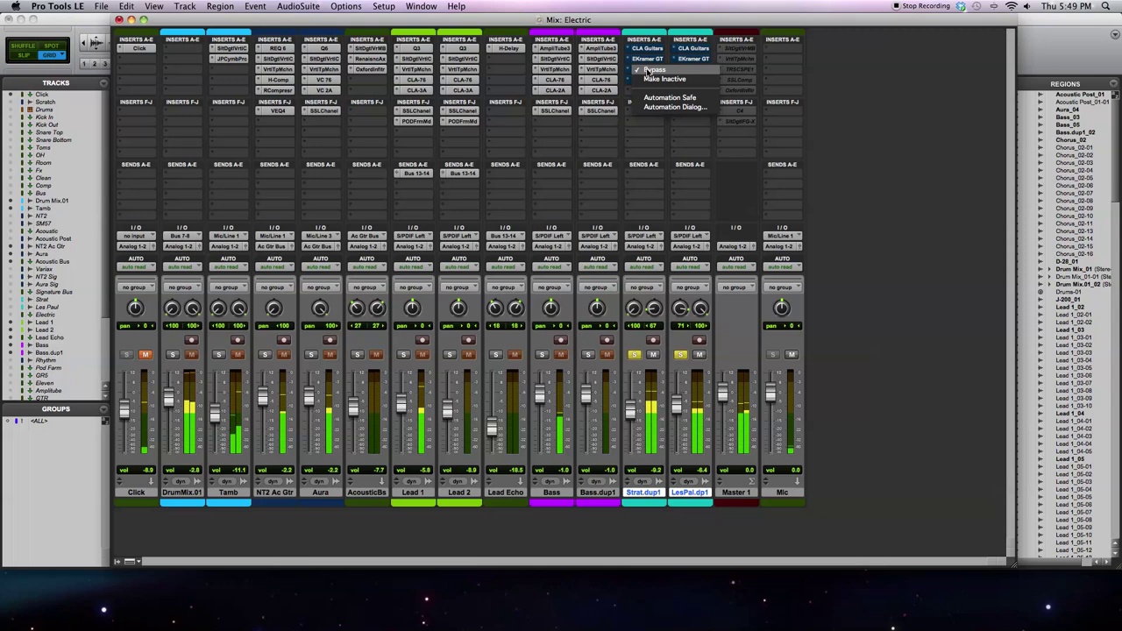
pyautogui.click(647, 69)
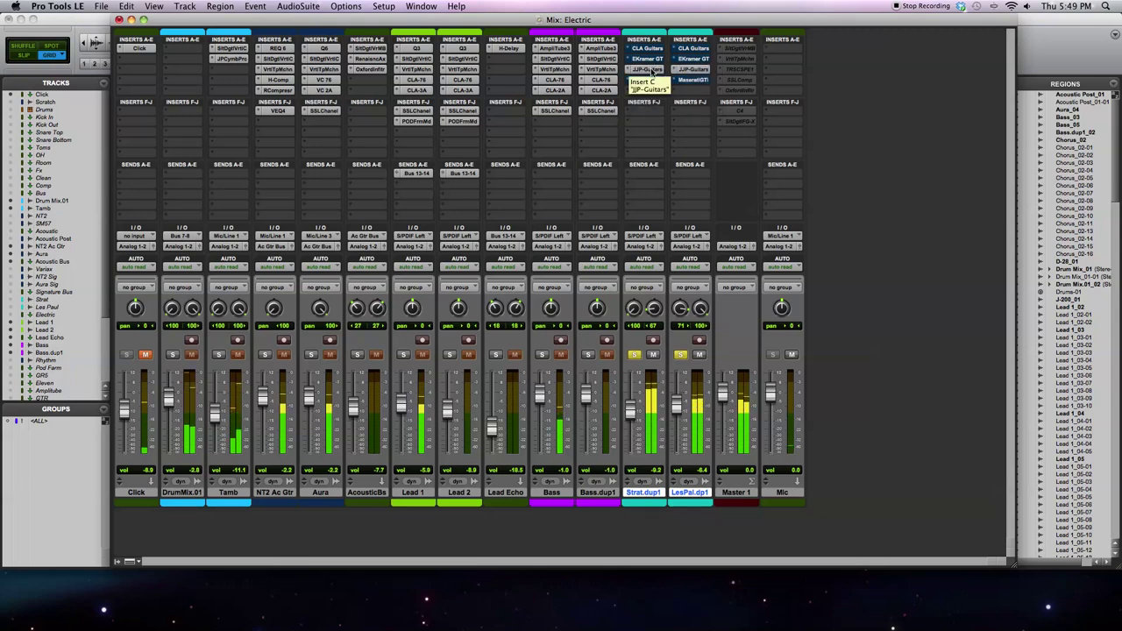
pyautogui.rightClick(650, 70)
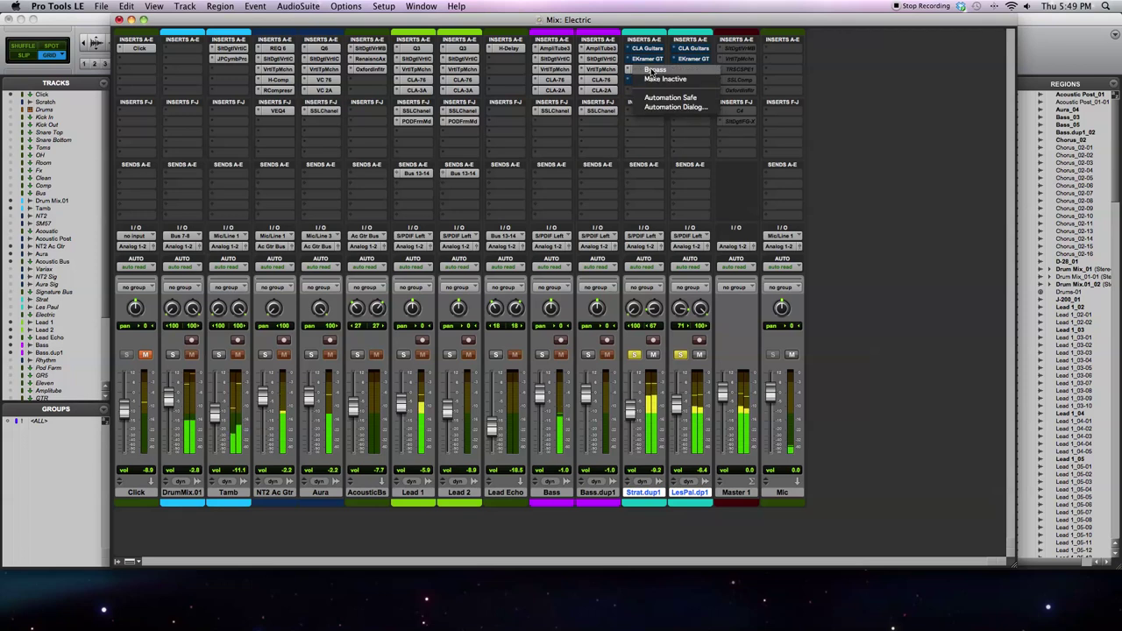
pyautogui.click(653, 70)
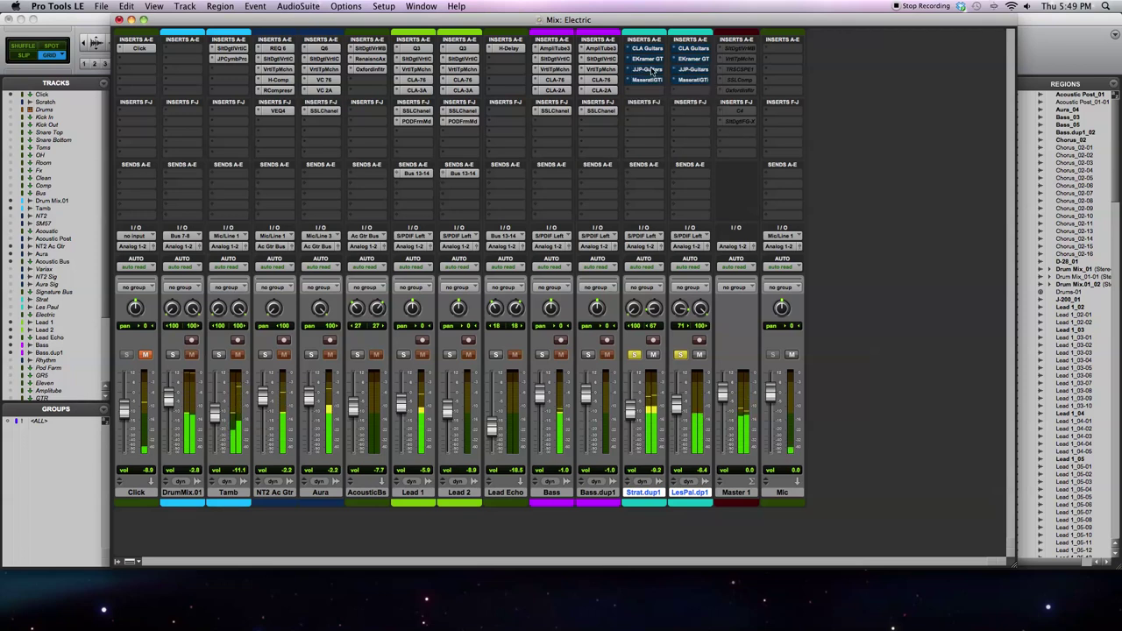
pyautogui.rightClick(653, 71)
pyautogui.click(654, 74)
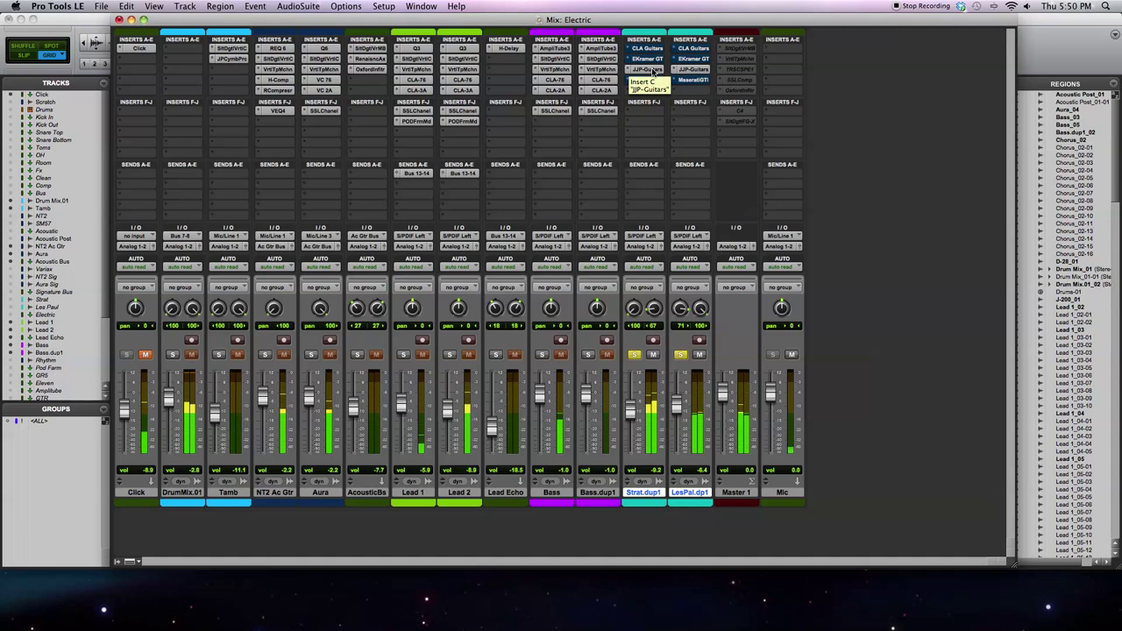
pyautogui.rightClick(653, 70)
pyautogui.click(652, 70)
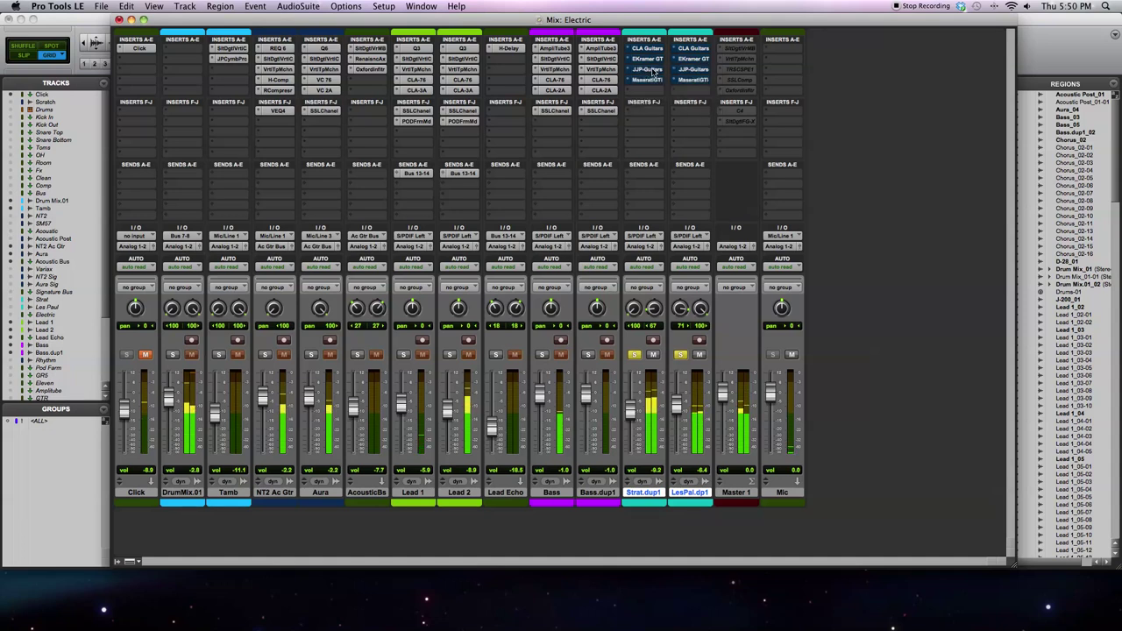
pyautogui.rightClick(652, 70)
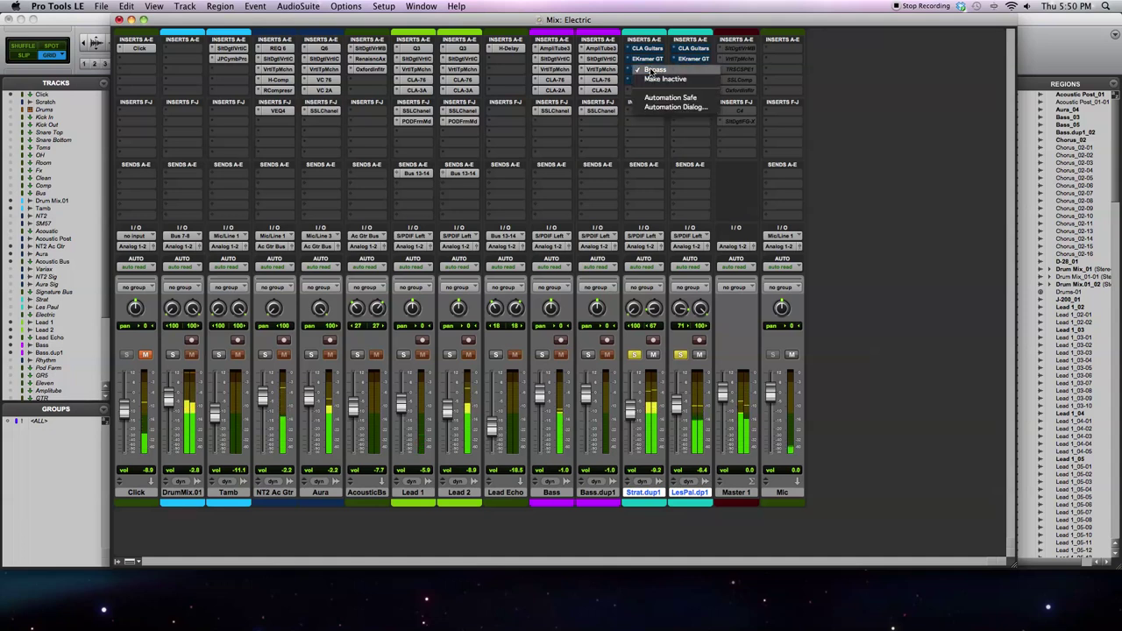
pyautogui.click(650, 70)
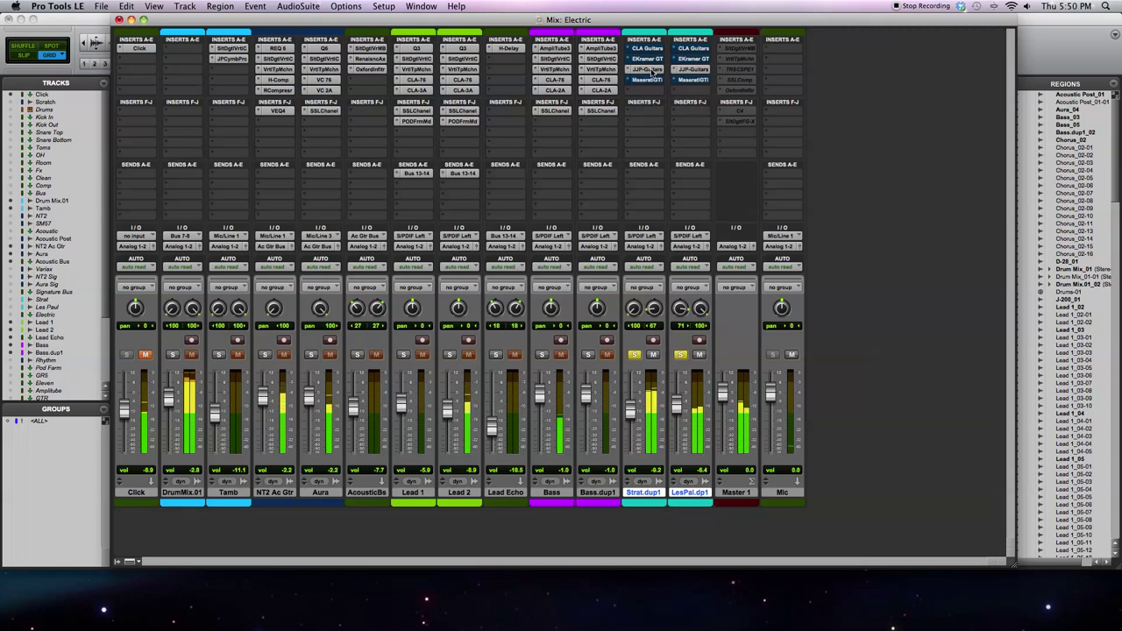
pyautogui.rightClick(652, 70)
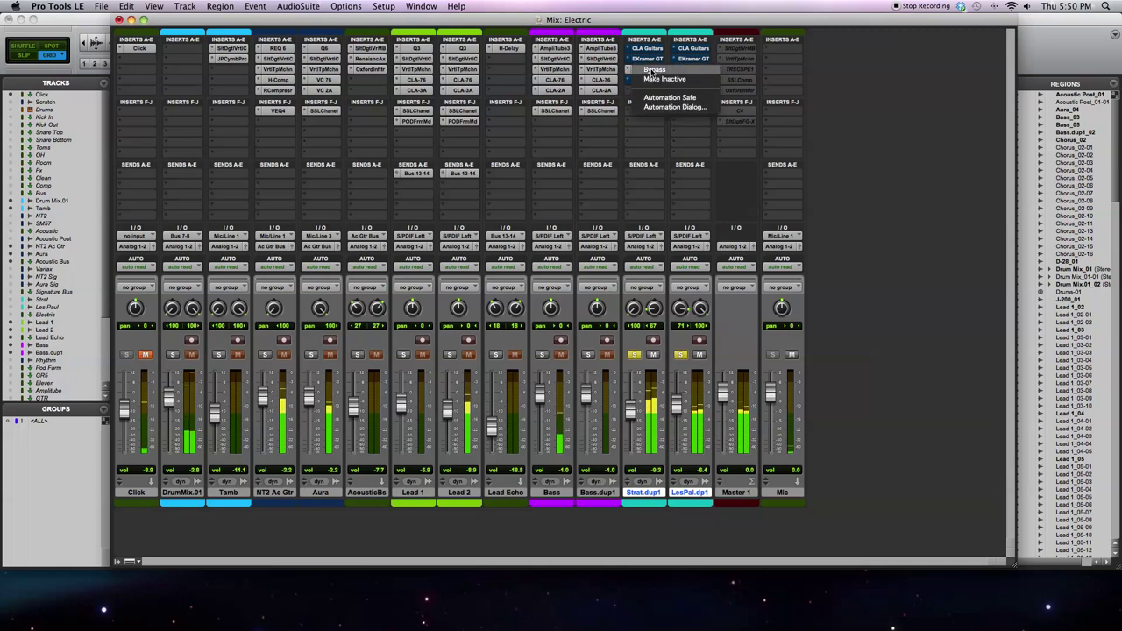
pyautogui.click(653, 70)
# Step: Enable EKramer GT briefly on both guitar tracks, bypass it, and take CLA Guitars out of bypass instead
pyautogui.rightClick(653, 59)
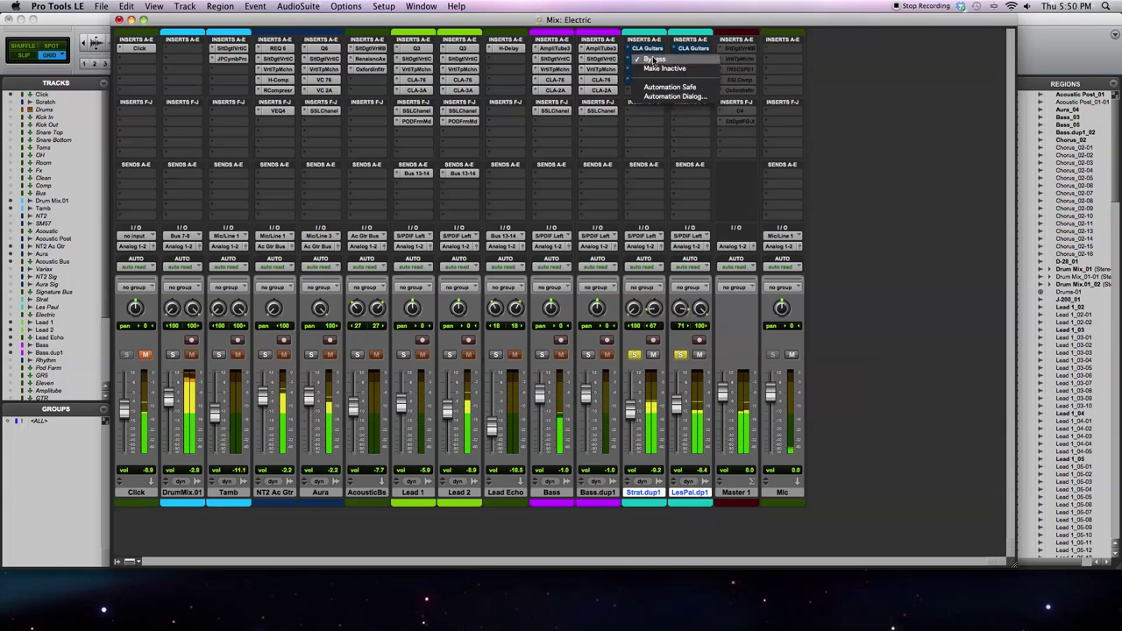
pyautogui.click(653, 59)
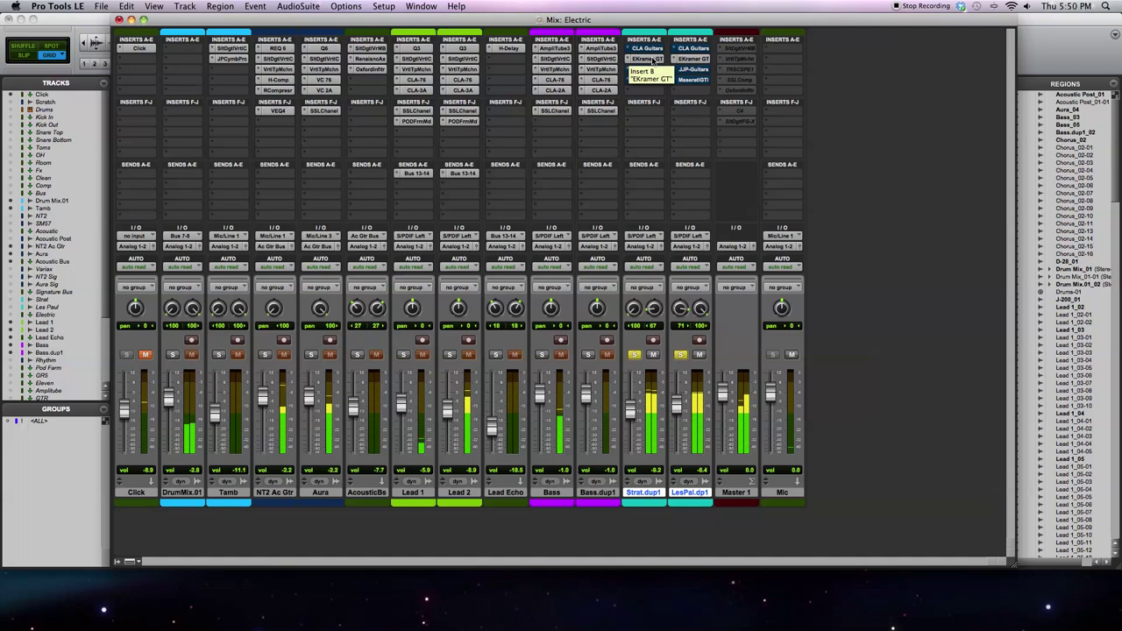
pyautogui.rightClick(652, 60)
pyautogui.click(652, 60)
pyautogui.rightClick(646, 49)
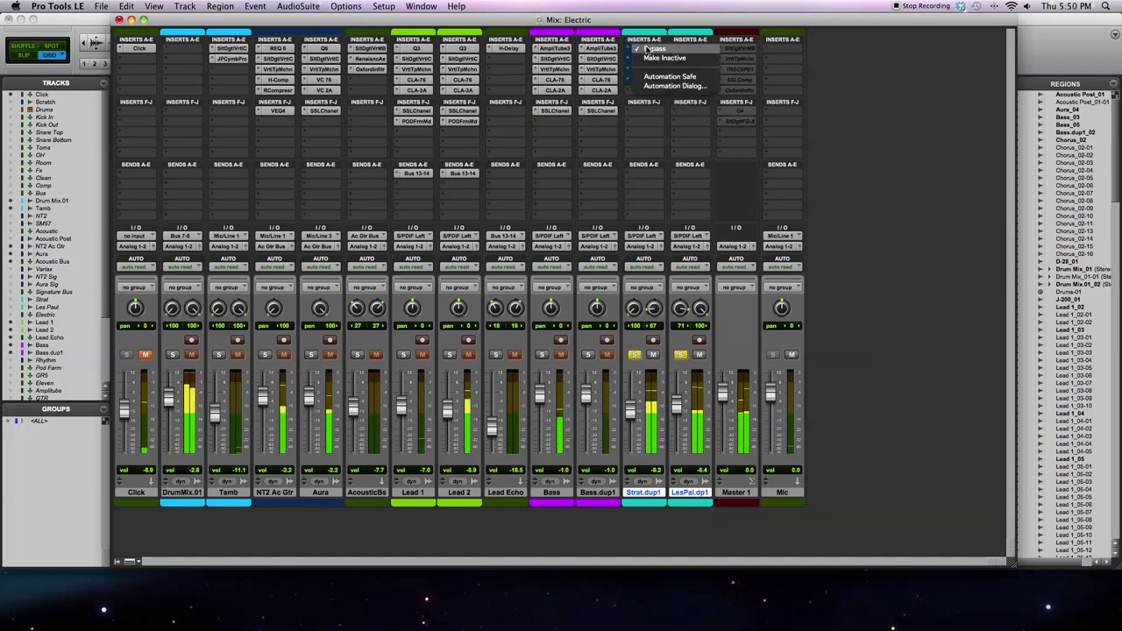
pyautogui.click(646, 49)
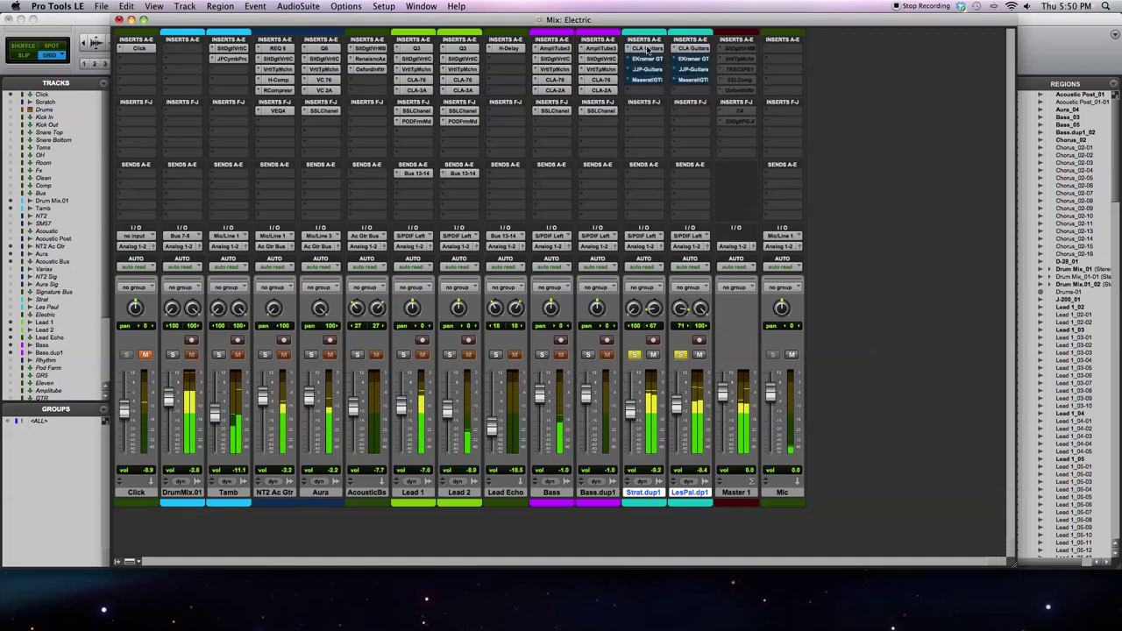
# Step: Bypass CLA Guitars on the Strat and Les Paul tracks and audition JJP-Guitars in its place, leaving JJP-Guitars bypassed
pyautogui.rightClick(647, 50)
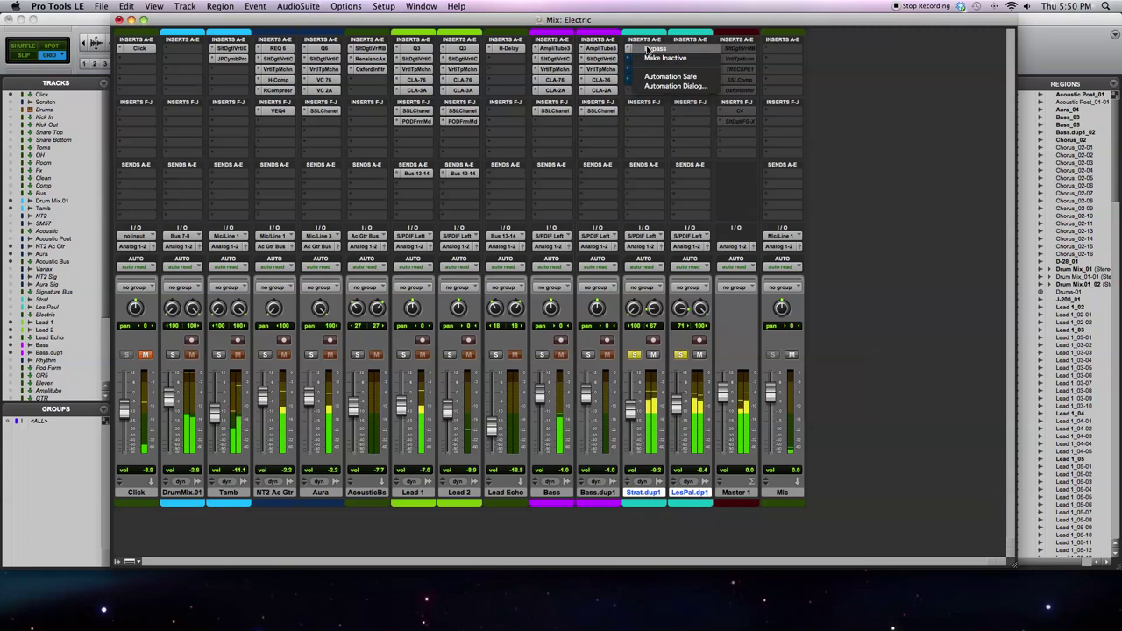
pyautogui.click(647, 50)
pyautogui.rightClick(646, 70)
pyautogui.click(645, 72)
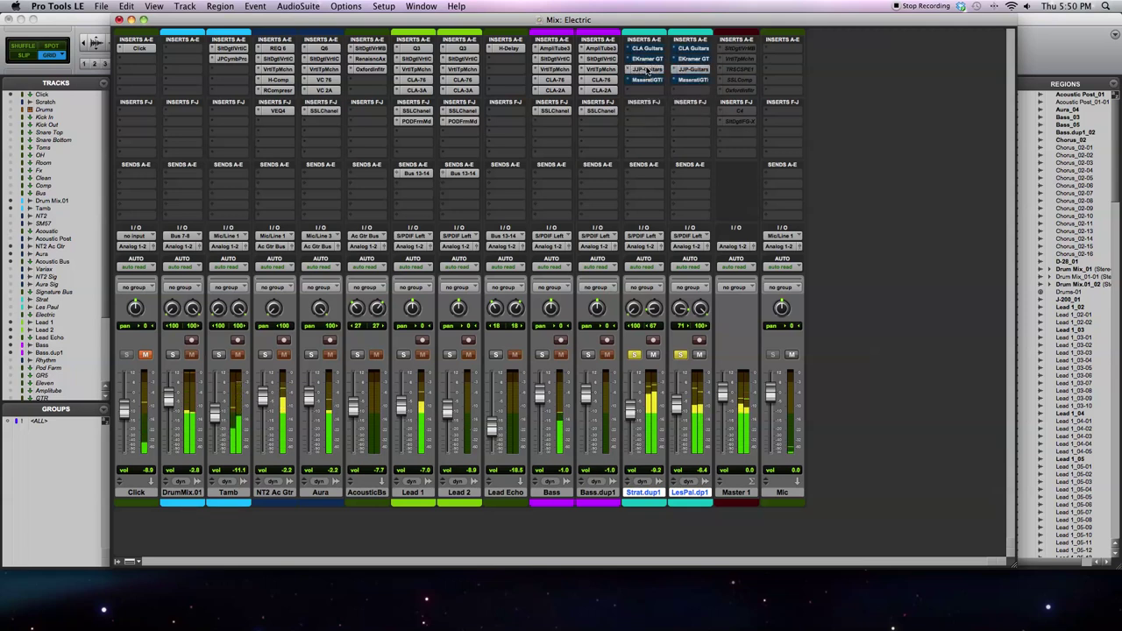
pyautogui.rightClick(647, 79)
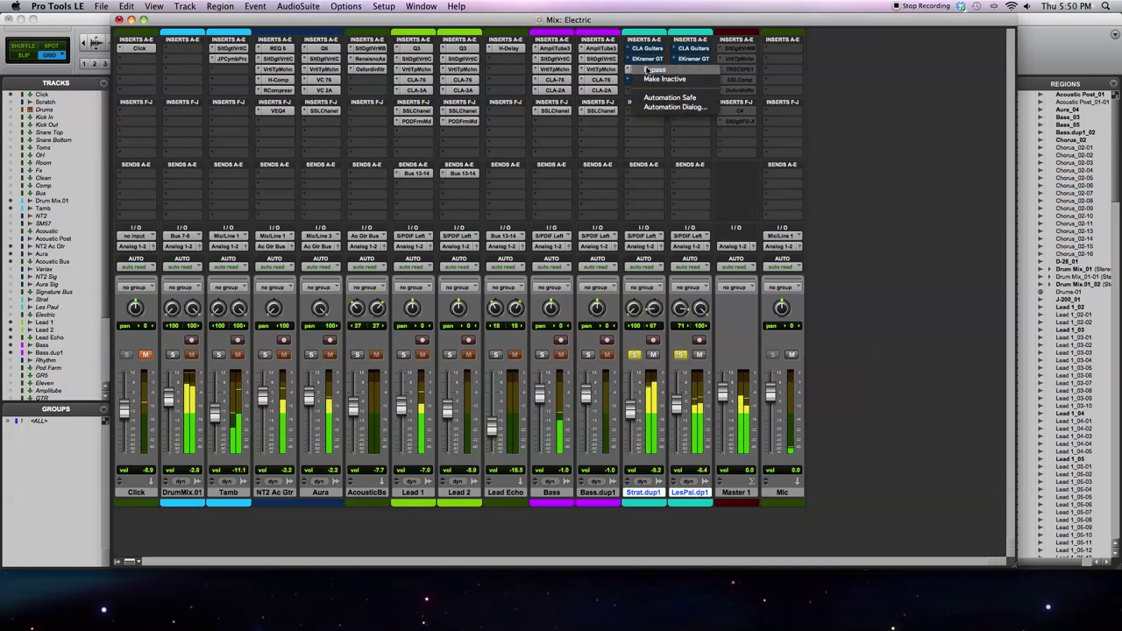
pyautogui.click(646, 80)
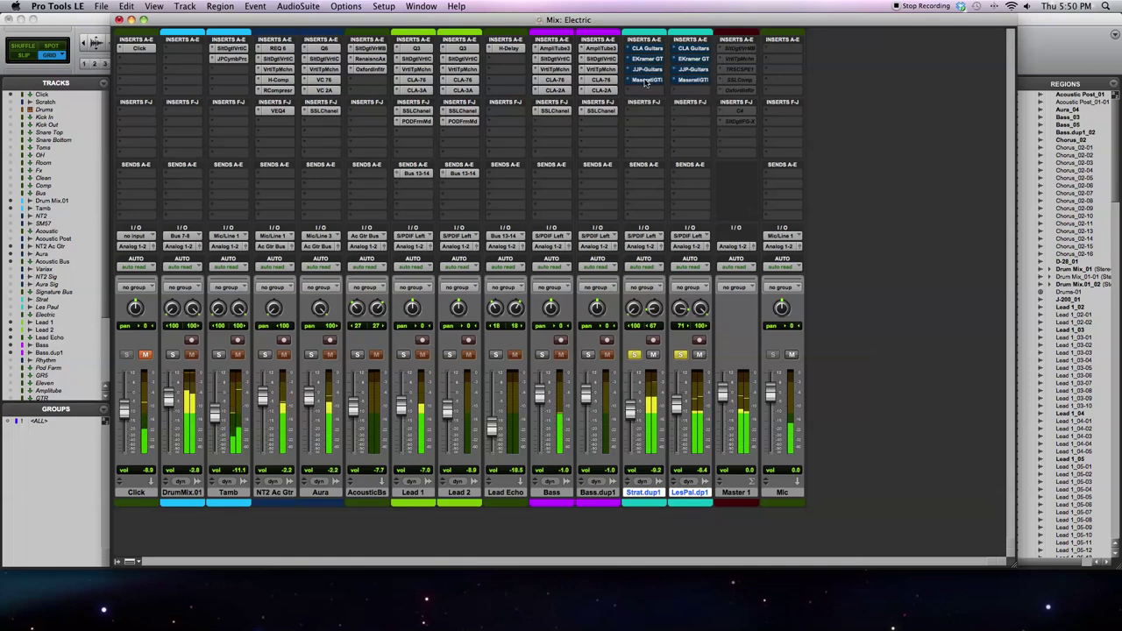
# Step: Toggle Maserati GTi on and off twice on the Strat and Les Paul tracks, leaving it bypassed
pyautogui.rightClick(646, 80)
pyautogui.click(647, 84)
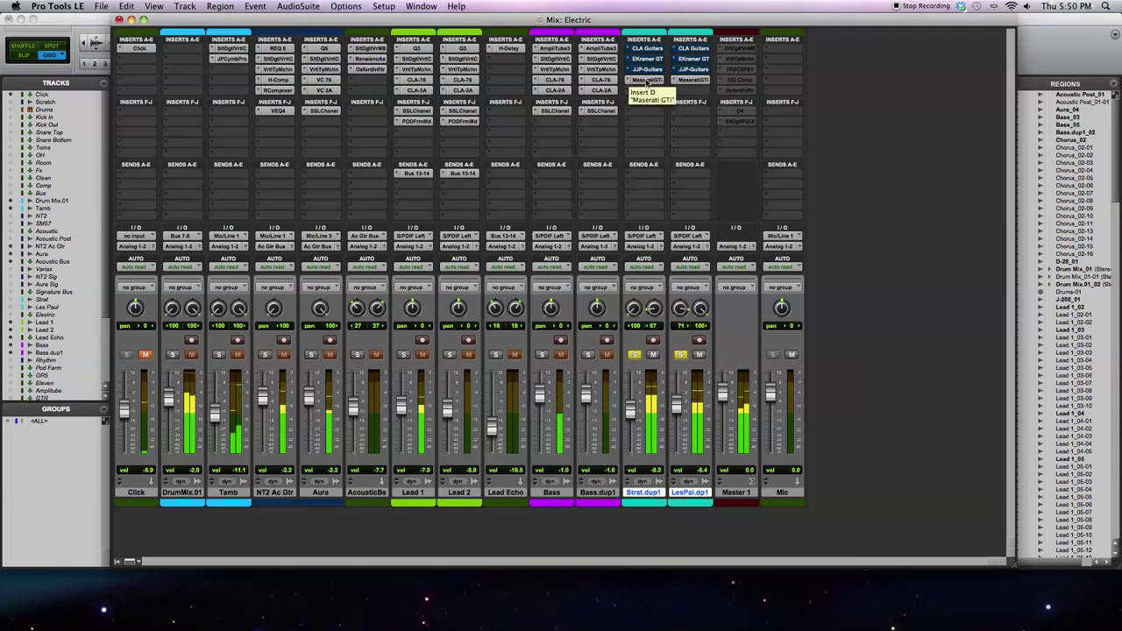
pyautogui.rightClick(647, 83)
pyautogui.keyDown('alt'); pyautogui.keyDown('shift'); pyautogui.click(646, 82); pyautogui.keyUp('shift'); pyautogui.keyUp('alt')
pyautogui.rightClick(647, 82)
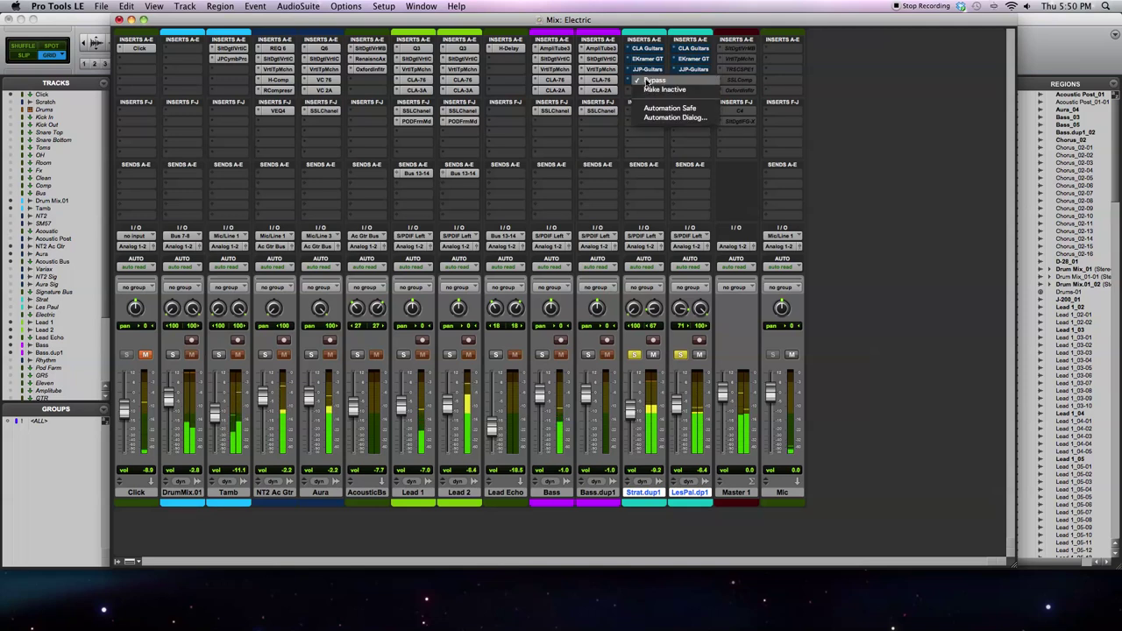
pyautogui.keyDown('alt'); pyautogui.keyDown('shift'); pyautogui.click(647, 81); pyautogui.keyUp('shift'); pyautogui.keyUp('alt')
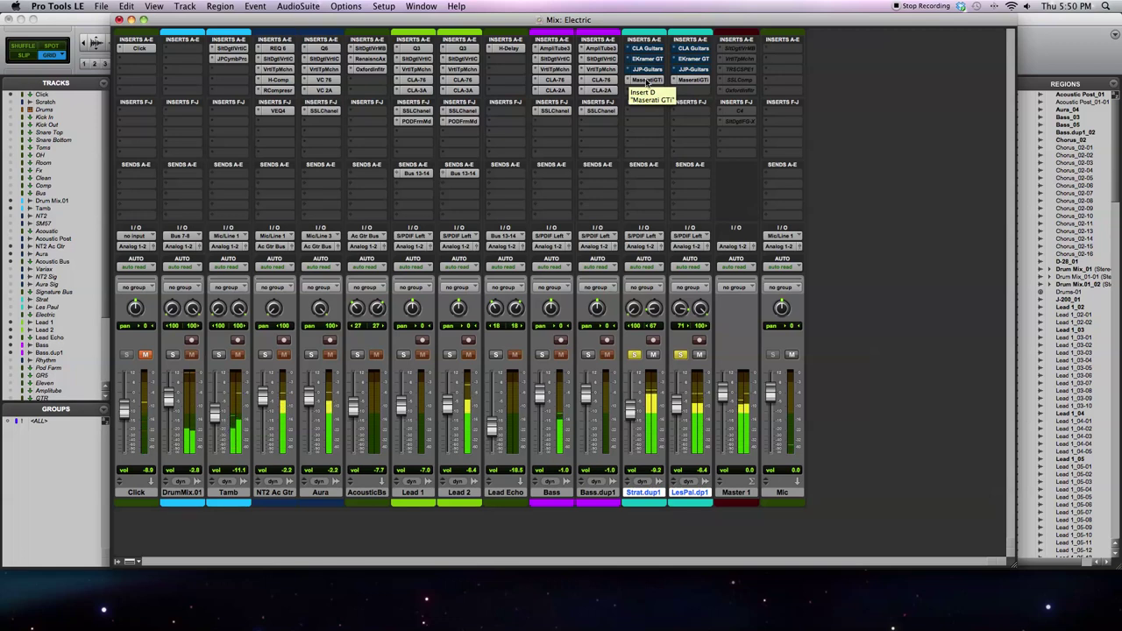
pyautogui.rightClick(647, 82)
pyautogui.keyDown('alt'); pyautogui.keyDown('shift'); pyautogui.click(647, 82); pyautogui.keyUp('shift'); pyautogui.keyUp('alt')
# Step: Audition JJP-Guitars and EKramer GT in turn on both soloed guitar tracks, bypassing each one again
pyautogui.rightClick(647, 71)
pyautogui.keyDown('alt'); pyautogui.keyDown('shift'); pyautogui.click(648, 69); pyautogui.keyUp('shift'); pyautogui.keyUp('alt')
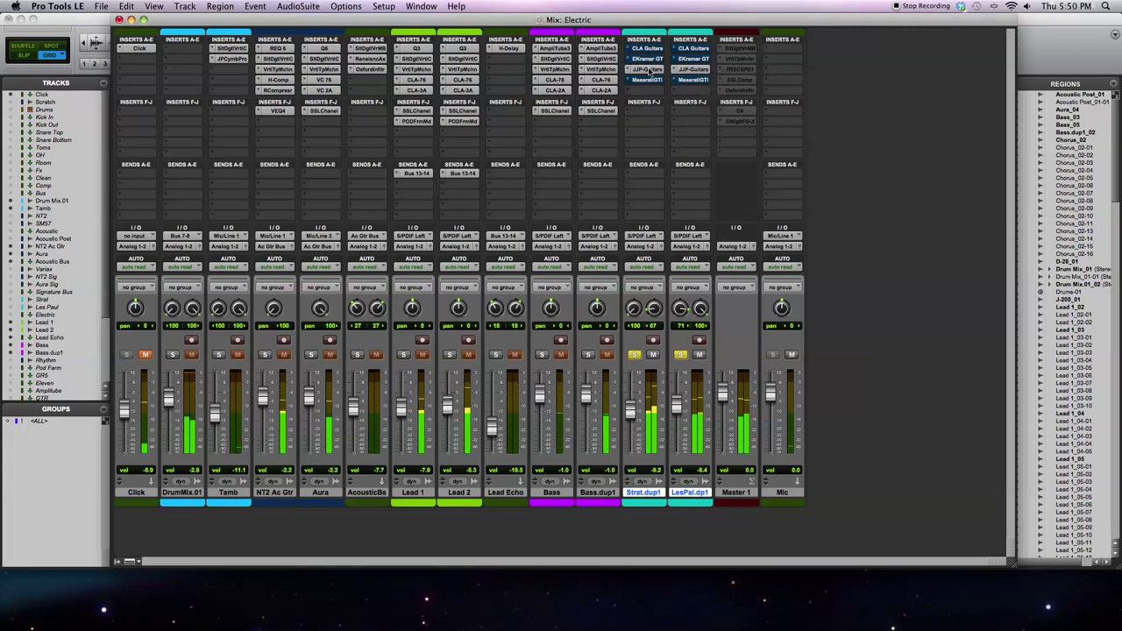
pyautogui.rightClick(649, 72)
pyautogui.keyDown('alt'); pyautogui.keyDown('shift'); pyautogui.click(650, 72); pyautogui.keyUp('shift'); pyautogui.keyUp('alt')
pyautogui.rightClick(650, 71)
pyautogui.keyDown('alt'); pyautogui.keyDown('shift'); pyautogui.click(648, 60); pyautogui.keyUp('shift'); pyautogui.keyUp('alt')
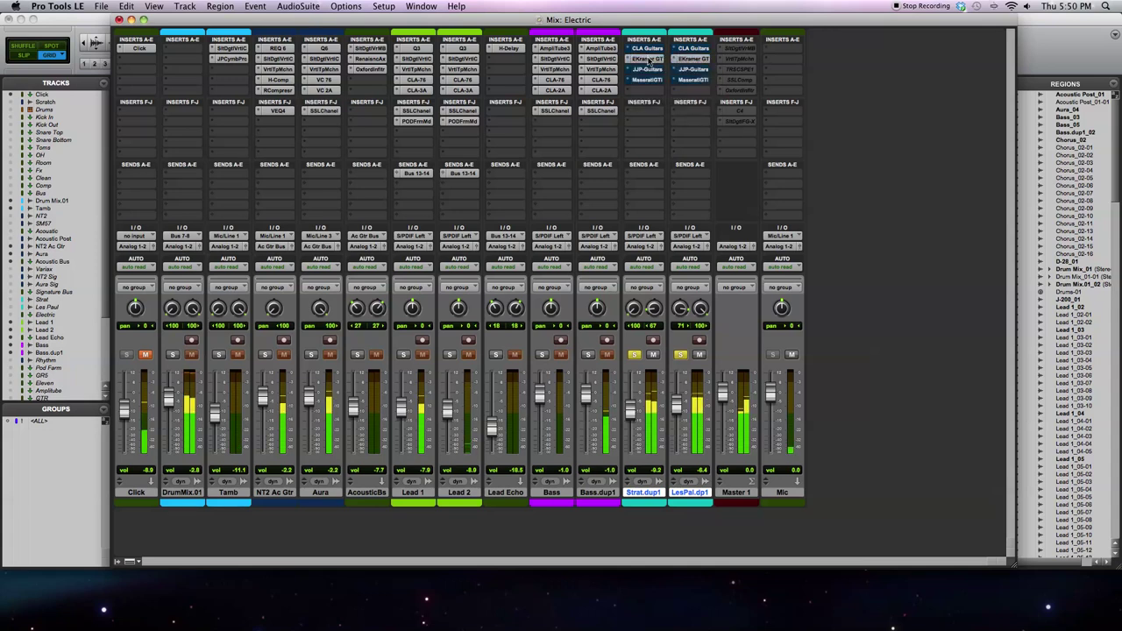
pyautogui.rightClick(648, 61)
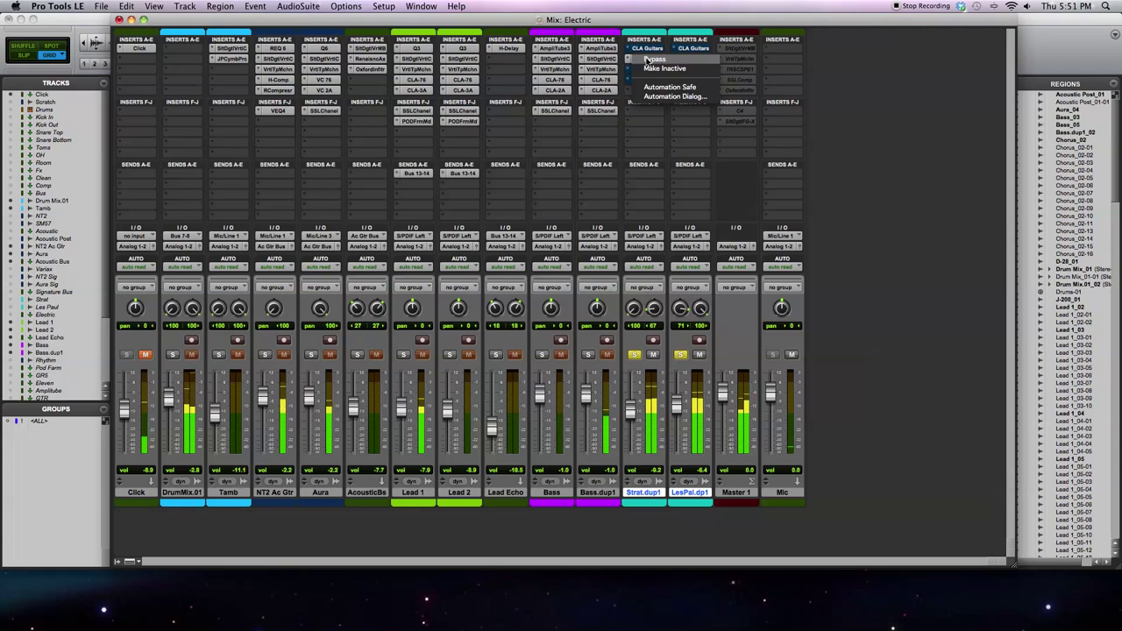
pyautogui.keyDown('alt'); pyautogui.keyDown('shift'); pyautogui.click(647, 60); pyautogui.keyUp('shift'); pyautogui.keyUp('alt')
# Step: Audition CLA Guitars and Maserati GTi one after the other on both soloed guitar tracks, ending with both plug-ins bypassed
pyautogui.rightClick(649, 50)
pyautogui.keyDown('alt'); pyautogui.keyDown('shift'); pyautogui.click(649, 51); pyautogui.keyUp('shift'); pyautogui.keyUp('alt')
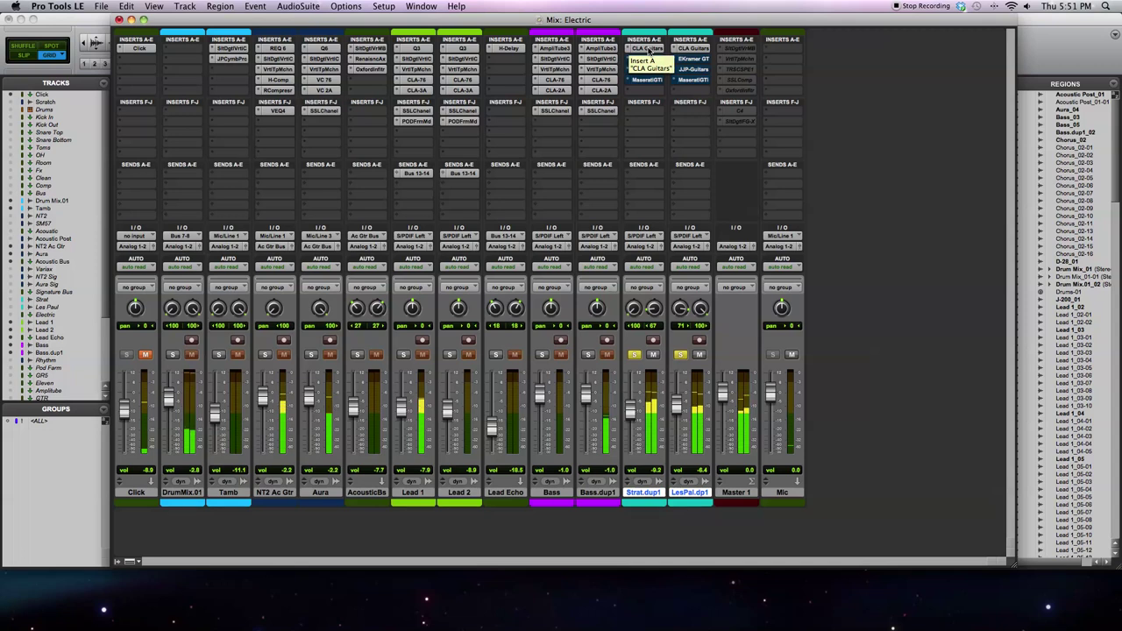
pyautogui.rightClick(647, 50)
pyautogui.click(647, 50)
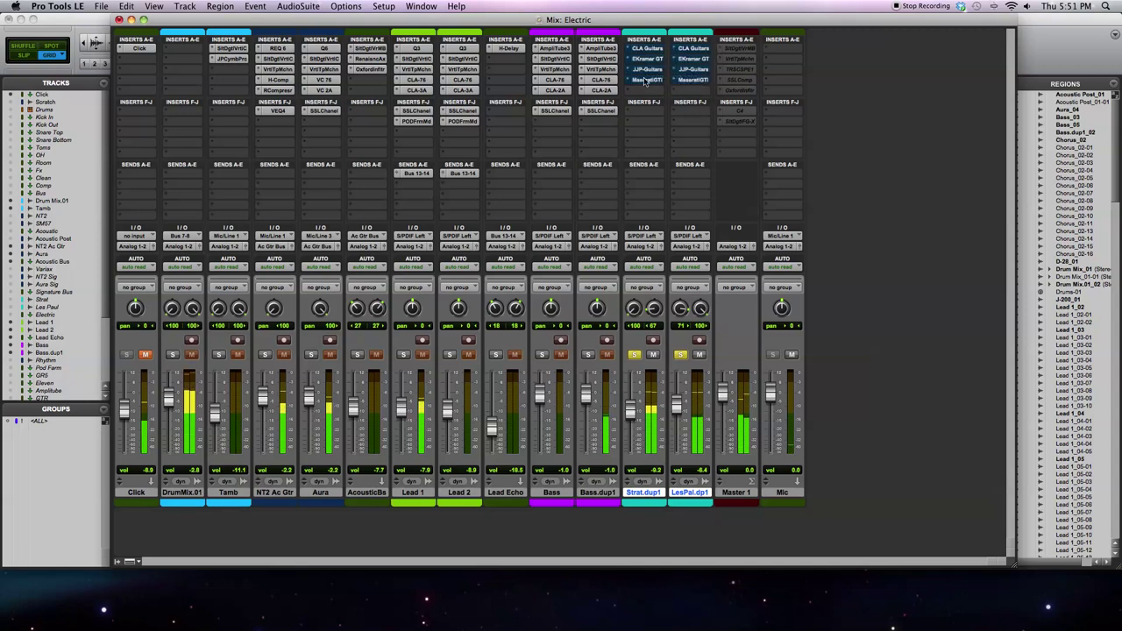
pyautogui.rightClick(643, 80)
pyautogui.click(645, 81)
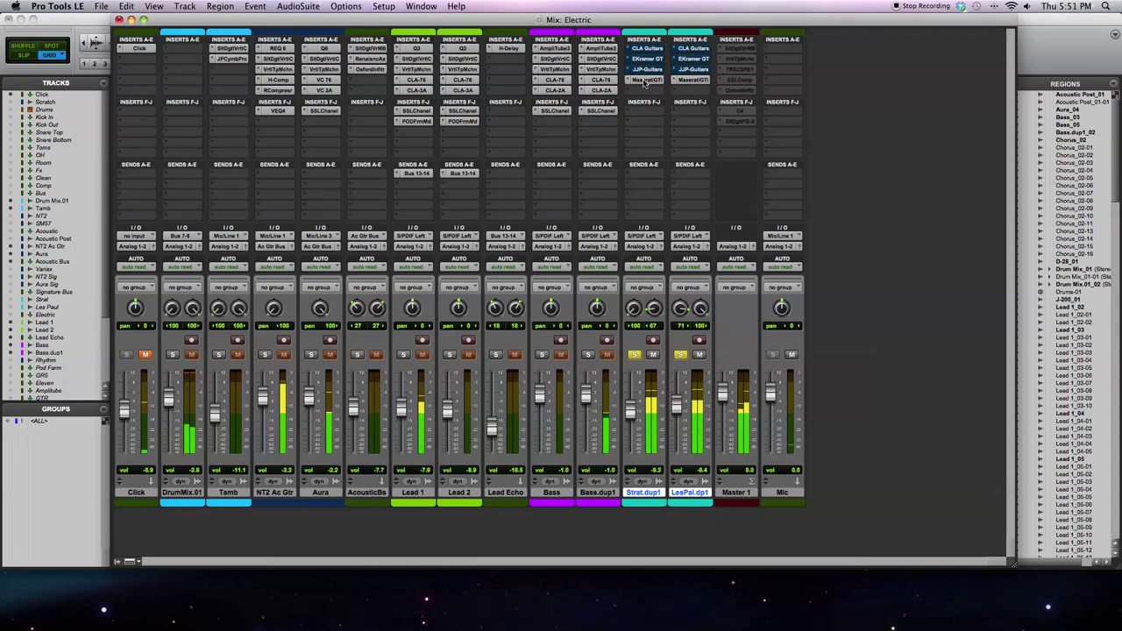
pyautogui.rightClick(646, 81)
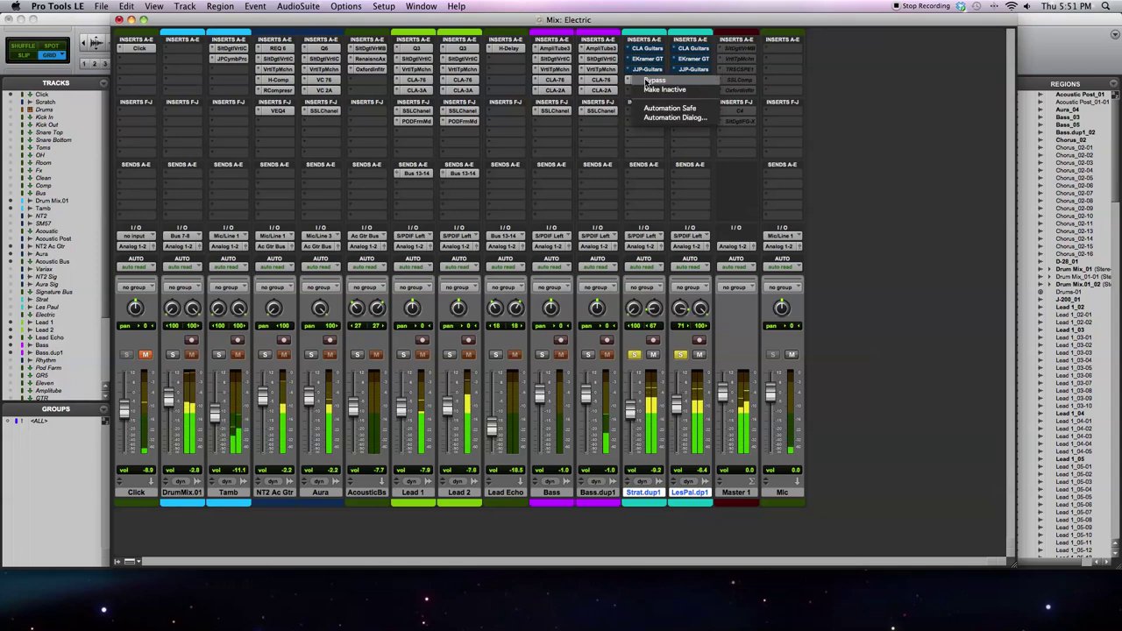
pyautogui.click(645, 80)
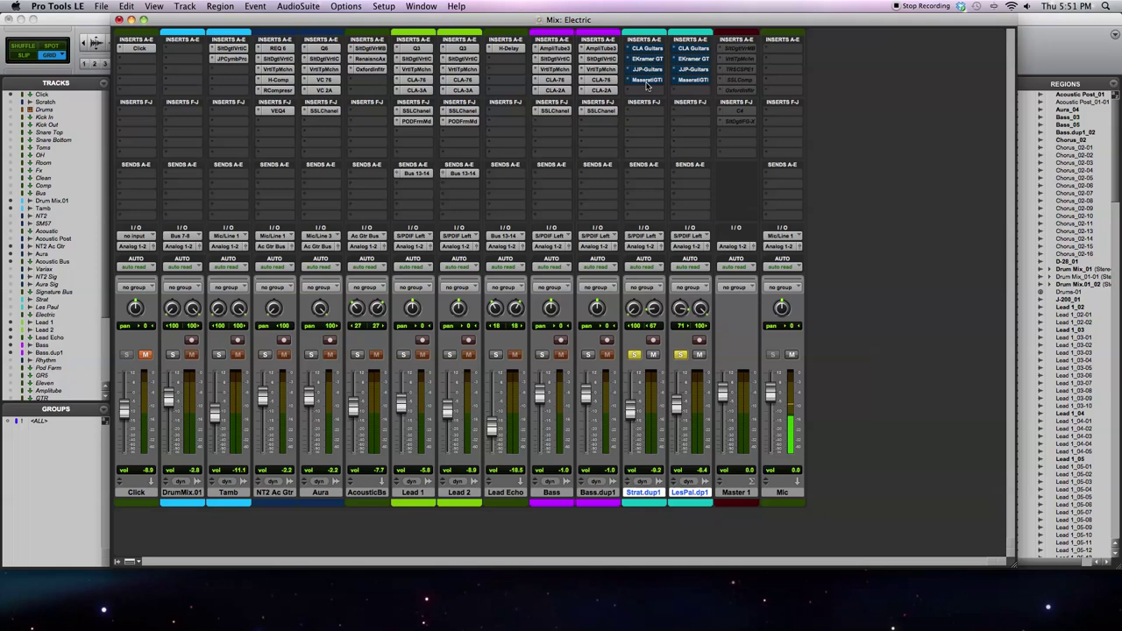
# Step: Unsolo the Strat and Les Paul tracks and take CLA Guitars out of bypass on both
pyautogui.click(634, 354)
pyautogui.click(681, 355)
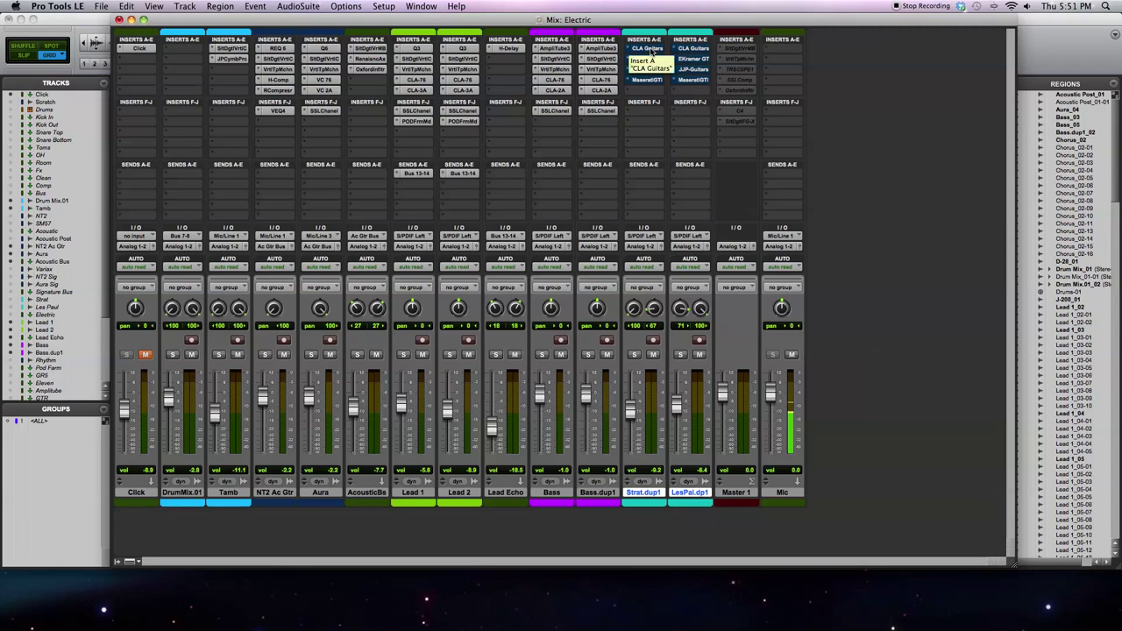
pyautogui.rightClick(651, 52)
pyautogui.click(651, 51)
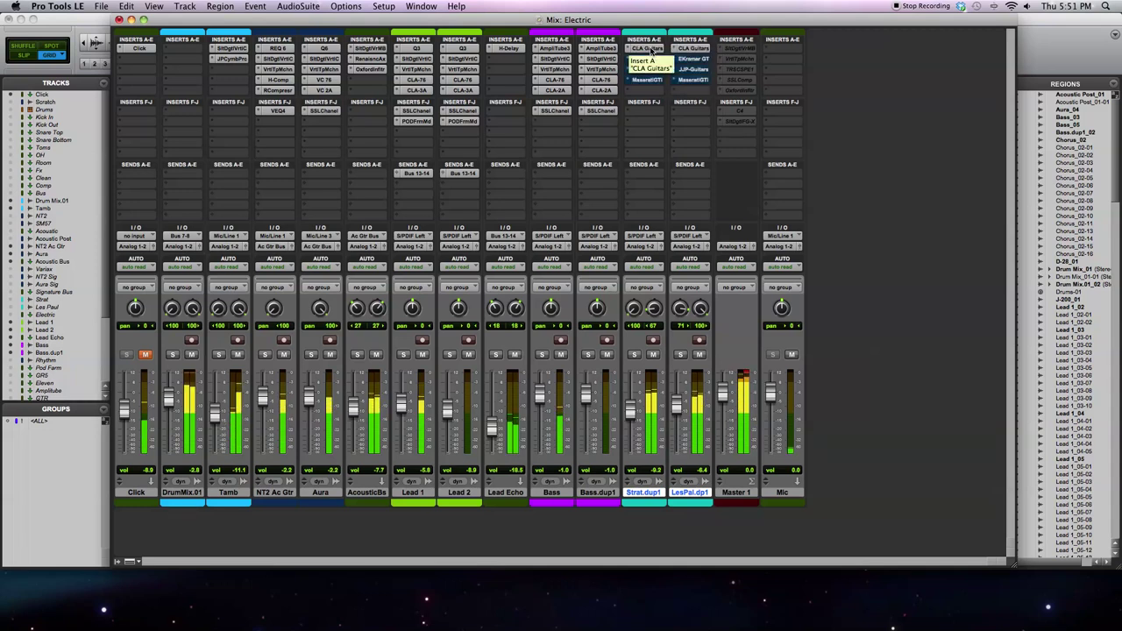
# Step: Toggle CLA Guitars off, on and off again on both guitar tracks within the full mix
pyautogui.rightClick(651, 50)
pyautogui.click(651, 49)
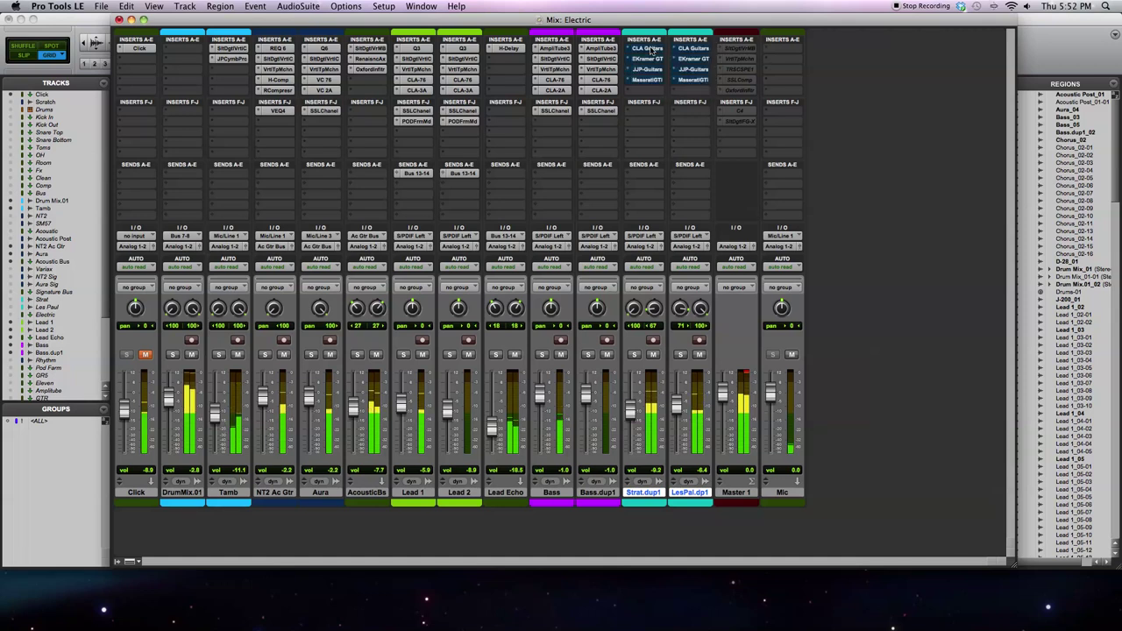
pyautogui.rightClick(650, 50)
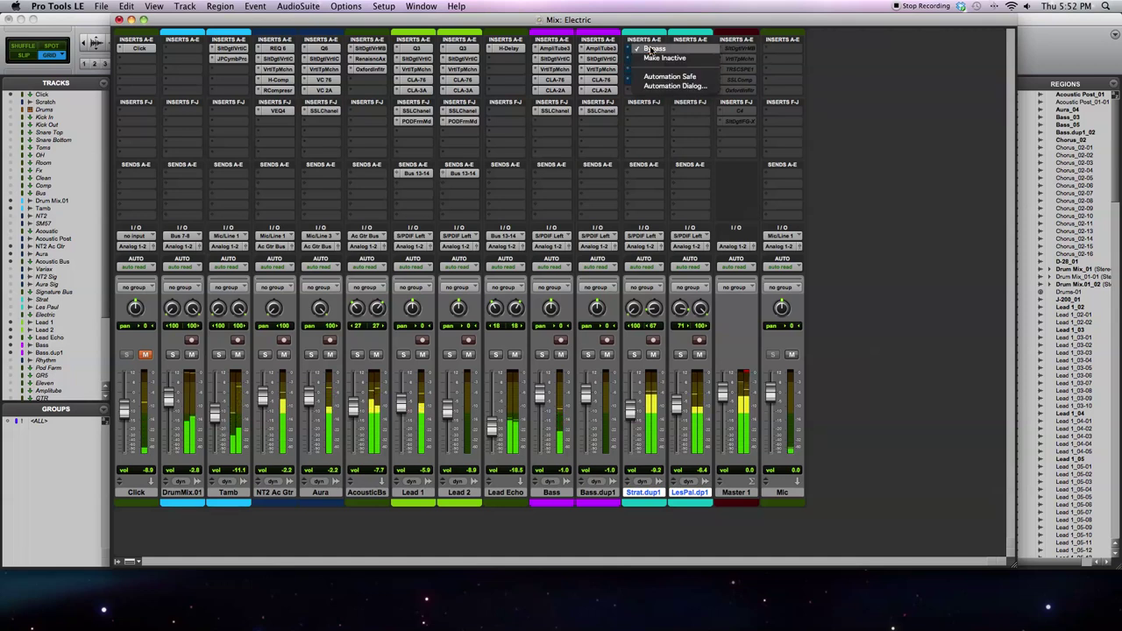
pyautogui.click(650, 50)
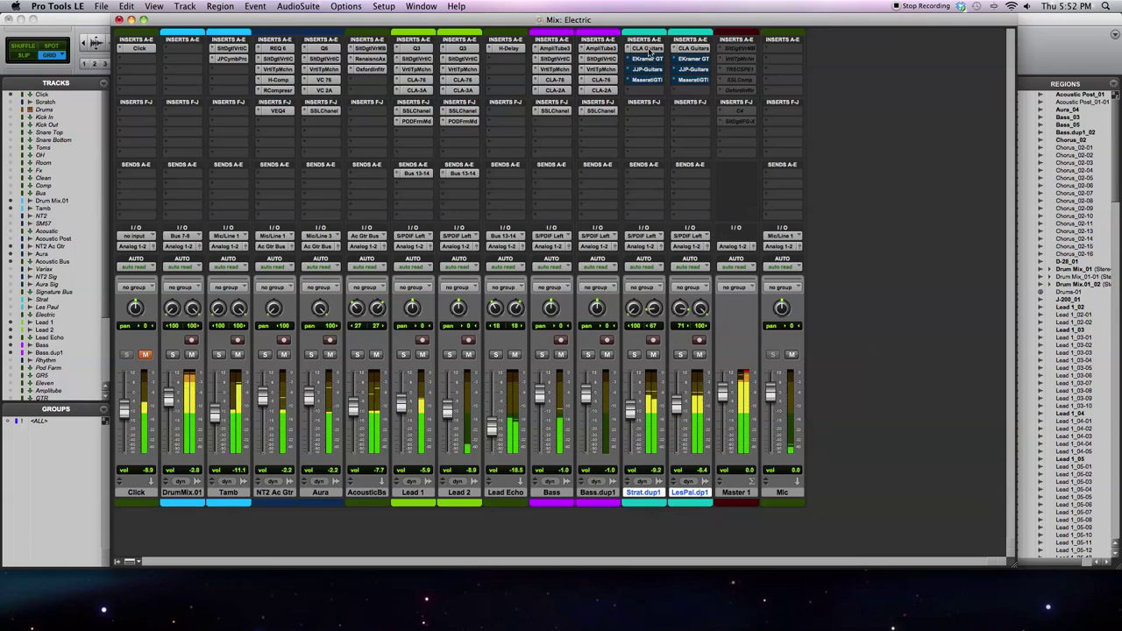
pyautogui.rightClick(650, 52)
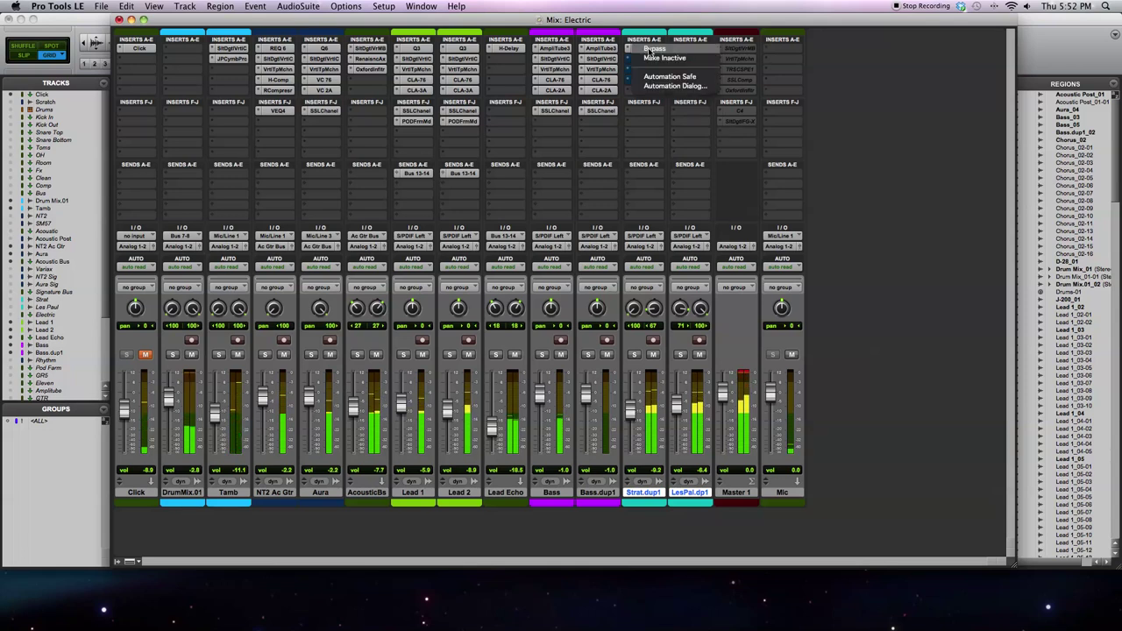
pyautogui.click(649, 51)
# Step: Audition EKramer GT and JJP-Guitars in turn on both guitar tracks within the full mix, bypassing each one again
pyautogui.rightClick(647, 58)
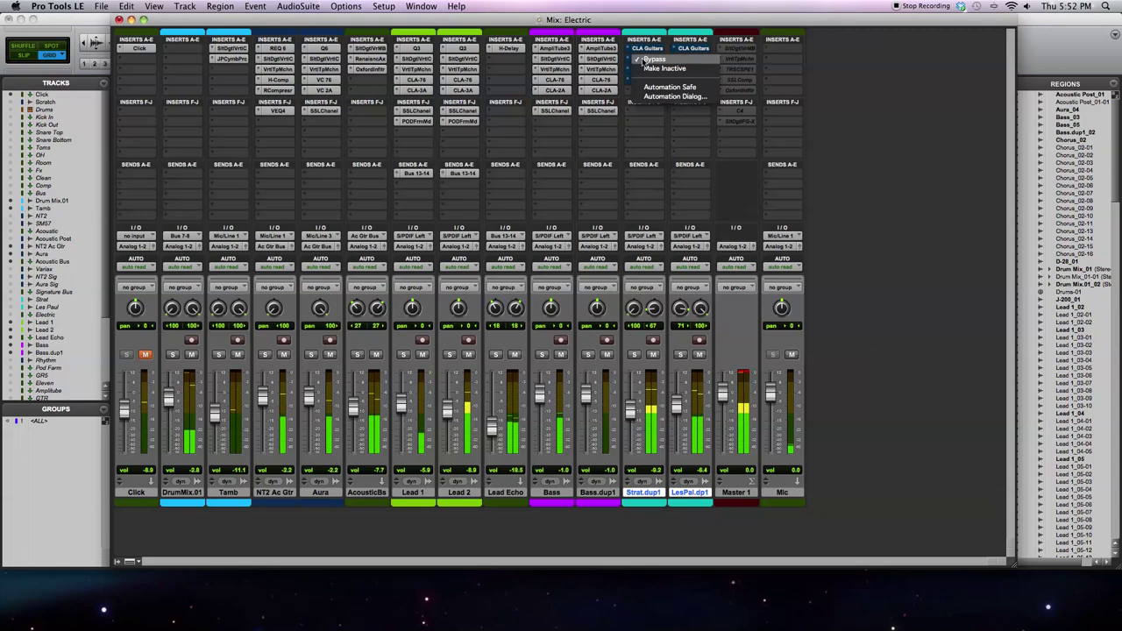
pyautogui.click(646, 59)
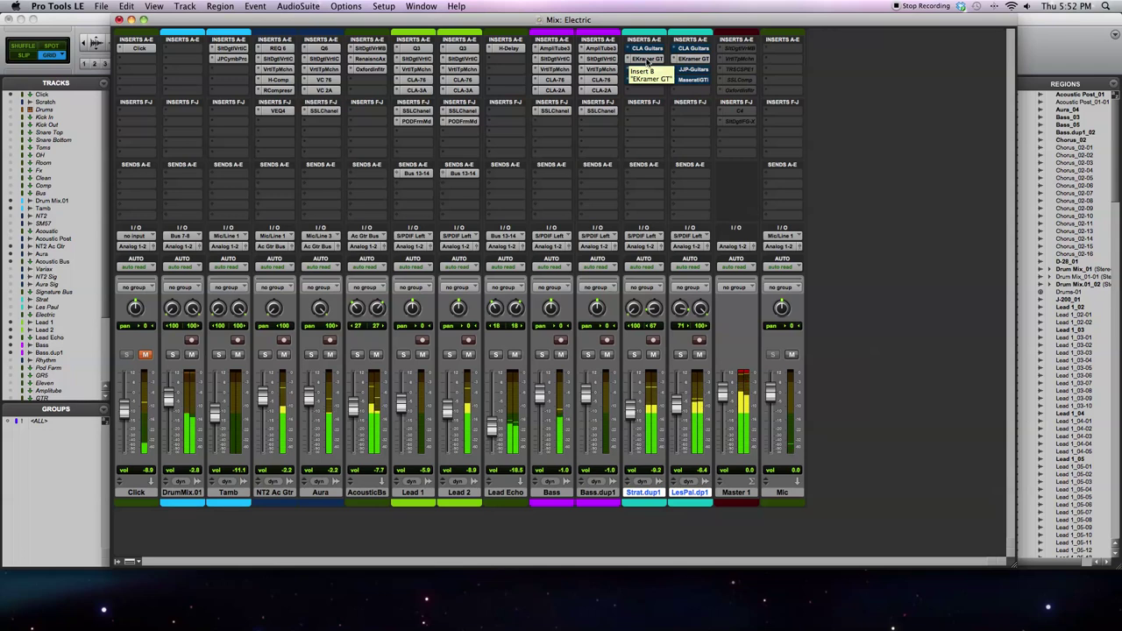
pyautogui.rightClick(647, 61)
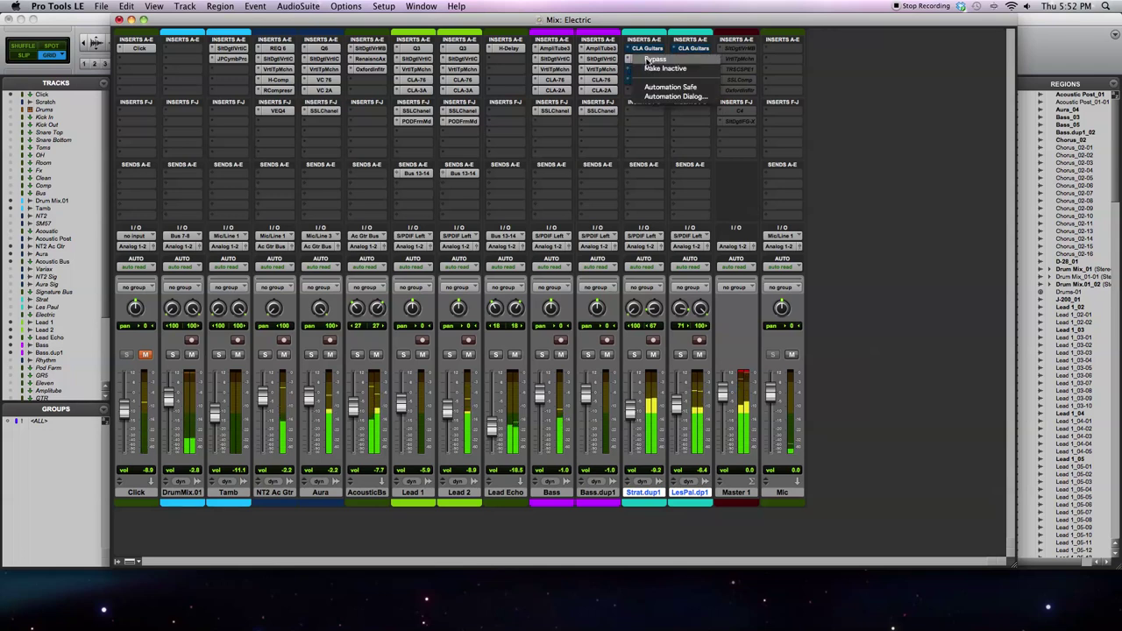
pyautogui.click(646, 68)
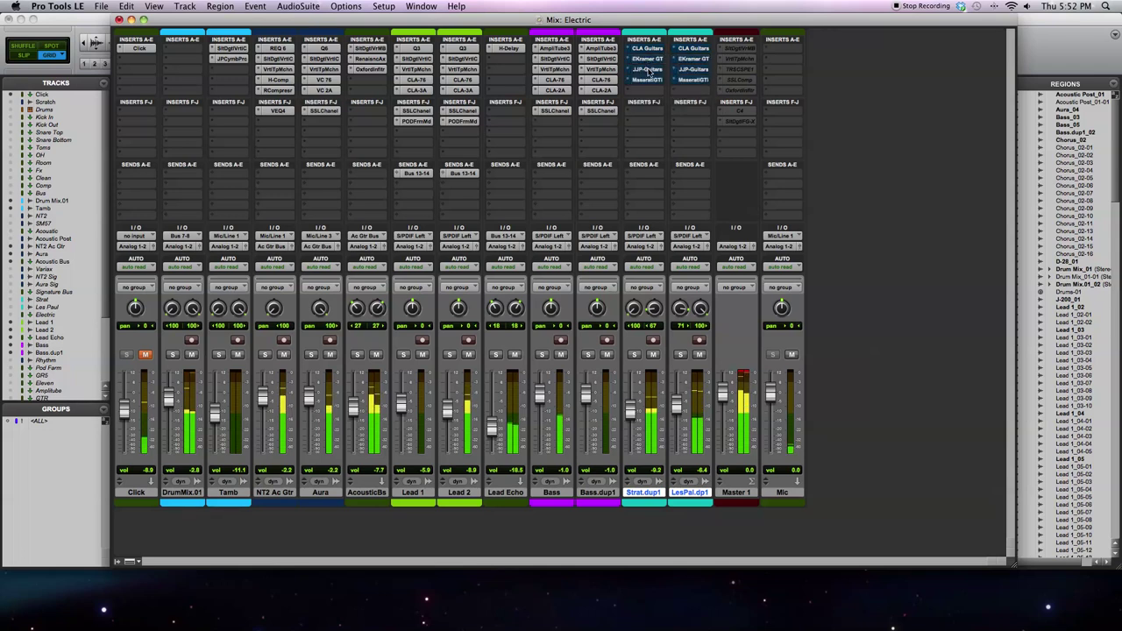
pyautogui.rightClick(649, 71)
pyautogui.click(651, 70)
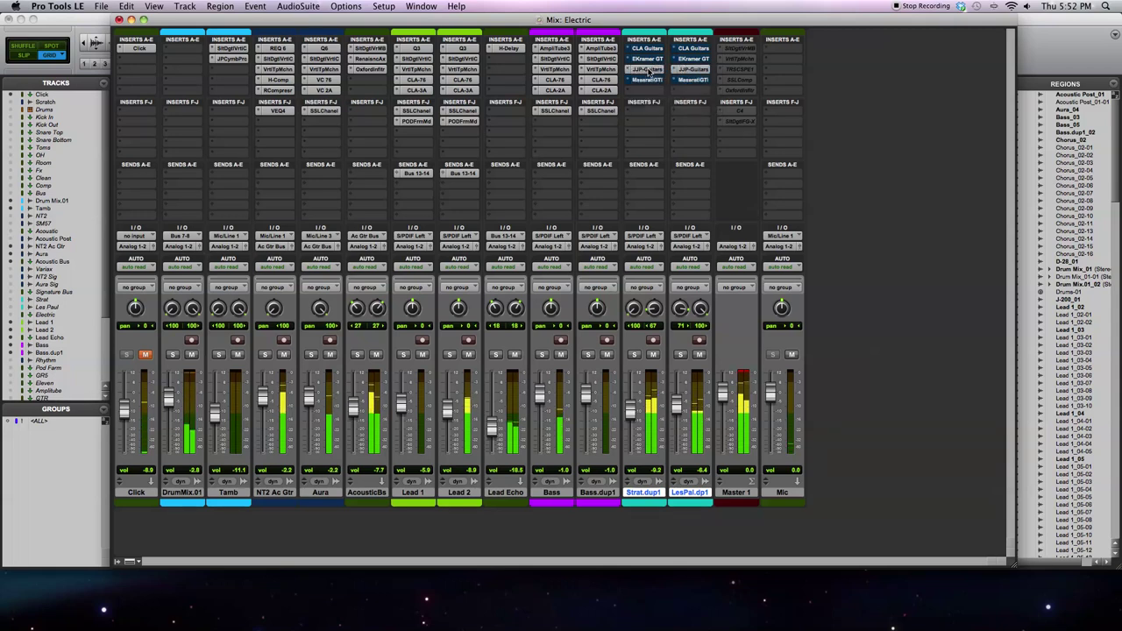
pyautogui.rightClick(648, 70)
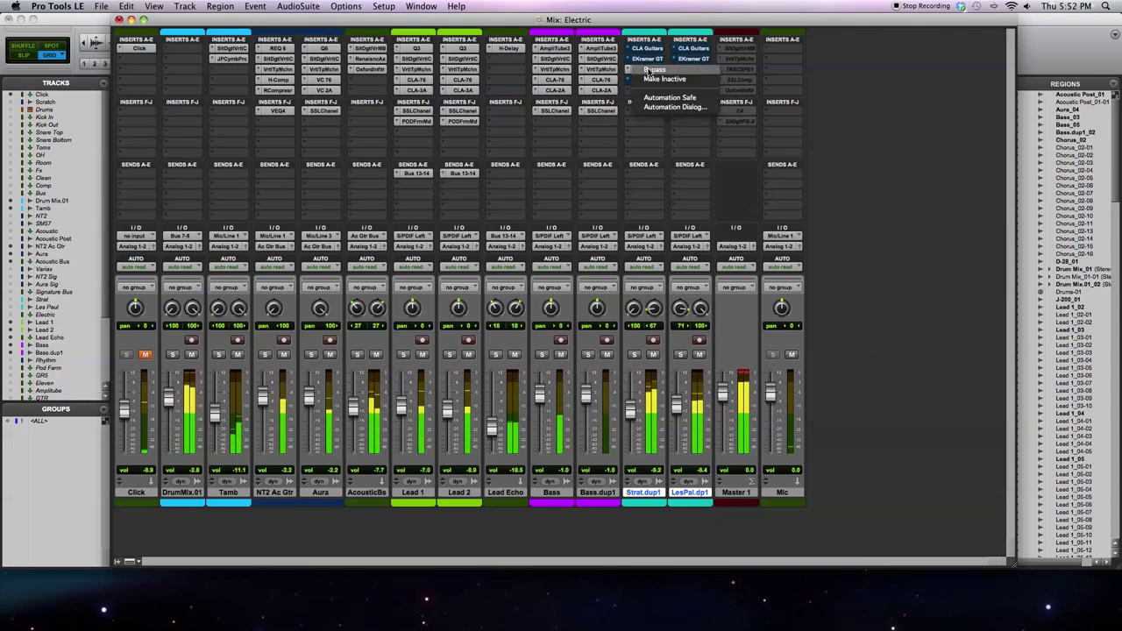
pyautogui.click(647, 69)
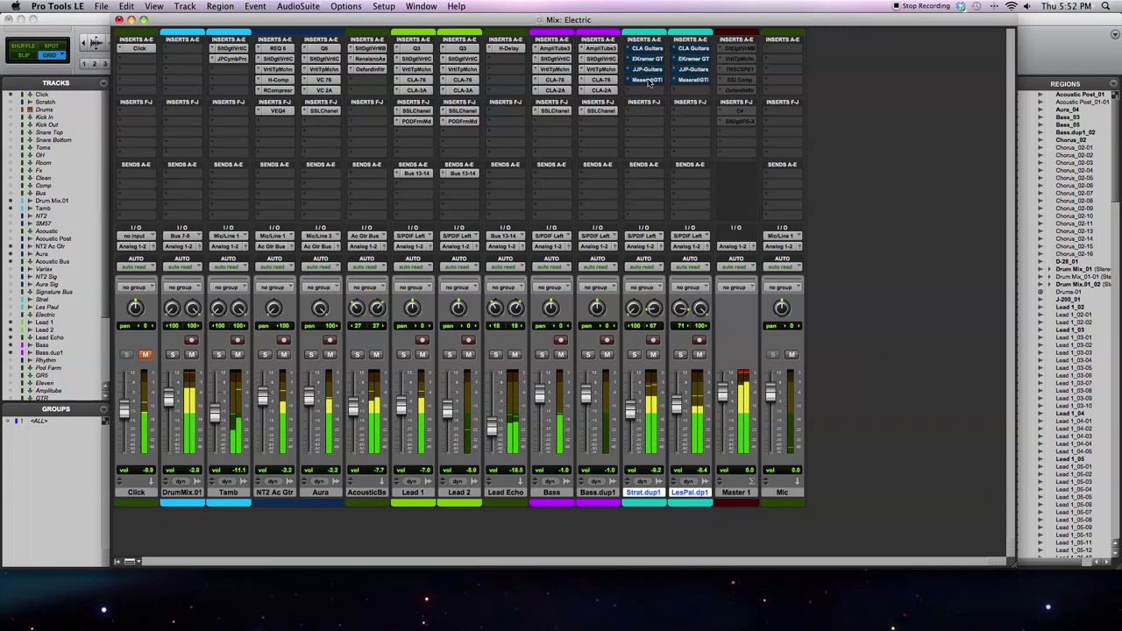
# Step: Enable Maserati GTi on both guitar tracks and lower the Strat fader to -11.1 and the Les Paul fader to -7.4
pyautogui.rightClick(647, 77)
pyautogui.click(648, 79)
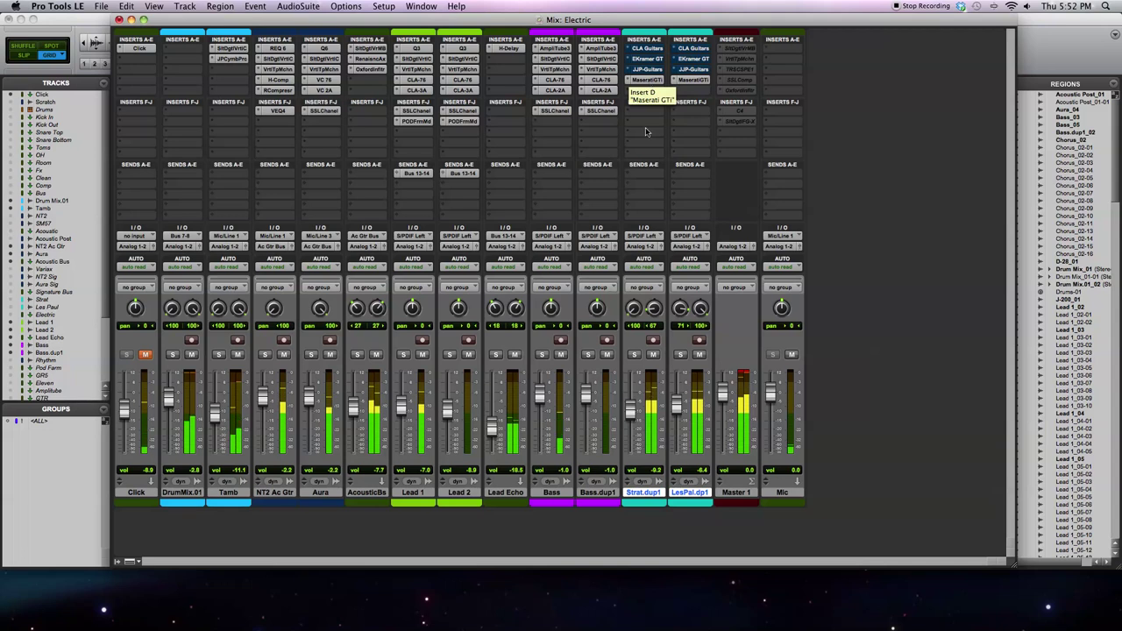
pyautogui.moveTo(677, 403); pyautogui.dragTo(630, 418)
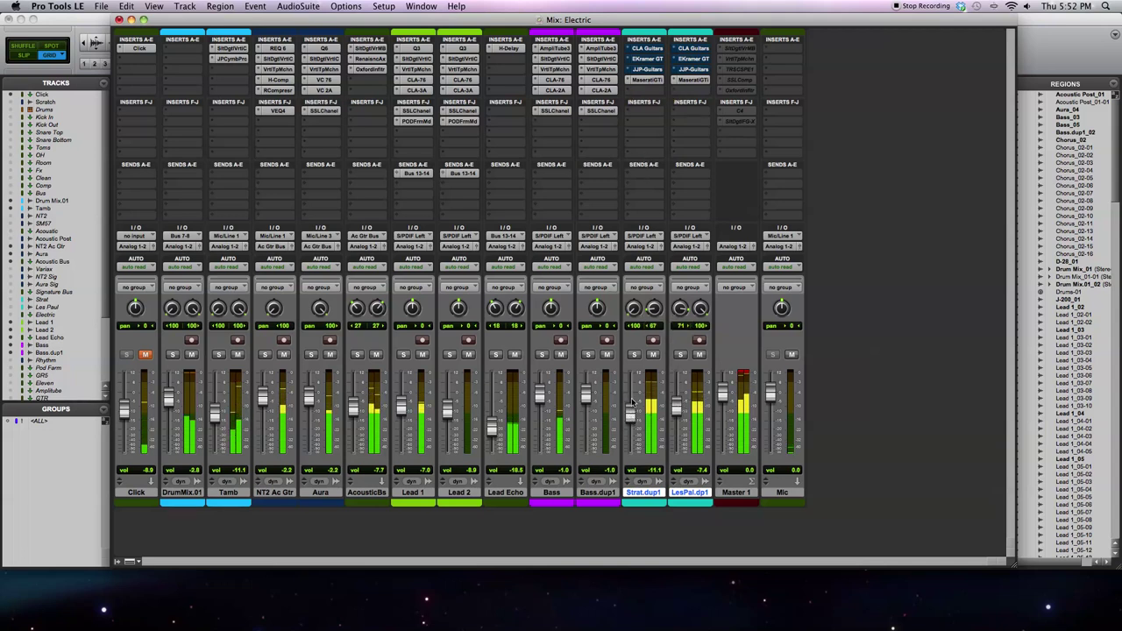
# Step: Switch both guitar tracks from Maserati GTi to JJP-Guitars by bypassing the first and enabling the second
pyautogui.rightClick(651, 80)
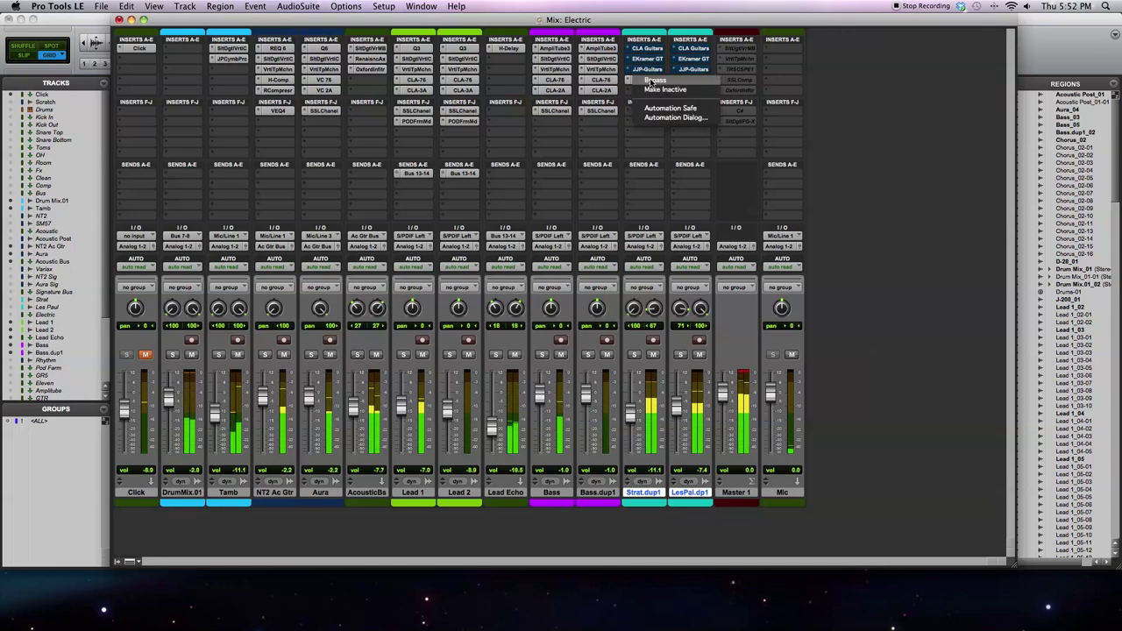
pyautogui.rightClick(647, 69)
pyautogui.click(650, 69)
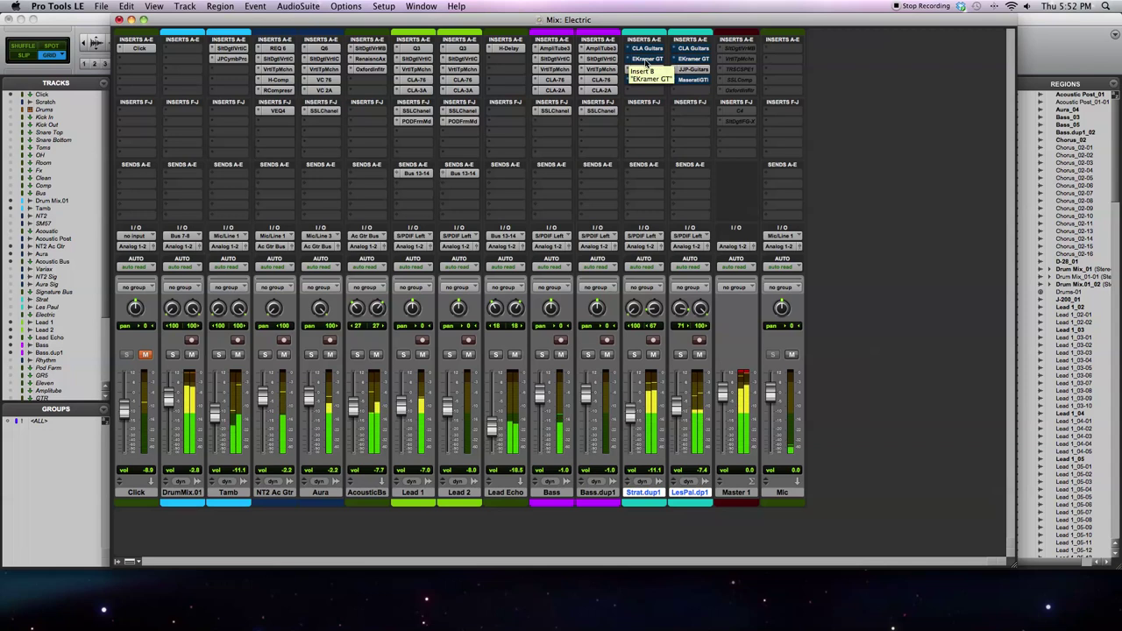
# Step: Enable EKramer GT on both guitar tracks and bypass JJP-Guitars
pyautogui.rightClick(646, 59)
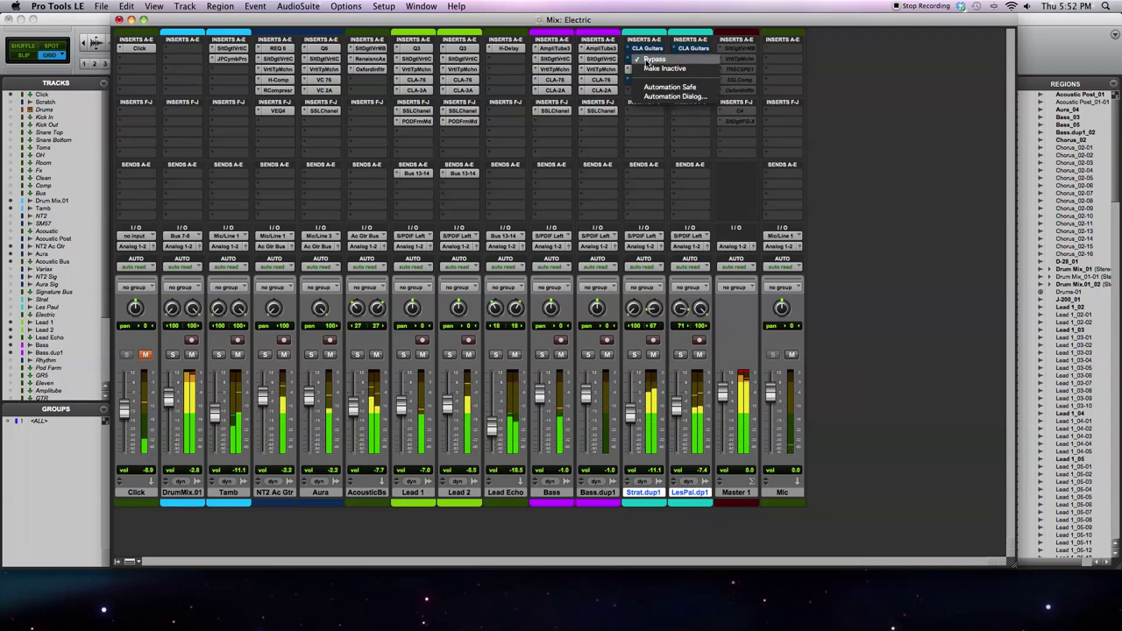
pyautogui.click(649, 59)
pyautogui.rightClick(648, 70)
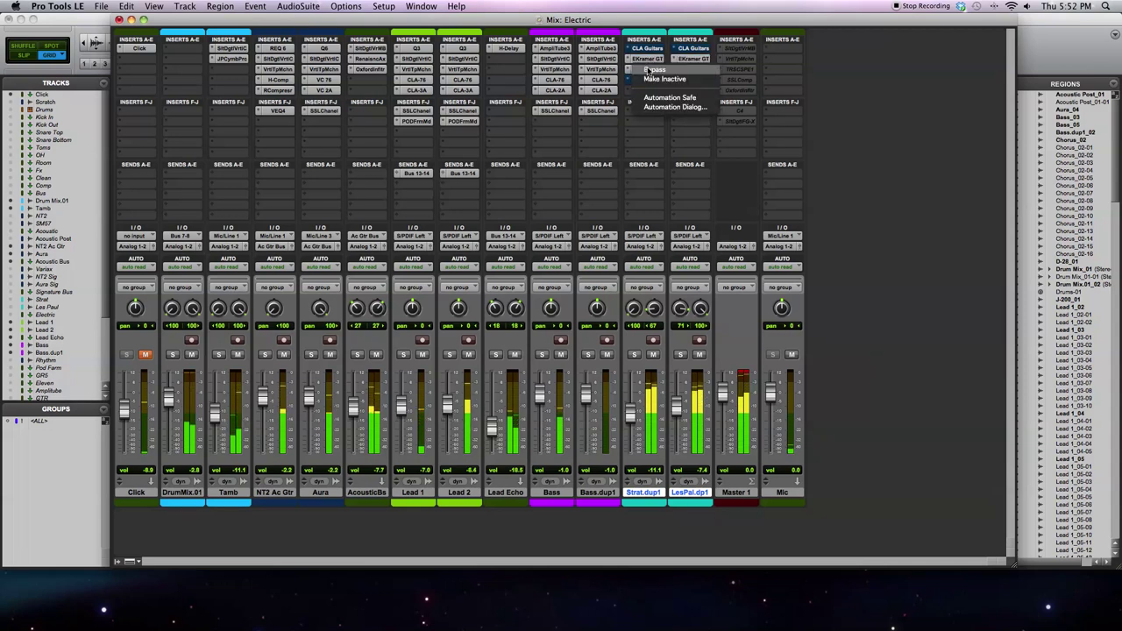
pyautogui.click(649, 70)
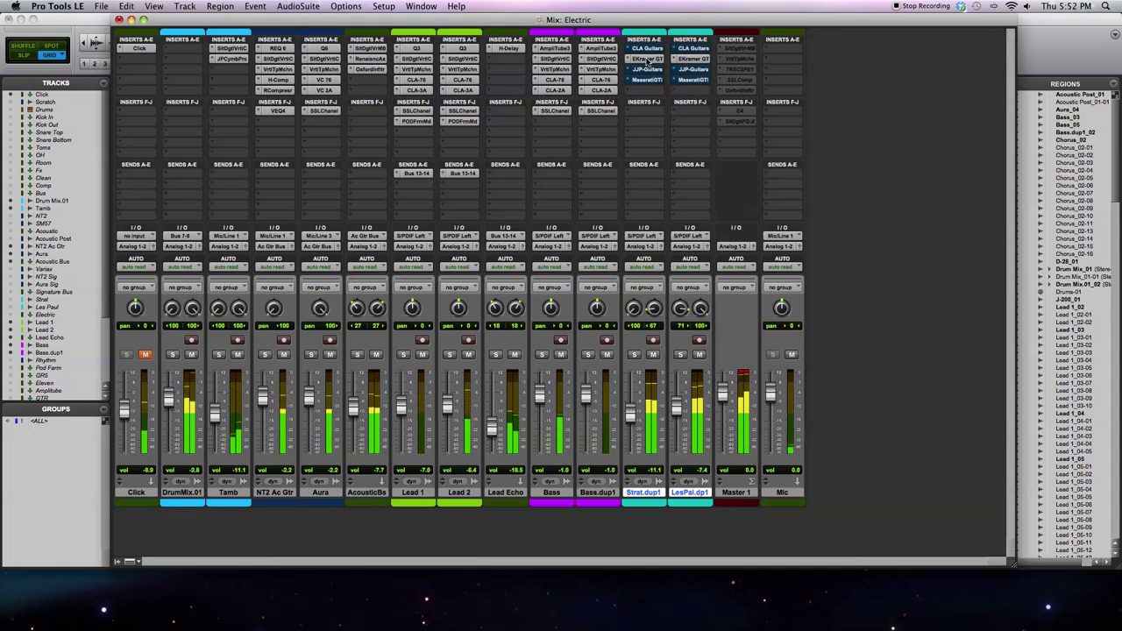
# Step: Audition CLA Guitars on both guitar tracks in place of EKramer GT, finishing with EKramer GT enabled and CLA Guitars bypassed
pyautogui.rightClick(648, 59)
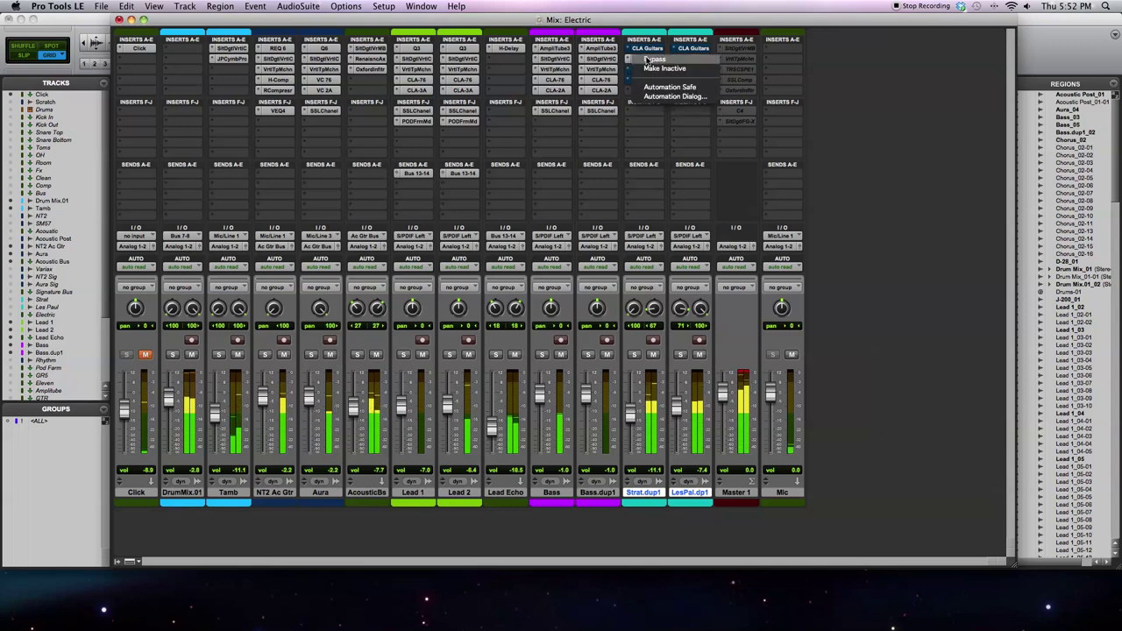
pyautogui.click(651, 60)
pyautogui.rightClick(648, 49)
pyautogui.click(649, 49)
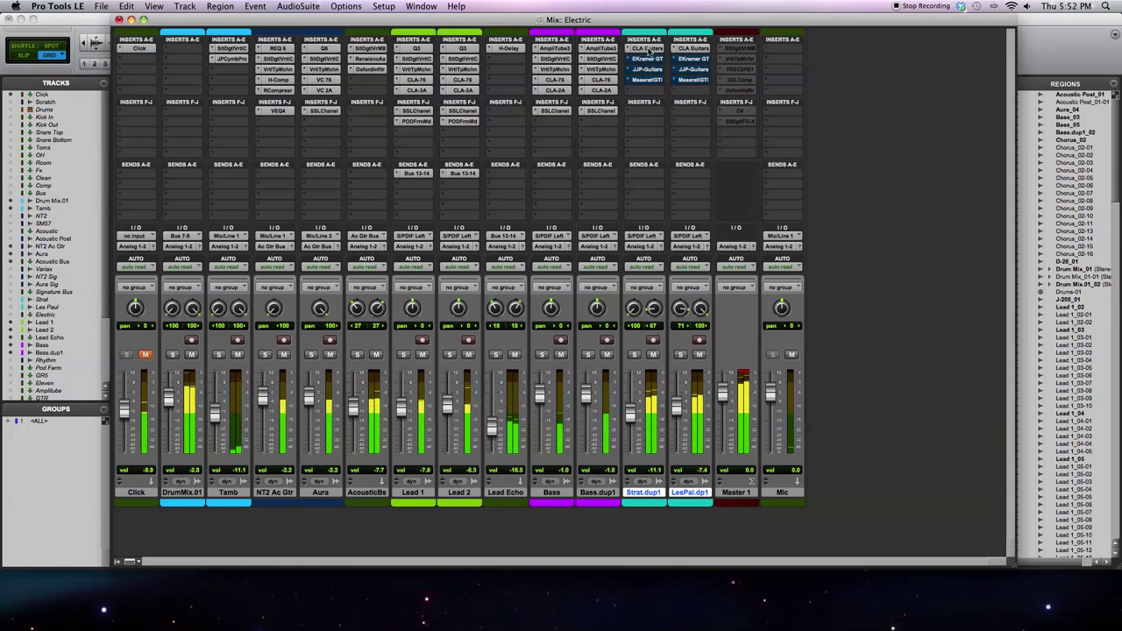
pyautogui.rightClick(649, 50)
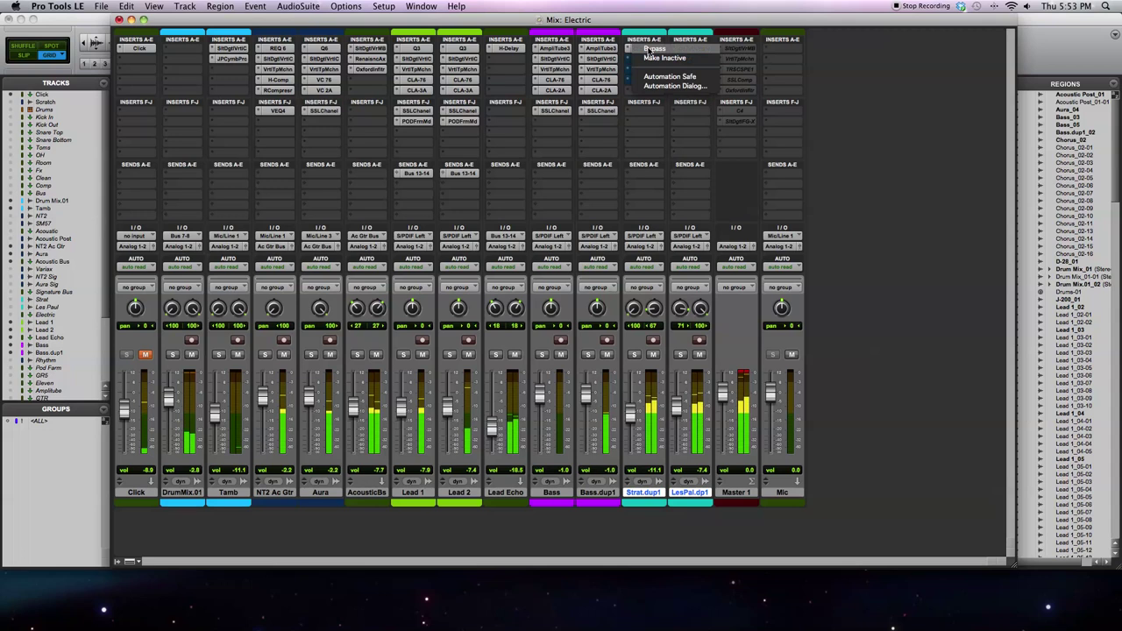
pyautogui.click(647, 49)
pyautogui.rightClick(646, 56)
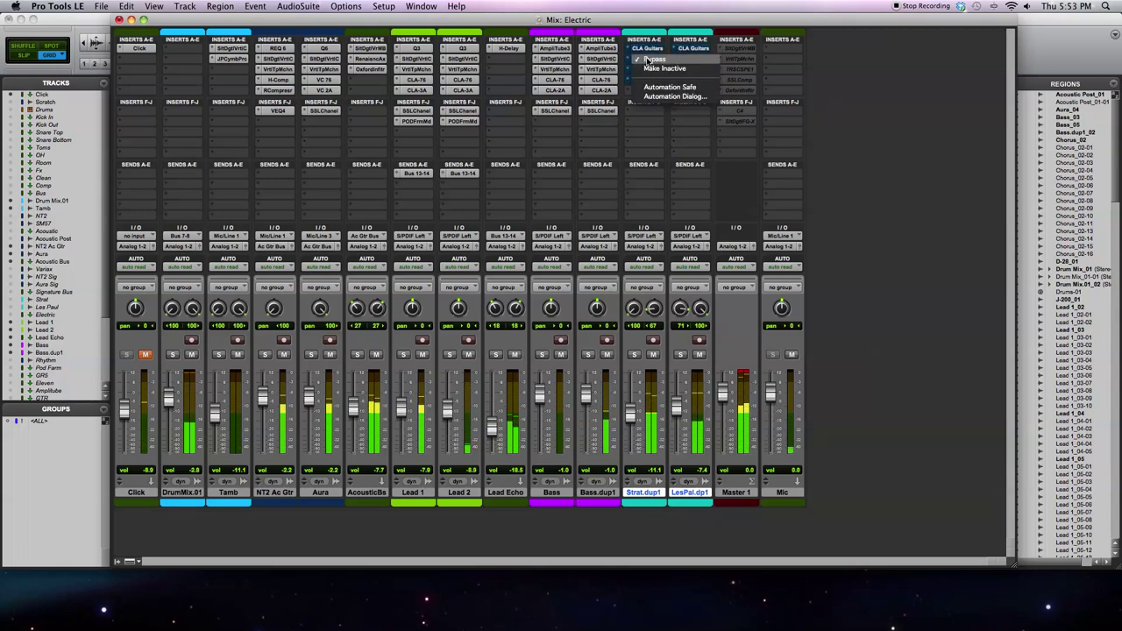
pyautogui.click(649, 58)
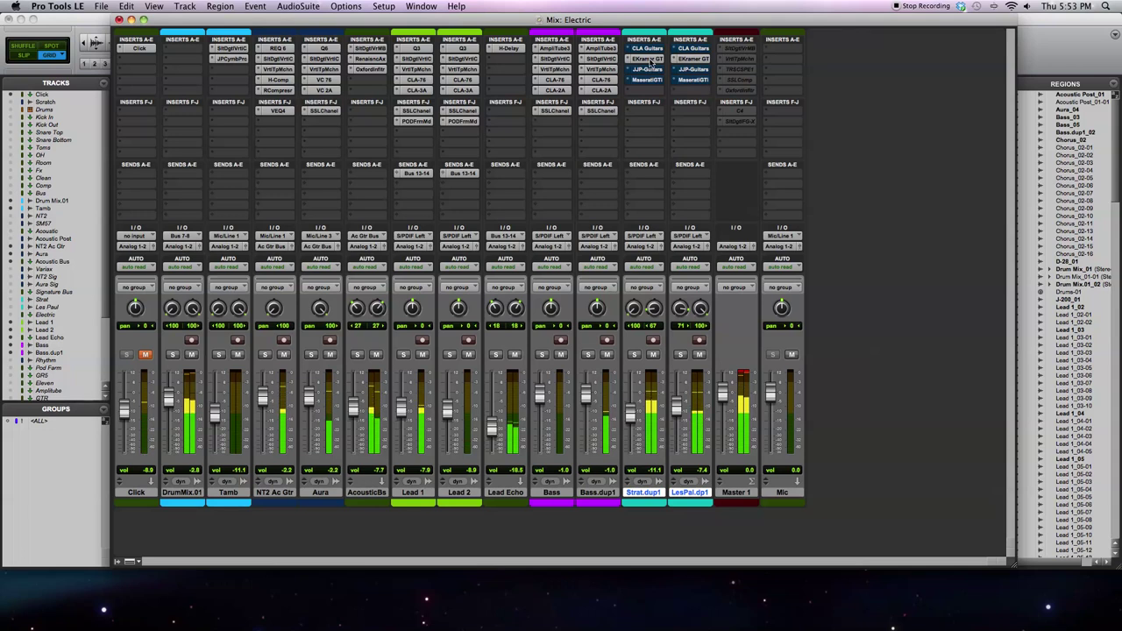
# Step: Switch both guitar tracks from EKramer GT to JJP-Guitars and on to Maserati GTi, bypassing each preceding plug-in
pyautogui.rightClick(651, 61)
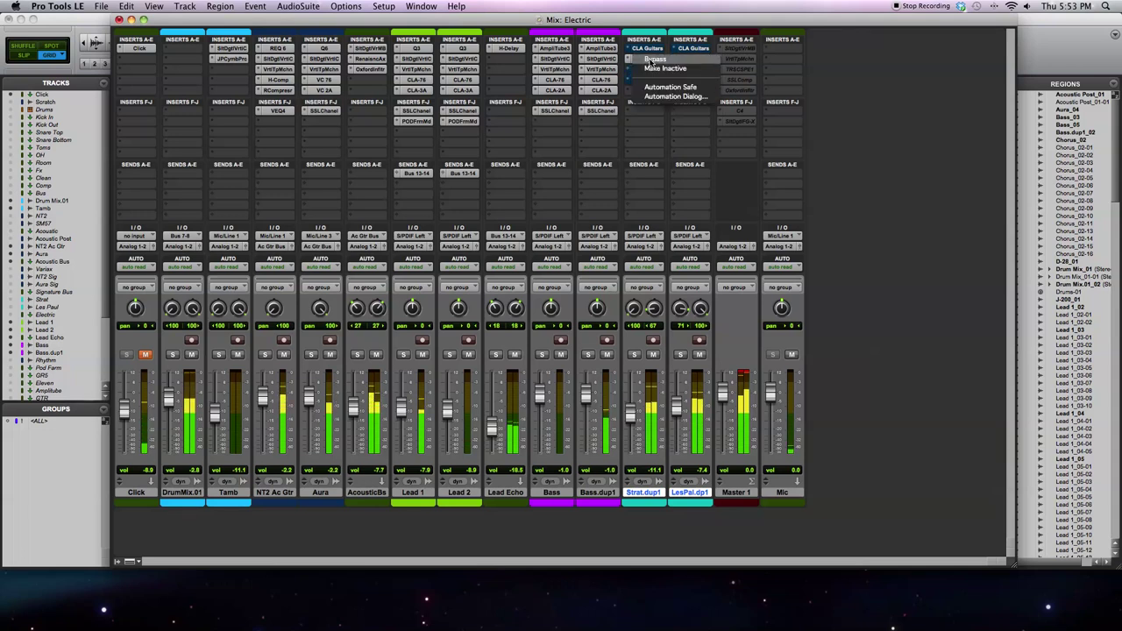
pyautogui.click(652, 60)
pyautogui.rightClick(649, 59)
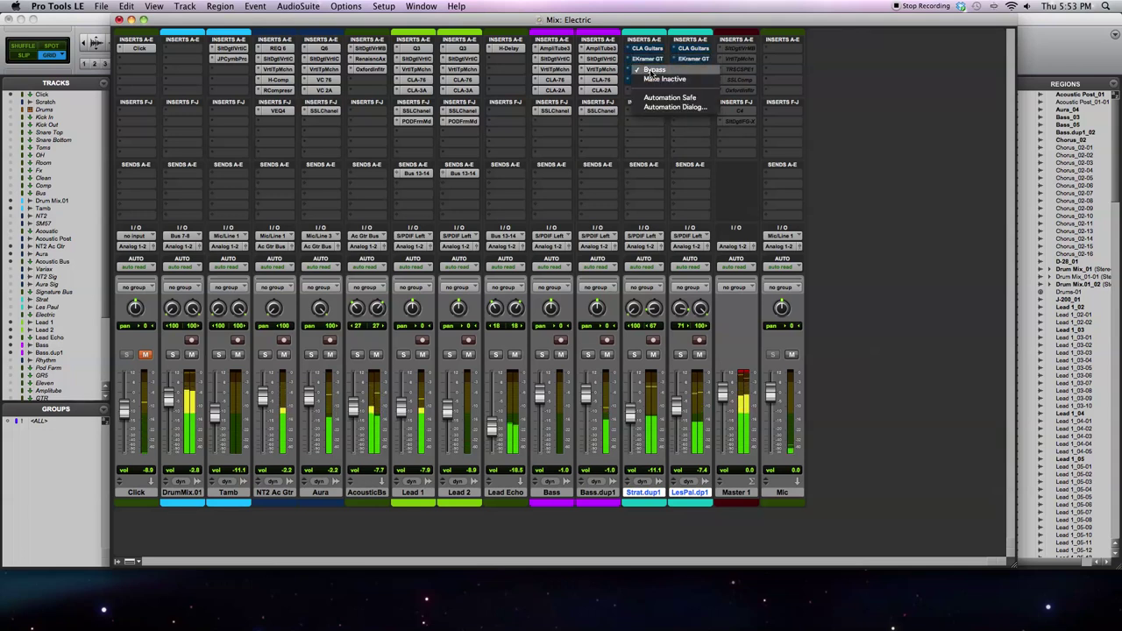
pyautogui.click(648, 70)
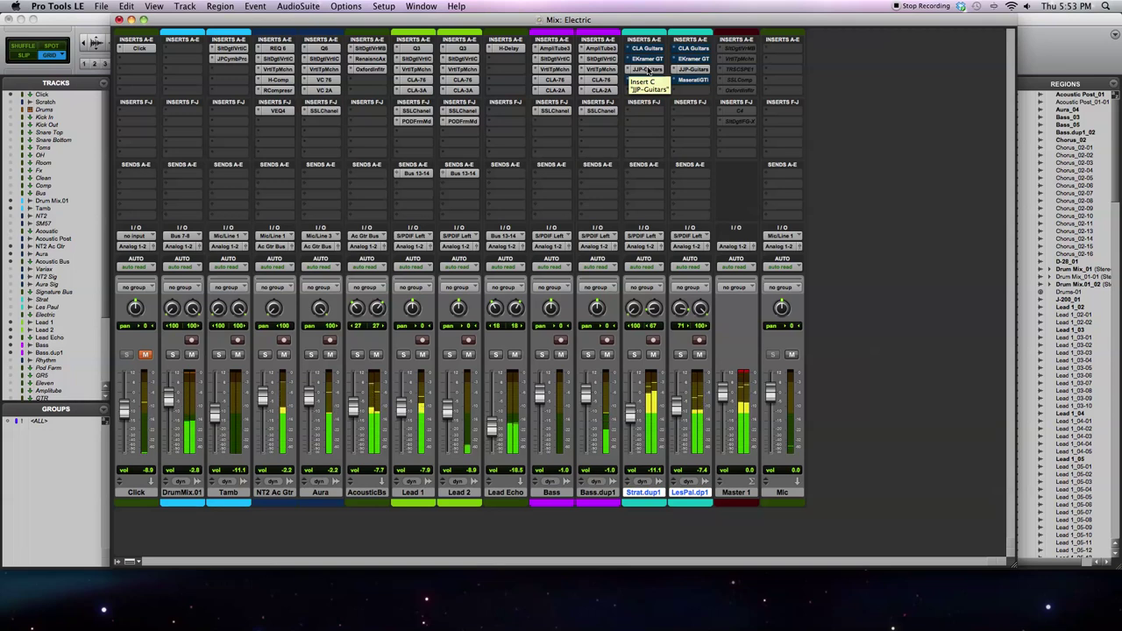
pyautogui.rightClick(649, 70)
pyautogui.click(648, 72)
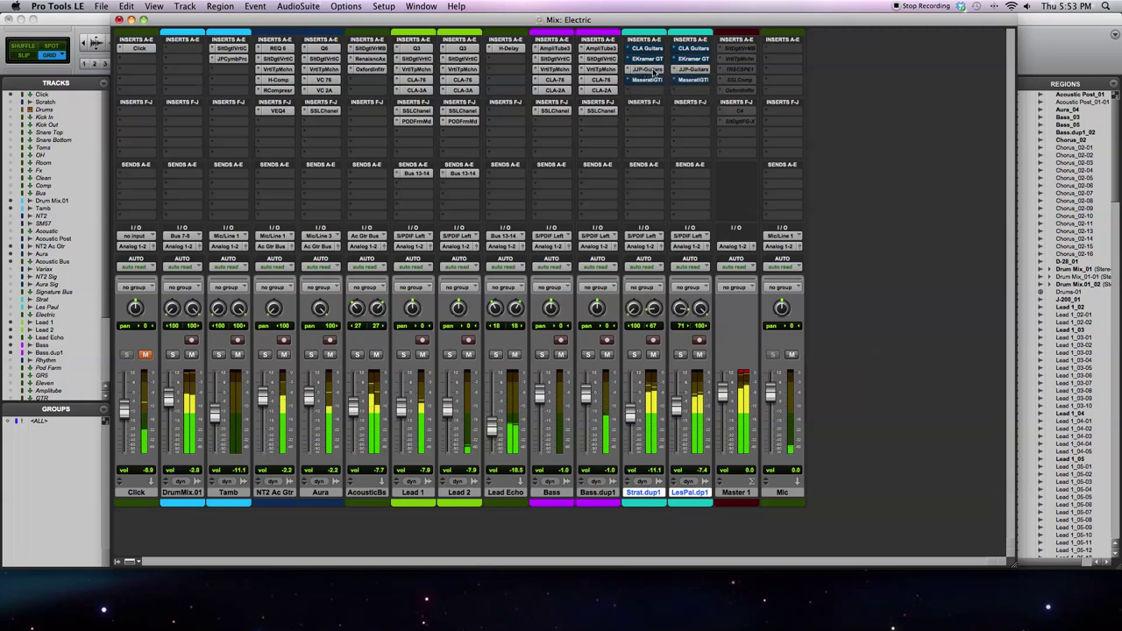
pyautogui.rightClick(650, 81)
pyautogui.click(651, 80)
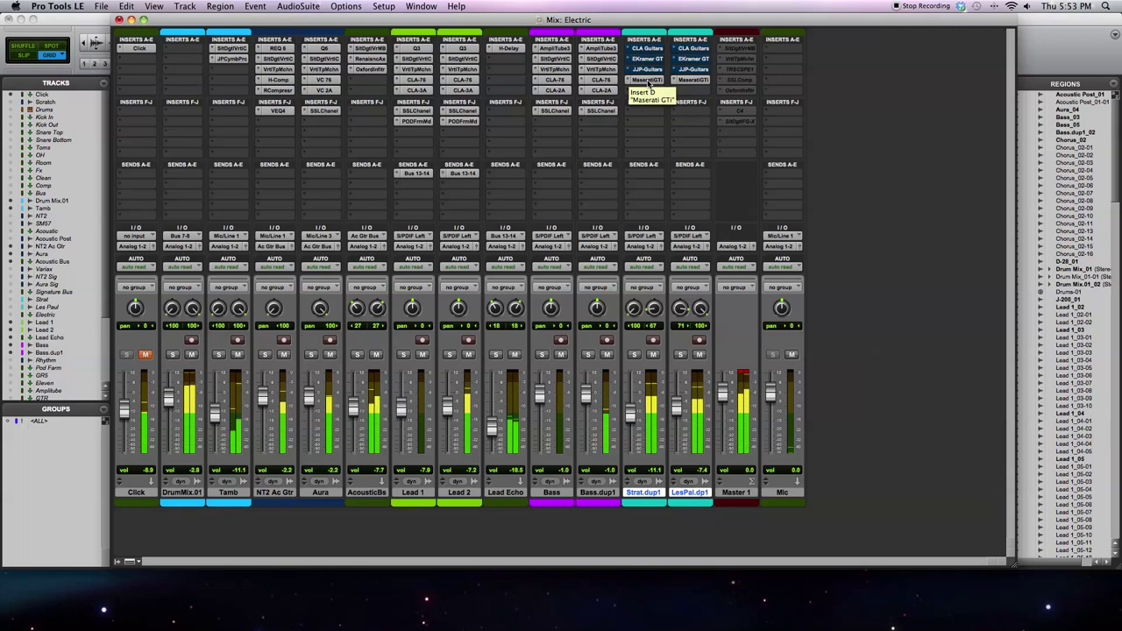
# Step: Switch both guitar tracks from Maserati GTi back through JJP-Guitars to EKramer GT, leaving only EKramer GT enabled
pyautogui.rightClick(649, 81)
pyautogui.click(649, 82)
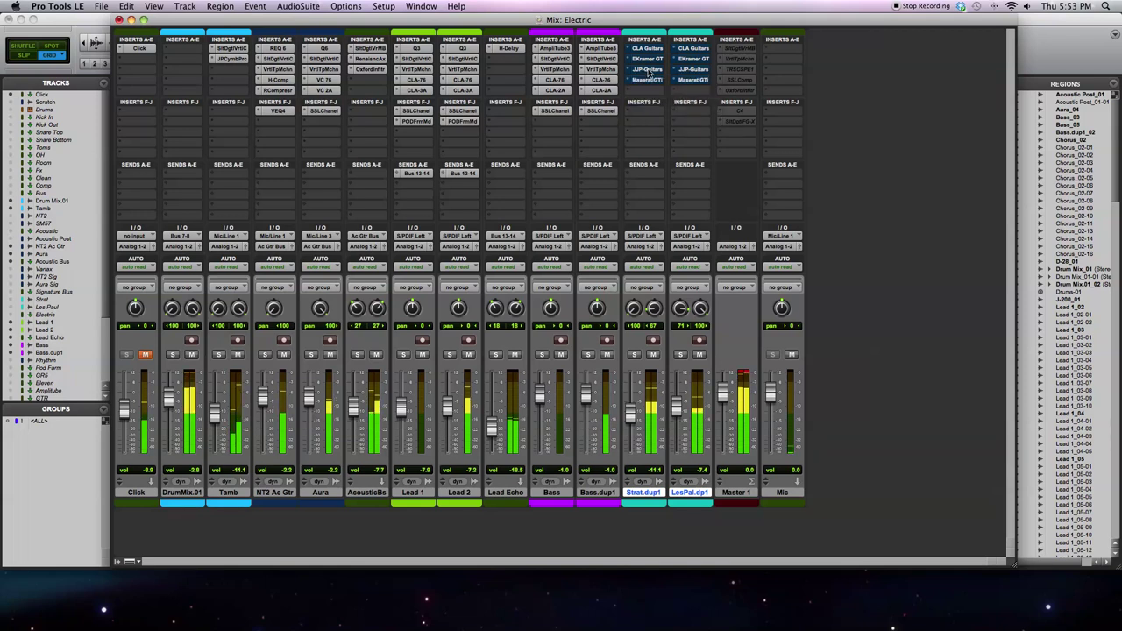
pyautogui.rightClick(647, 70)
pyautogui.click(647, 70)
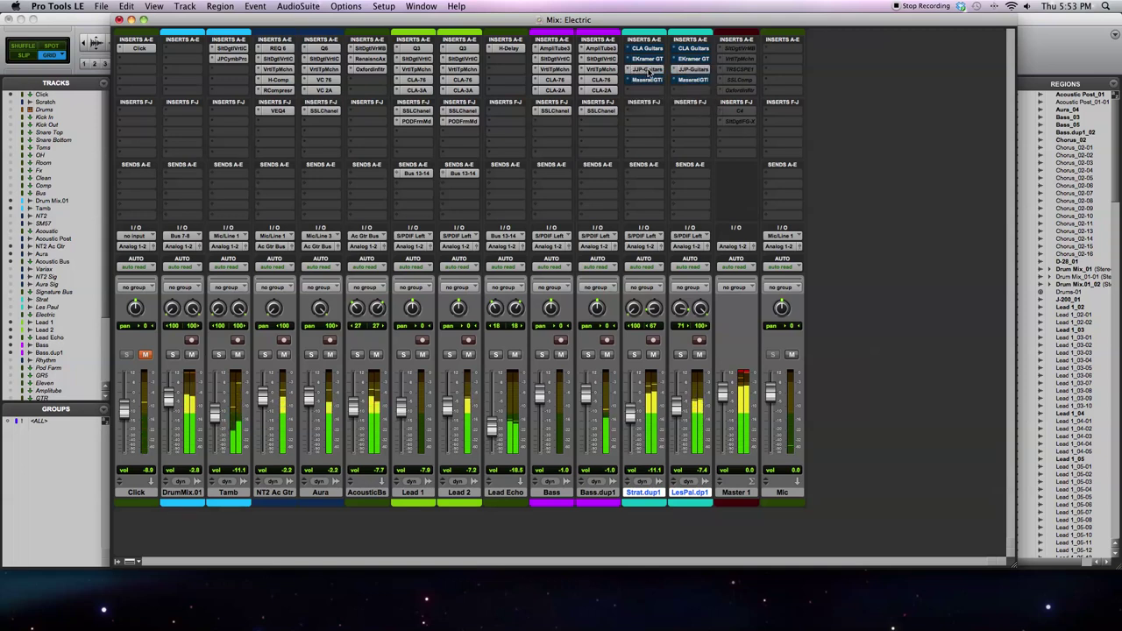
pyautogui.rightClick(649, 71)
pyautogui.click(649, 71)
pyautogui.rightClick(649, 61)
pyautogui.click(648, 60)
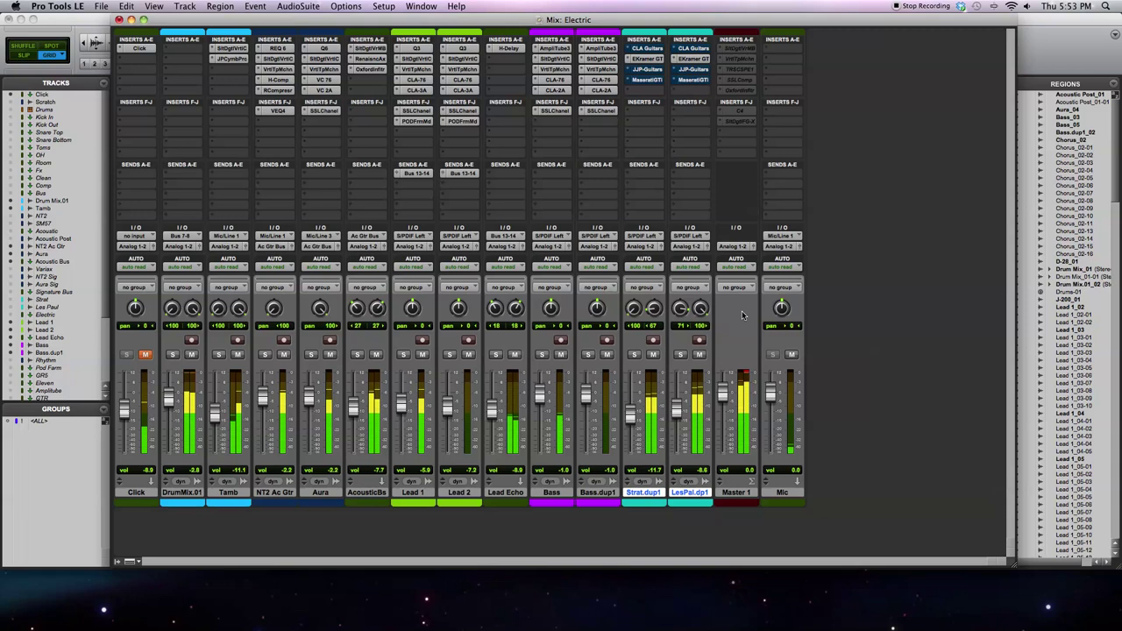
# Step: Clear the clip indicator on Master 1 and set the Strat track's second pan knob to 70
pyautogui.click(744, 374)
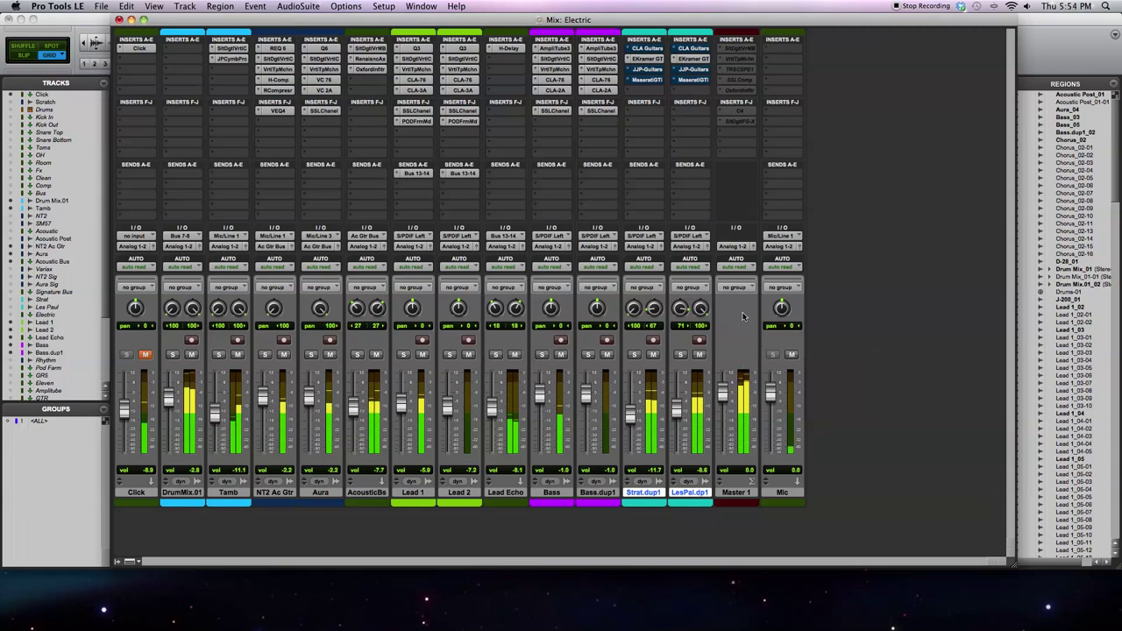
pyautogui.moveTo(655, 315); pyautogui.dragTo(653, 313)
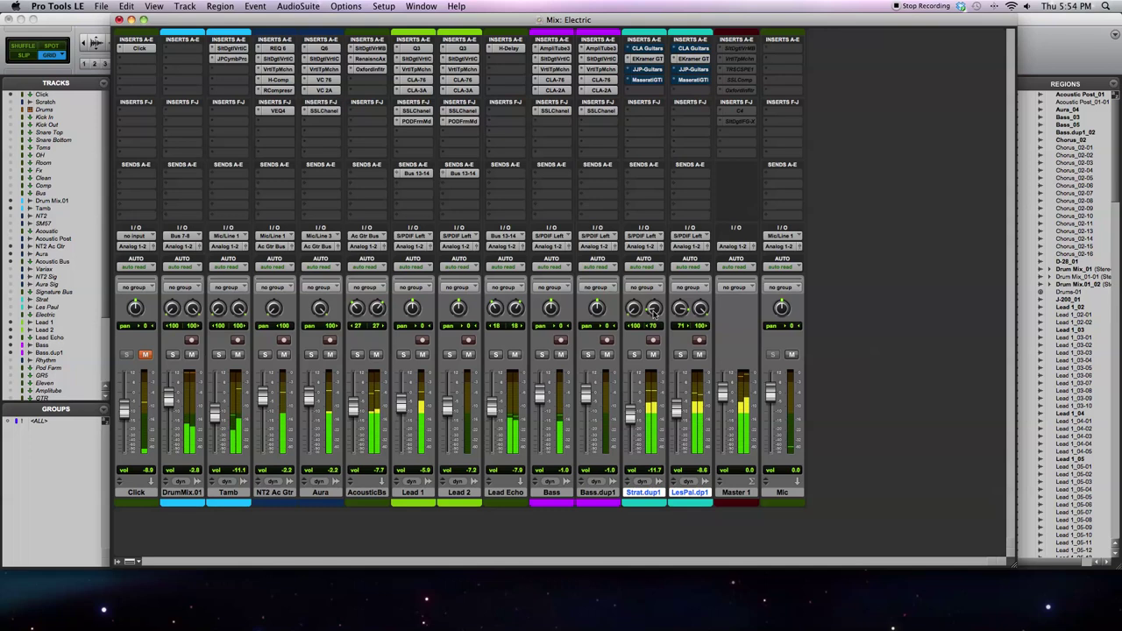
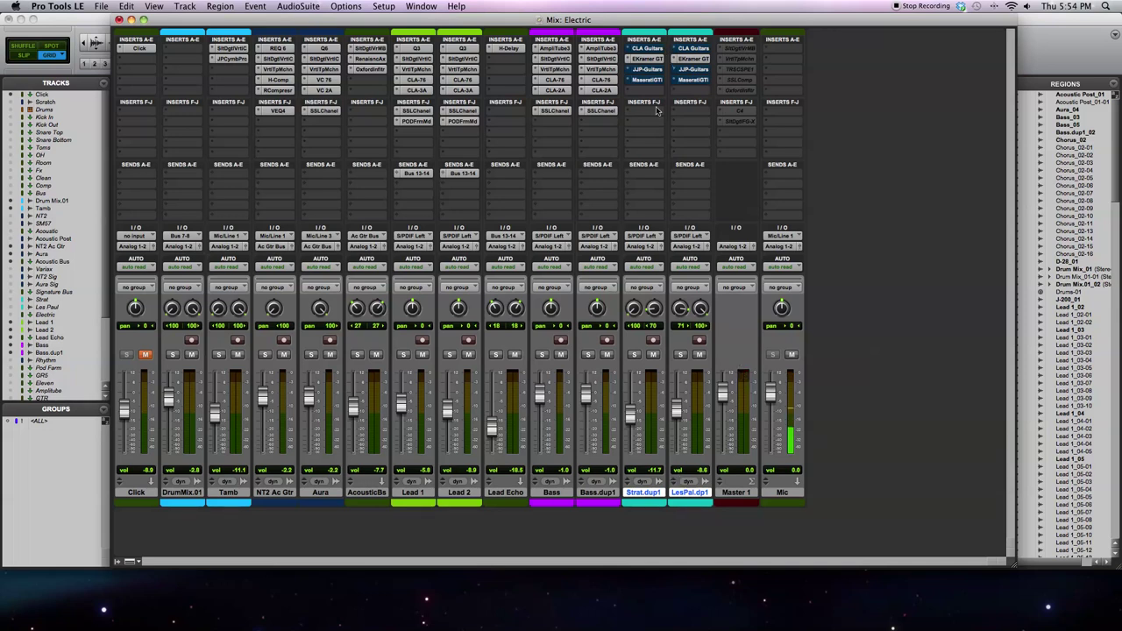
# Step: Create one new stereo Aux Input track after the duplicated Les Paul track
pyautogui.rightClick(703, 494)
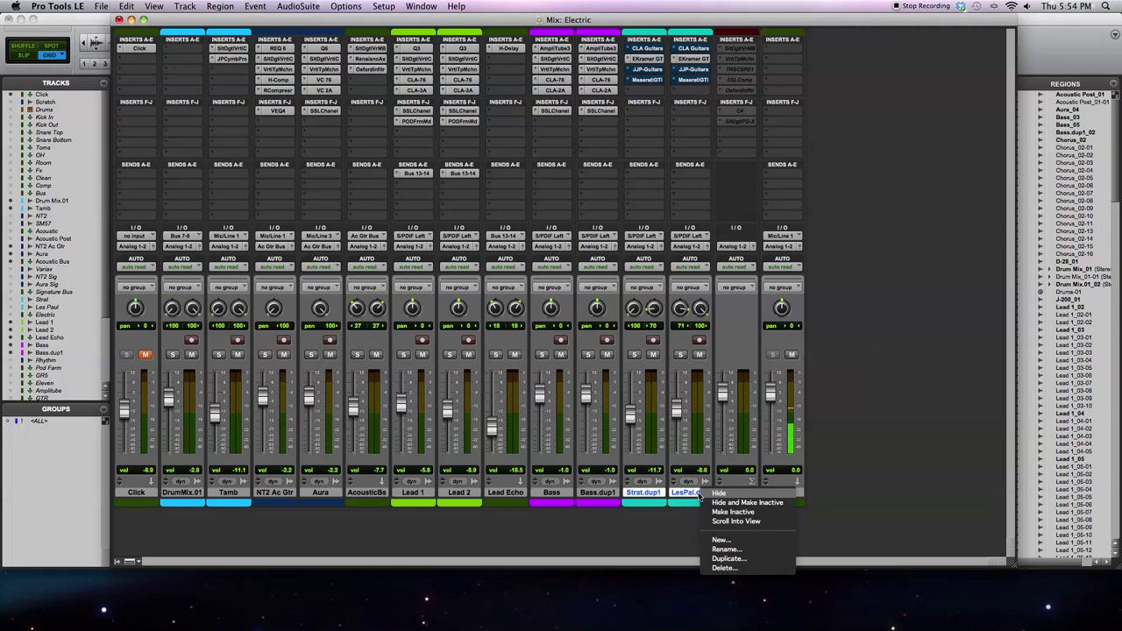
pyautogui.click(721, 539)
pyautogui.click(504, 225)
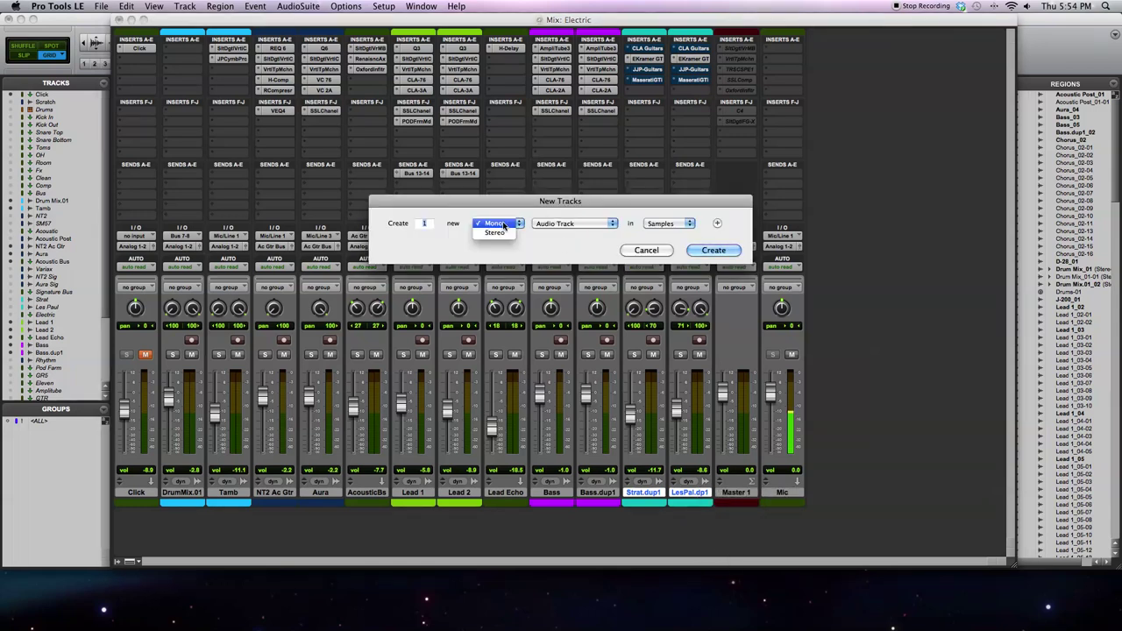
pyautogui.click(496, 233)
pyautogui.click(558, 224)
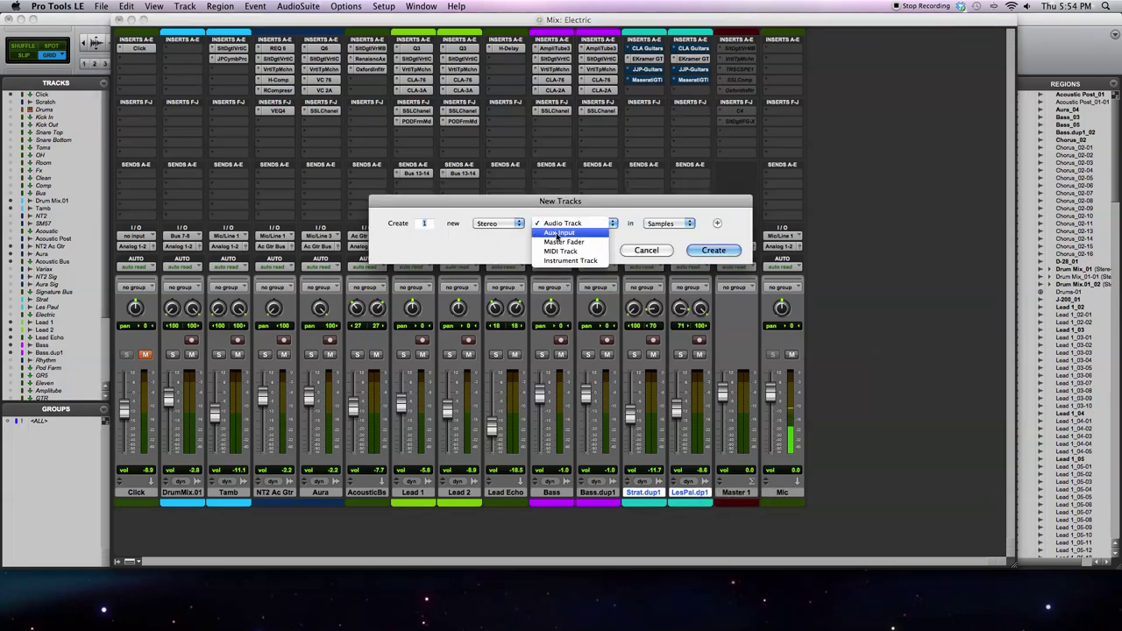
pyautogui.click(558, 233)
pyautogui.click(714, 250)
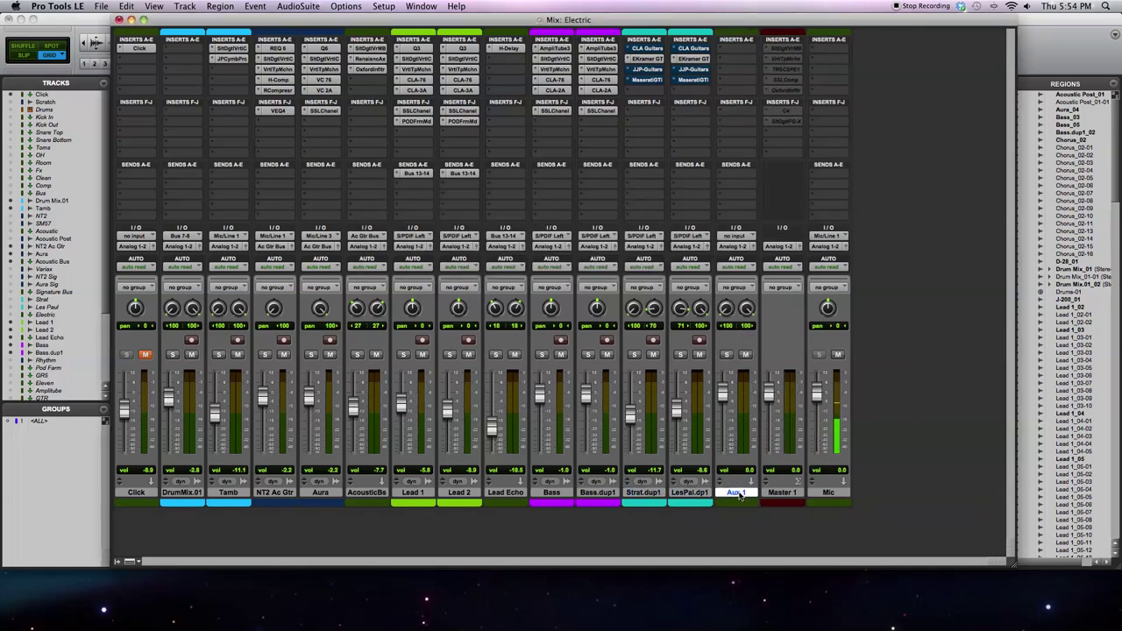
# Step: Insert the stereo Maserati GRP multichannel plug-in on Aux 1 and place its window clear of the guitar channels
pyautogui.click(726, 49)
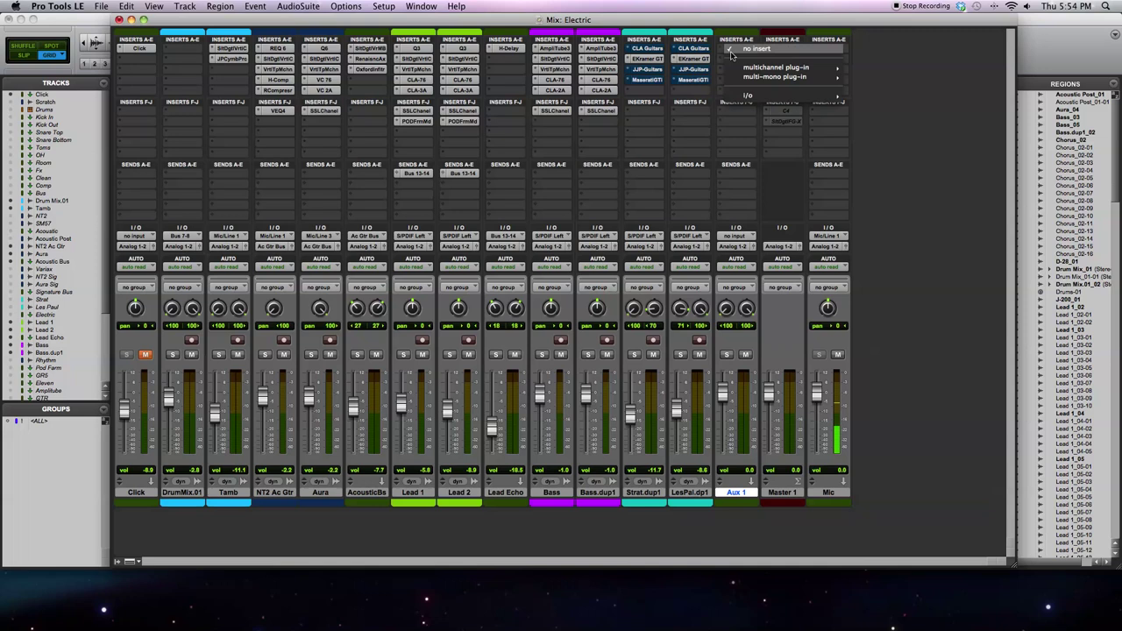
pyautogui.moveTo(789, 67)
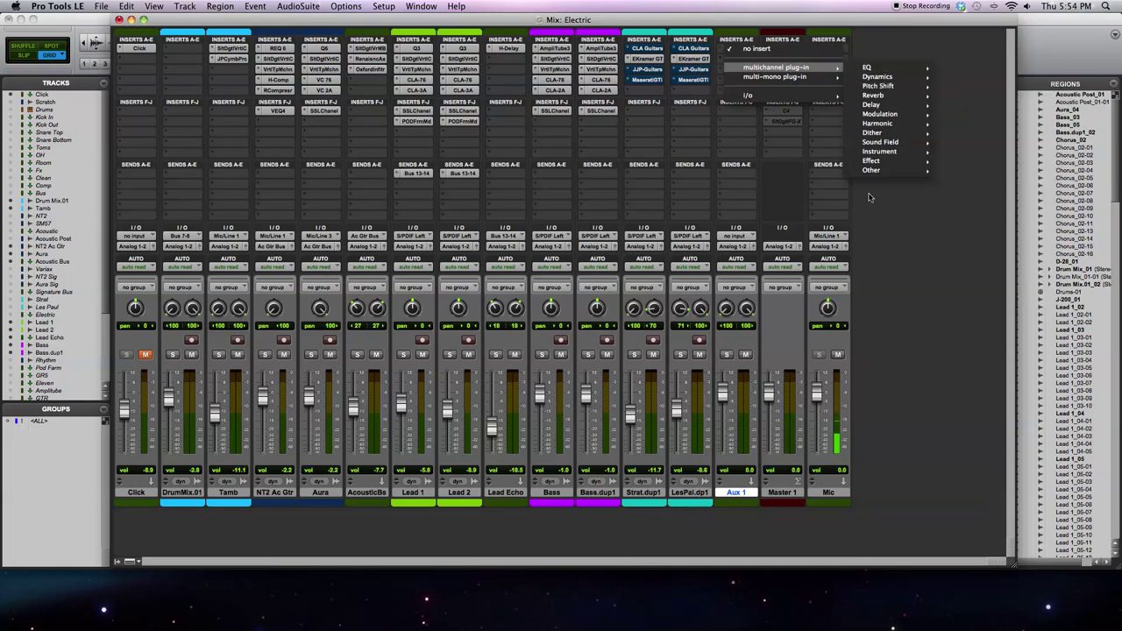
pyautogui.moveTo(874, 171)
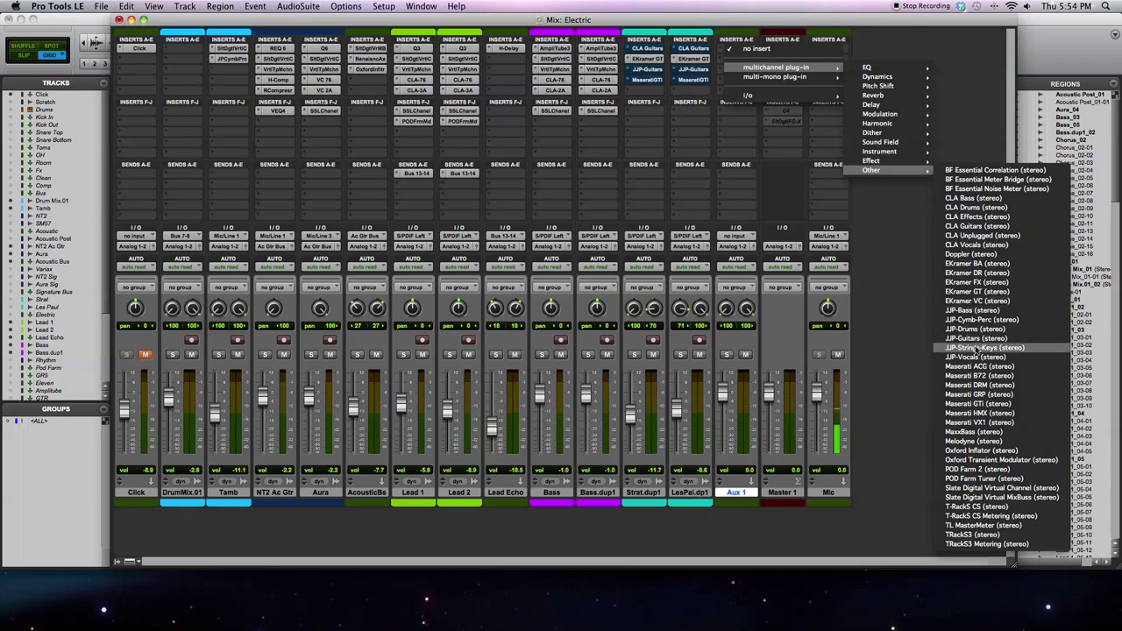
pyautogui.click(987, 395)
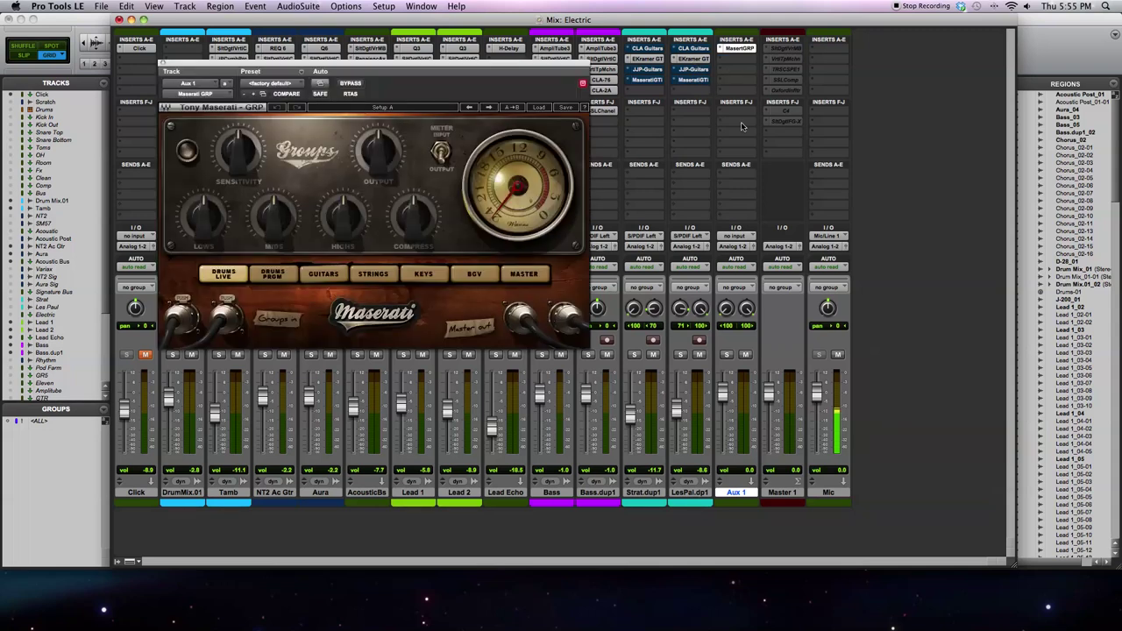
pyautogui.moveTo(505, 66); pyautogui.dragTo(696, 84)
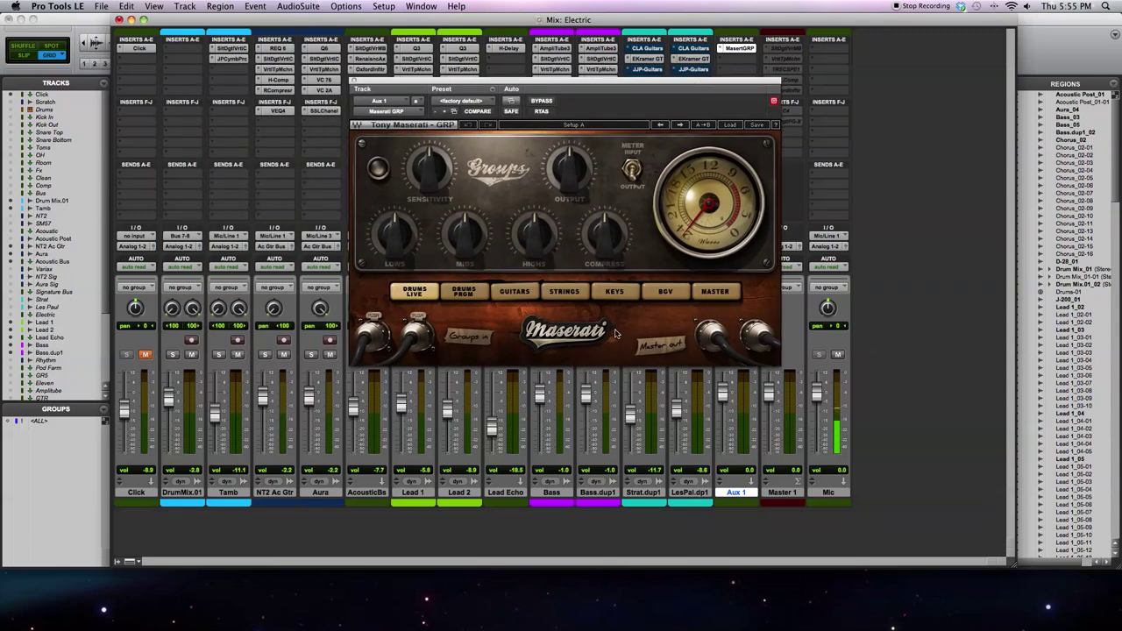
pyautogui.moveTo(474, 81); pyautogui.dragTo(299, 75)
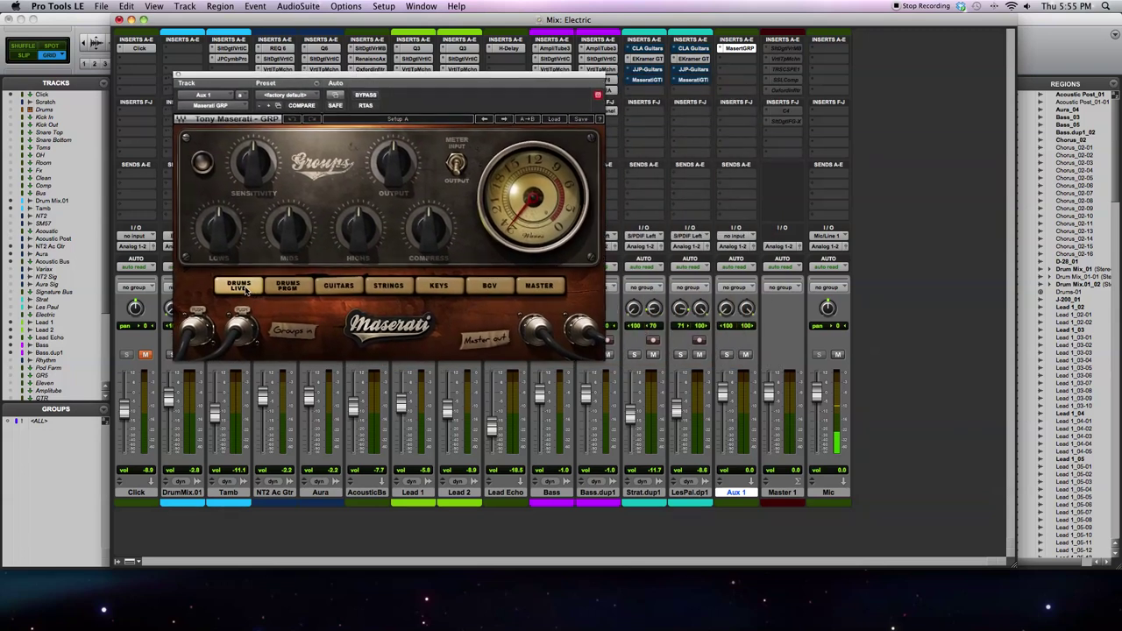
# Step: Rename the Aux 1 track as Gtr Bus
pyautogui.doubleClick(736, 492)
pyautogui.write('Gtr')
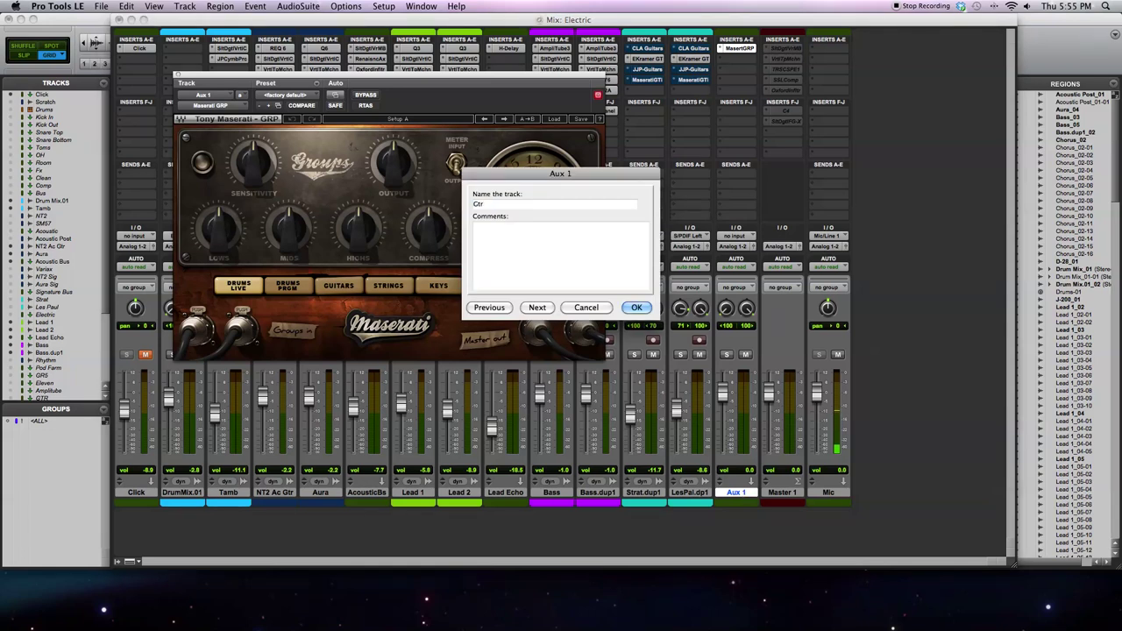
pyautogui.write(' Bus')
pyautogui.press('Return')
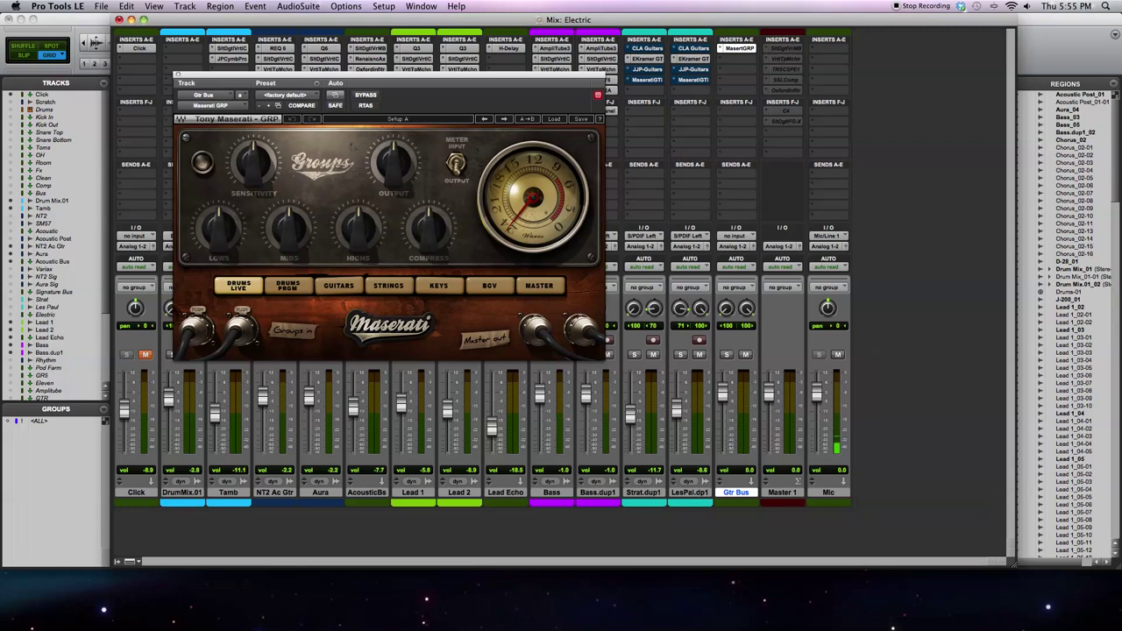
# Step: Route the outputs of both the Strat and Les Paul duplicate tracks to stereo Bus 19-20
pyautogui.click(690, 493)
pyautogui.click(647, 494)
pyautogui.keyDown('shift'); pyautogui.click(691, 494); pyautogui.keyUp('shift')
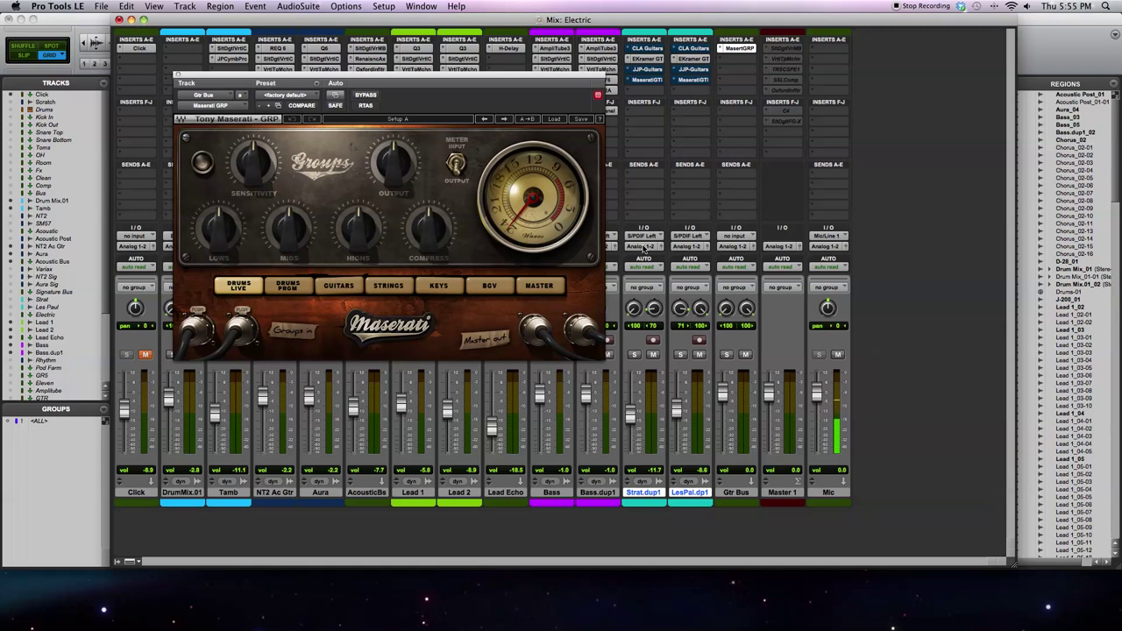
pyautogui.click(644, 247)
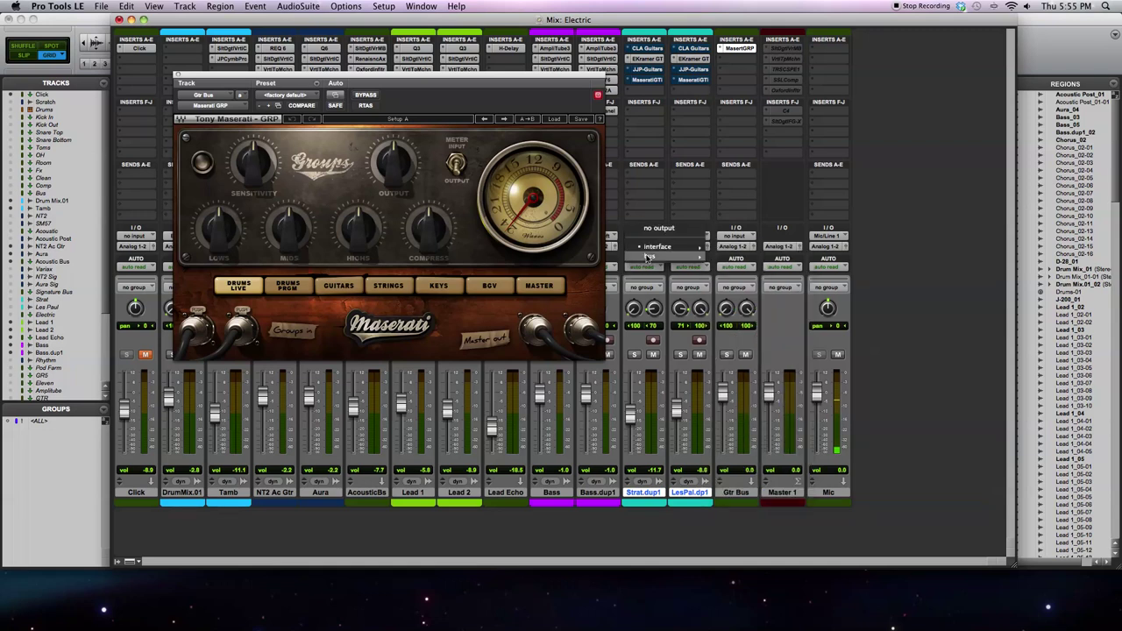
pyautogui.moveTo(650, 257)
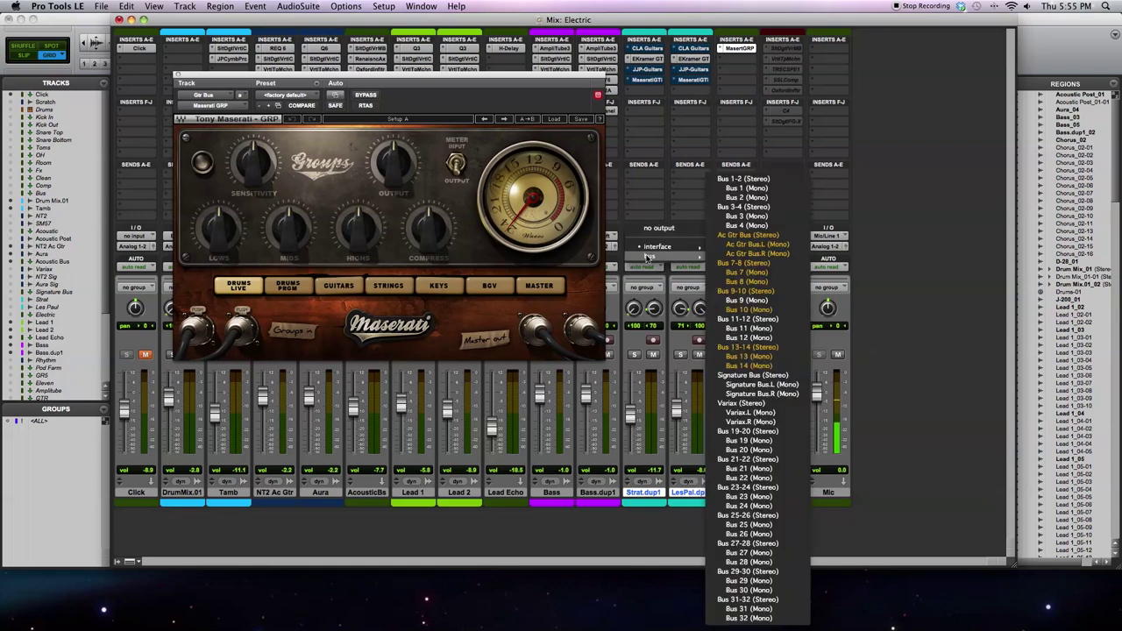
pyautogui.click(775, 433)
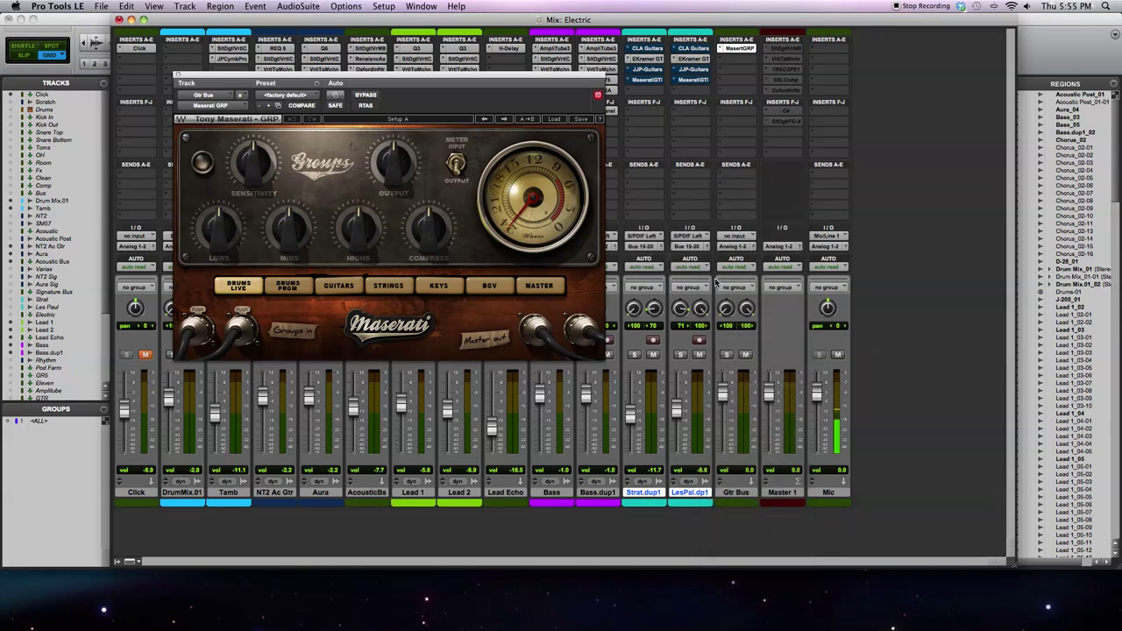
# Step: Set the Gtr Bus track's input to stereo Bus 19-20 and bypass its Maserati GRP plug-in
pyautogui.click(736, 236)
pyautogui.moveTo(742, 266)
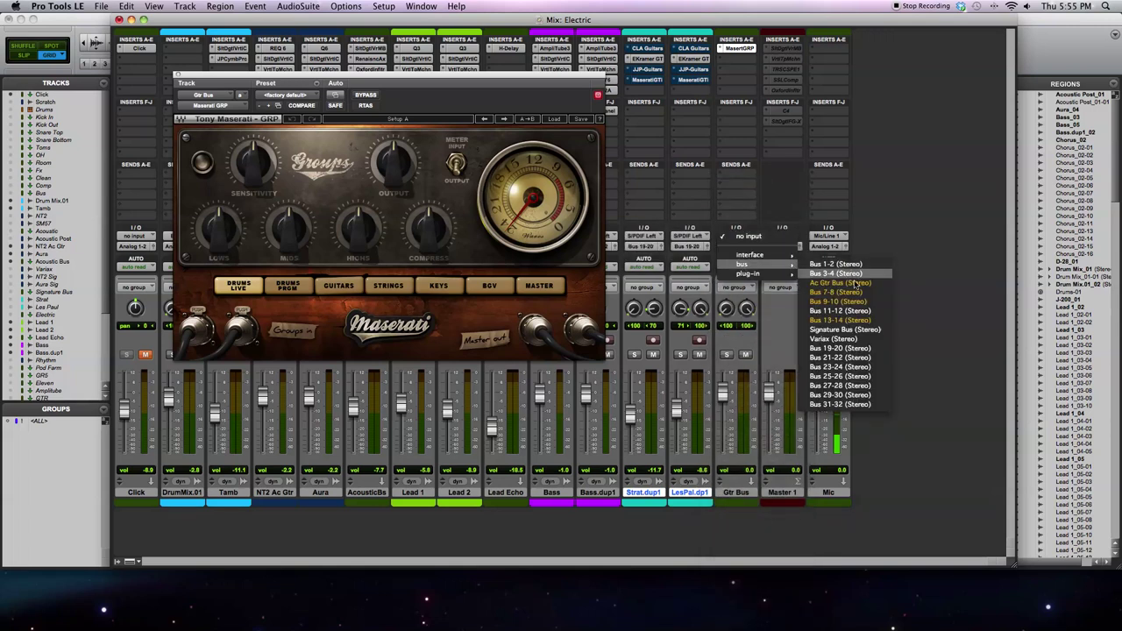
pyautogui.click(862, 349)
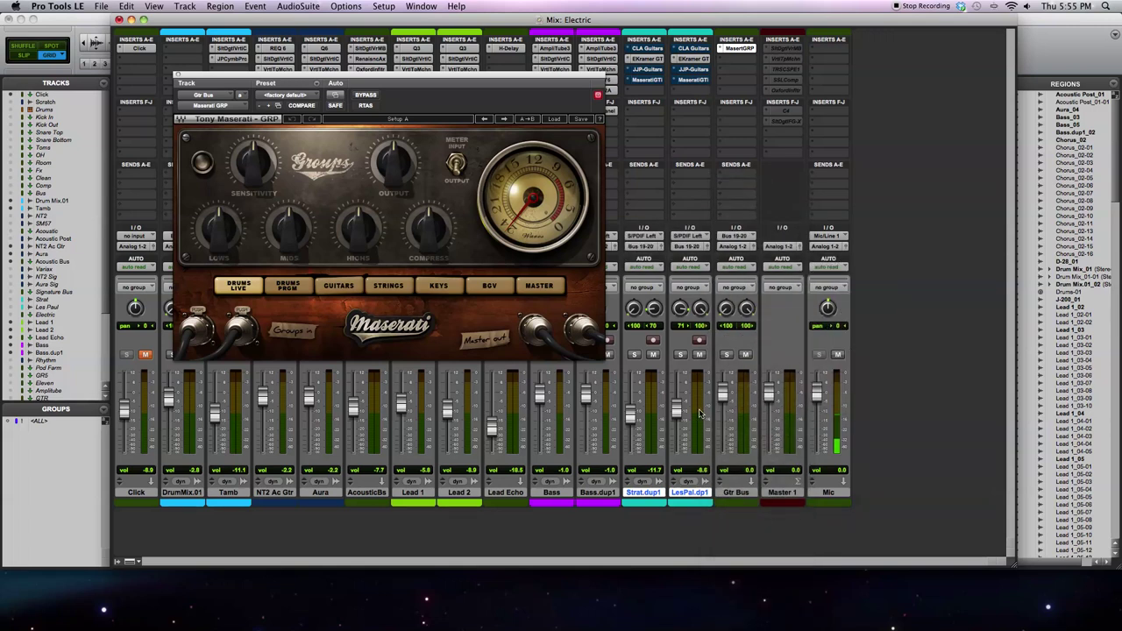
pyautogui.keyDown('super'); pyautogui.click(742, 50); pyautogui.keyUp('super')
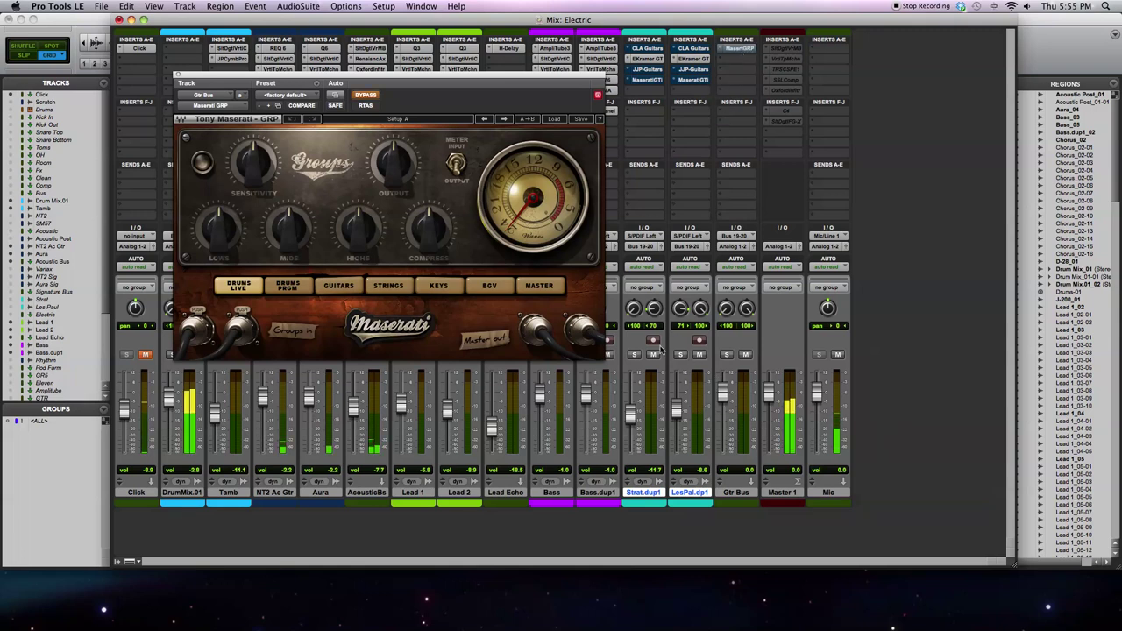
# Step: Solo the duplicated Strat and Les Paul tracks and the Gtr Bus, and reposition the Maserati GRP window over the mixer
pyautogui.click(634, 354)
pyautogui.click(681, 355)
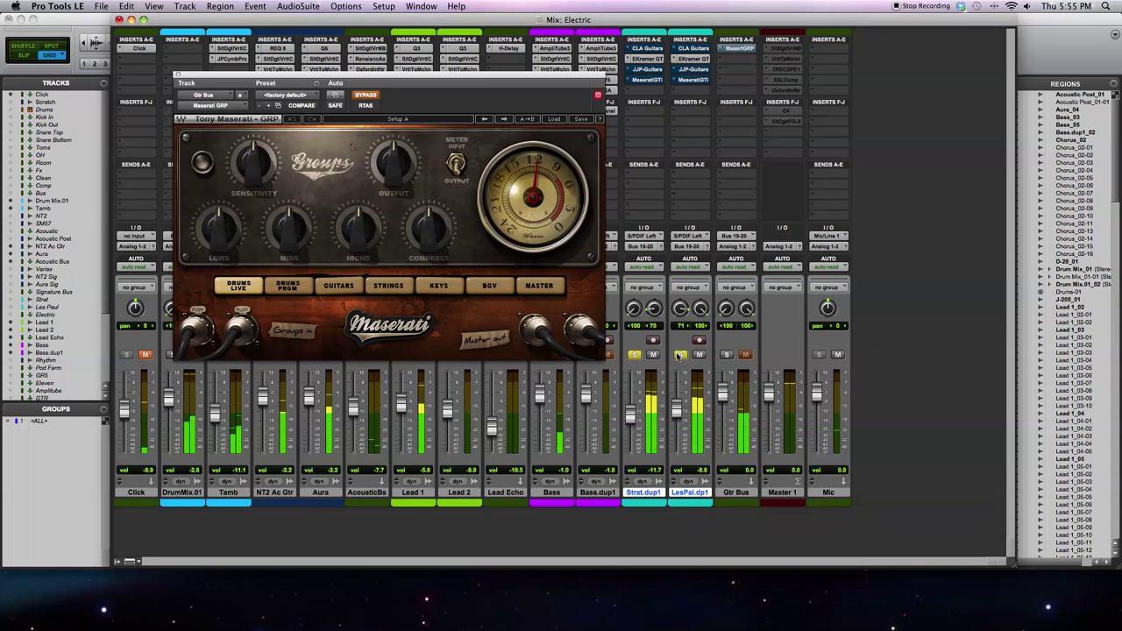
pyautogui.click(726, 355)
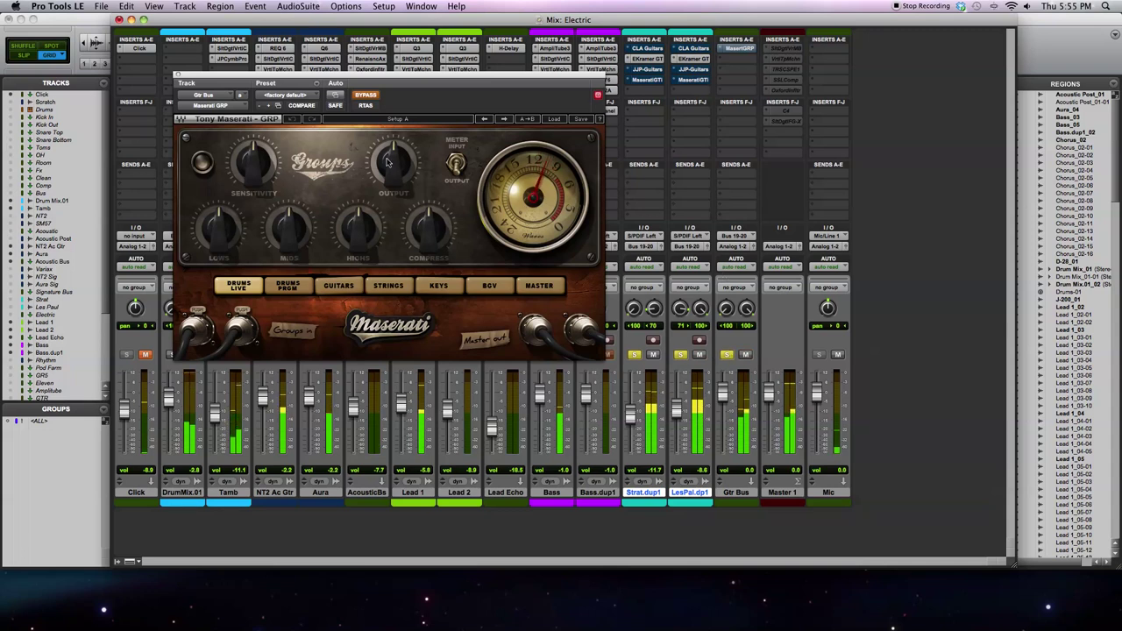
pyautogui.moveTo(436, 78); pyautogui.dragTo(546, 100)
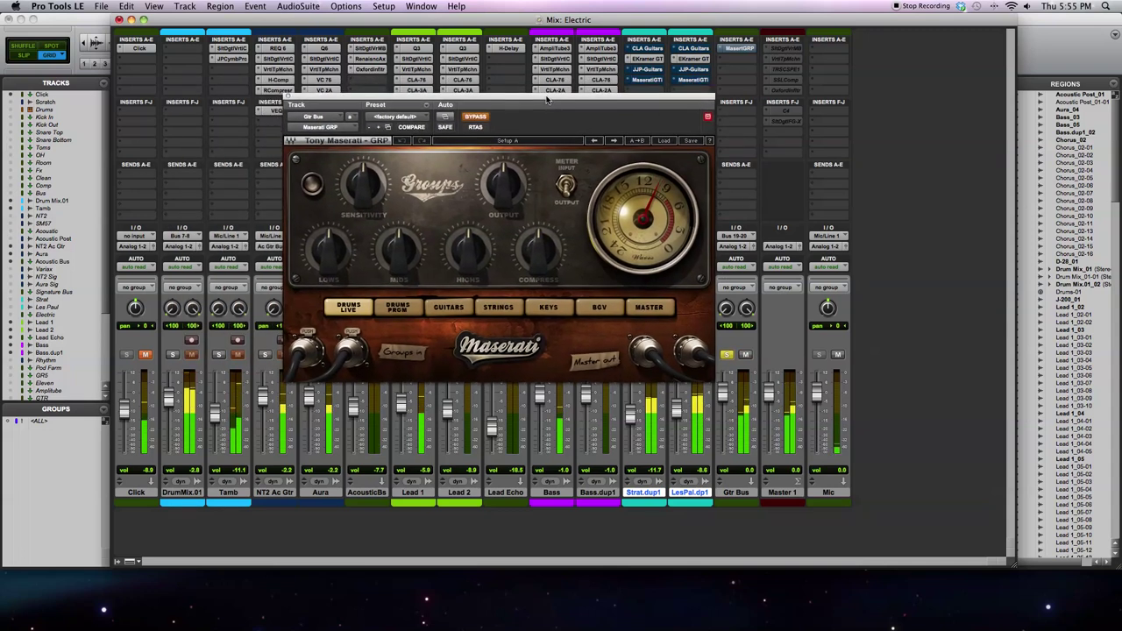
# Step: Set the Gtr Bus Maserati GRP to its Guitars mode and slightly lower the Compress amount
pyautogui.click(454, 307)
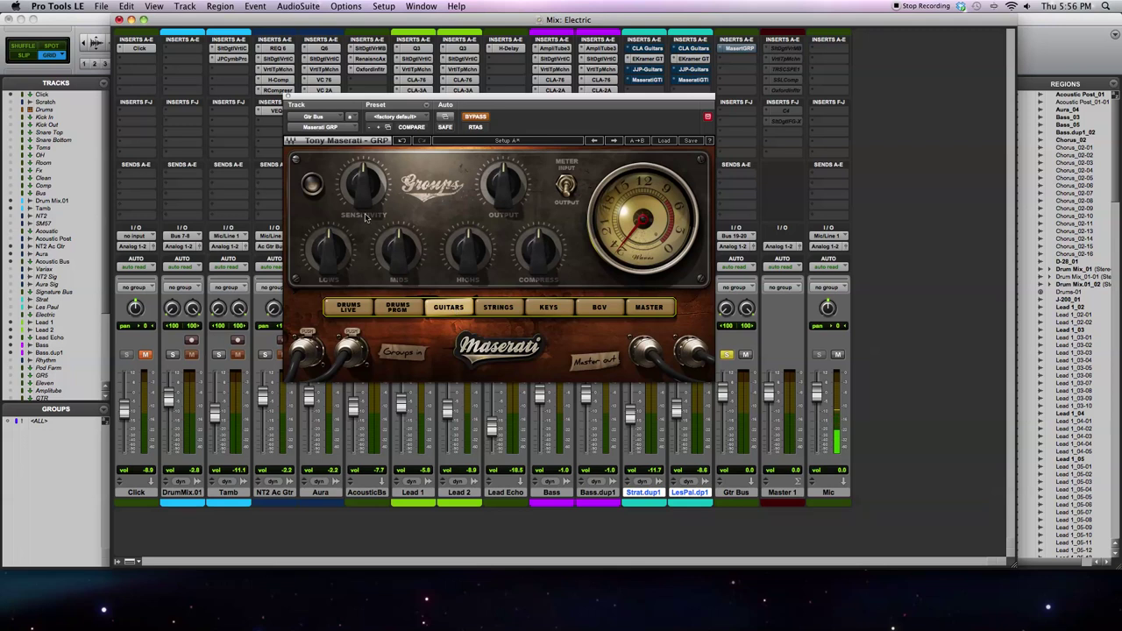
pyautogui.moveTo(367, 185); pyautogui.dragTo(433, 189)
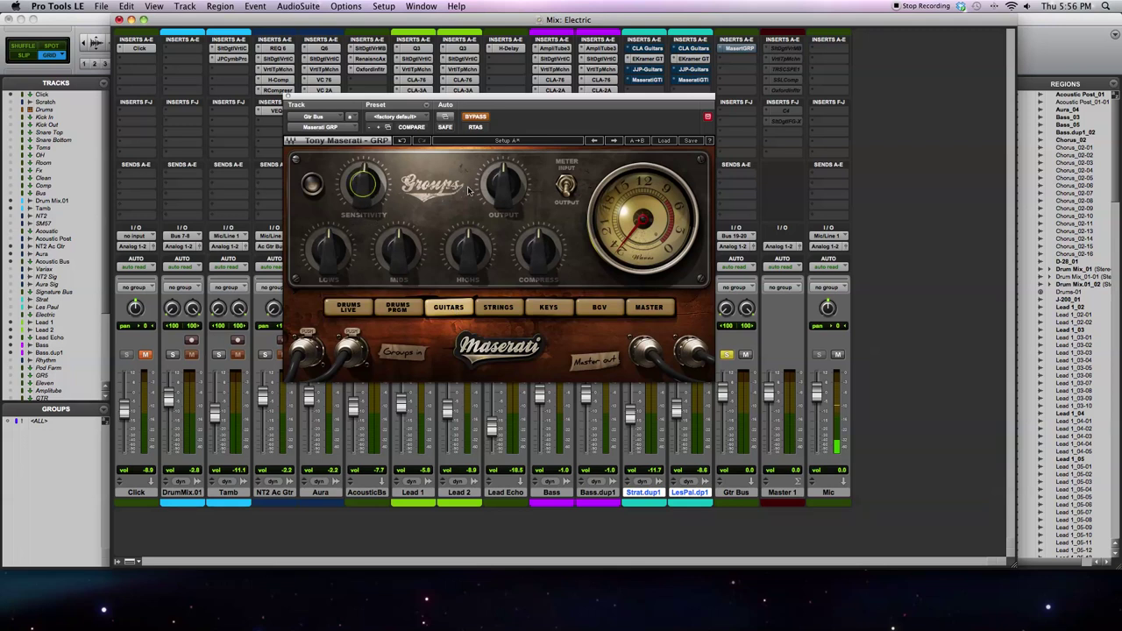
pyautogui.click(494, 188)
pyautogui.click(543, 258)
pyautogui.moveTo(539, 255); pyautogui.dragTo(540, 250)
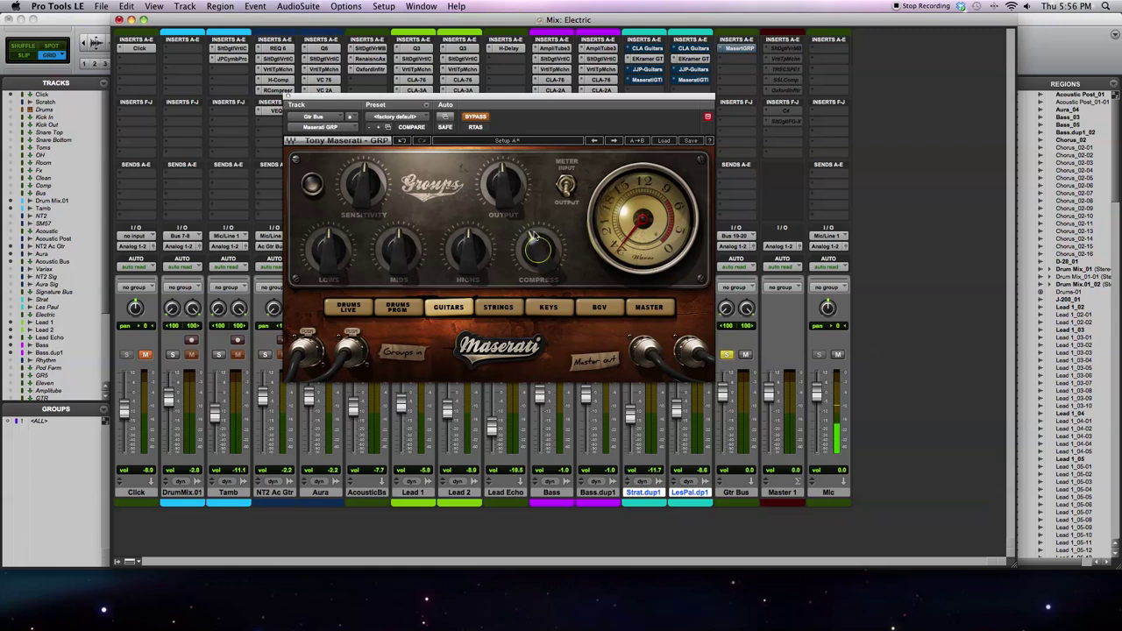
pyautogui.moveTo(533, 249)
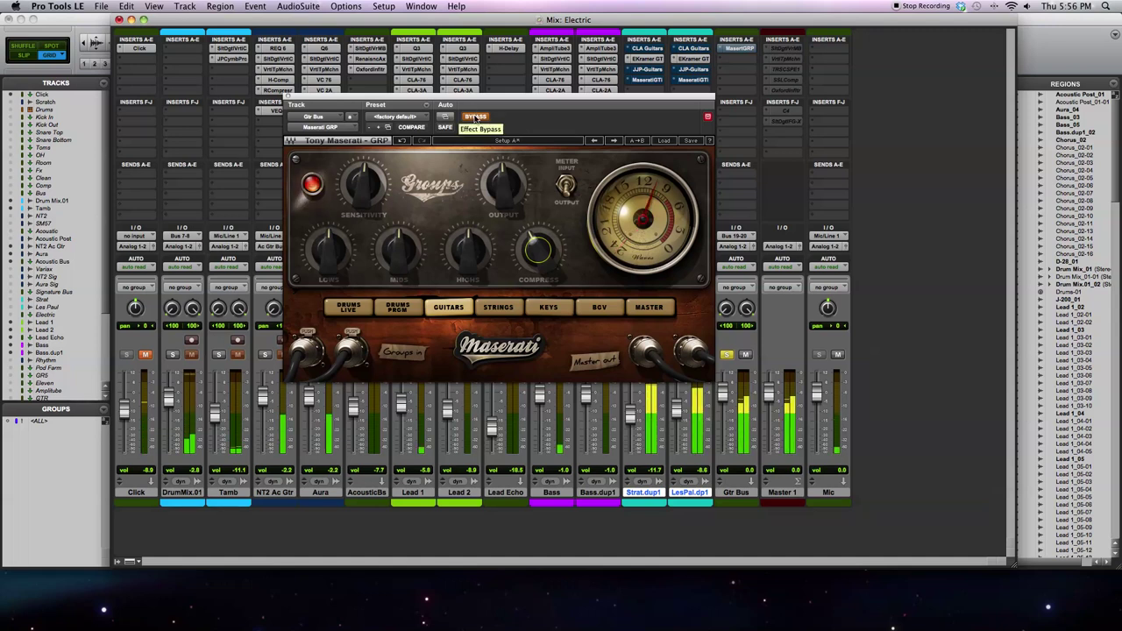
# Step: Take the Maserati GRP out of bypass, boost Lows, readjust Compress and Output, and raise the Strat duplicate's volume to -9.5 dB
pyautogui.click(475, 117)
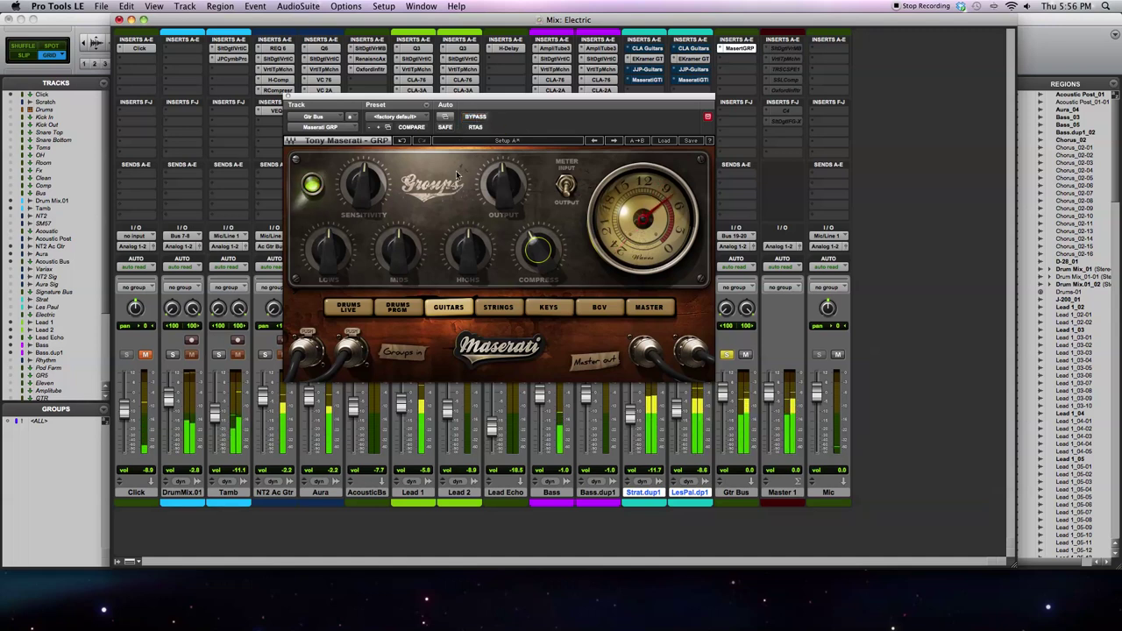
pyautogui.click(329, 249)
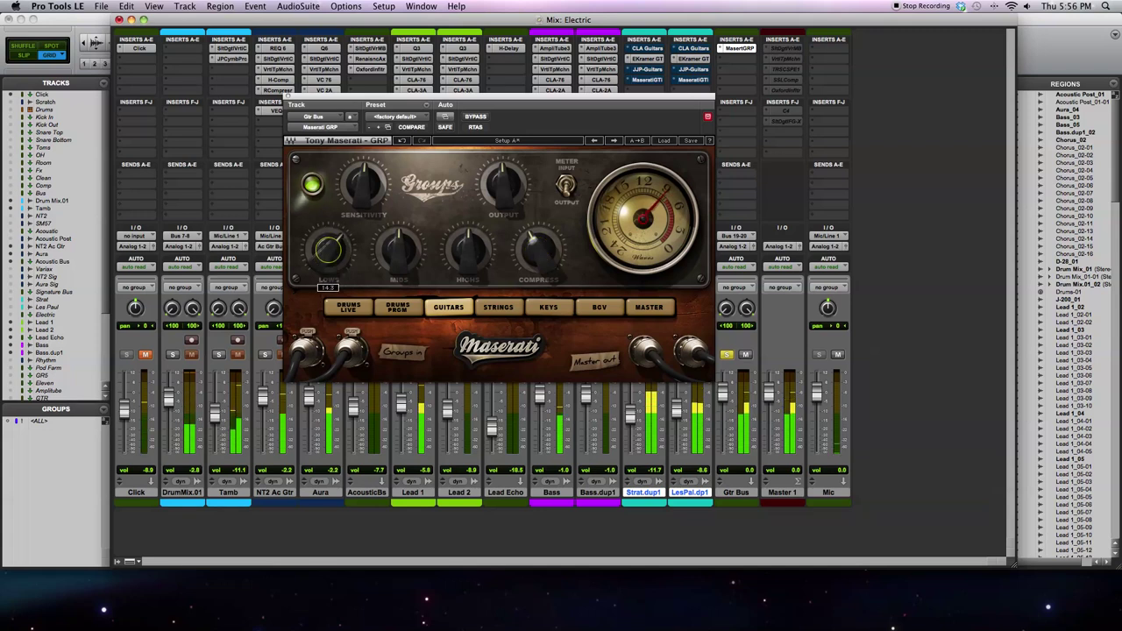
pyautogui.click(537, 249)
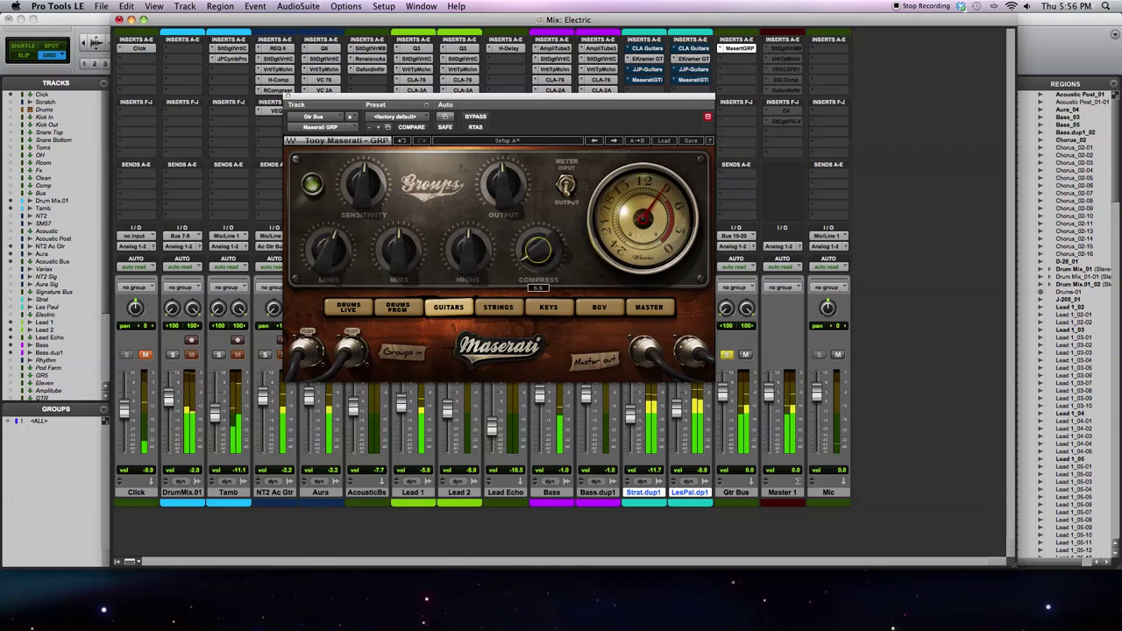
pyautogui.moveTo(537, 250)
pyautogui.mouseDown()
pyautogui.moveTo(538, 162)
pyautogui.moveTo(538, 253)
pyautogui.mouseUp()
pyautogui.moveTo(502, 184); pyautogui.dragTo(502, 198)
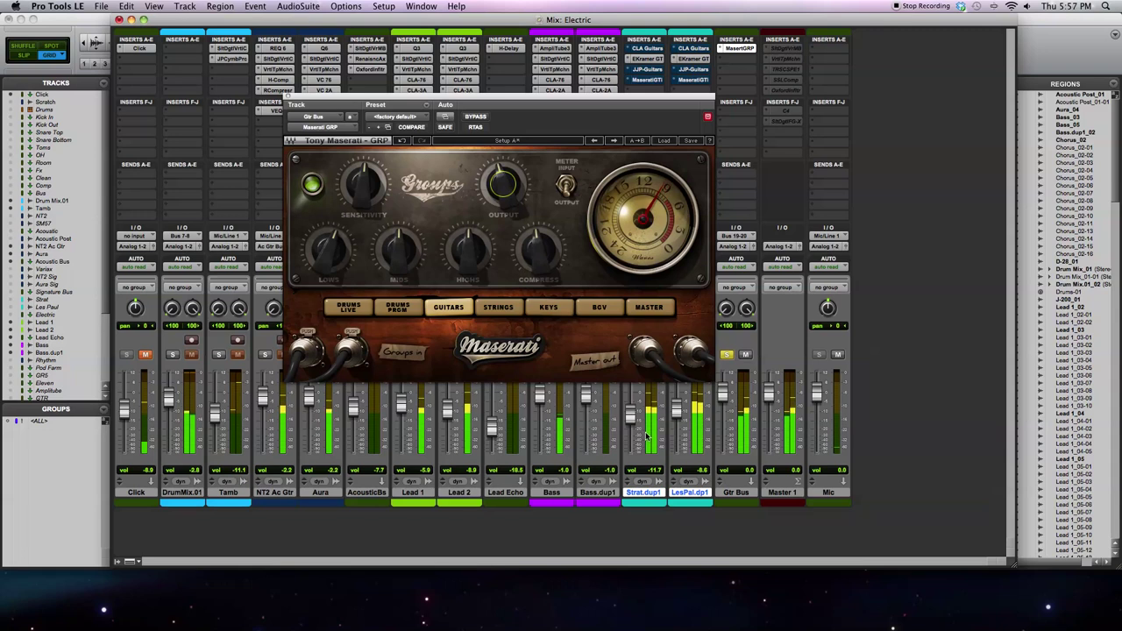
pyautogui.moveTo(631, 422); pyautogui.dragTo(630, 418)
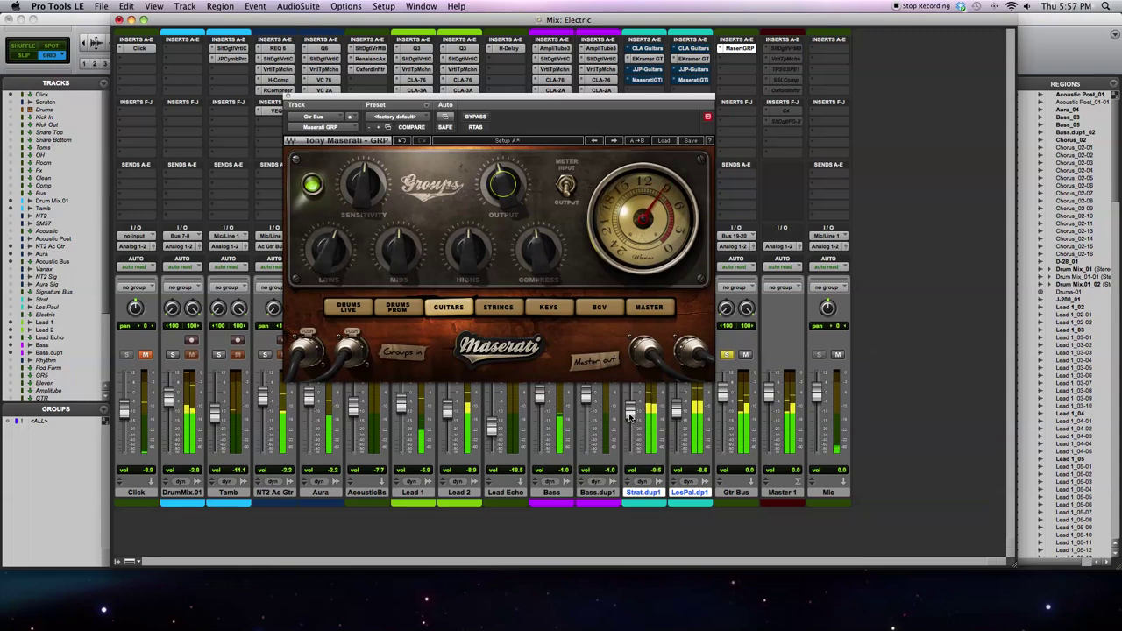
# Step: Raise the Maserati GRP's Highs to about 7.1 and readjust its Mids and Lows
pyautogui.moveTo(468, 249); pyautogui.dragTo(469, 235)
pyautogui.moveTo(399, 252); pyautogui.dragTo(399, 228)
pyautogui.moveTo(329, 251)
pyautogui.mouseDown()
pyautogui.moveTo(329, 224)
pyautogui.moveTo(329, 256)
pyautogui.mouseUp()
# Step: Fine-tune Sensitivity, Output and Compress on the Maserati GRP during playback, ending with reduced Output and Compress, and stop playback
pyautogui.moveTo(364, 184); pyautogui.dragTo(364, 184)
pyautogui.moveTo(538, 250); pyautogui.dragTo(537, 247)
pyautogui.moveTo(503, 184); pyautogui.dragTo(503, 178)
pyautogui.moveTo(363, 189); pyautogui.dragTo(364, 188)
pyautogui.moveTo(532, 199); pyautogui.dragTo(506, 186)
pyautogui.moveTo(541, 249); pyautogui.dragTo(543, 253)
pyautogui.press('space')
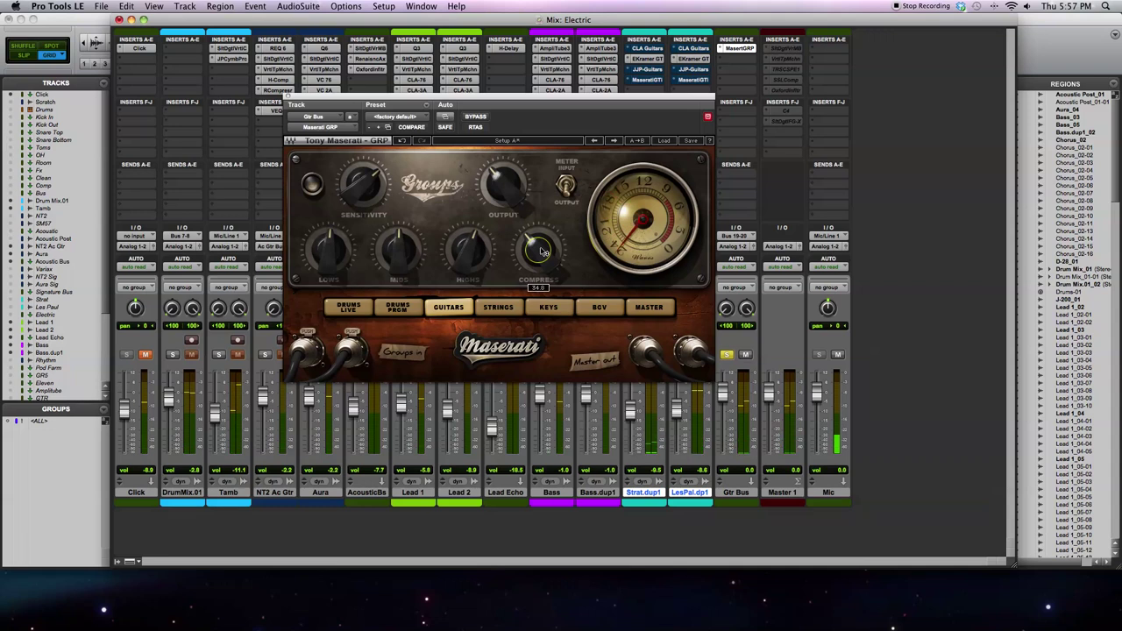
# Step: Close the Maserati GRP window, remove the plug-in from the Gtr Bus, and clear all track solos
pyautogui.moveTo(482, 251)
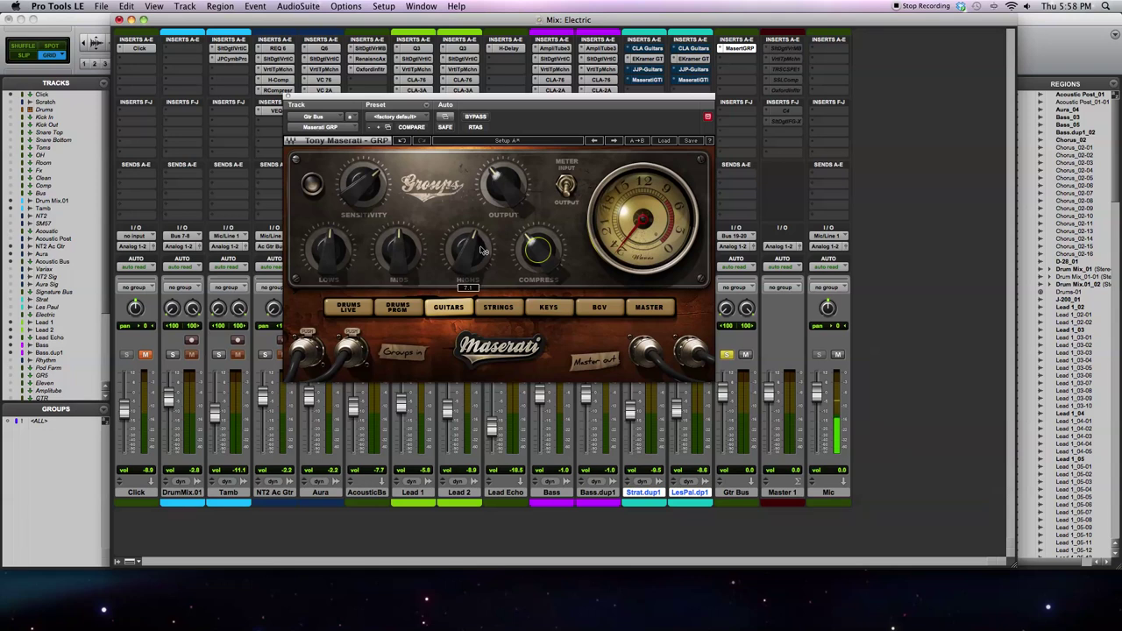
pyautogui.click(478, 251)
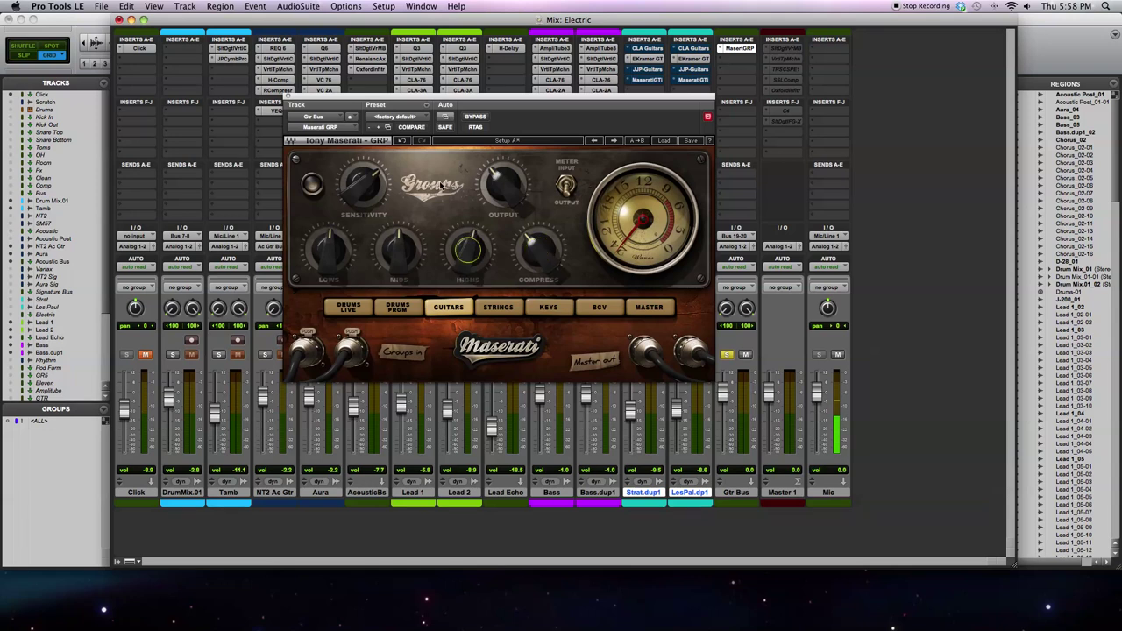
pyautogui.click(287, 96)
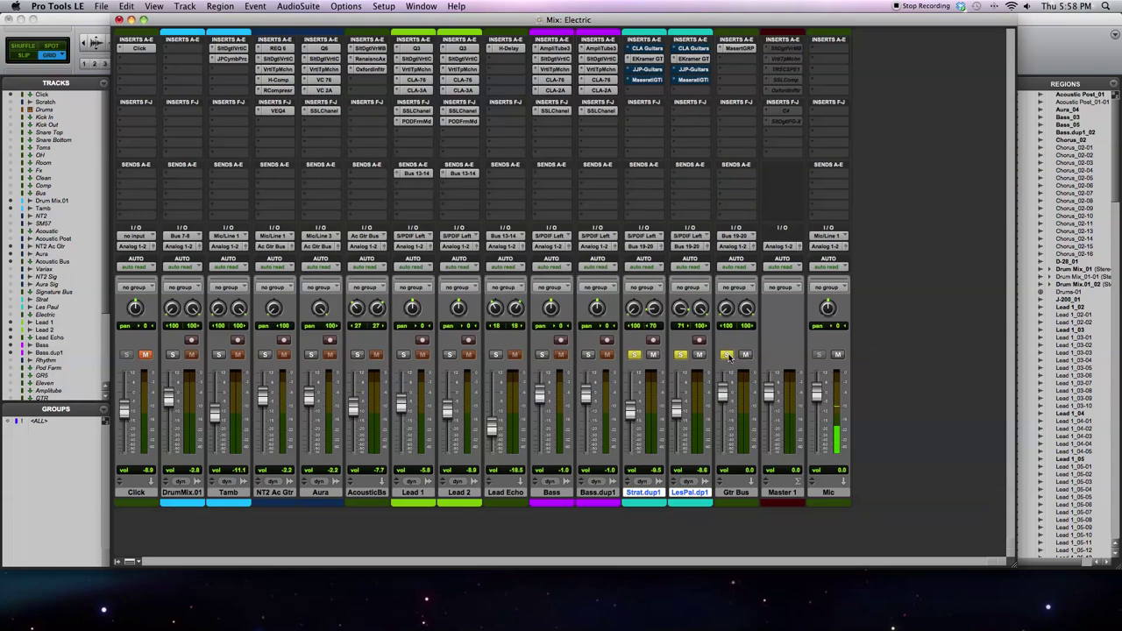
pyautogui.click(720, 50)
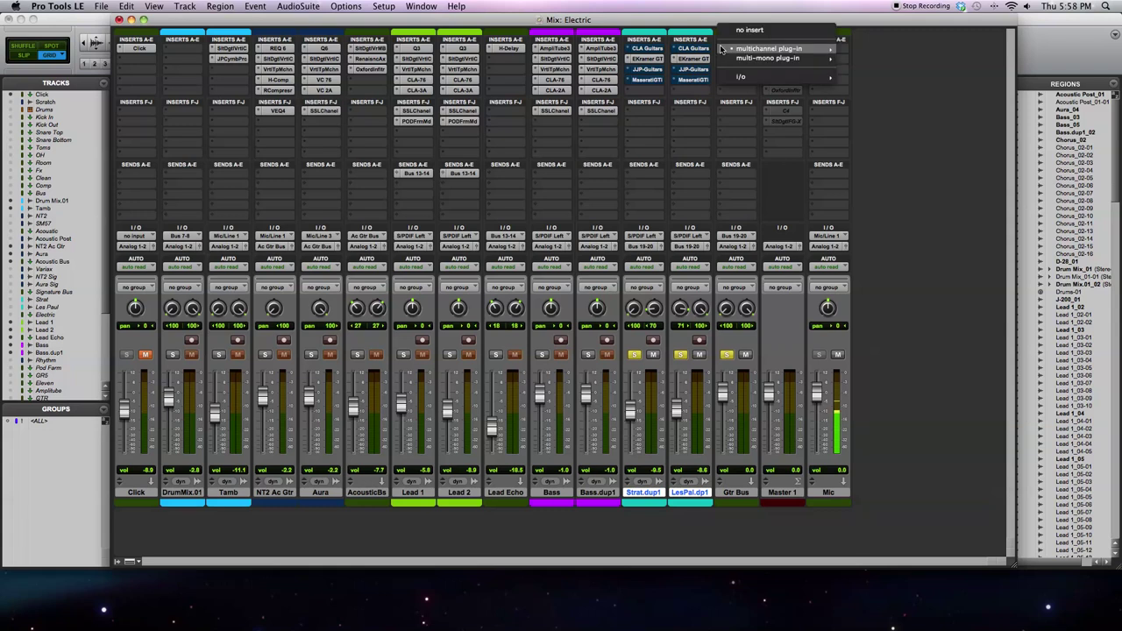
pyautogui.click(733, 33)
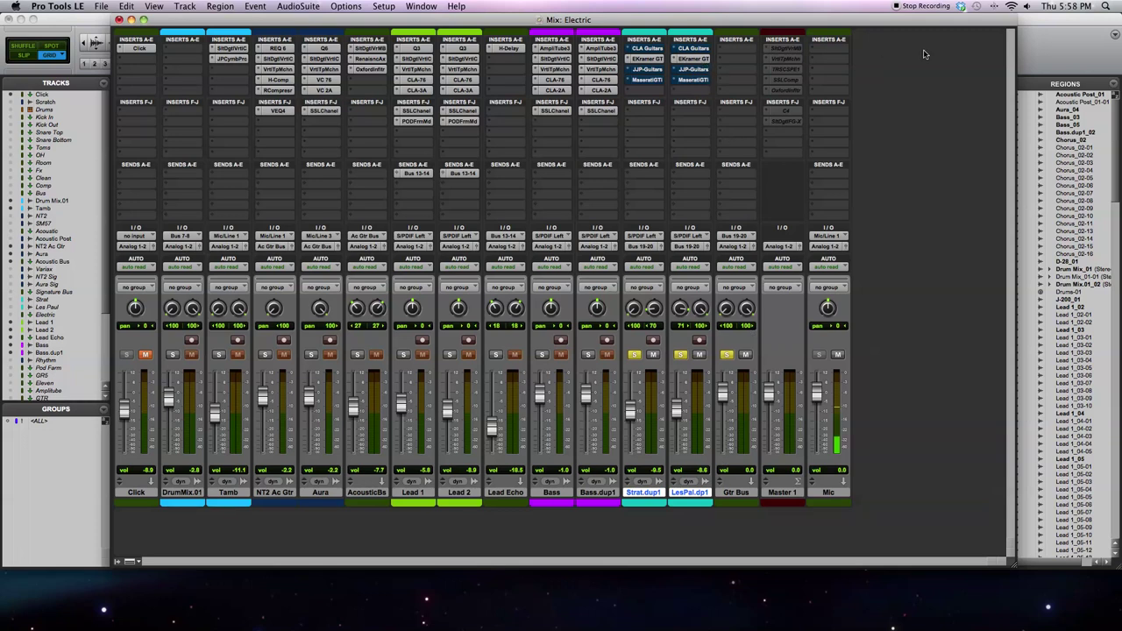
pyautogui.keyDown('alt'); pyautogui.click(680, 354); pyautogui.keyUp('alt')
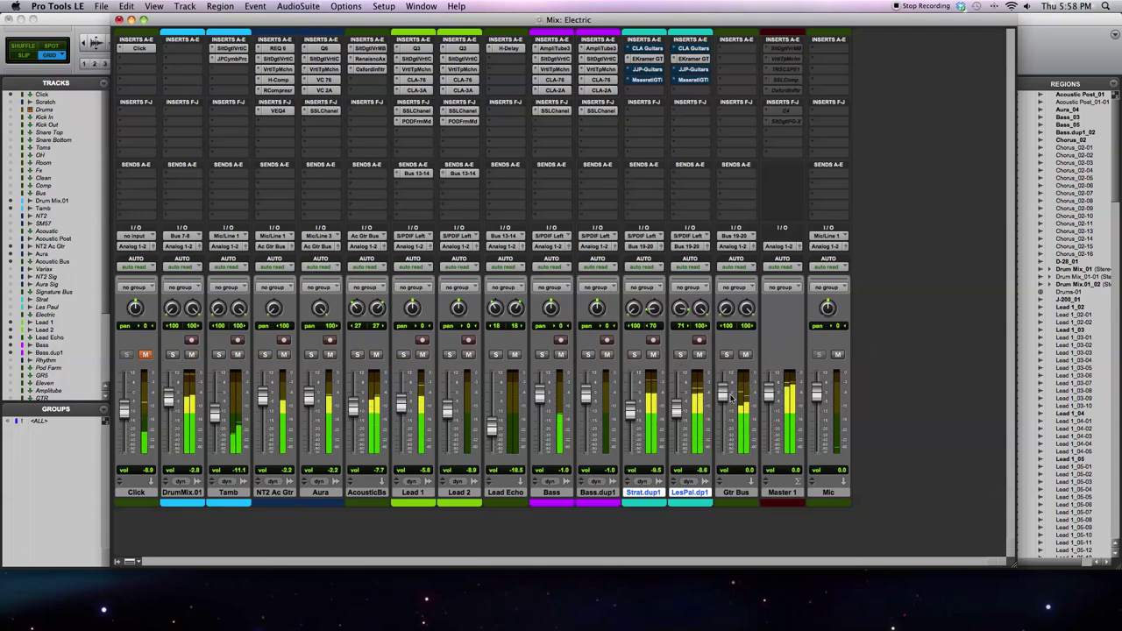
# Step: Lower the Gtr Bus volume to -3.4 dB and fade the Master 1 track all the way down during playback
pyautogui.moveTo(720, 397); pyautogui.dragTo(720, 402)
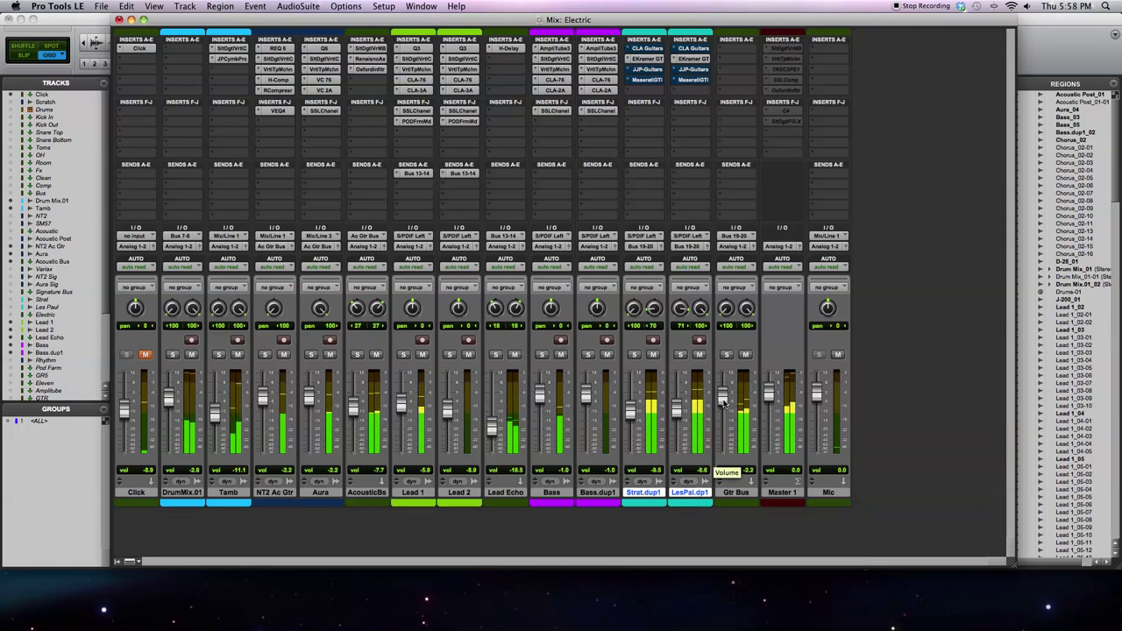
pyautogui.moveTo(723, 401); pyautogui.dragTo(722, 405)
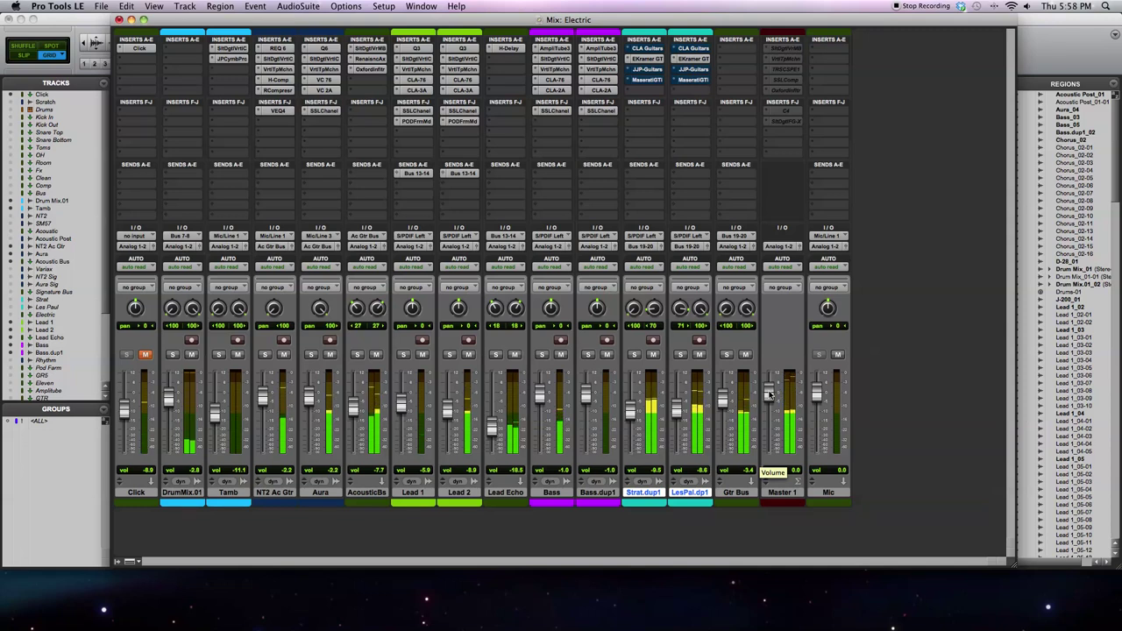
pyautogui.moveTo(770, 394); pyautogui.dragTo(770, 401)
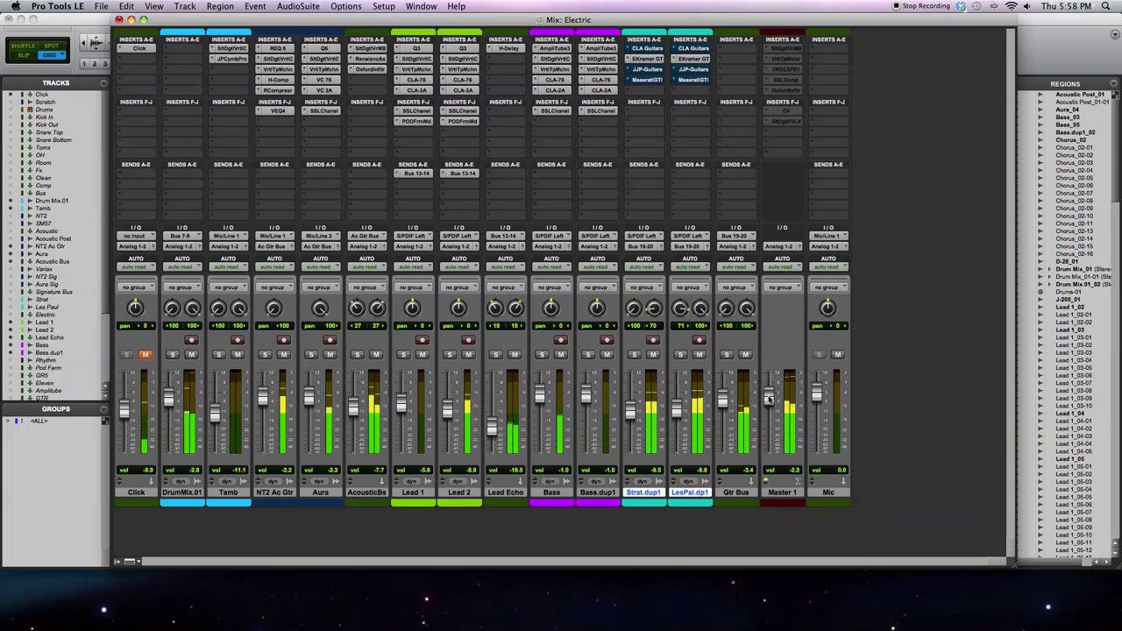
pyautogui.moveTo(767, 407); pyautogui.dragTo(768, 453)
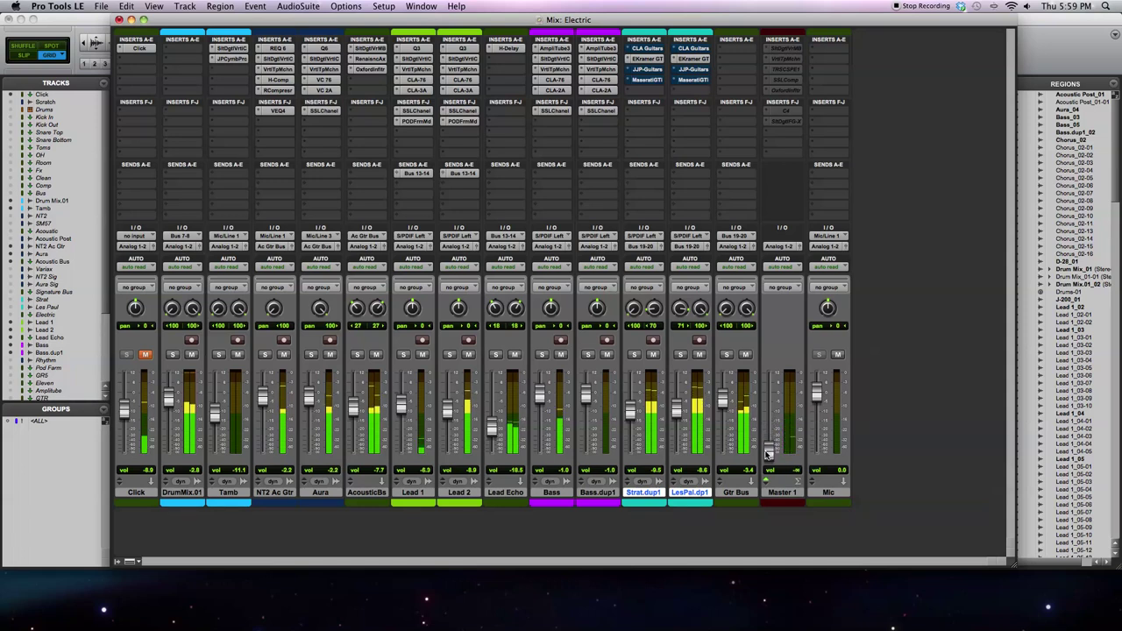